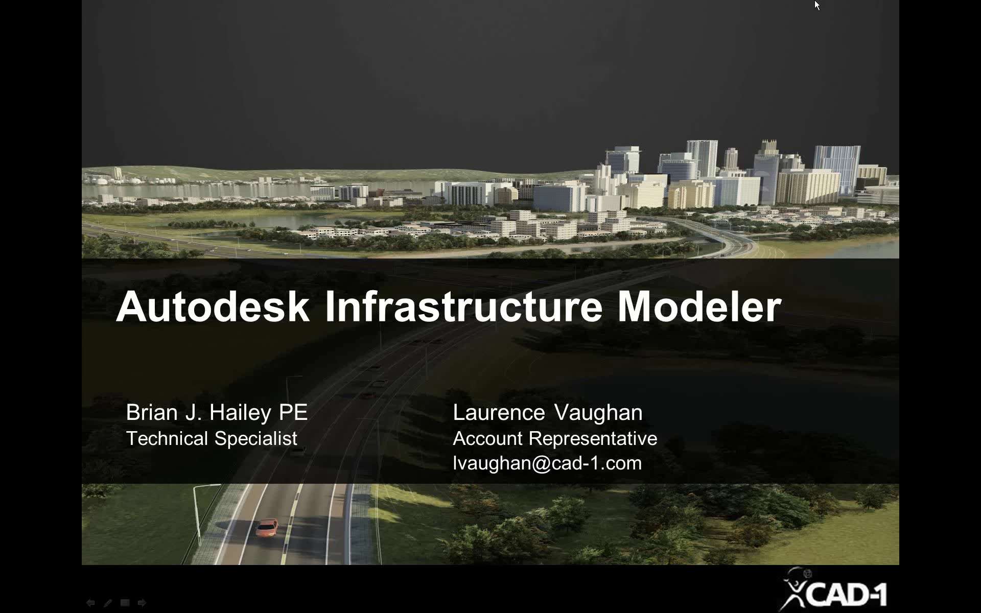
- Advance through every slide of the presentation until the end-of-show screen appears
{"action": "left_click", "coordinate": [887, 43]}
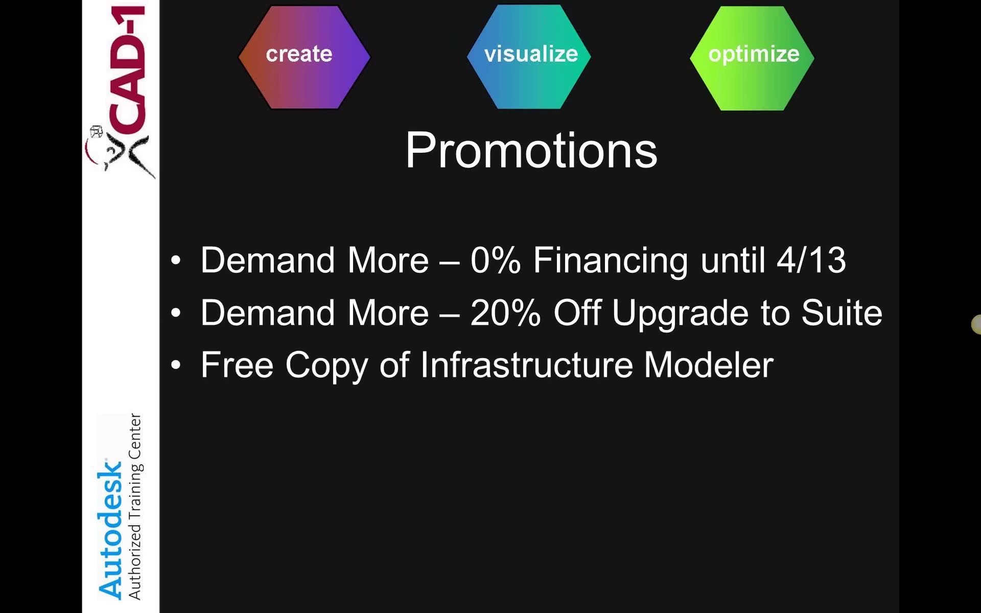
{"action": "key", "text": "Right"}
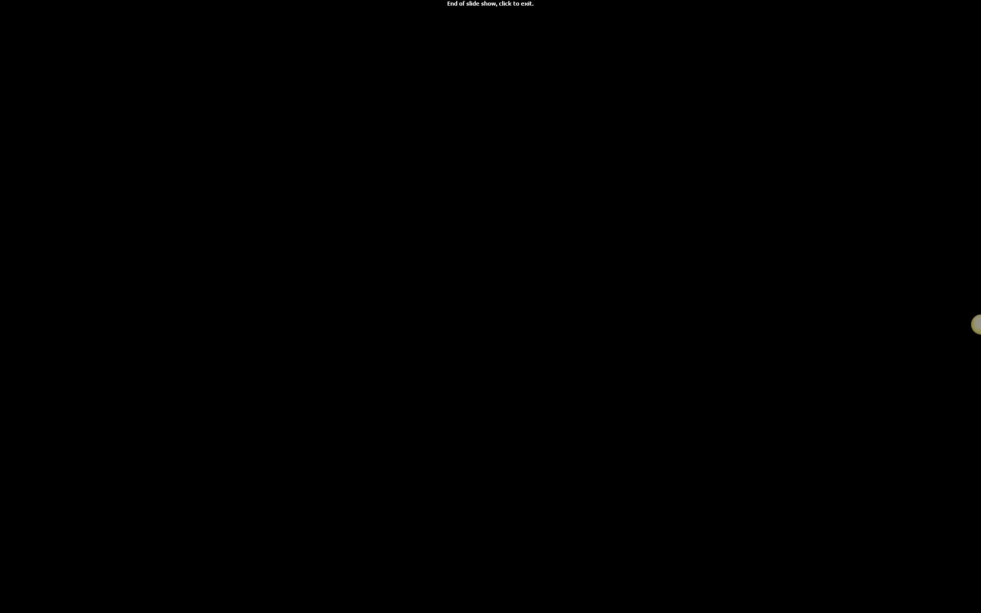
- Exit the slide show and quit PowerPoint
{"action": "left_click", "coordinate": [887, 43]}
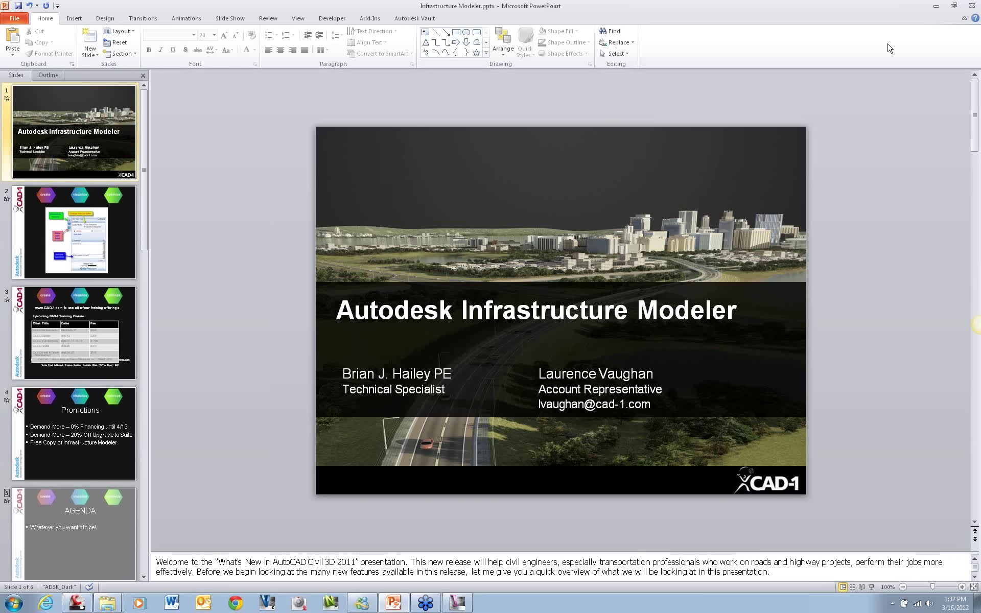
{"action": "left_click", "coordinate": [971, 6]}
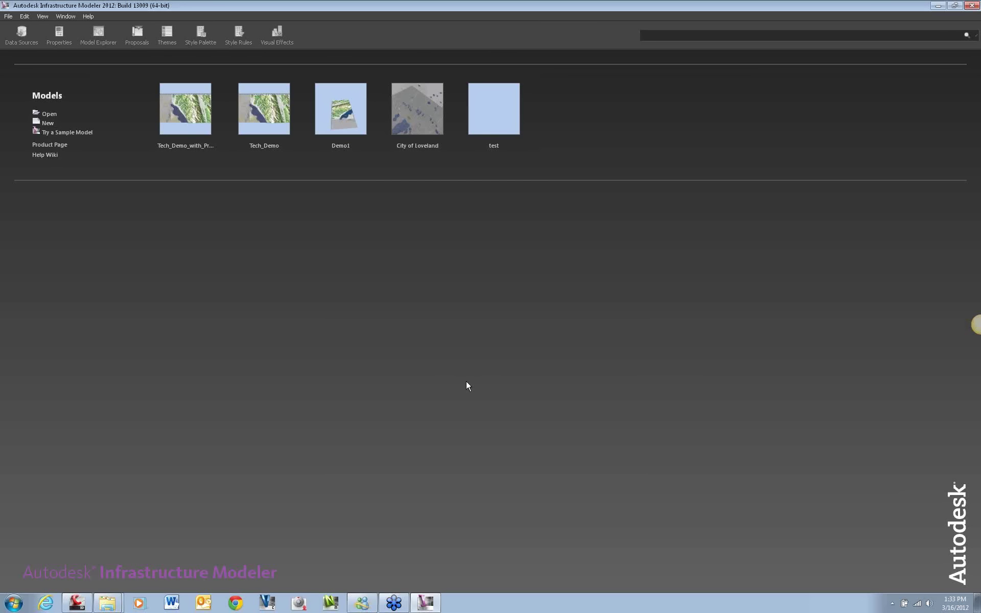
- Start a new model named 'Afternoon Demo' with coordinate system ND83-NF
{"action": "left_click", "coordinate": [48, 123]}
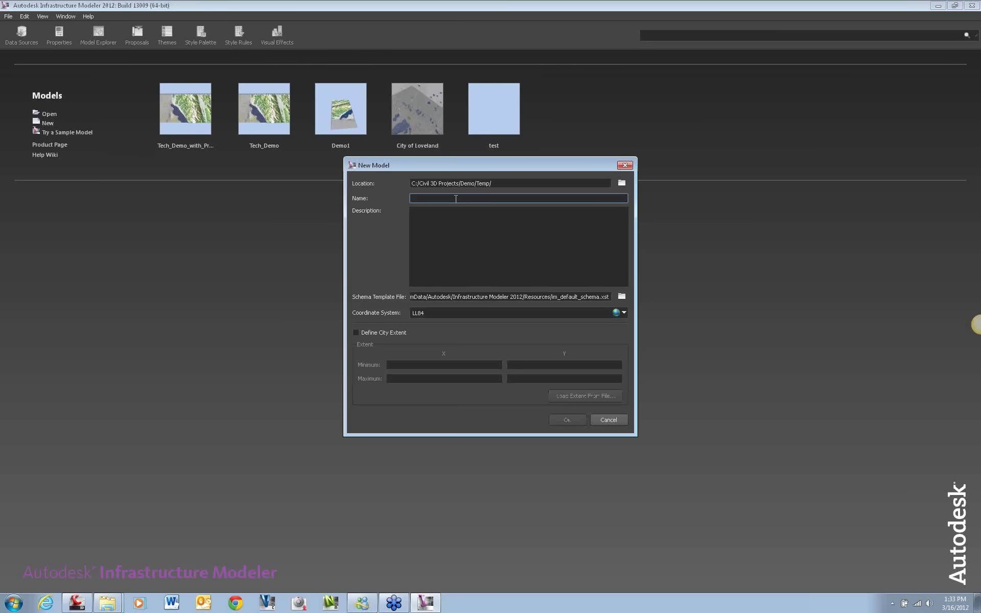
{"action": "type", "text": "AFter"}
{"action": "type", "text": "ernoon Demo"}
{"action": "left_click", "coordinate": [471, 314]}
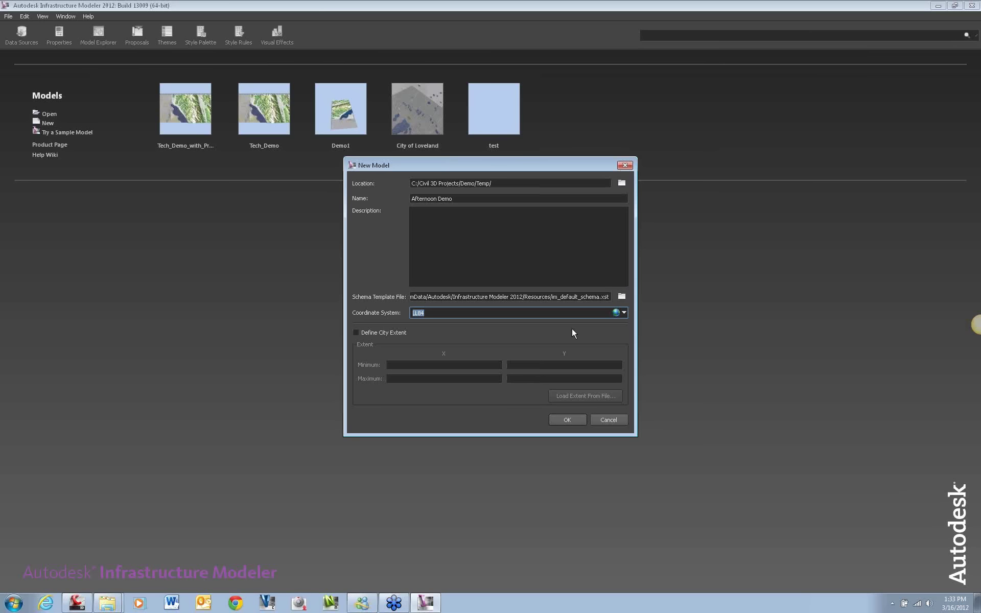
{"action": "type", "text": "ND"}
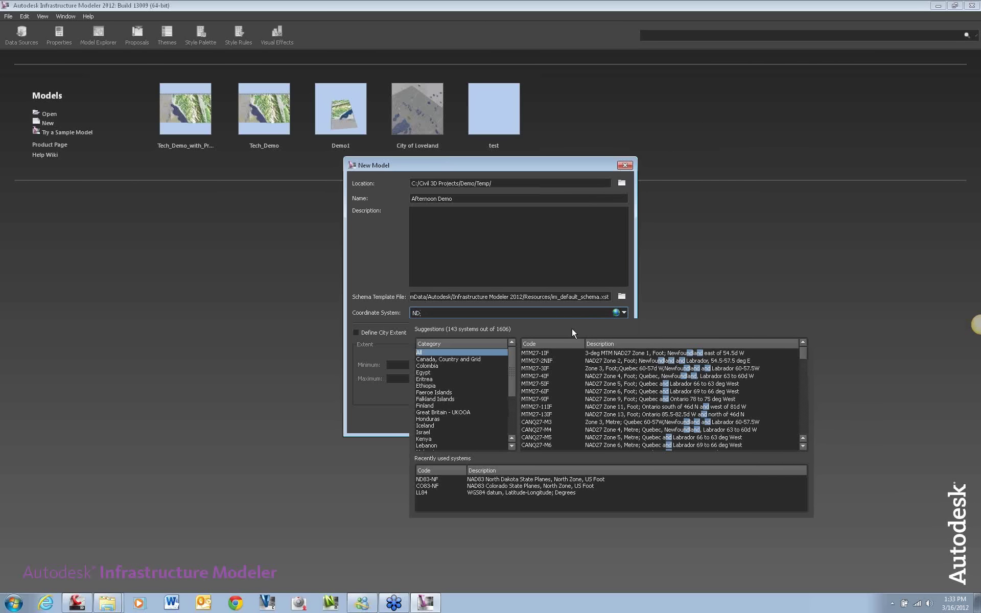
{"action": "type", "text": "83-nf"}
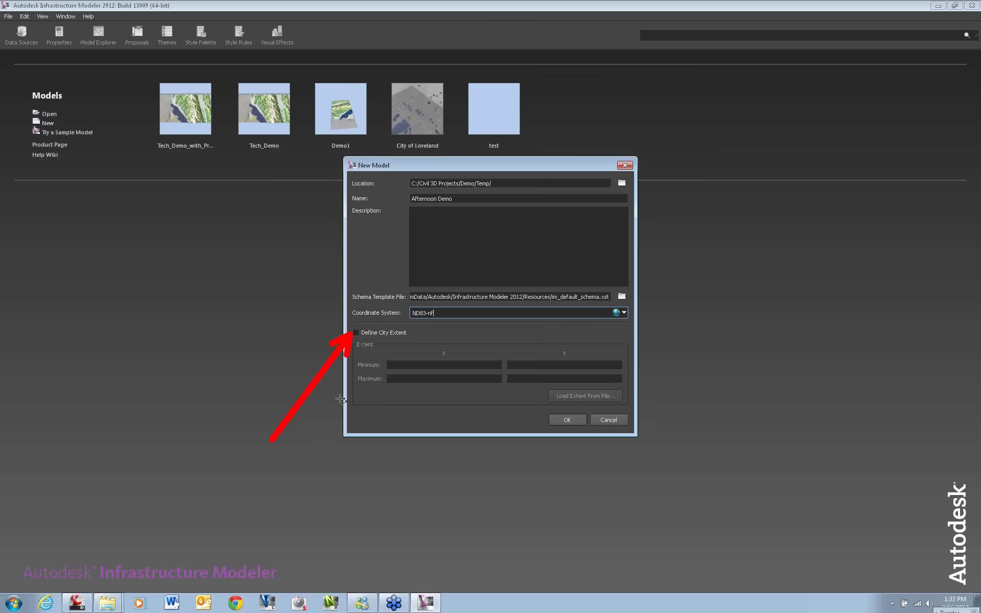
{"action": "key", "text": "Escape"}
- Enable Define City Extent and browse for an extent file
{"action": "left_click", "coordinate": [355, 332]}
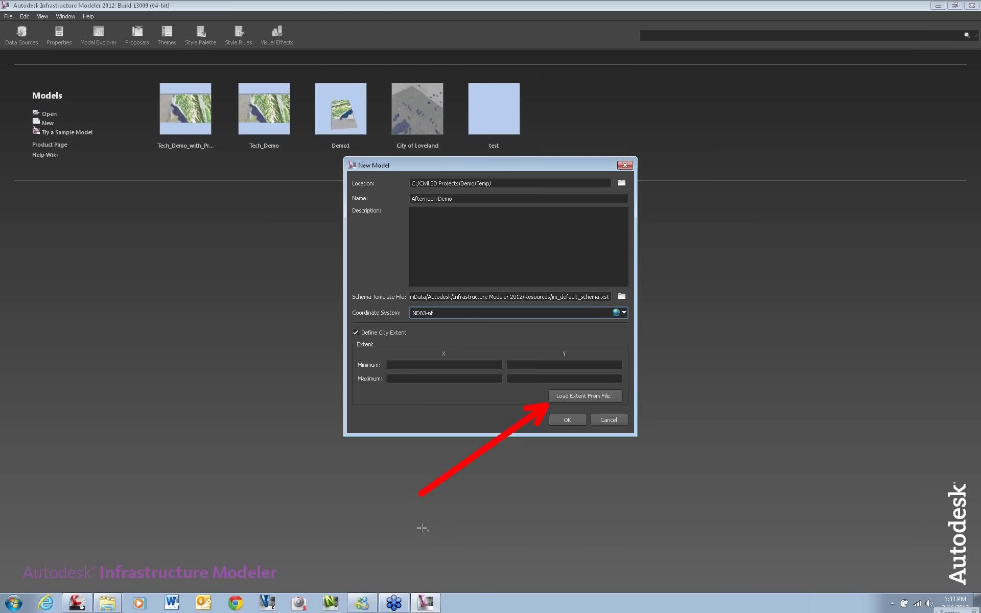
{"action": "key", "text": "Escape"}
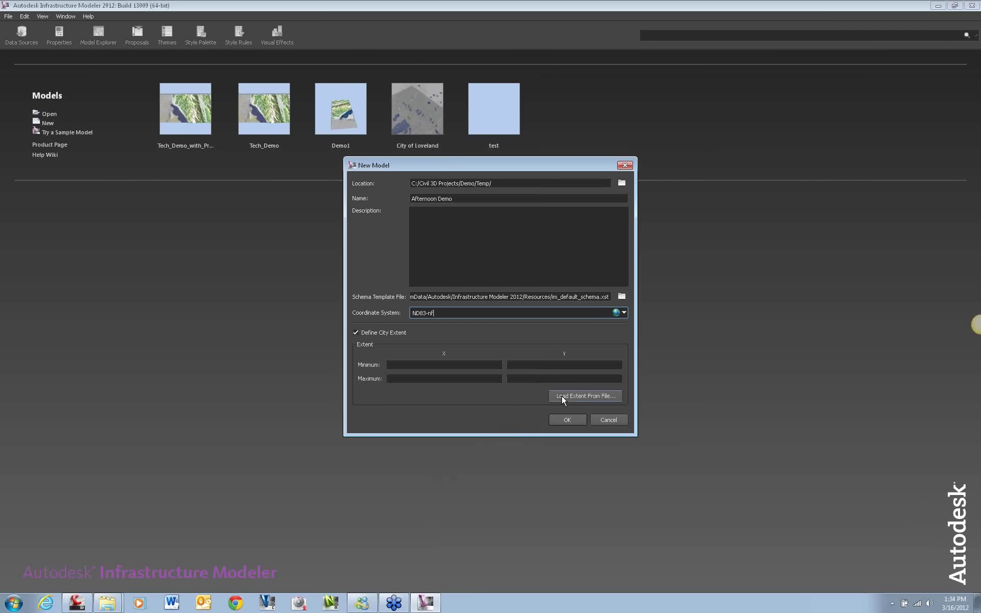
{"action": "left_click", "coordinate": [559, 397]}
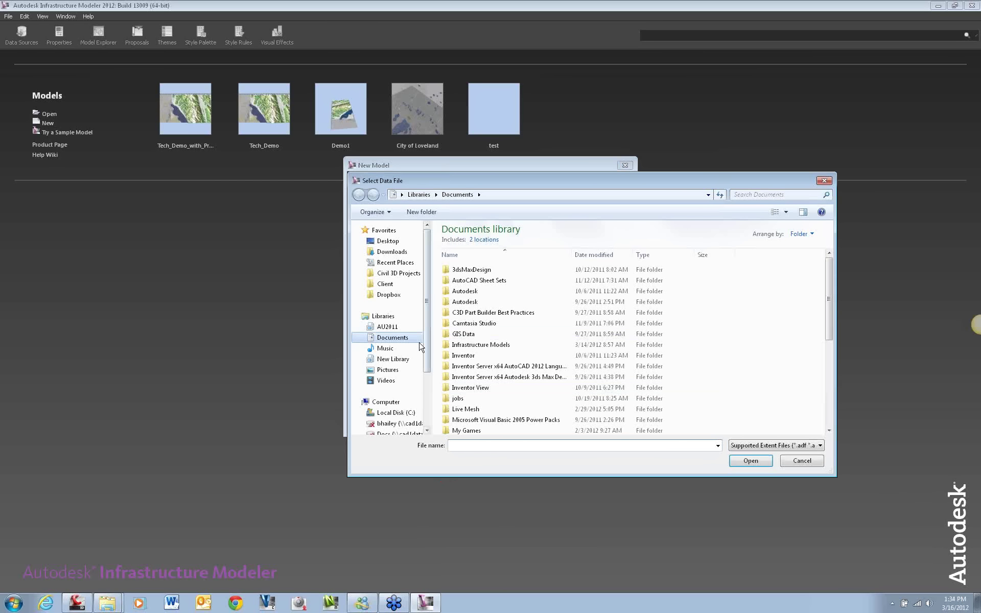
- Load the city extent from C:\AIM_2012\GIS_Data\Model_Extents.sdf and create the model
{"action": "left_click", "coordinate": [403, 412]}
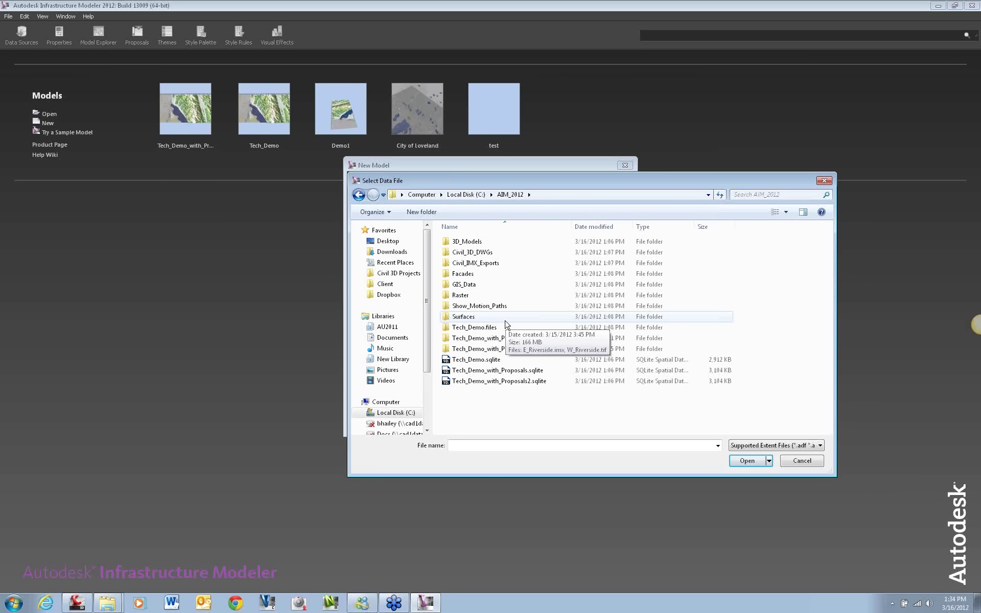
{"action": "double_click", "coordinate": [465, 284]}
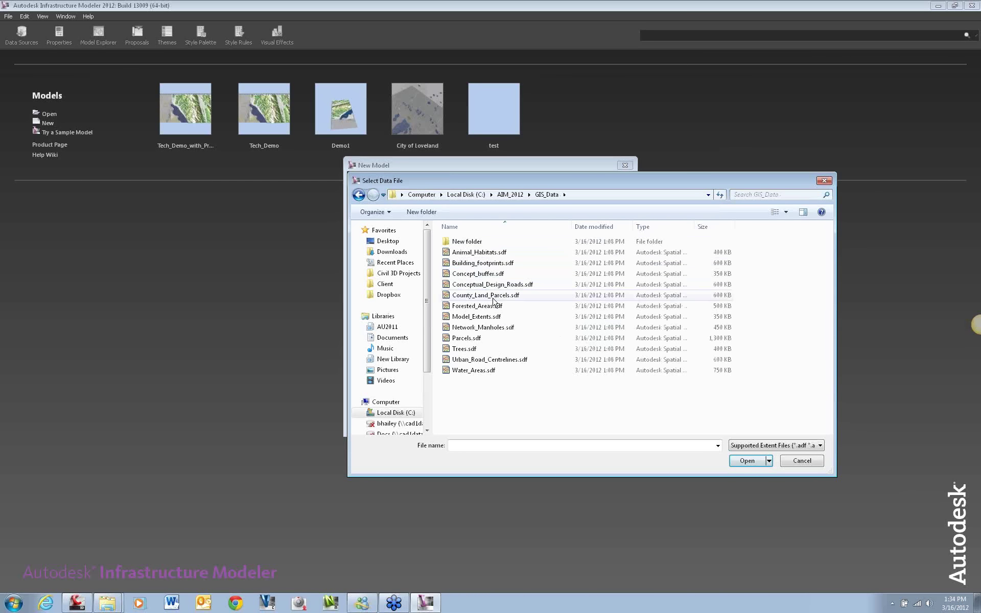
{"action": "left_click", "coordinate": [487, 317]}
{"action": "double_click", "coordinate": [488, 318]}
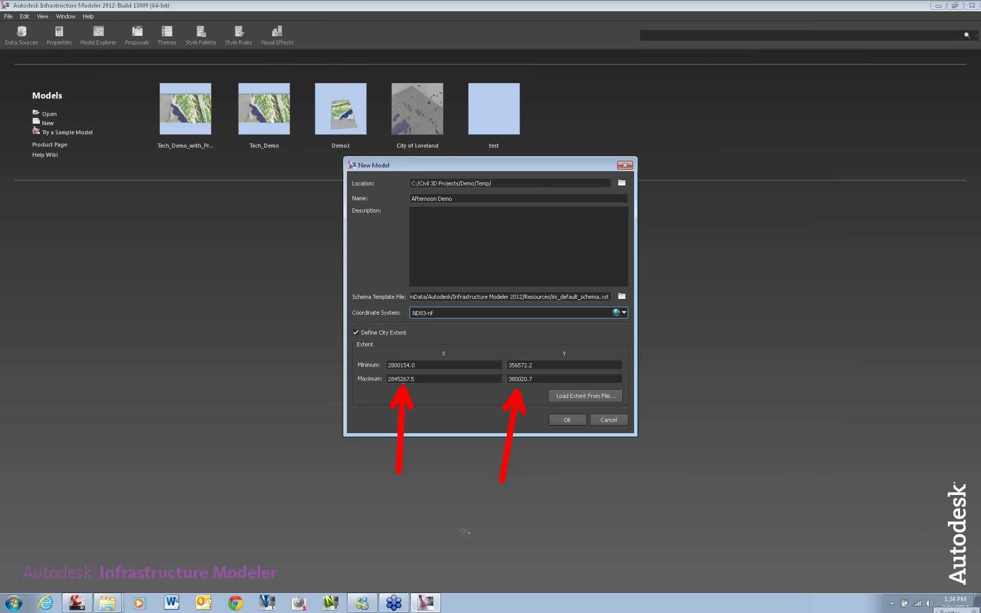
{"action": "left_click", "coordinate": [583, 421]}
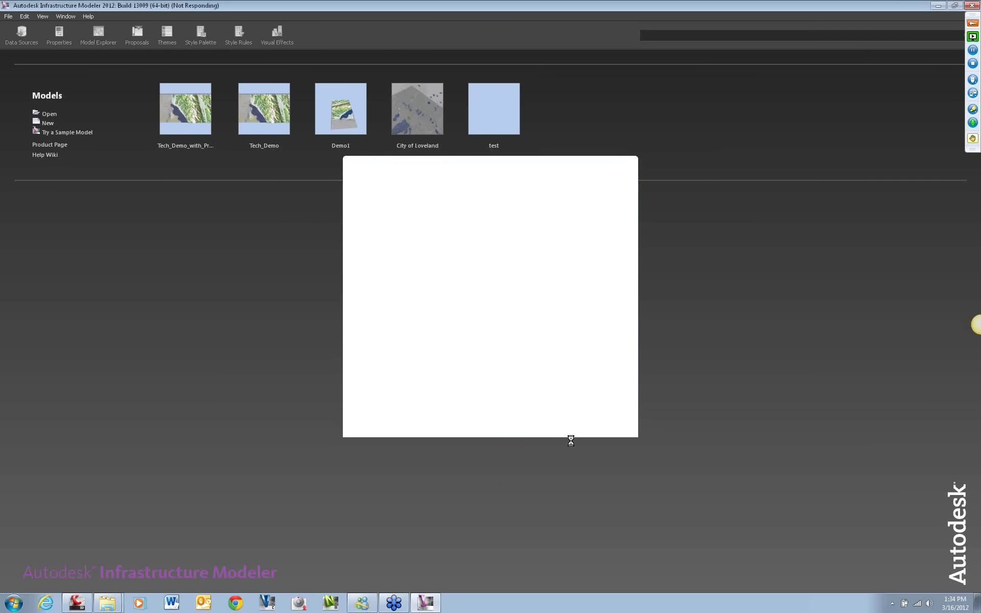
- Browse to C:\AIM_2012\Tech_Demo.files in Windows Explorer, then close the window
{"action": "key", "text": "super+e"}
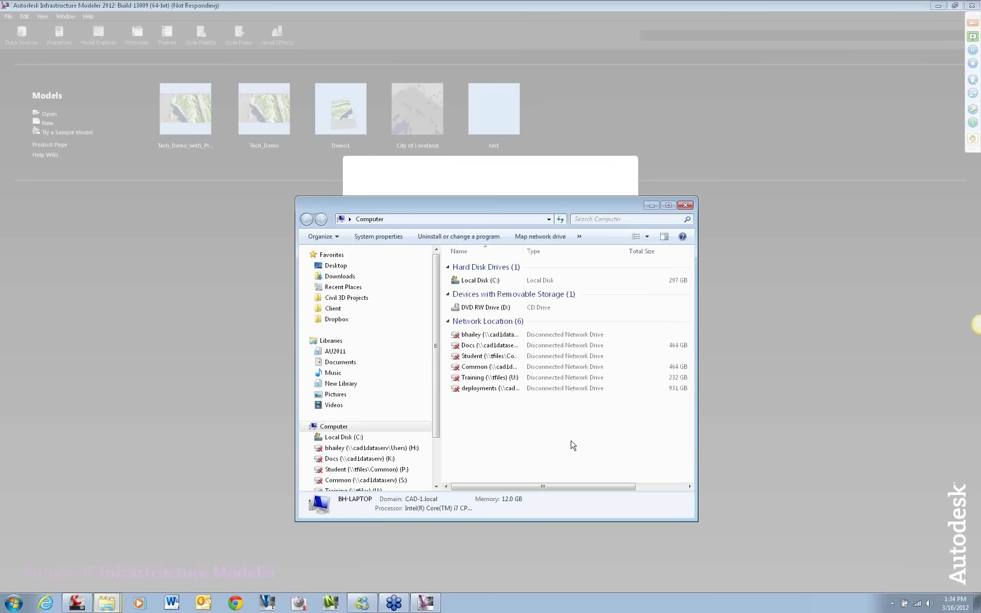
{"action": "double_click", "coordinate": [485, 280]}
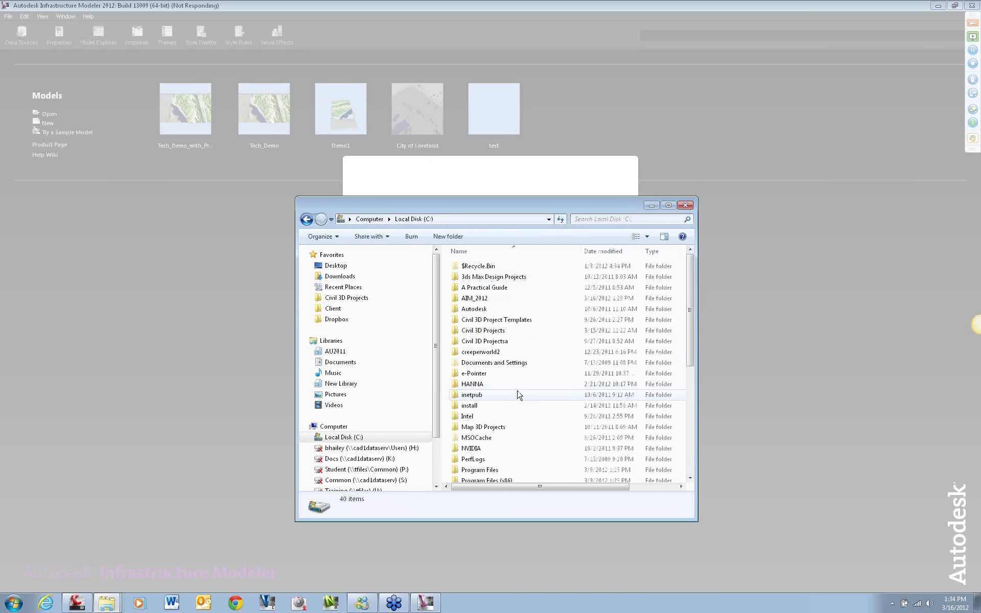
{"action": "double_click", "coordinate": [474, 298]}
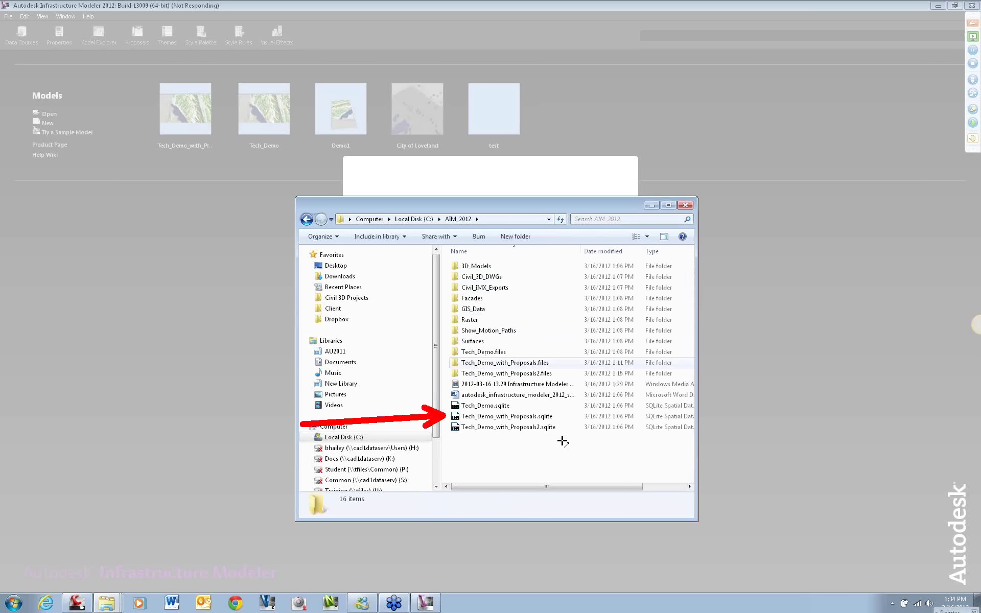
{"action": "left_click", "coordinate": [493, 408]}
{"action": "double_click", "coordinate": [482, 351]}
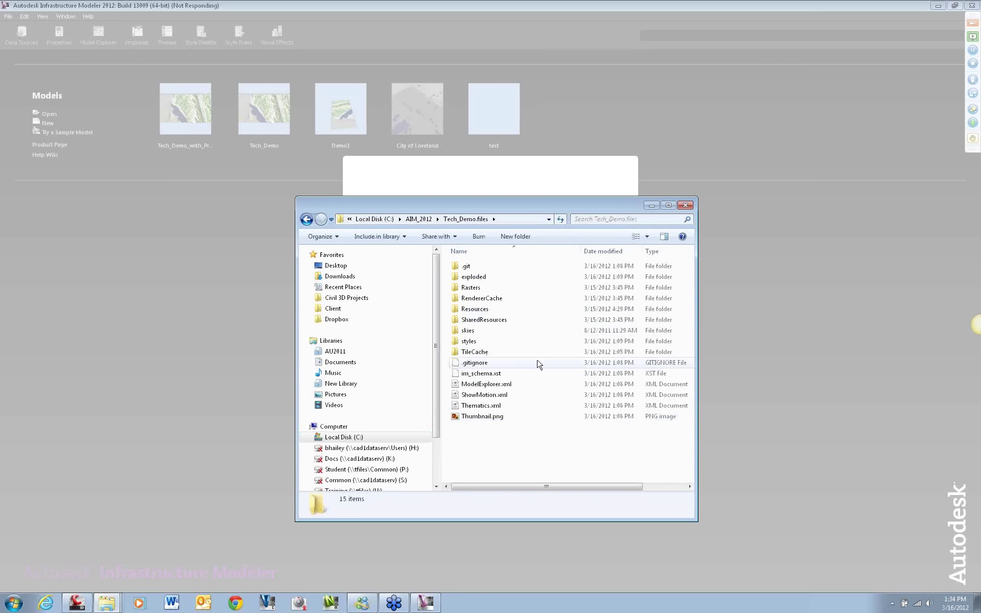
{"action": "left_click", "coordinate": [685, 204]}
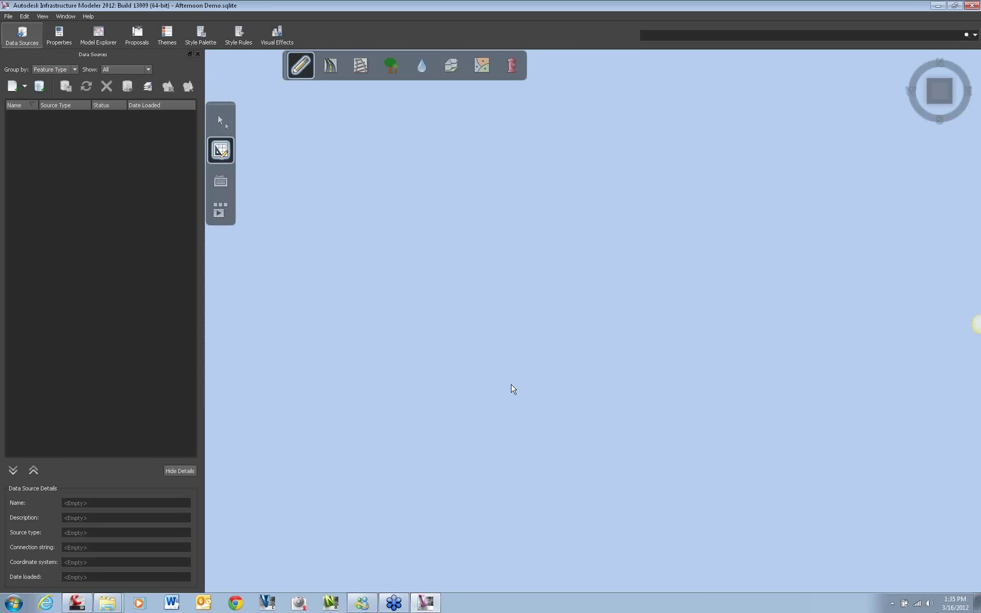
- Add C:\AIM_2012\Surfaces\E_Riverside.imx as an Autodesk IMX terrain data source
{"action": "left_click", "coordinate": [24, 86]}
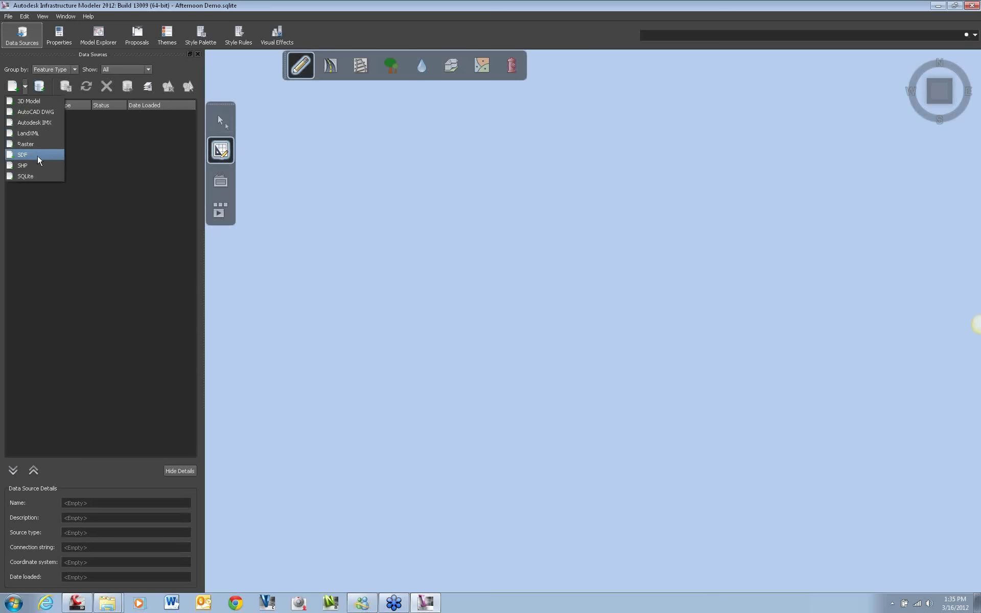
{"action": "left_click", "coordinate": [50, 123]}
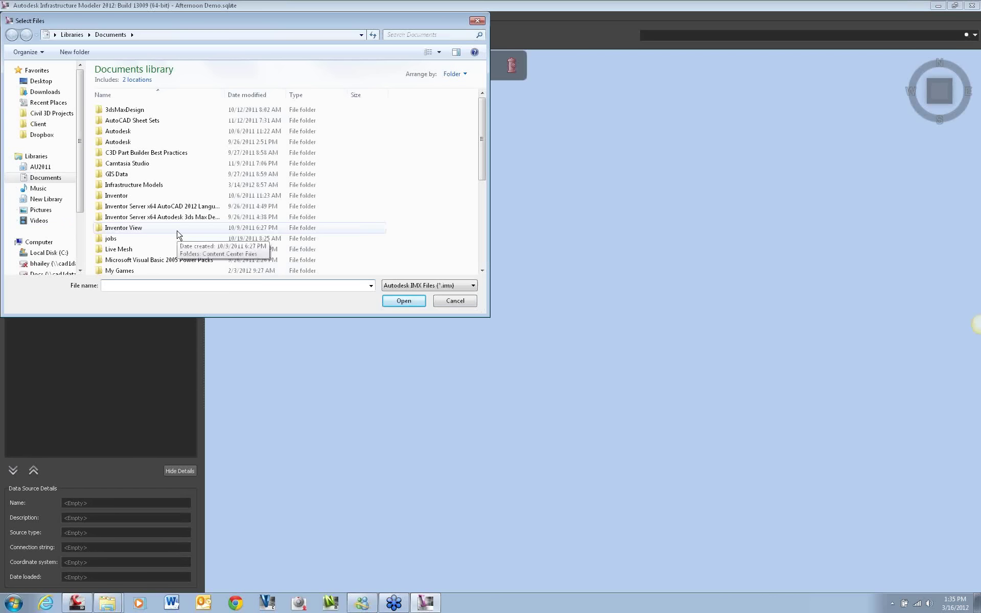
{"action": "left_click", "coordinate": [61, 253]}
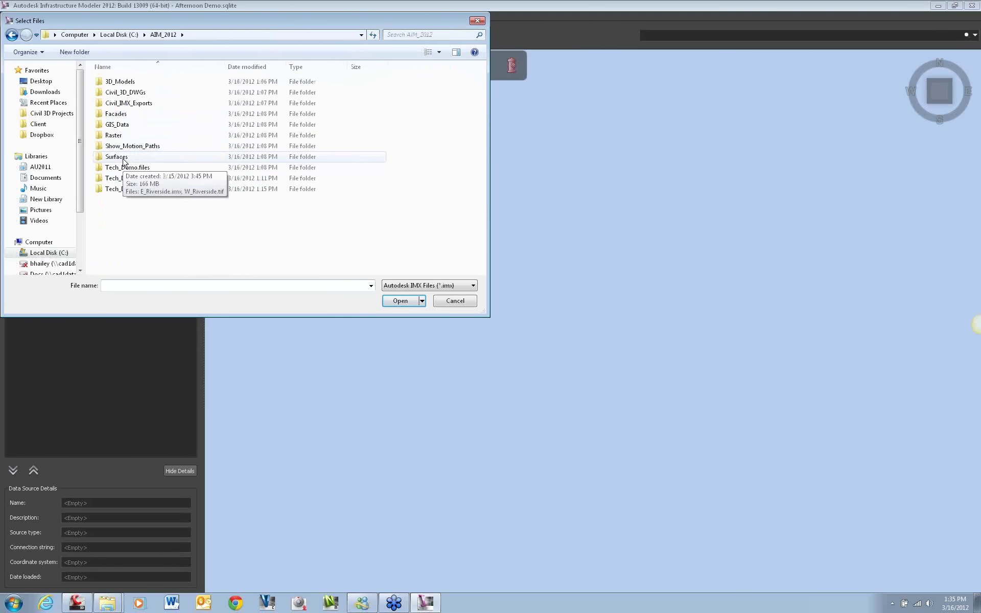
{"action": "double_click", "coordinate": [123, 156]}
{"action": "left_click", "coordinate": [122, 83]}
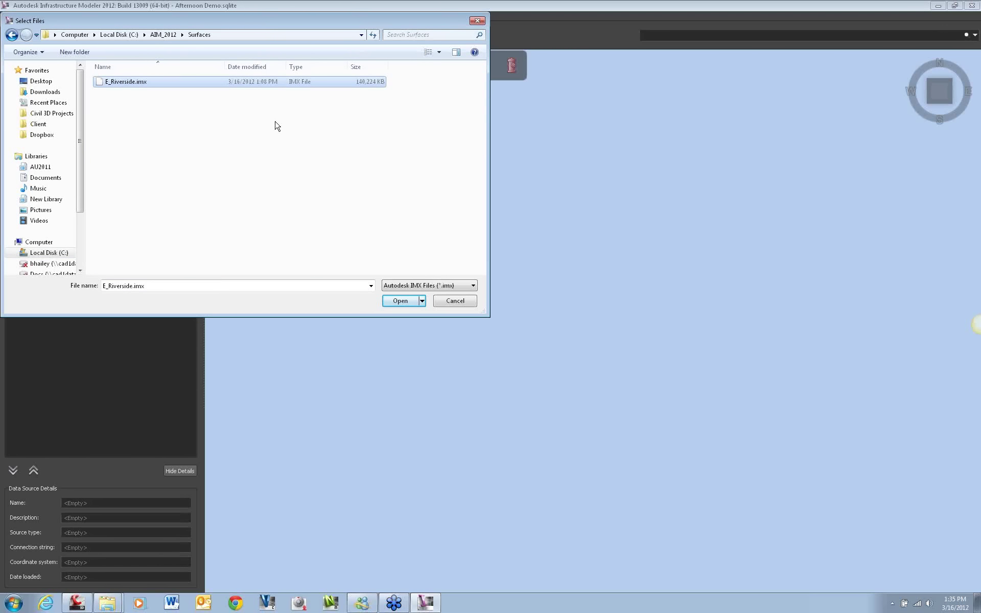
{"action": "left_click", "coordinate": [442, 286]}
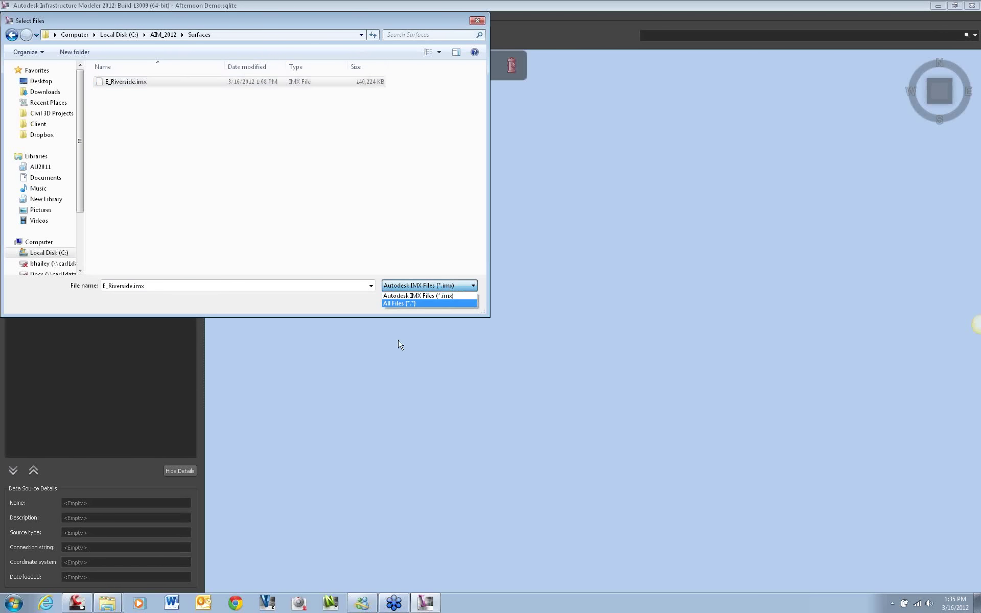
{"action": "left_click", "coordinate": [409, 296]}
{"action": "left_click", "coordinate": [400, 302]}
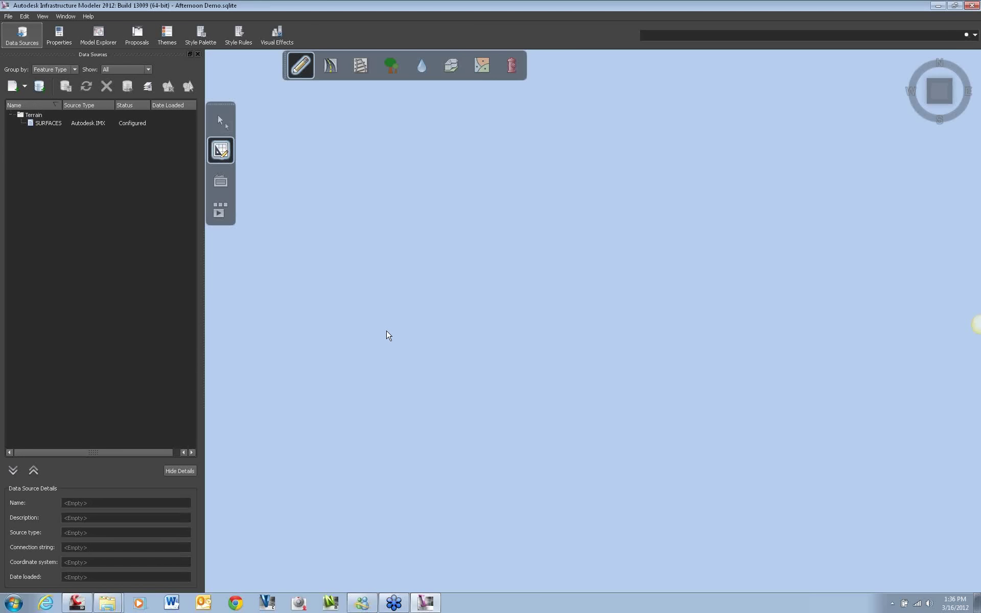
- Mark the SURFACES data source with an arrow annotation and select its row
{"action": "mouse_move", "coordinate": [144, 262]}
{"action": "left_mouse_down"}
{"action": "mouse_move", "coordinate": [147, 186]}
{"action": "mouse_move", "coordinate": [131, 137]}
{"action": "left_mouse_up"}
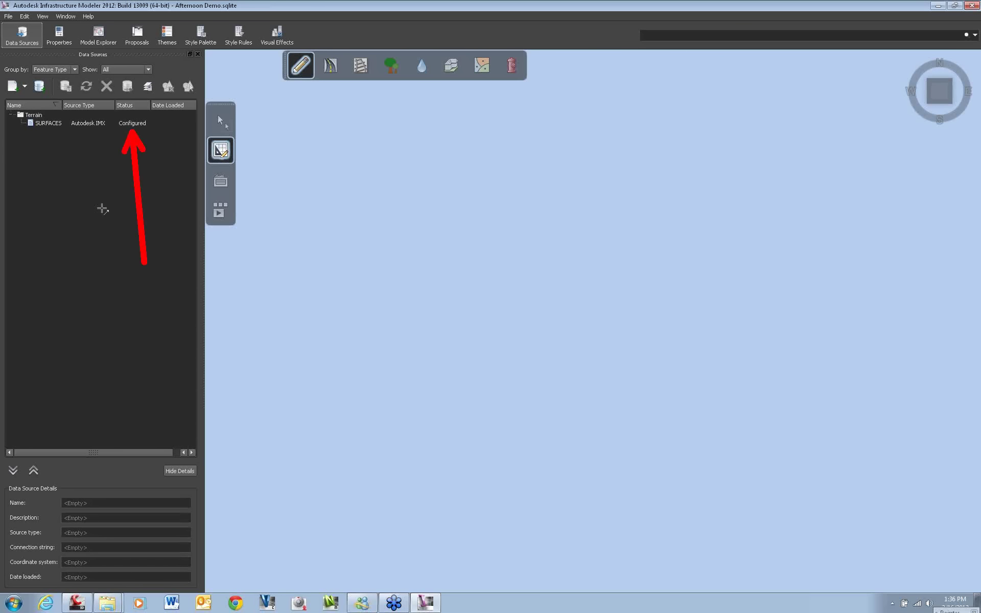
{"action": "left_click_drag", "start_coordinate": [56, 247], "coordinate": [31, 121]}
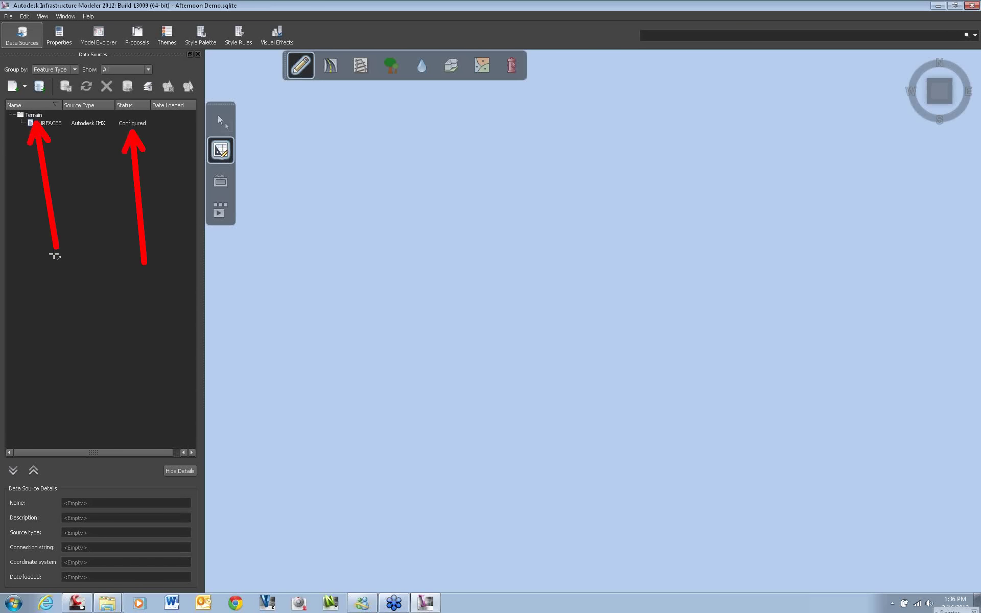
{"action": "key", "text": "Escape"}
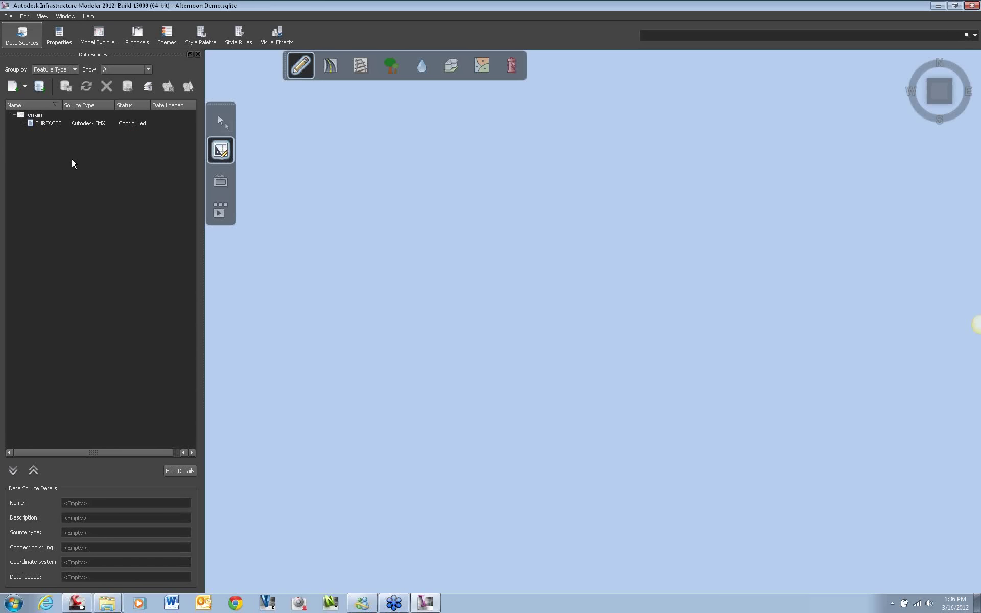
{"action": "left_click", "coordinate": [57, 122]}
- Refresh the SURFACES data source to import its terrain into the model
{"action": "right_click", "coordinate": [57, 122]}
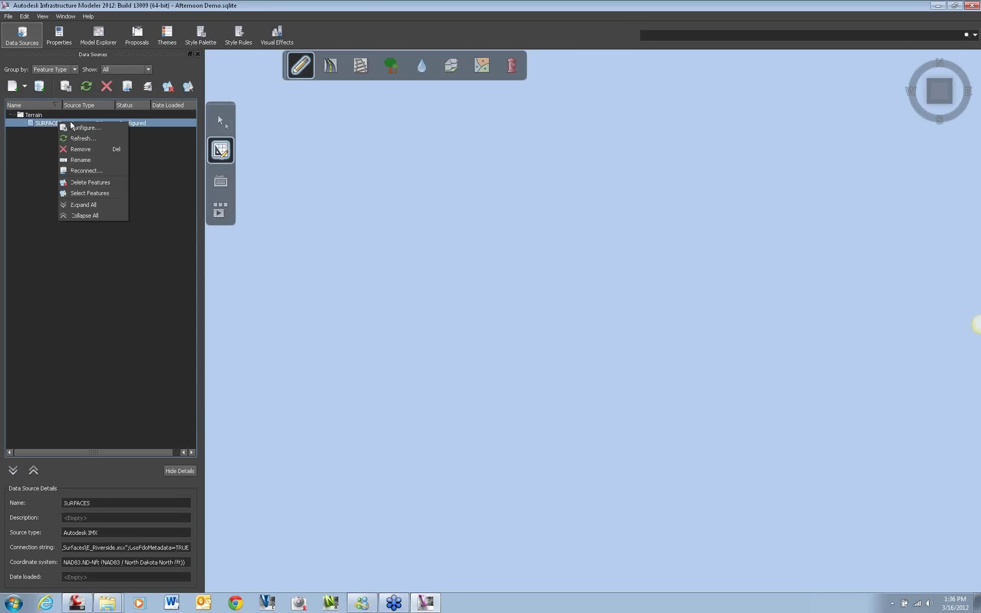
{"action": "left_click", "coordinate": [84, 138]}
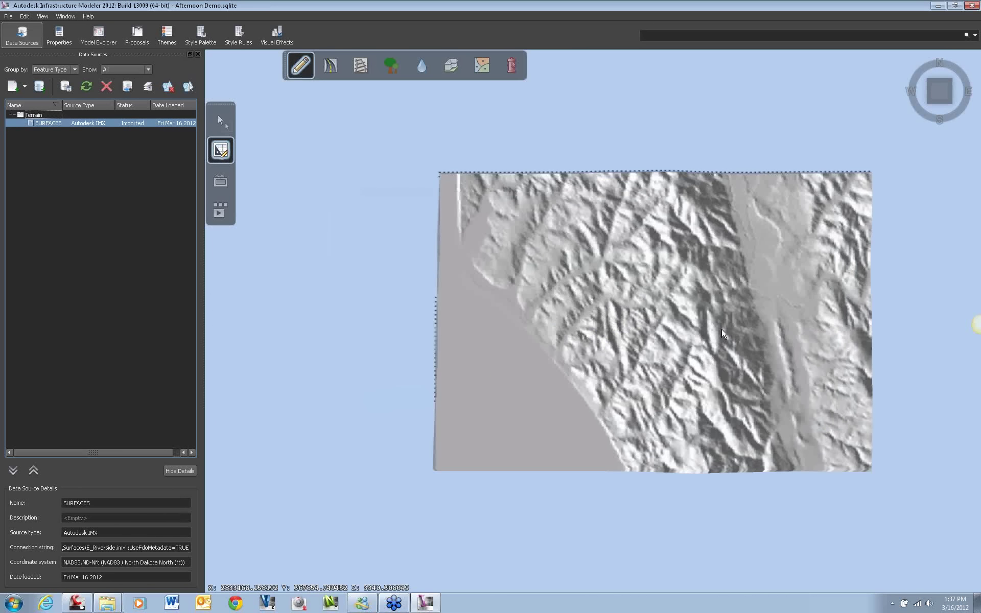
- Zoom and orbit around the terrain, ending on a tilted overview of the whole block
{"action": "scroll", "coordinate": [720, 332], "scroll_direction": "up", "scroll_amount": 1}
{"action": "scroll", "coordinate": [720, 332], "scroll_direction": "up", "scroll_amount": 5}
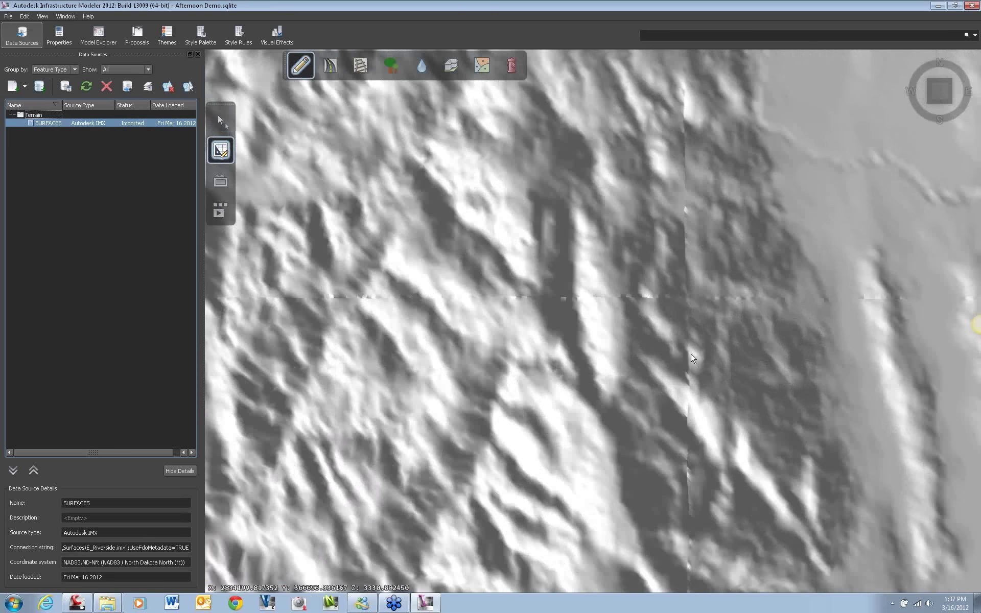
{"action": "scroll", "coordinate": [622, 369], "scroll_direction": "down", "scroll_amount": 6}
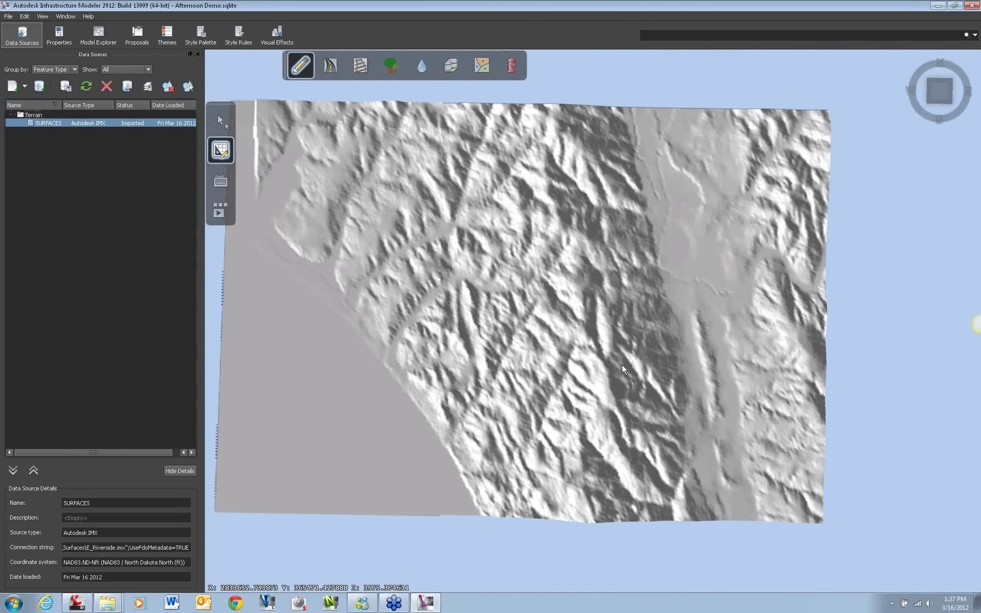
{"action": "middle_click_drag", "start_coordinate": [622, 369], "coordinate": [565, 463]}
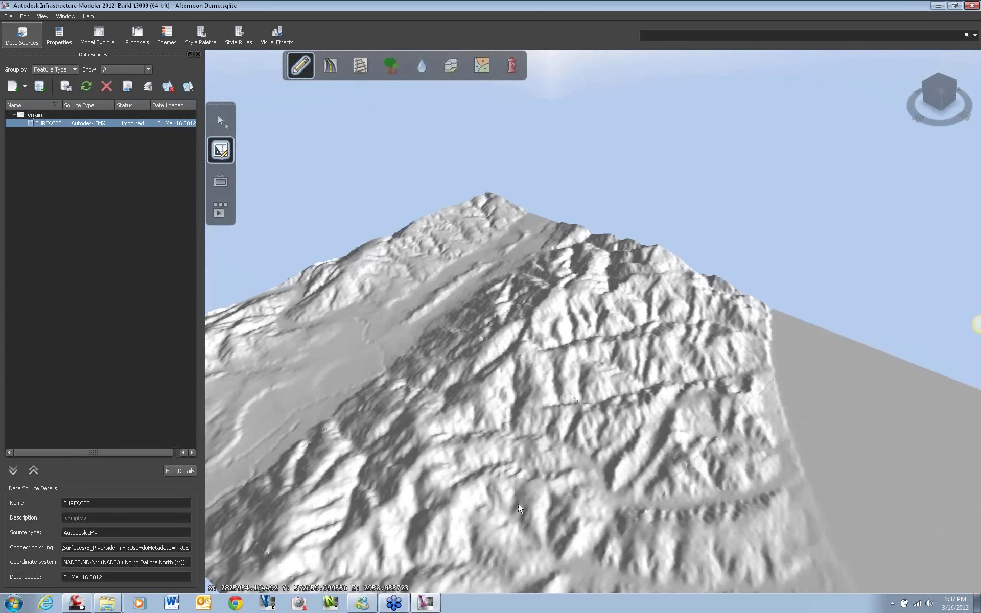
{"action": "middle_click_drag", "start_coordinate": [518, 435], "coordinate": [565, 398]}
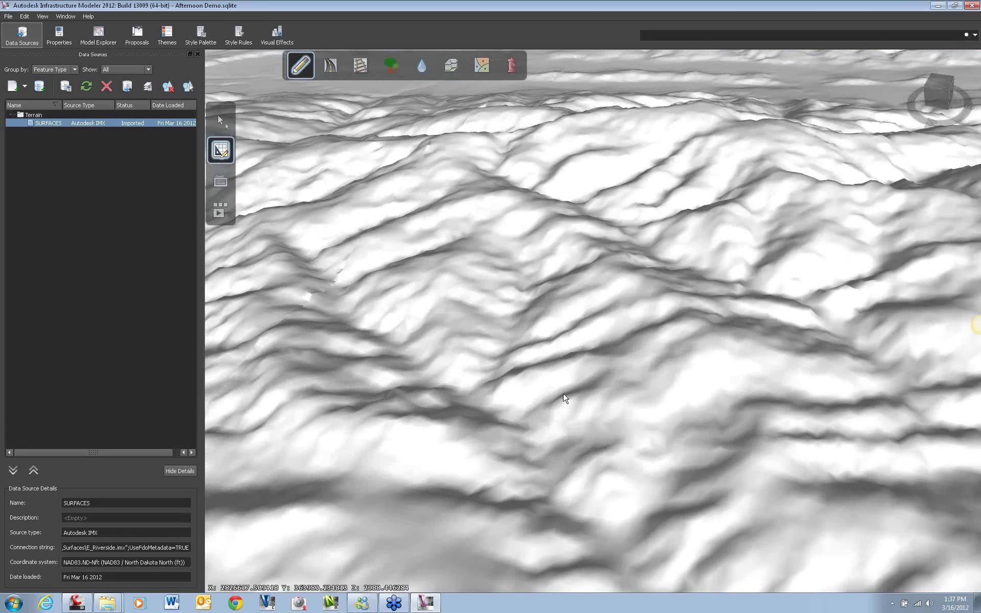
{"action": "scroll", "coordinate": [565, 398], "scroll_direction": "down", "scroll_amount": 5}
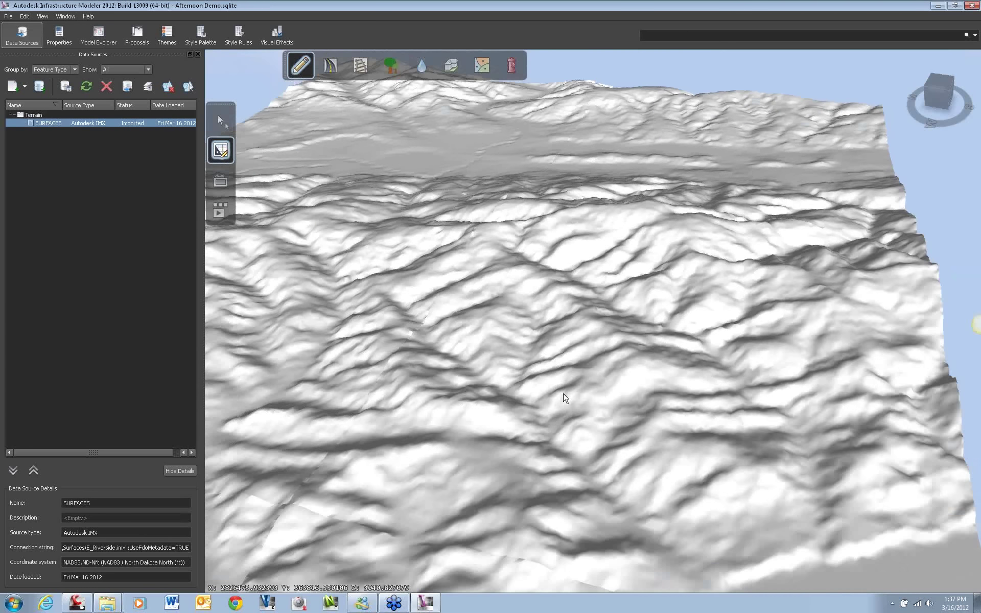
{"action": "scroll", "coordinate": [565, 398], "scroll_direction": "down", "scroll_amount": 3}
{"action": "middle_click_drag", "start_coordinate": [565, 398], "coordinate": [660, 292]}
{"action": "middle_click_drag", "start_coordinate": [499, 379], "coordinate": [579, 335]}
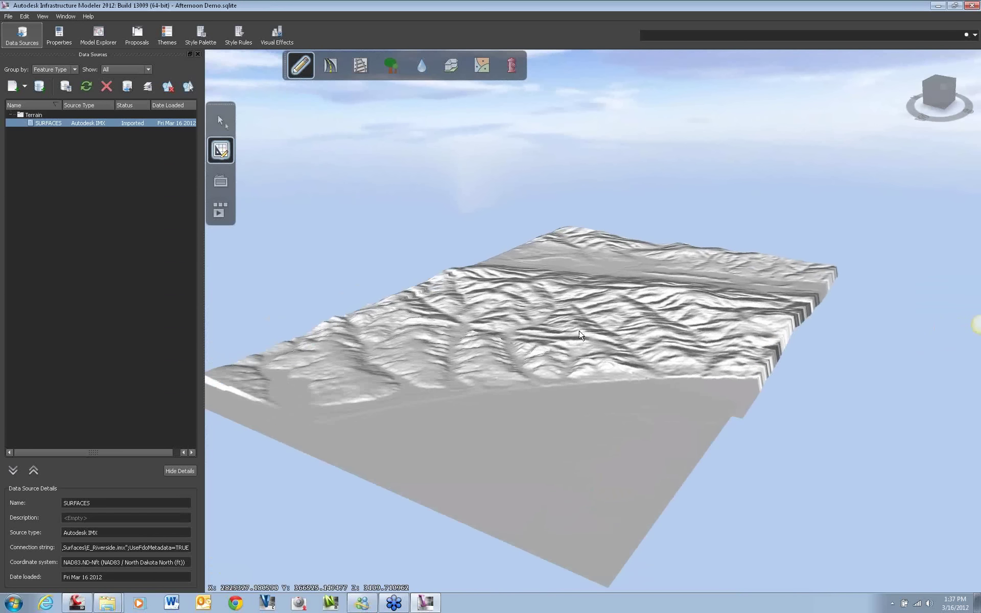
- Add W_Riverside.tif as a Raster terrain data source and select its new row
{"action": "left_click", "coordinate": [24, 85]}
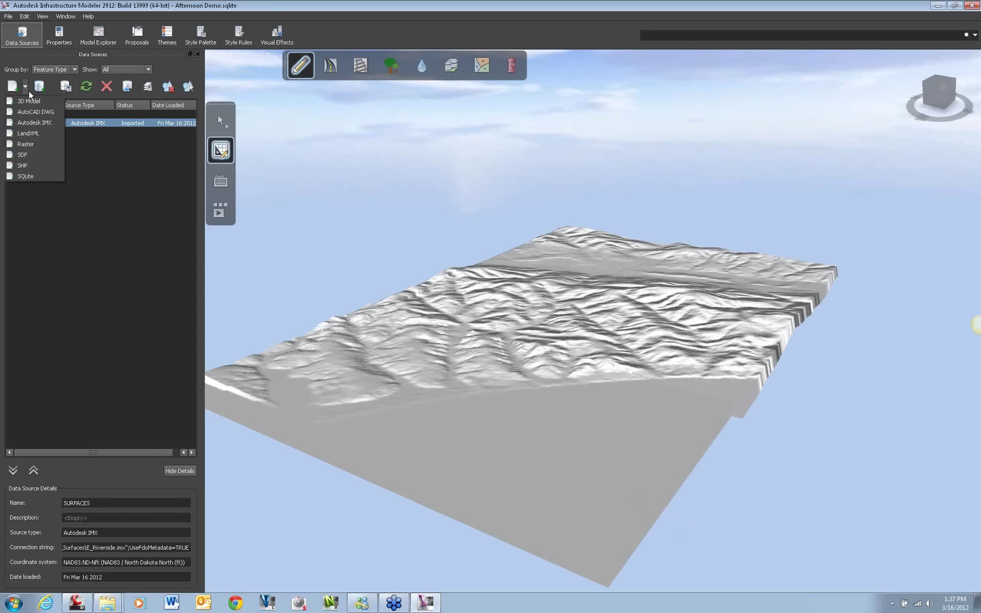
{"action": "left_click", "coordinate": [31, 144]}
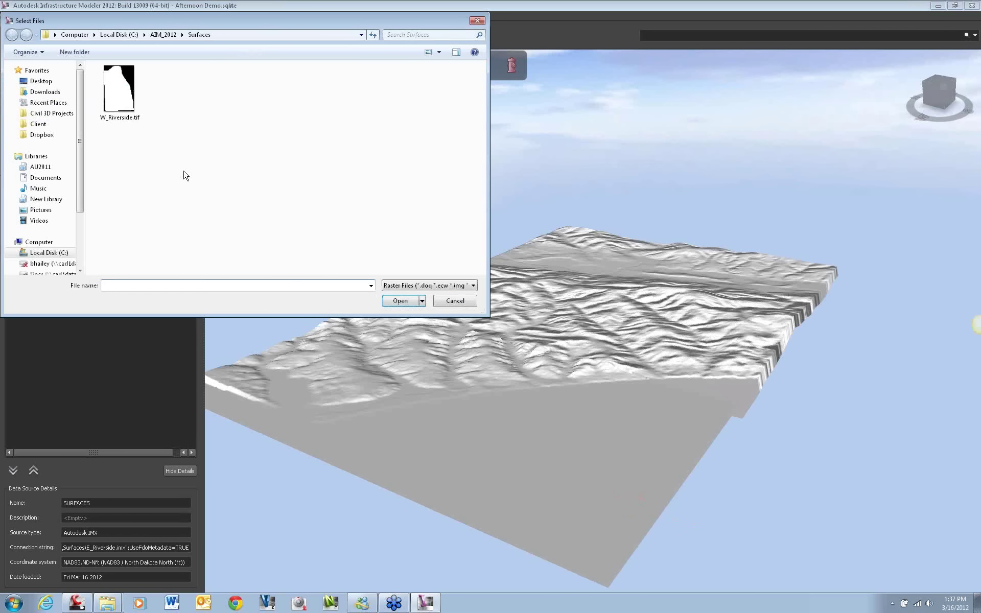
{"action": "left_click", "coordinate": [139, 115]}
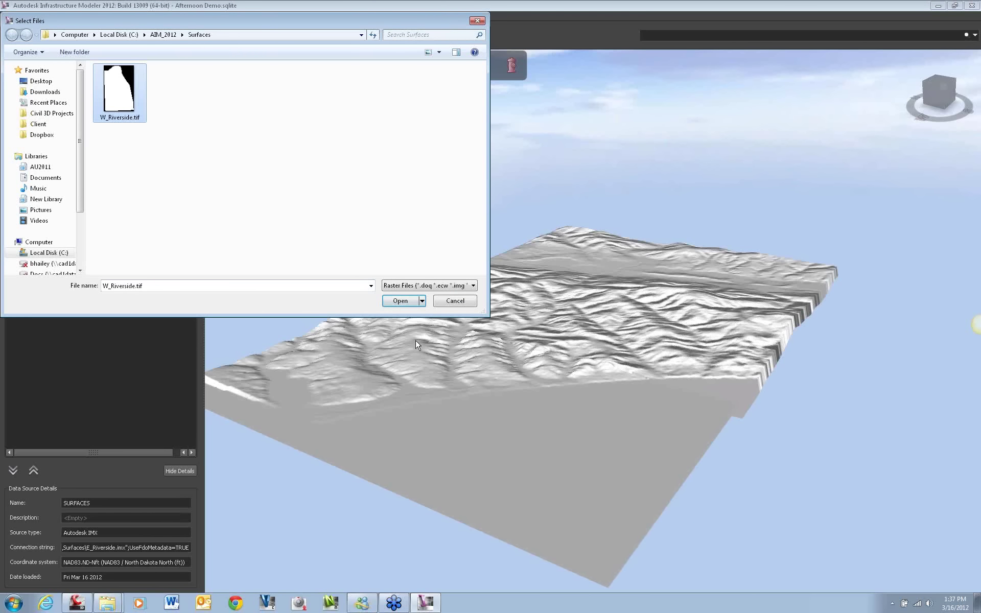
{"action": "left_click", "coordinate": [403, 301]}
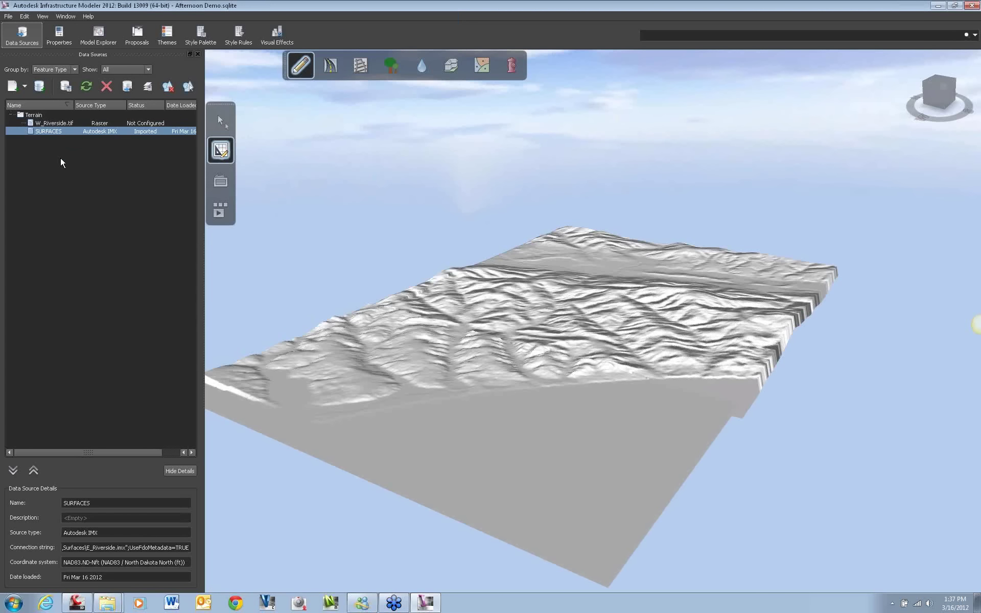
{"action": "right_click", "coordinate": [38, 130]}
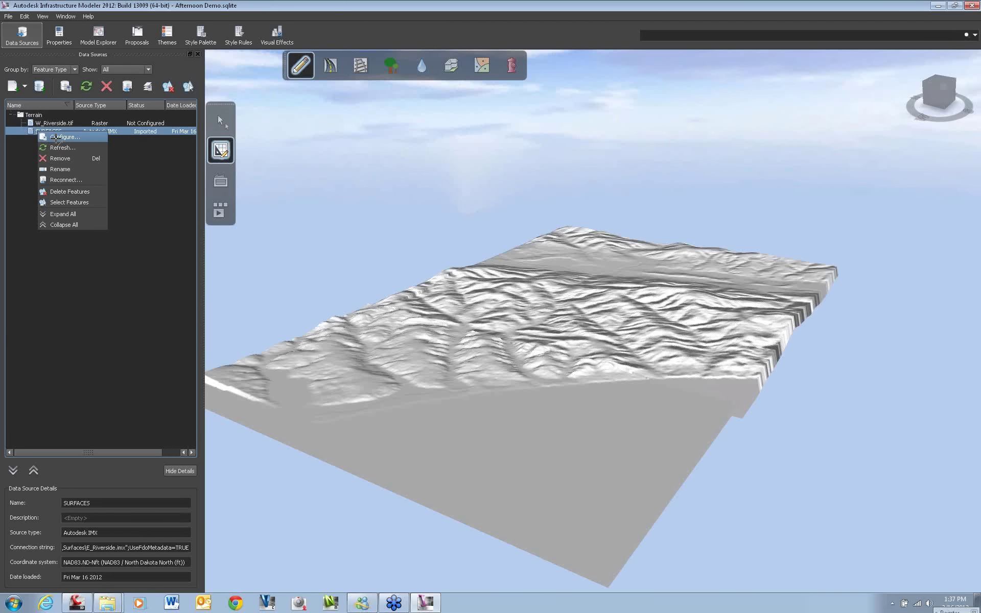
{"action": "left_click", "coordinate": [57, 125]}
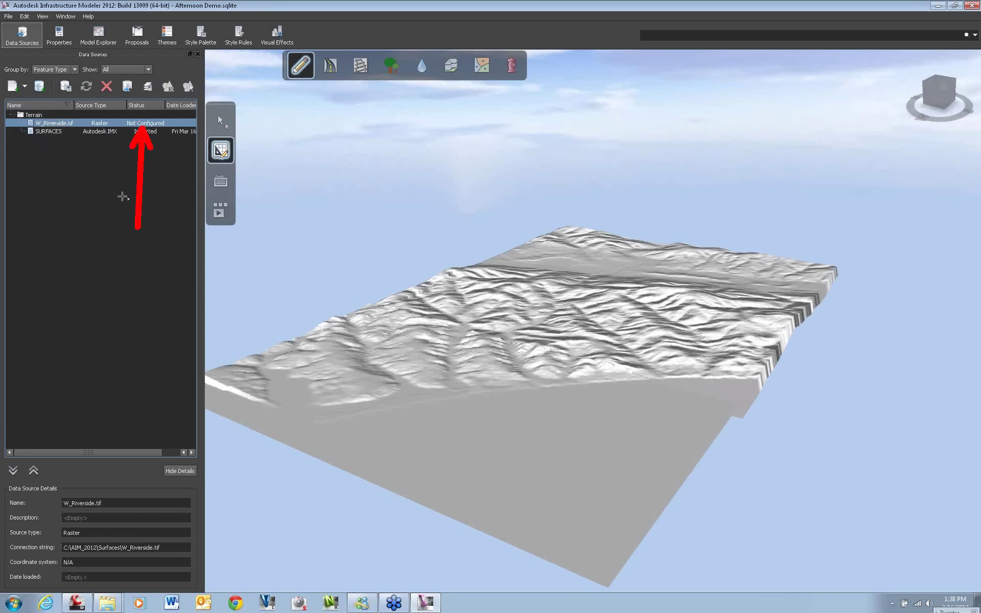
- Configure W_Riverside.tif with coordinate system ND83-NF and a Z scale of 3.2
{"action": "right_click", "coordinate": [66, 120]}
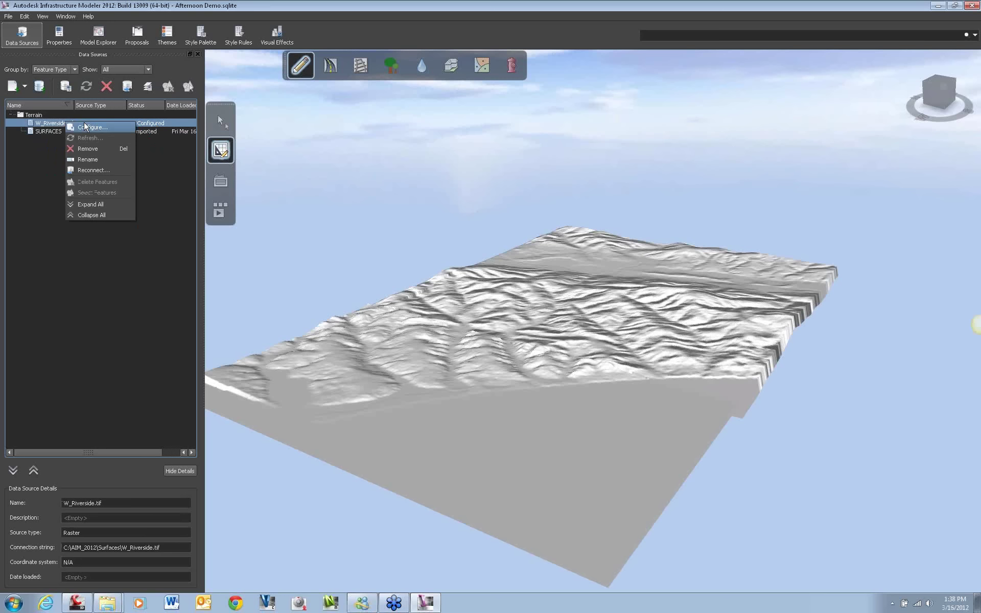
{"action": "left_click", "coordinate": [85, 125]}
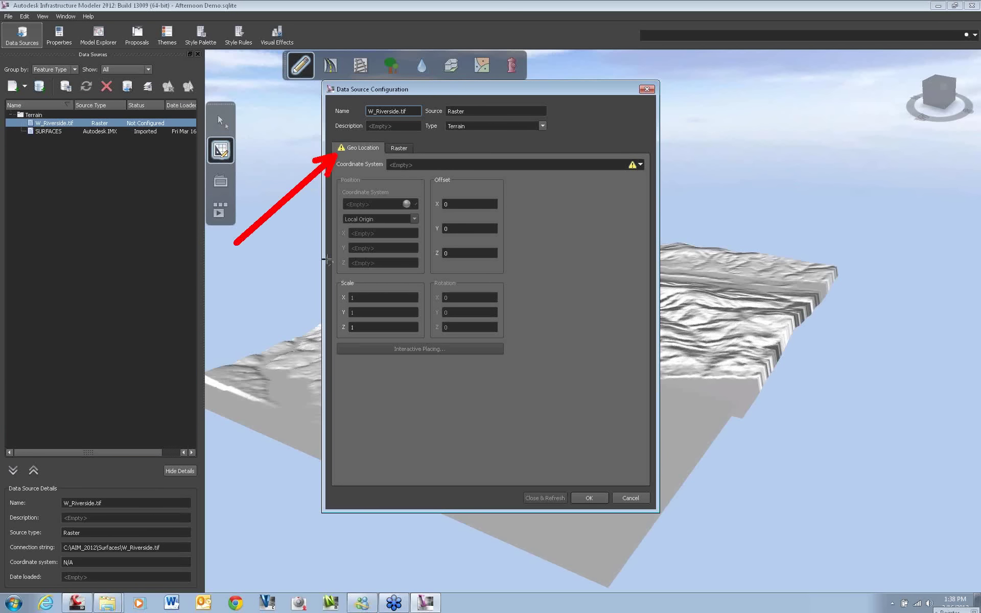
{"action": "left_click", "coordinate": [520, 165]}
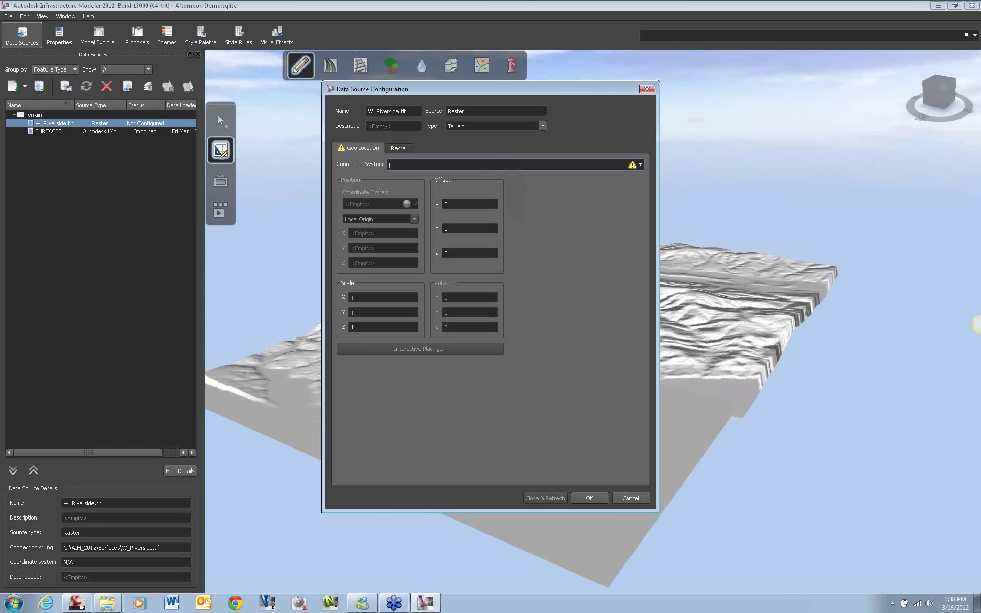
{"action": "type", "text": "nd"}
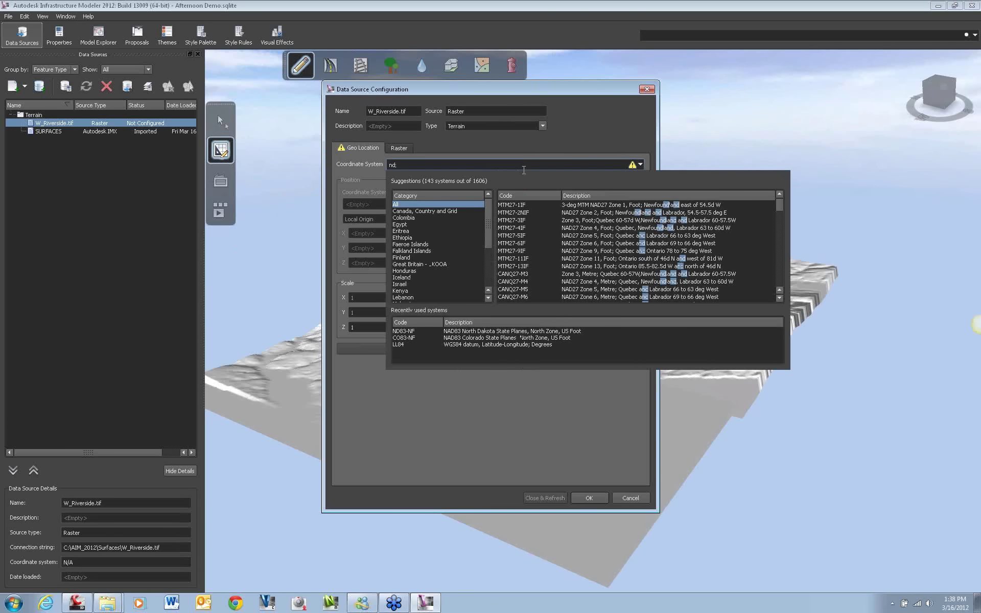
{"action": "type", "text": "83"}
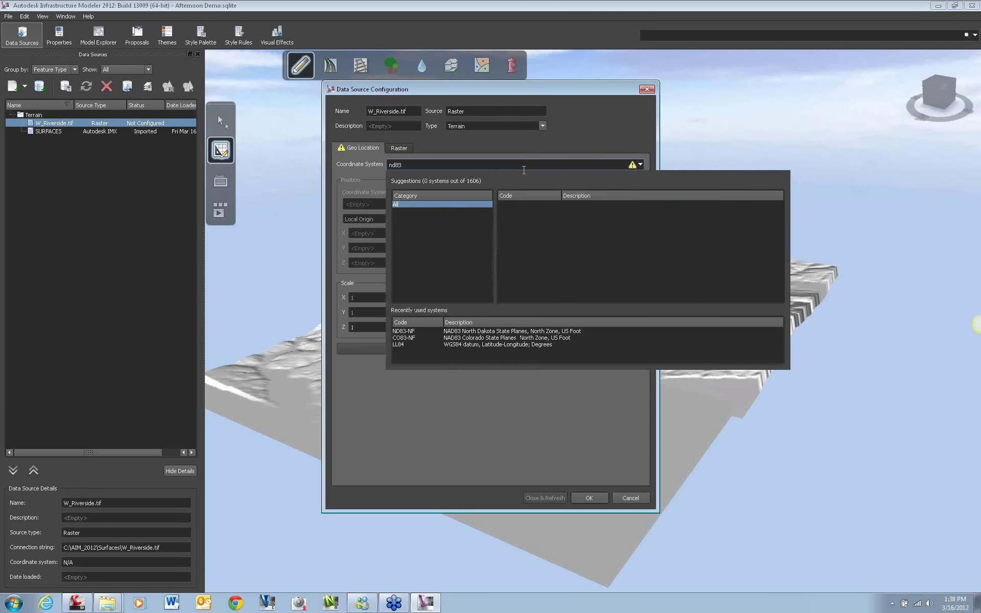
{"action": "type", "text": "-n"}
{"action": "key", "text": "Return"}
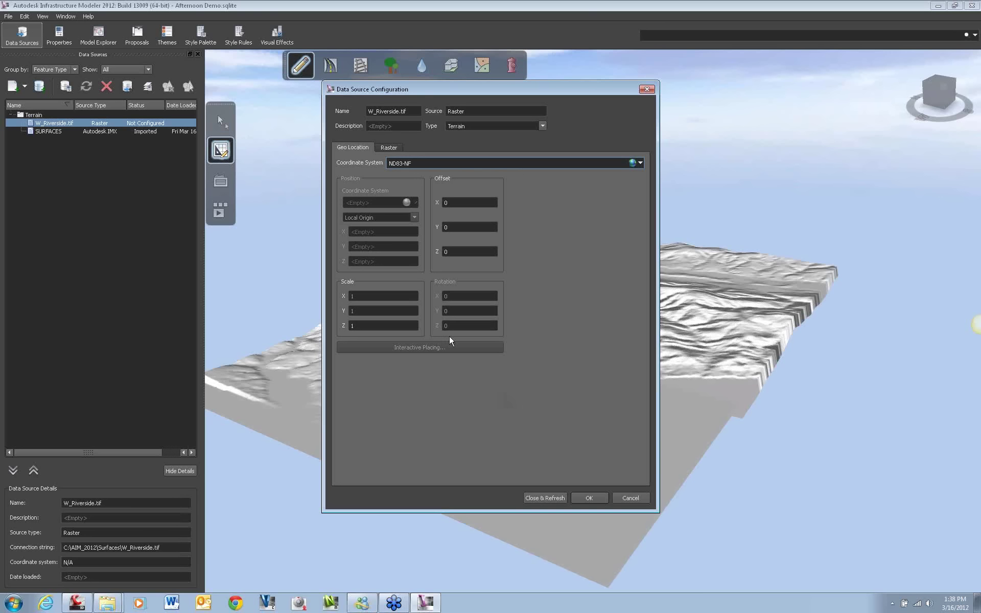
{"action": "left_click", "coordinate": [377, 326]}
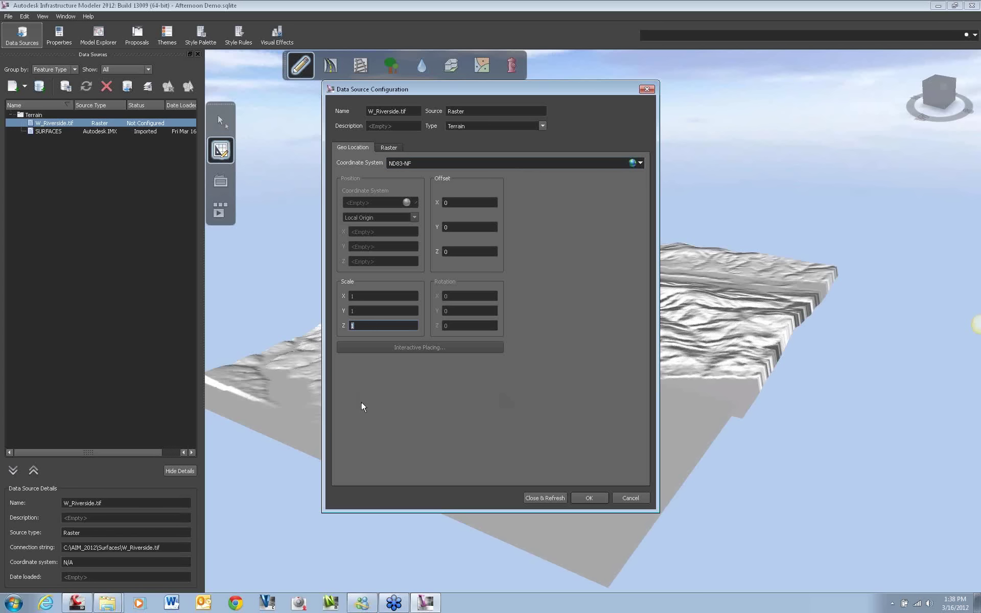
{"action": "type", "text": "3.2"}
- Import the configured W_Riverside raster and orbit closer to inspect the river-valley terrain
{"action": "left_click", "coordinate": [551, 498]}
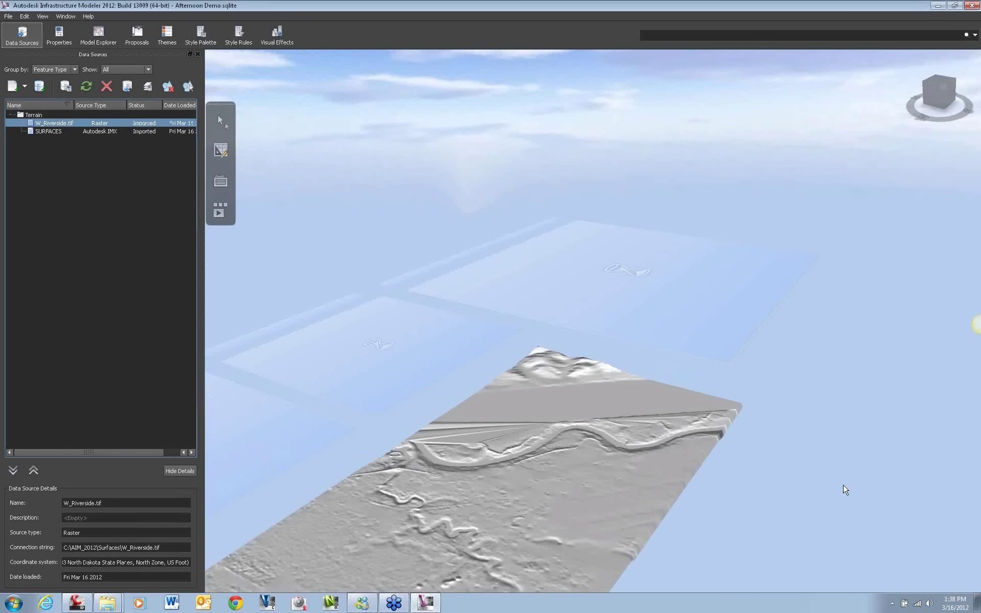
{"action": "left_click_drag", "start_coordinate": [820, 483], "coordinate": [531, 522]}
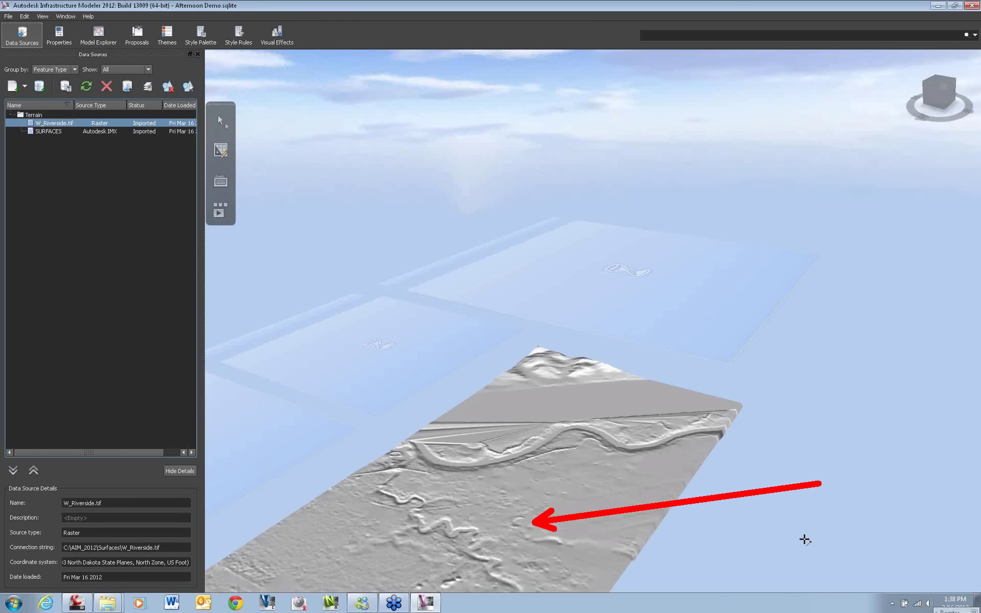
{"action": "key", "text": "Escape"}
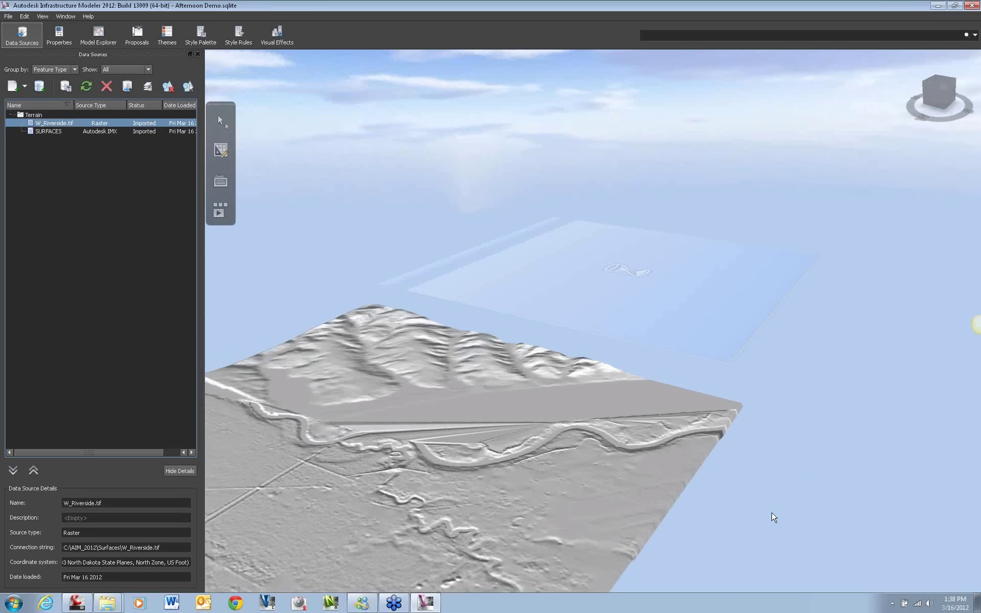
{"action": "left_click_drag", "start_coordinate": [771, 516], "coordinate": [769, 412]}
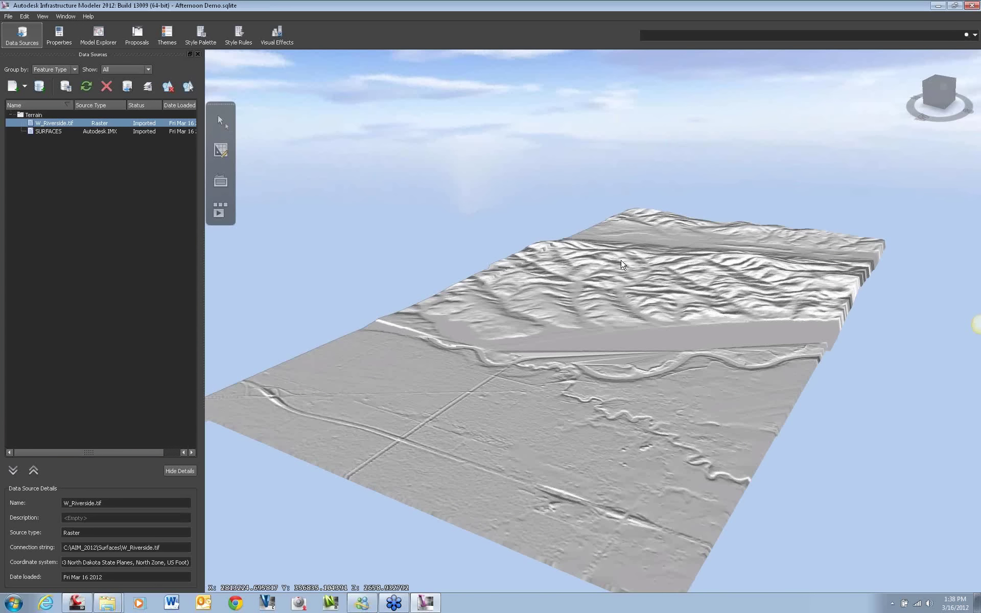
{"action": "left_click_drag", "start_coordinate": [623, 263], "coordinate": [659, 470]}
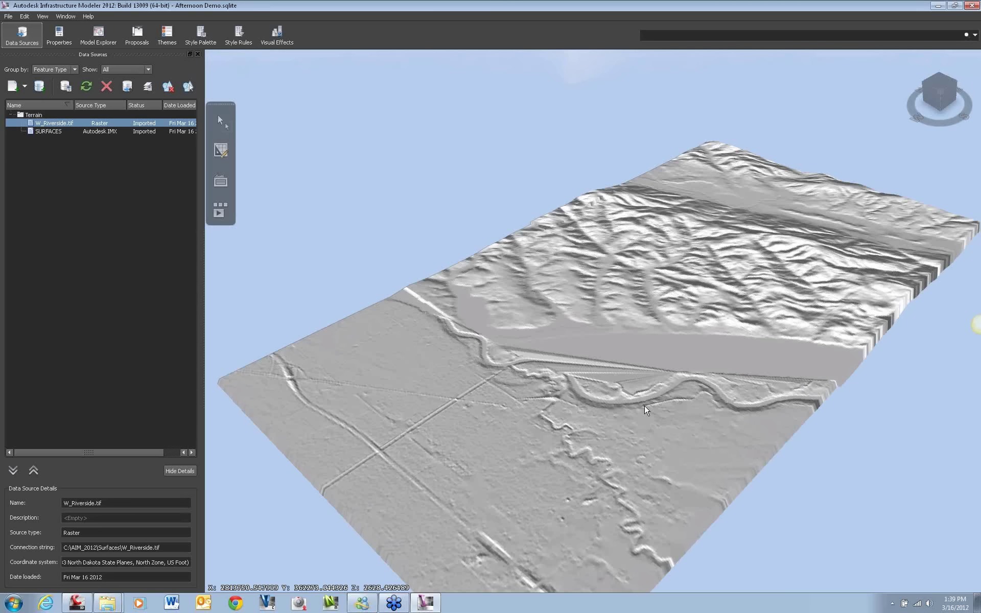
{"action": "left_click", "coordinate": [24, 86]}
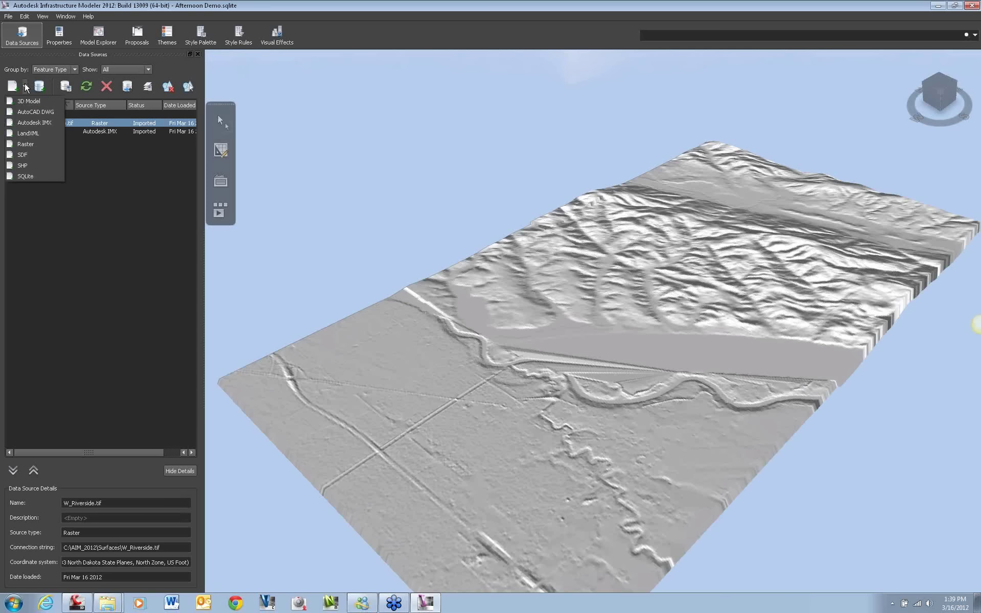
- Add Water_Areas.sdf from C:\AIM_2012\GIS_Data as a new SDF data source
{"action": "left_click", "coordinate": [45, 156]}
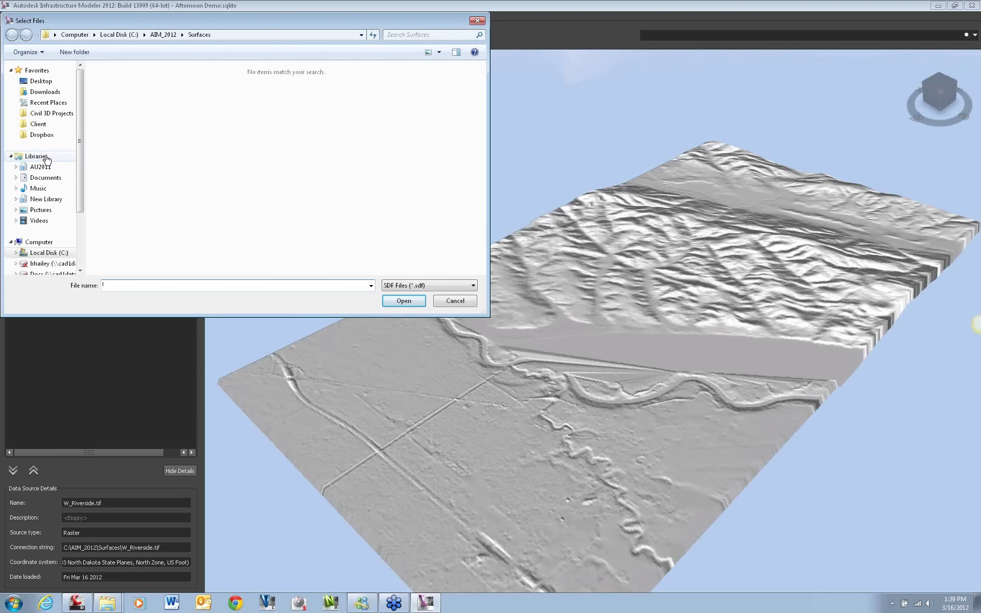
{"action": "left_click", "coordinate": [62, 253]}
{"action": "double_click", "coordinate": [122, 113]}
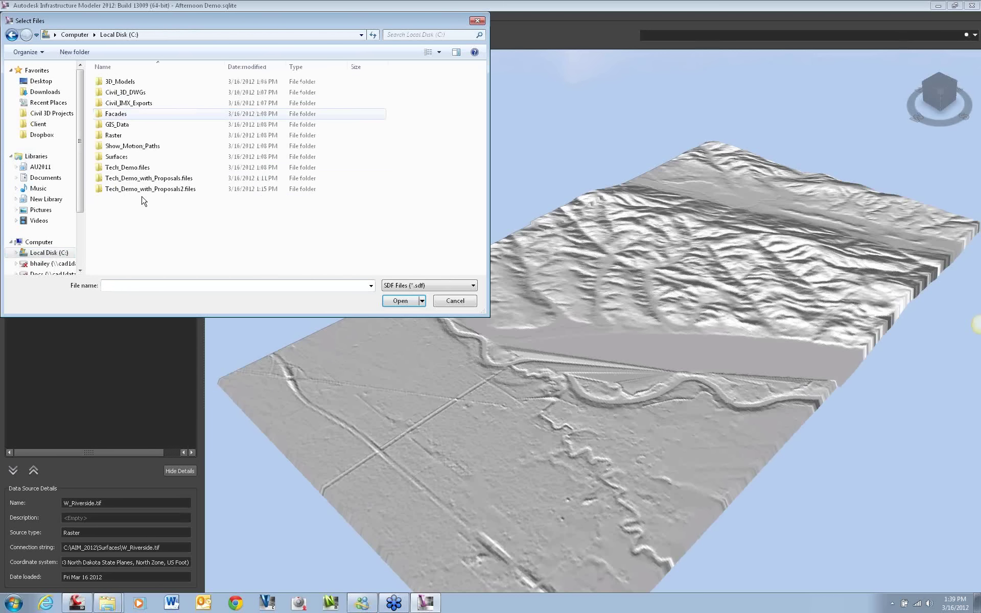
{"action": "double_click", "coordinate": [118, 136]}
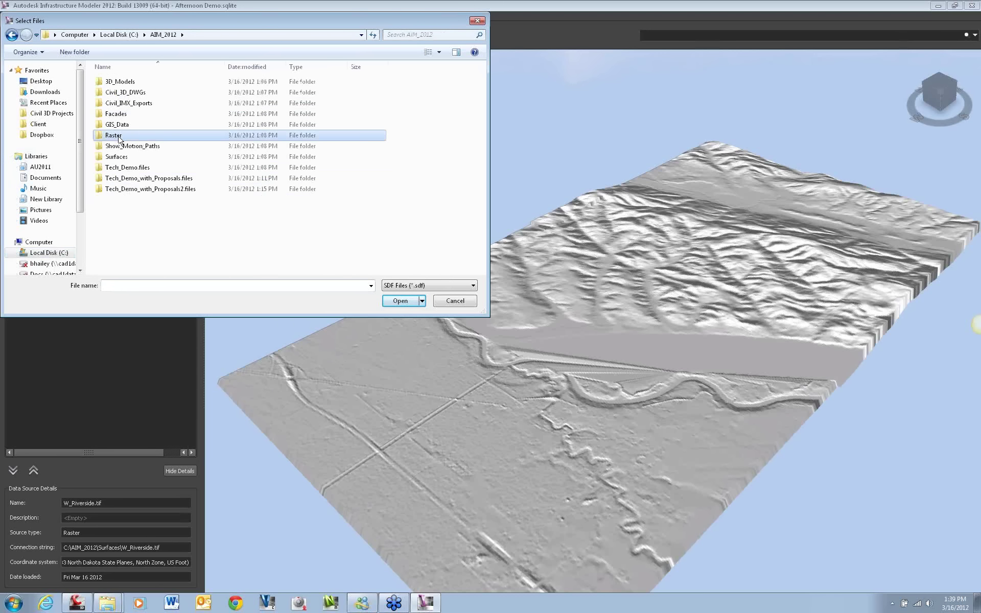
{"action": "key", "text": "BackSpace"}
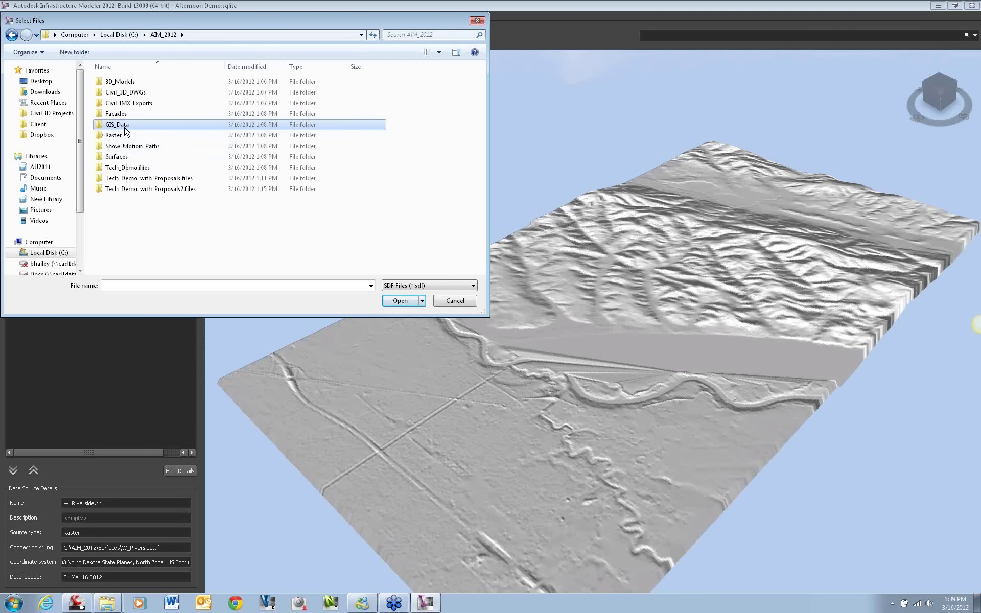
{"action": "double_click", "coordinate": [122, 125]}
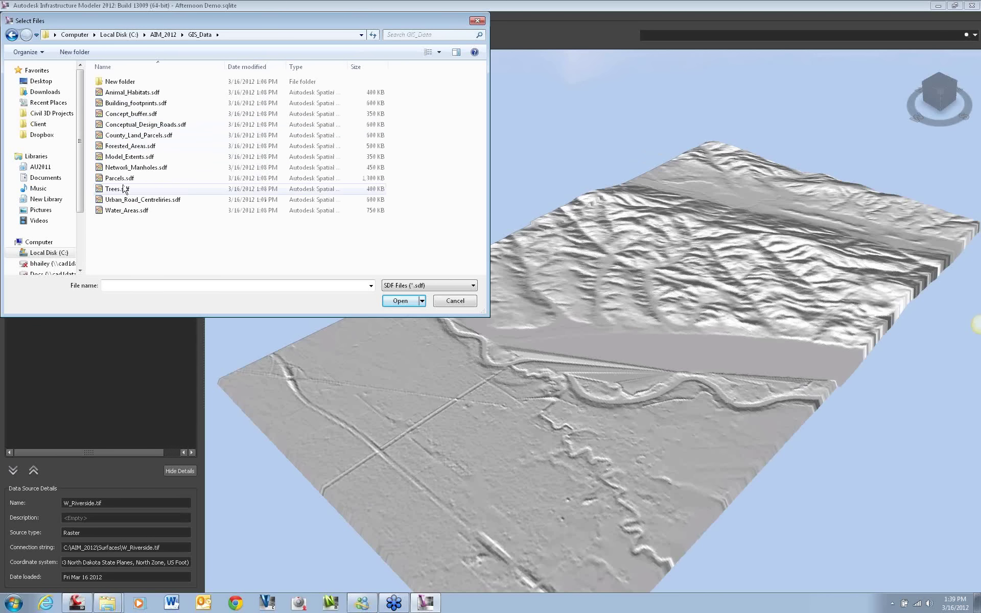
{"action": "left_click", "coordinate": [136, 213]}
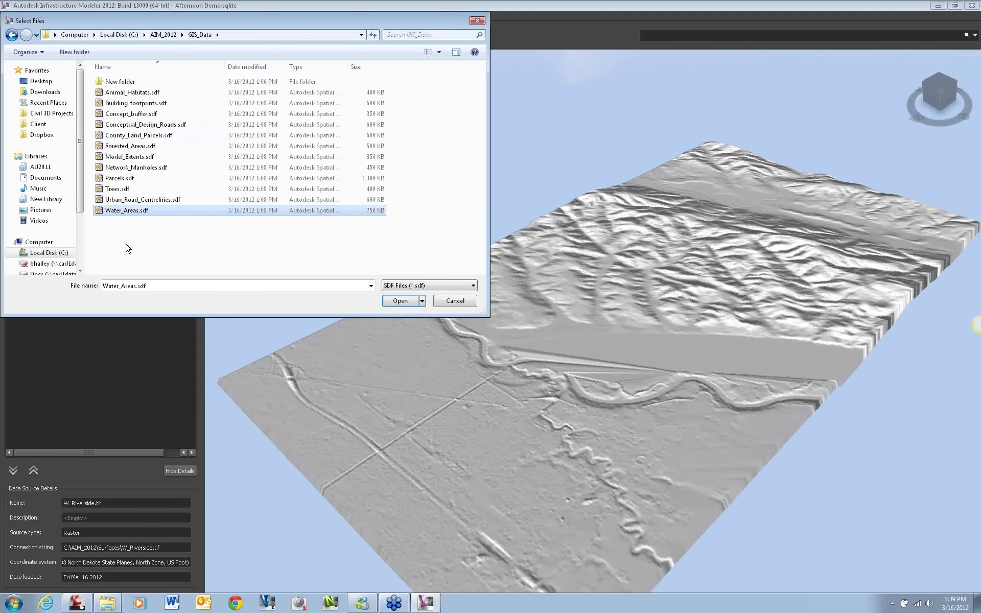
{"action": "left_click", "coordinate": [411, 302]}
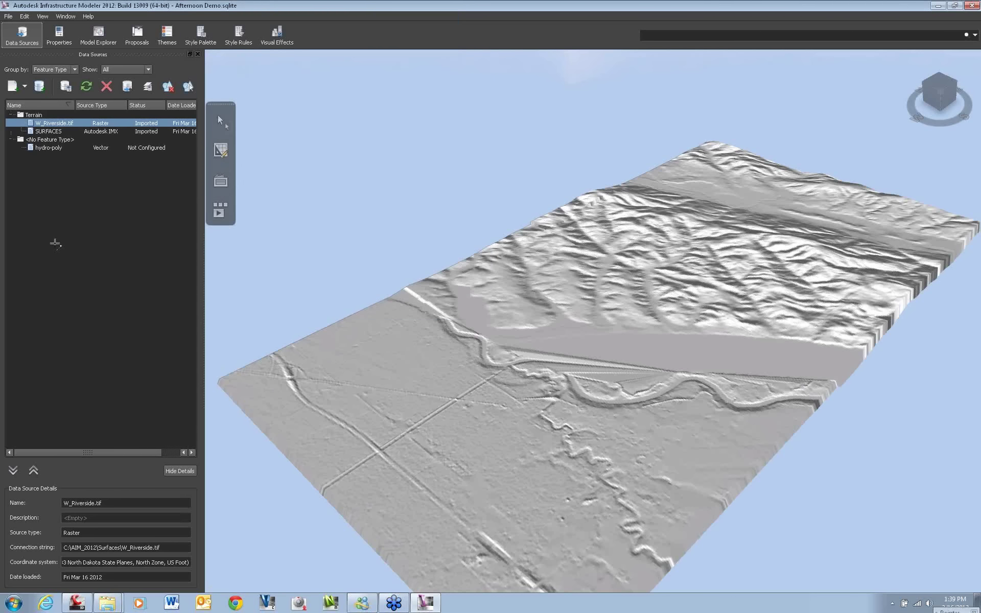
- Rename hydro-poly to Water Areas, give it the Water Areas type, and map names to Name
{"action": "left_click", "coordinate": [55, 148]}
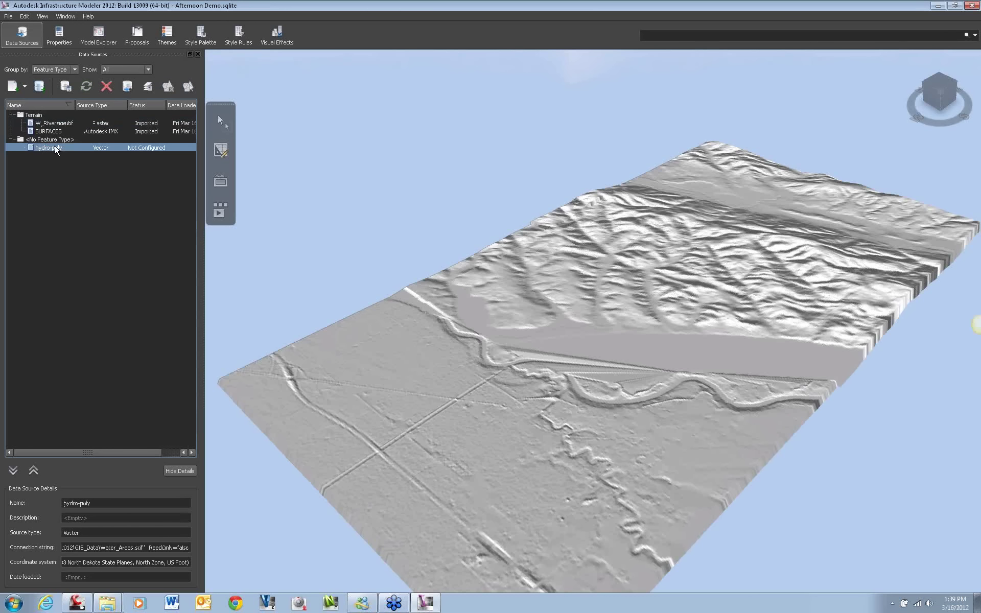
{"action": "left_click", "coordinate": [64, 86]}
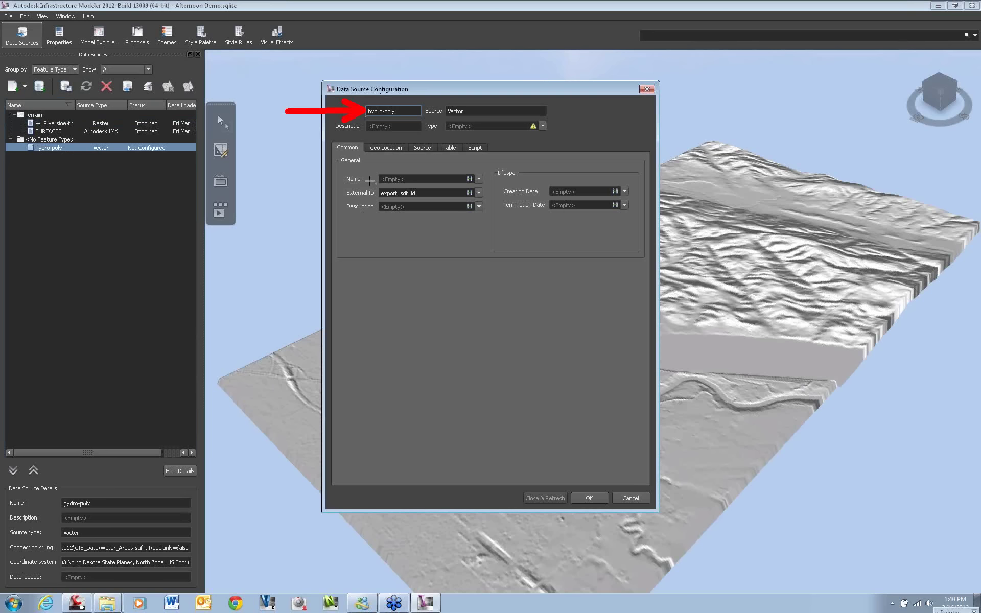
{"action": "key", "text": "ctrl+a"}
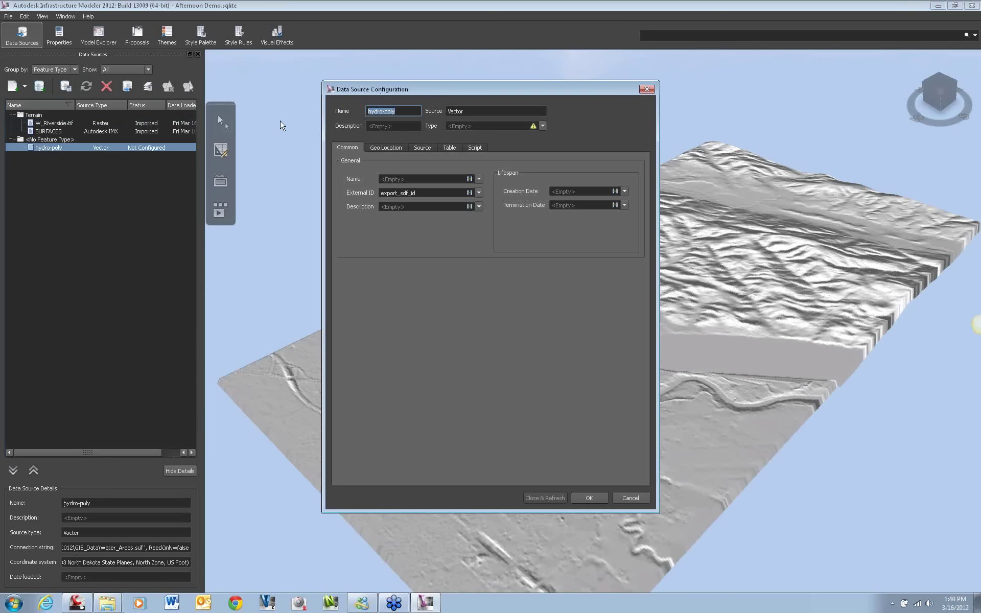
{"action": "type", "text": "Water Areas"}
{"action": "left_click", "coordinate": [542, 125]}
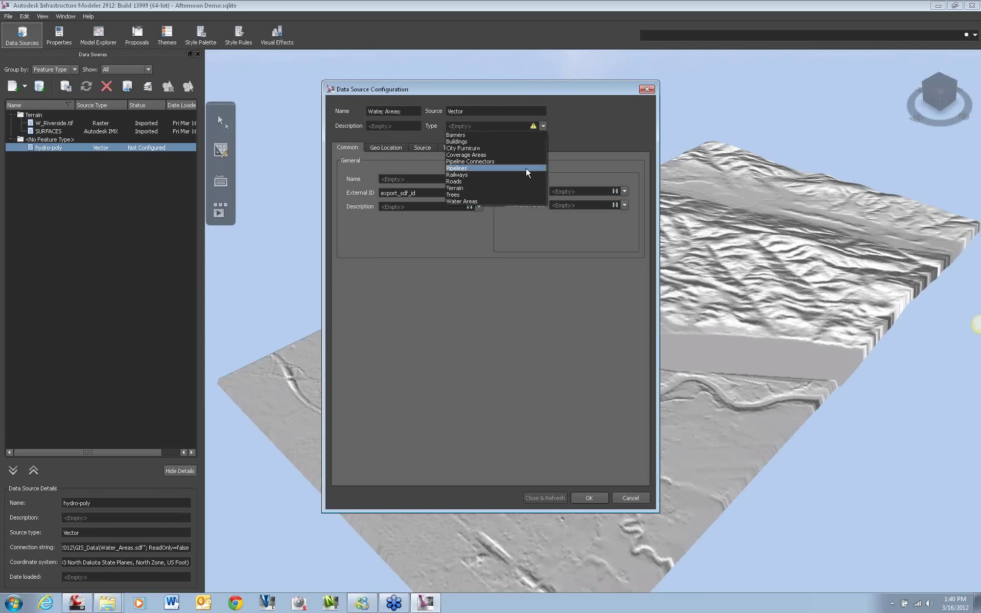
{"action": "left_click", "coordinate": [520, 201]}
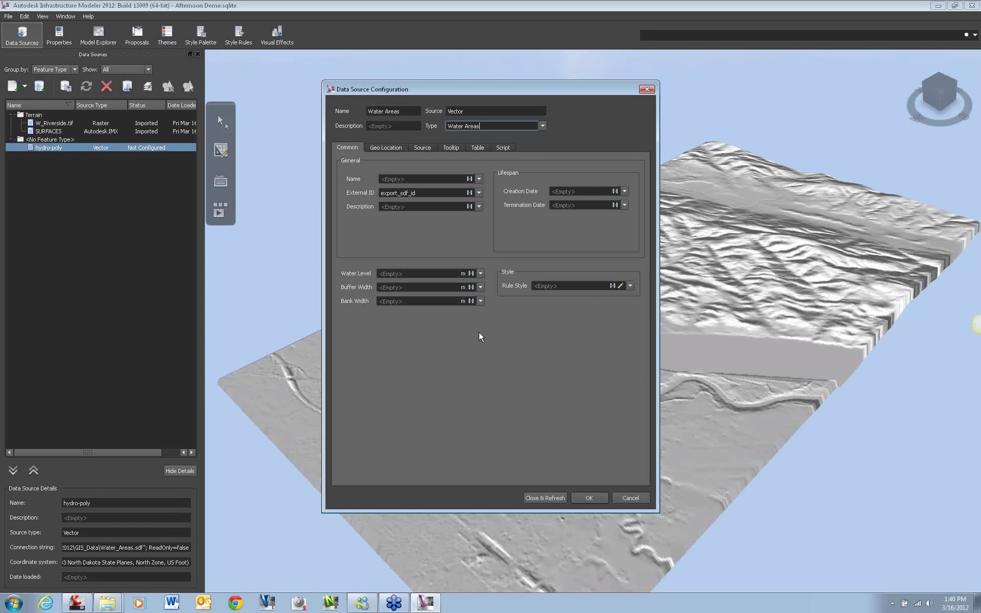
{"action": "left_click", "coordinate": [479, 179]}
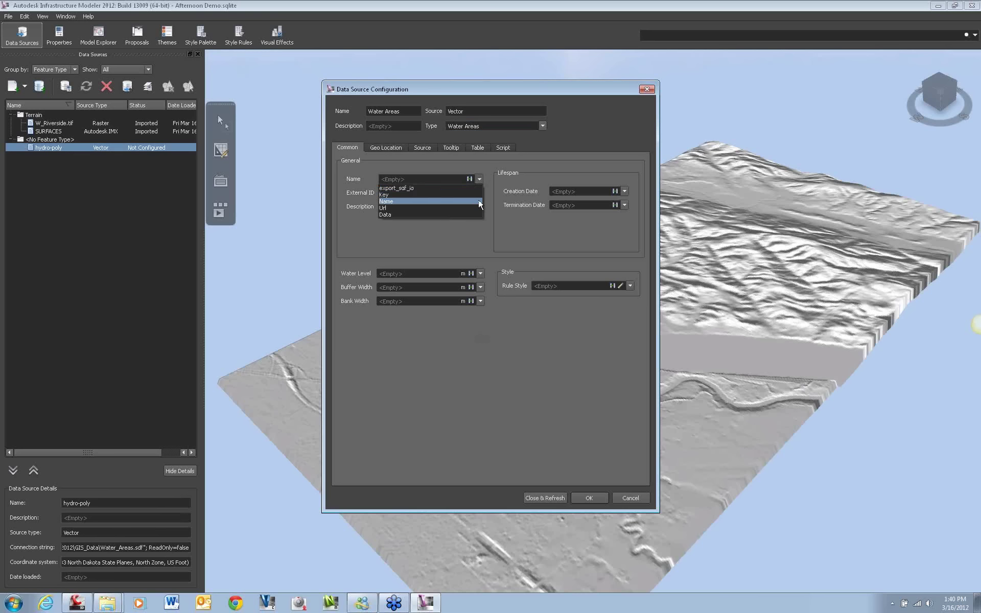
{"action": "left_click", "coordinate": [479, 201]}
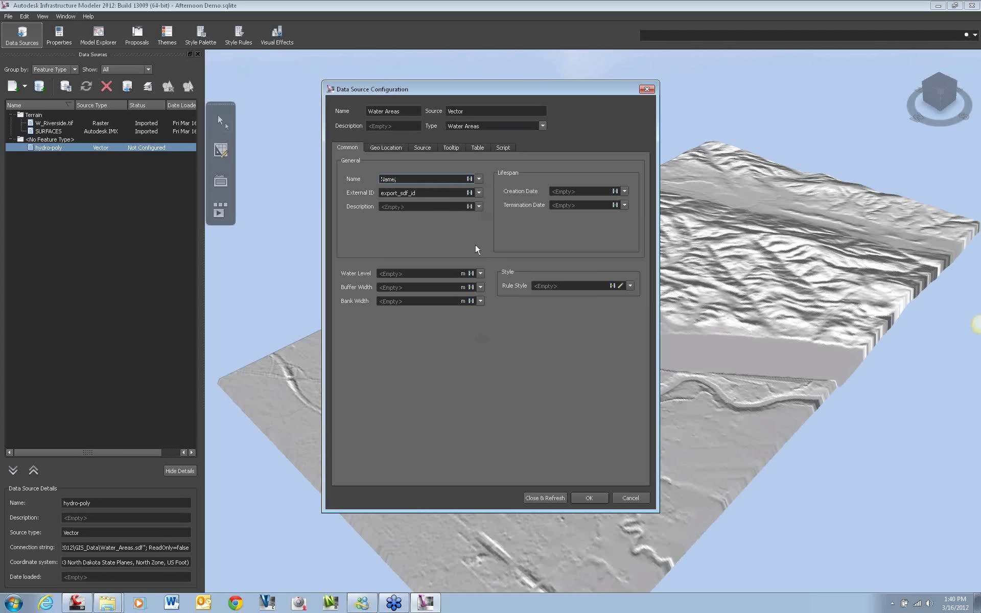
{"action": "left_click", "coordinate": [479, 206]}
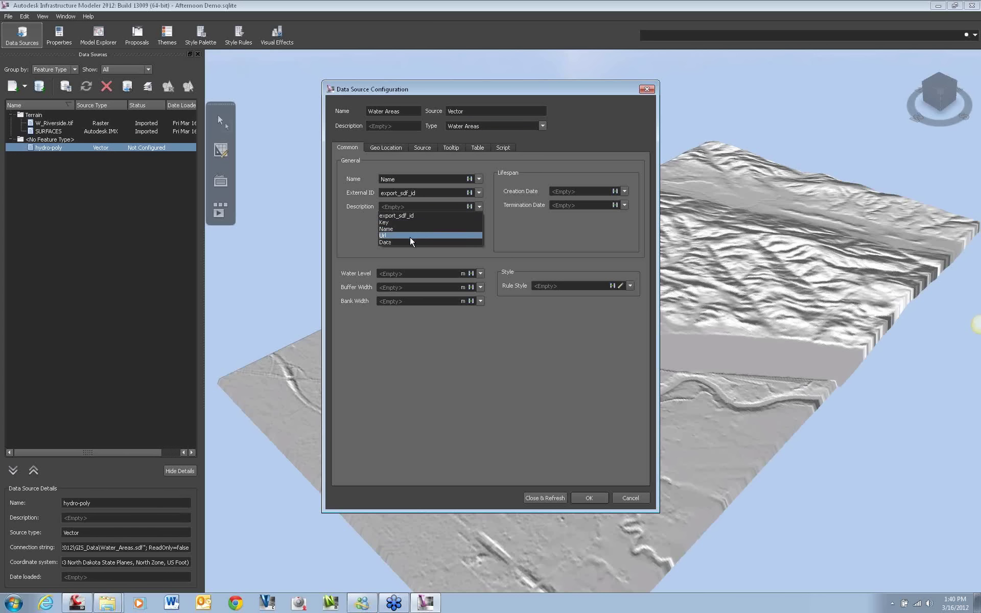
{"action": "left_click", "coordinate": [484, 234]}
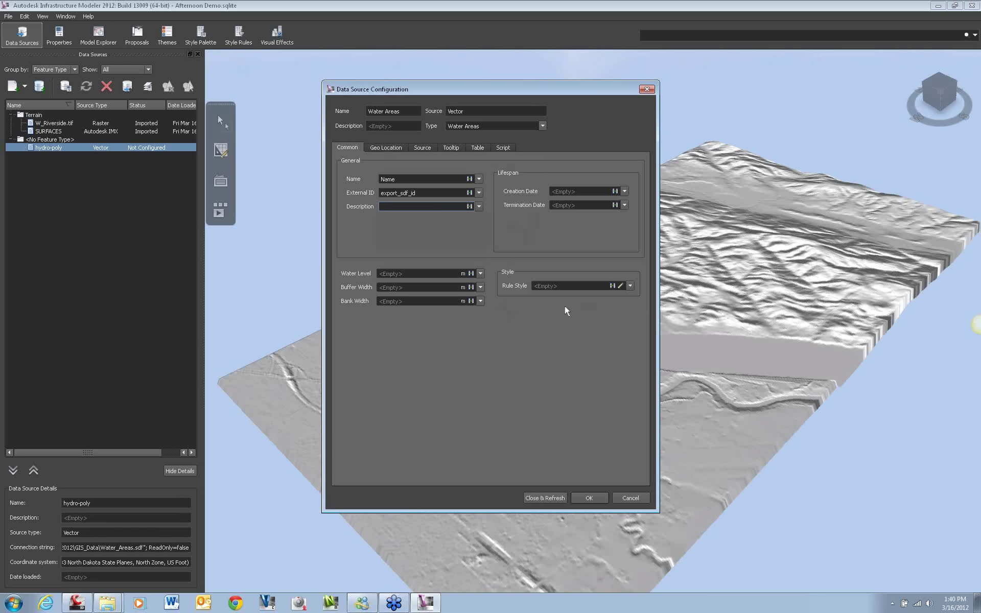
- Review the Geo Location, Source, Tooltip, Table and Script settings of the source
{"action": "left_click", "coordinate": [395, 149]}
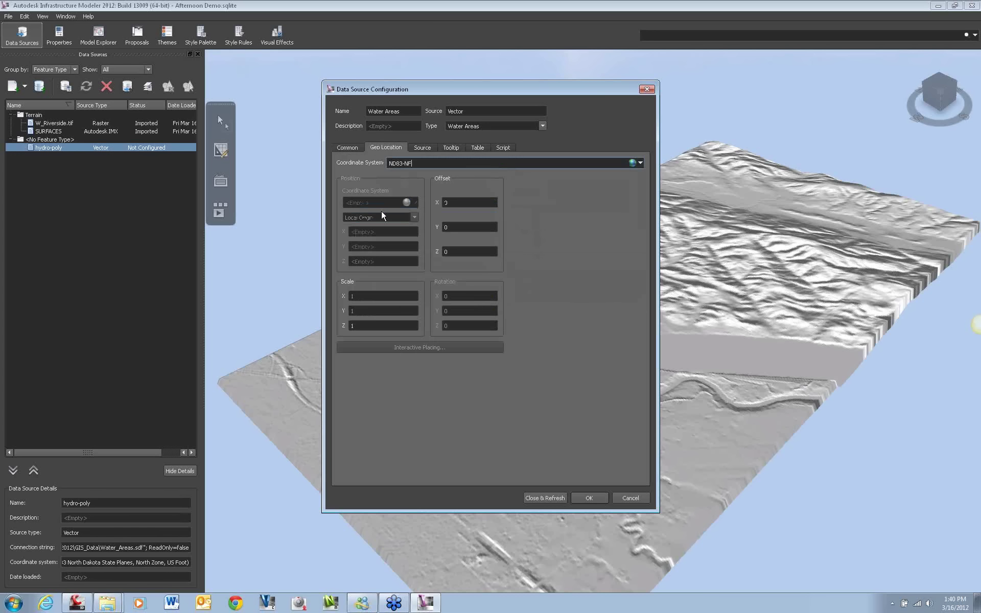
{"action": "left_click", "coordinate": [423, 148]}
{"action": "left_click", "coordinate": [451, 148]}
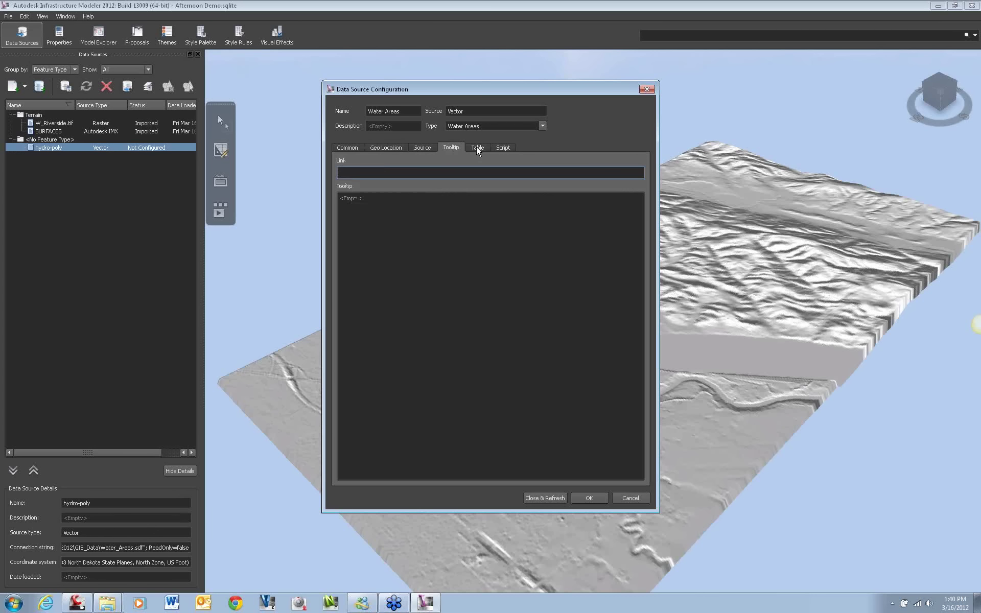
{"action": "left_click", "coordinate": [476, 147]}
{"action": "left_click", "coordinate": [501, 148]}
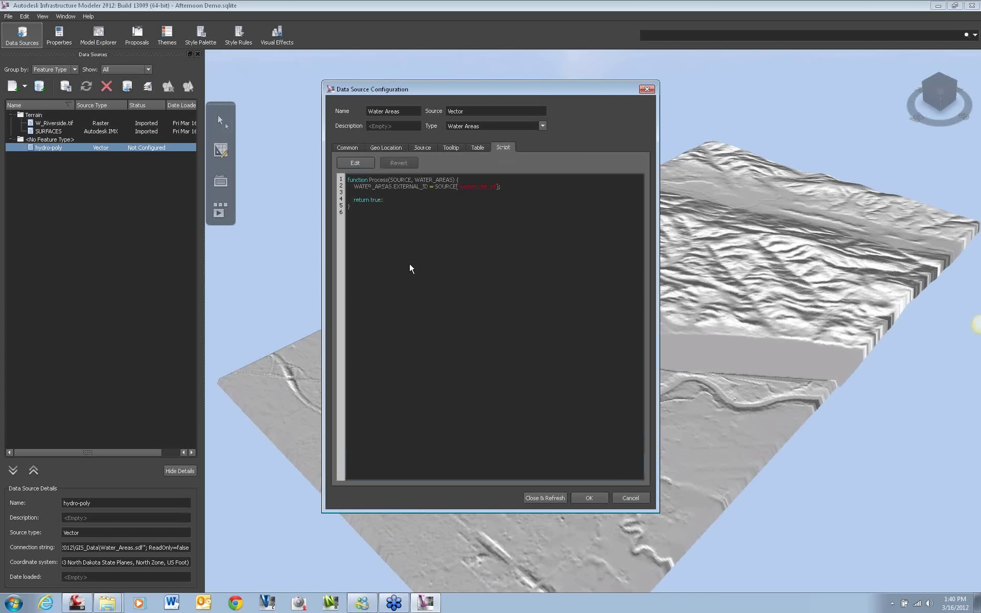
- Import the Water Areas source, then zoom and pan to inspect the lake and river
{"action": "left_click", "coordinate": [551, 498]}
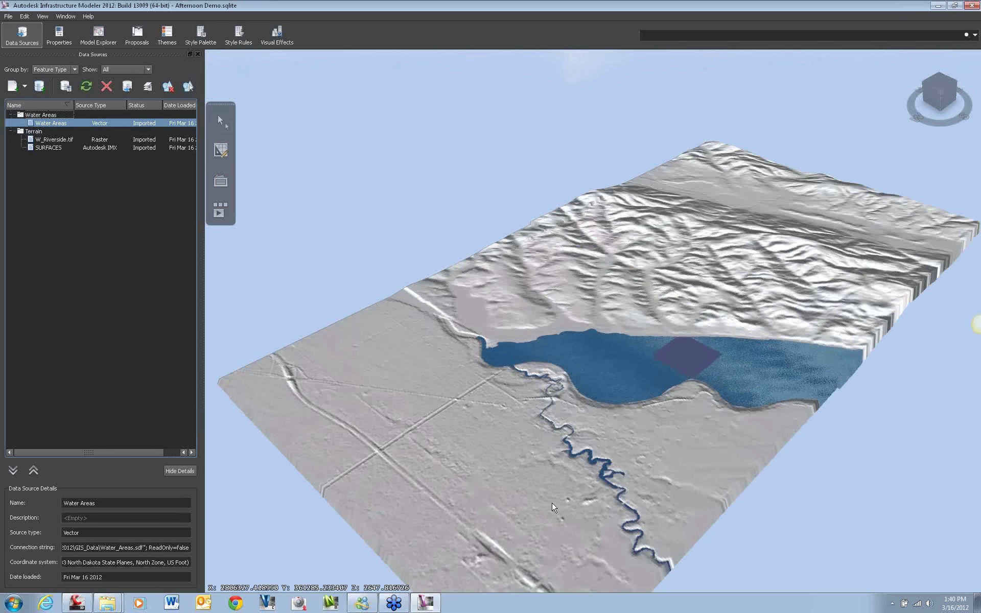
{"action": "scroll", "coordinate": [611, 348], "scroll_direction": "down", "scroll_amount": 2}
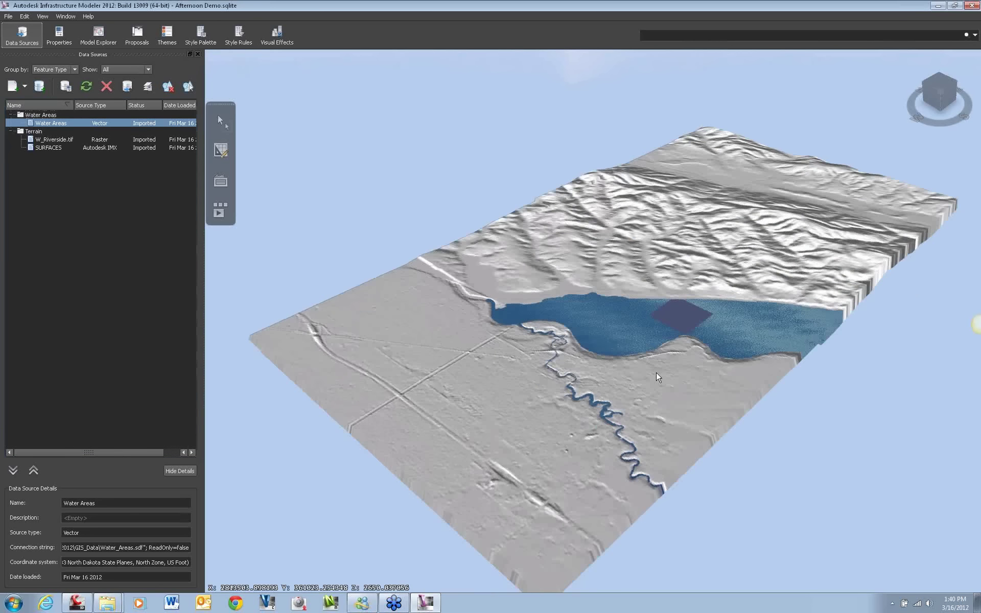
{"action": "scroll", "coordinate": [611, 349], "scroll_direction": "up", "scroll_amount": 5}
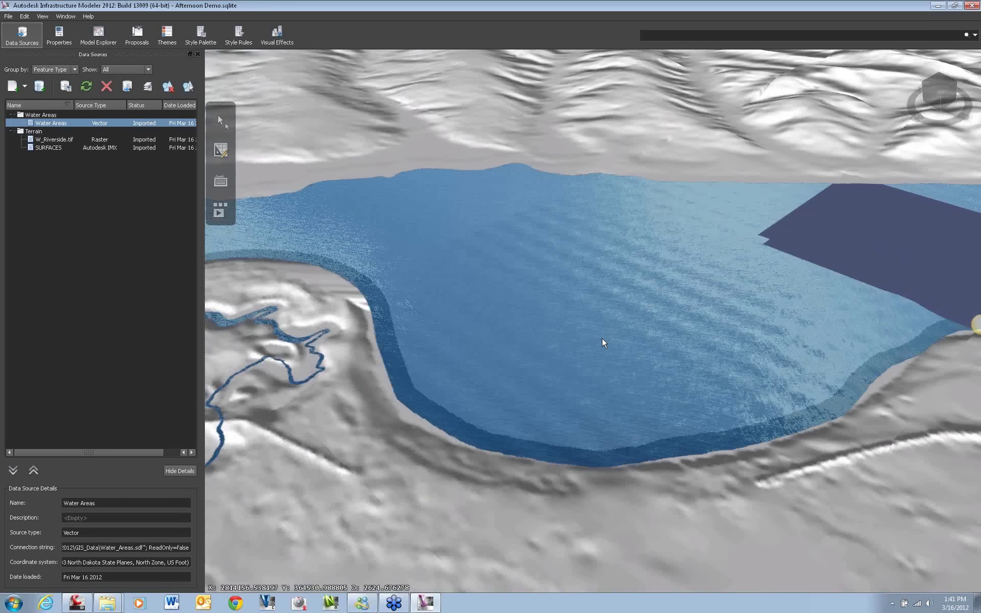
{"action": "scroll", "coordinate": [611, 337], "scroll_direction": "up", "scroll_amount": 5}
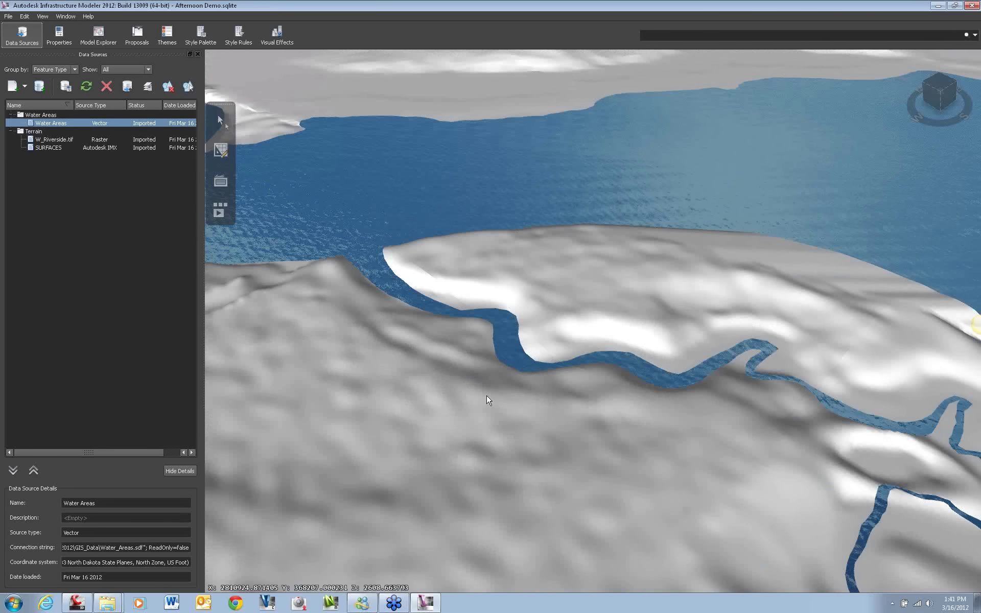
{"action": "scroll", "coordinate": [514, 308], "scroll_direction": "up", "scroll_amount": 5}
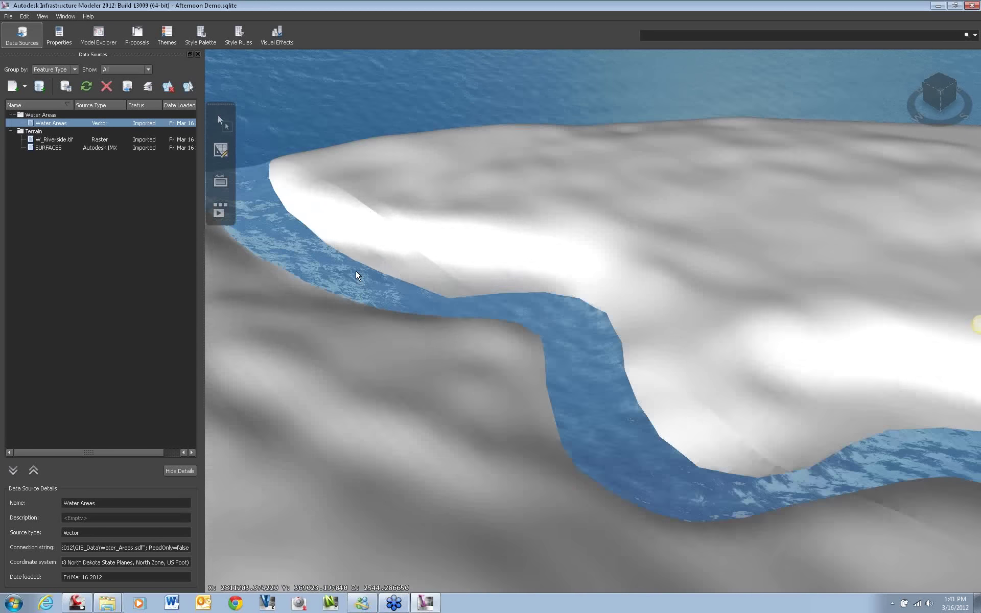
{"action": "scroll", "coordinate": [553, 353], "scroll_direction": "up", "scroll_amount": 4}
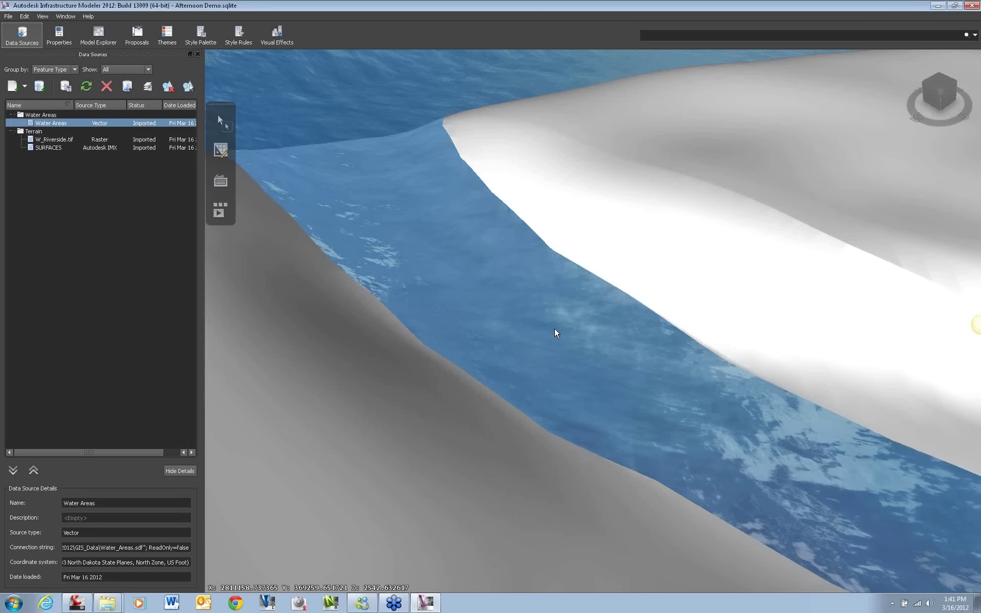
{"action": "scroll", "coordinate": [554, 328], "scroll_direction": "down", "scroll_amount": 3}
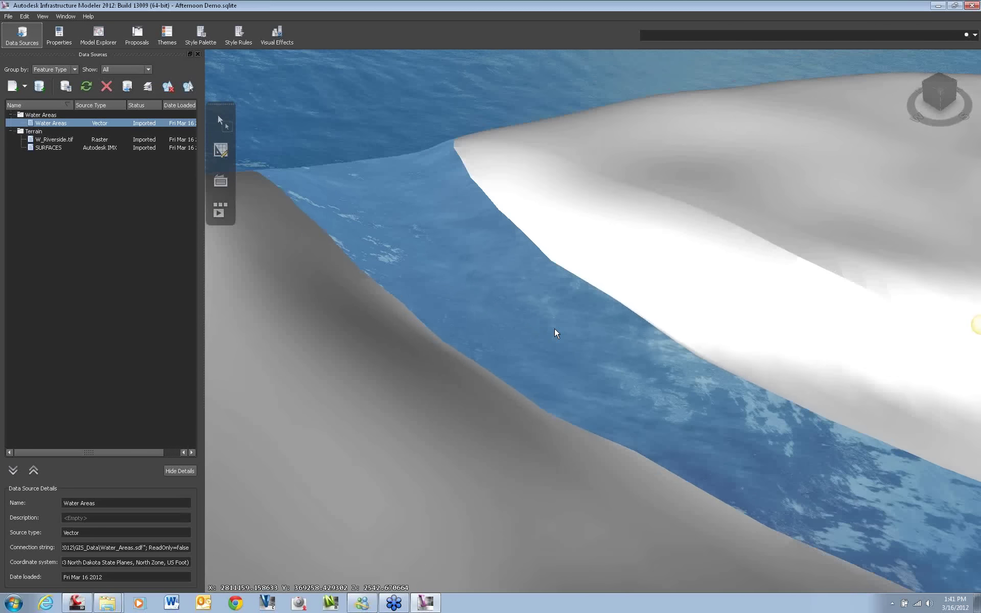
{"action": "scroll", "coordinate": [559, 334], "scroll_direction": "down", "scroll_amount": 5}
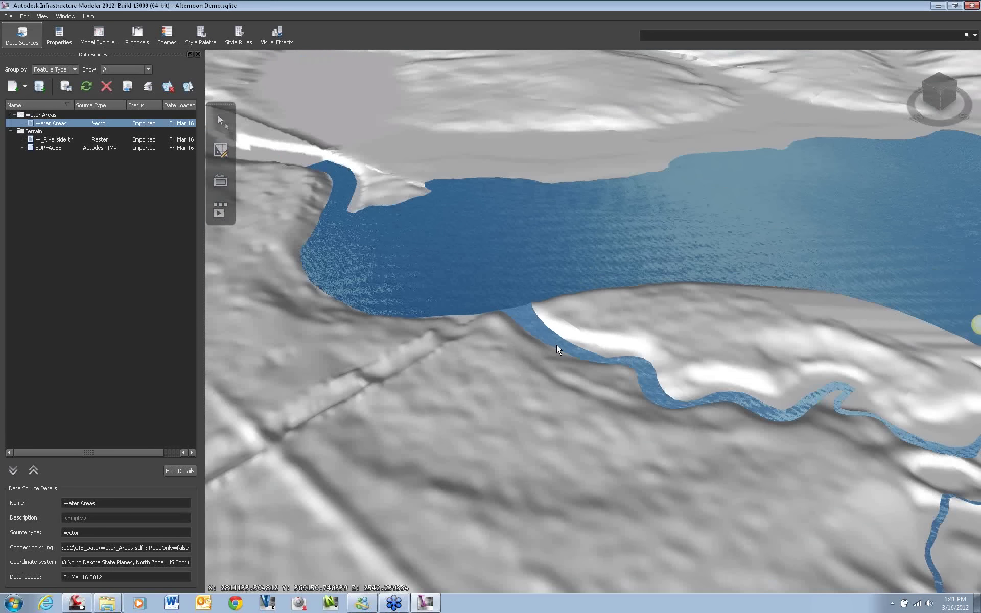
{"action": "scroll", "coordinate": [556, 345], "scroll_direction": "down", "scroll_amount": 5}
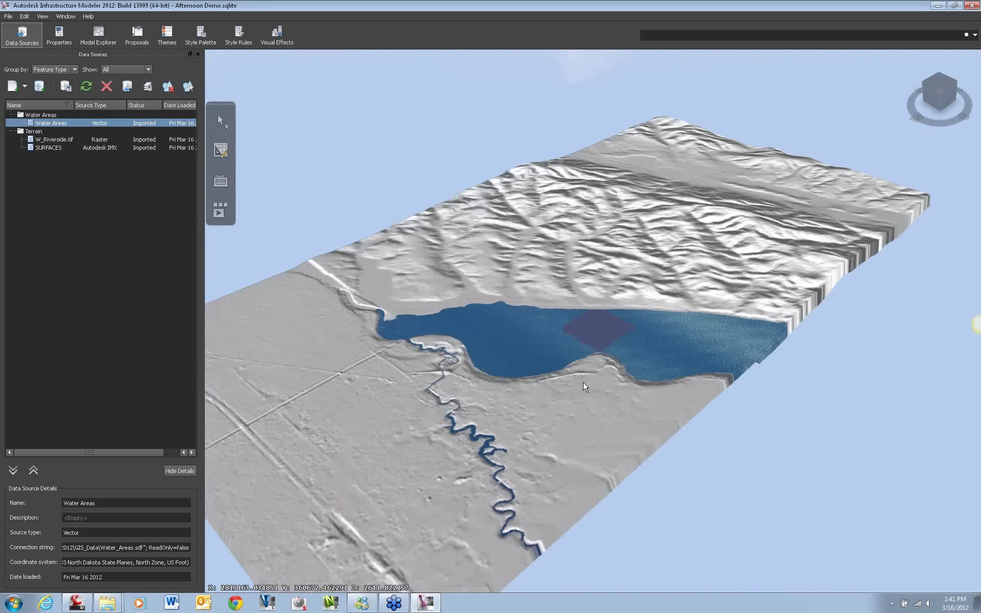
{"action": "left_click_drag", "start_coordinate": [583, 382], "coordinate": [522, 421]}
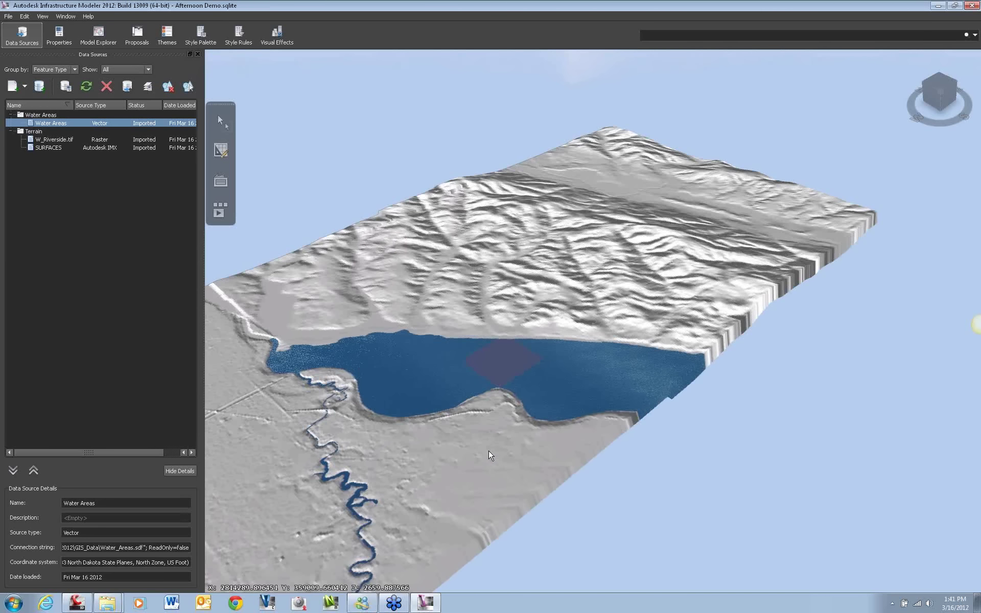
- Add E_Riverside_Contour_Map.tif from C:\AIM_2012\Raster as a new raster data source
{"action": "left_click", "coordinate": [25, 86]}
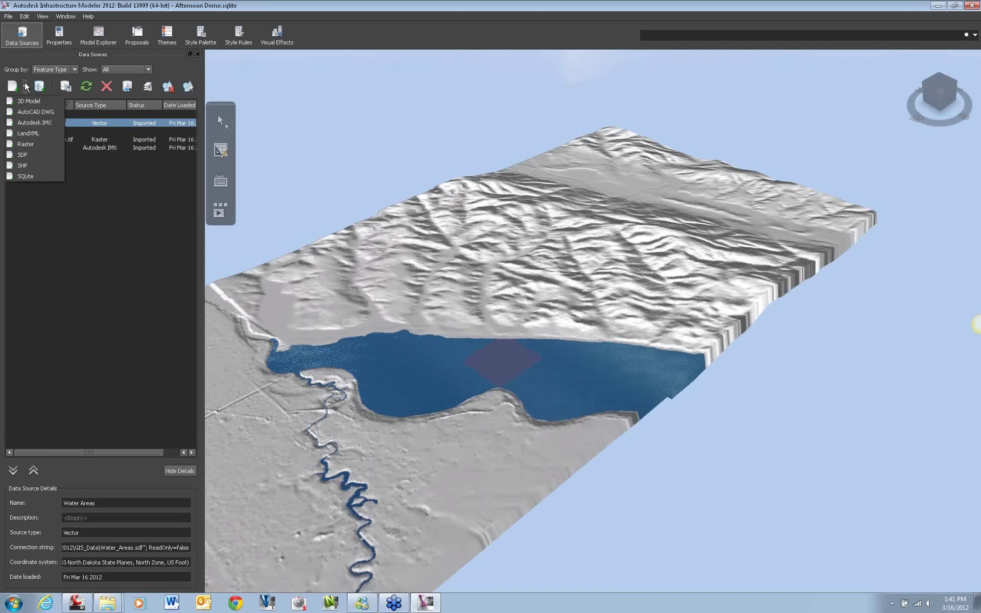
{"action": "left_click", "coordinate": [38, 145]}
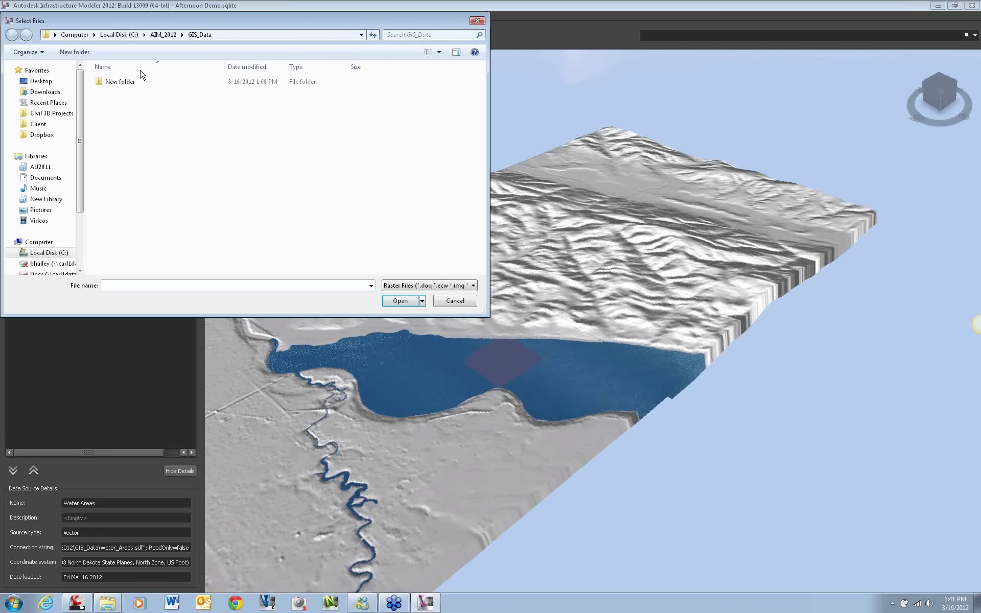
{"action": "left_click", "coordinate": [163, 34]}
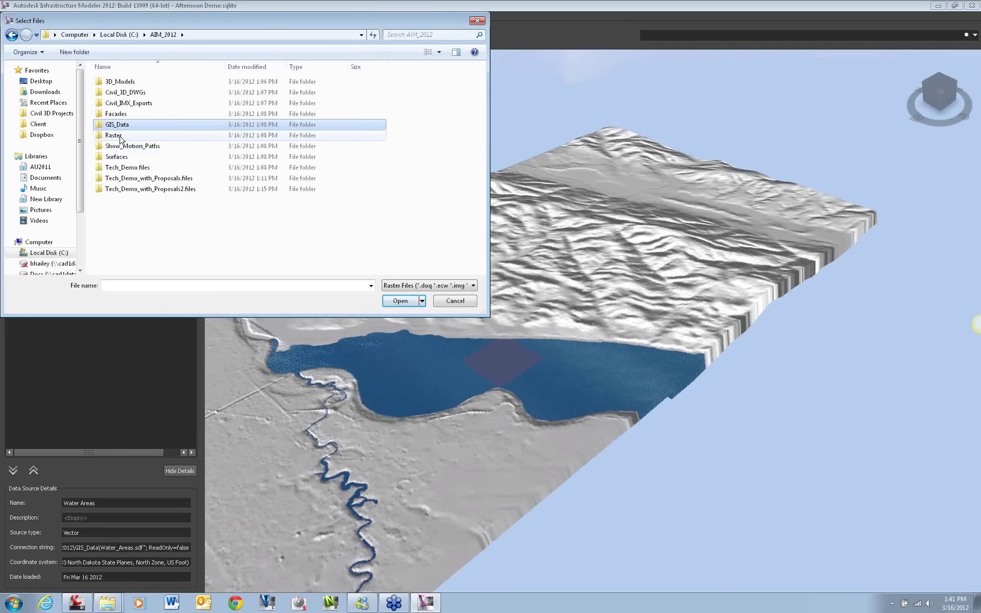
{"action": "double_click", "coordinate": [120, 136]}
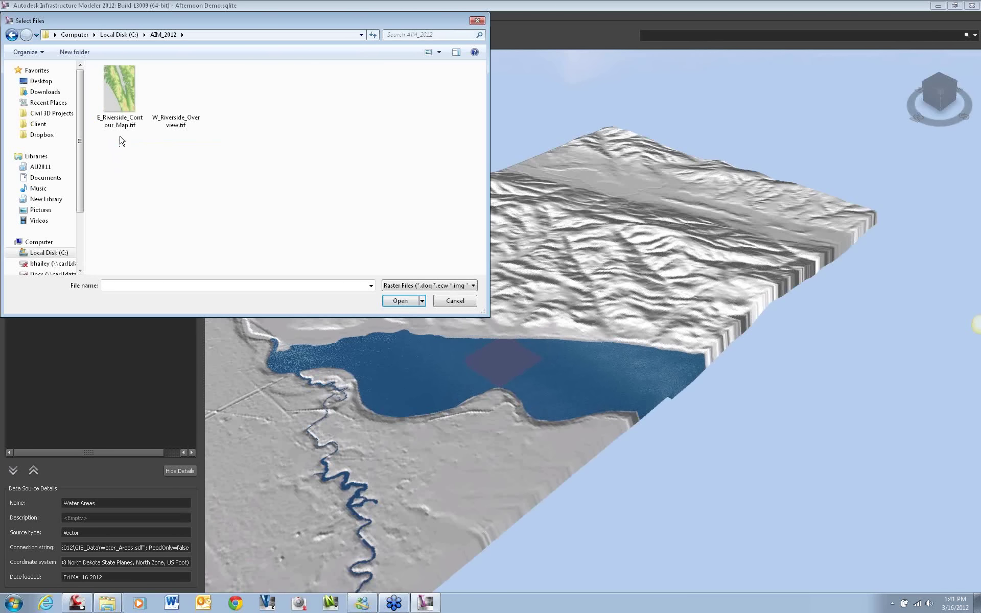
{"action": "left_click", "coordinate": [119, 122]}
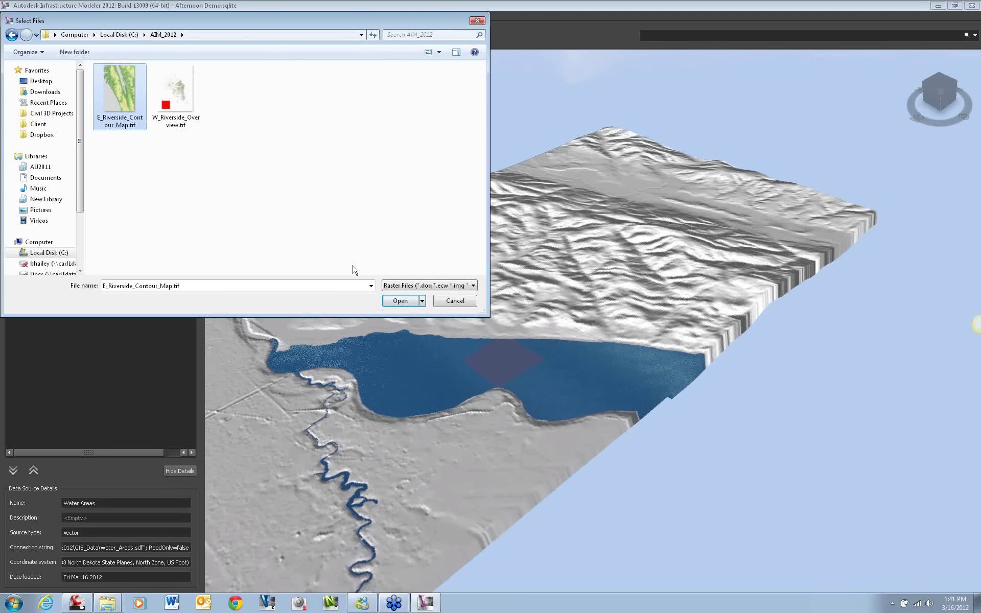
{"action": "left_click", "coordinate": [401, 302]}
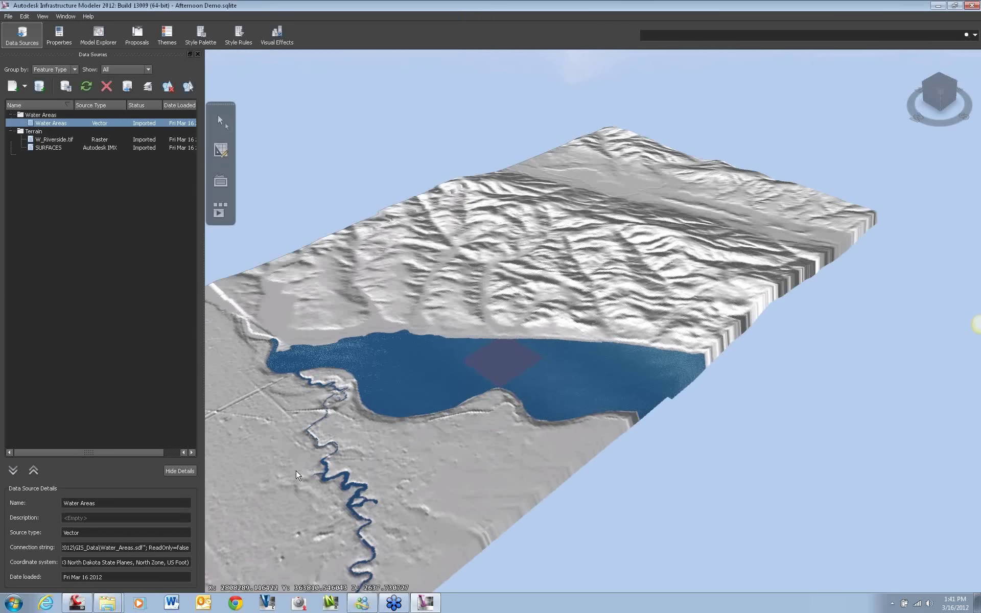
- Set E_Riverside_Contour_Map.tif to coordinate system ND83-NF and refresh it into the model
{"action": "left_click", "coordinate": [84, 163]}
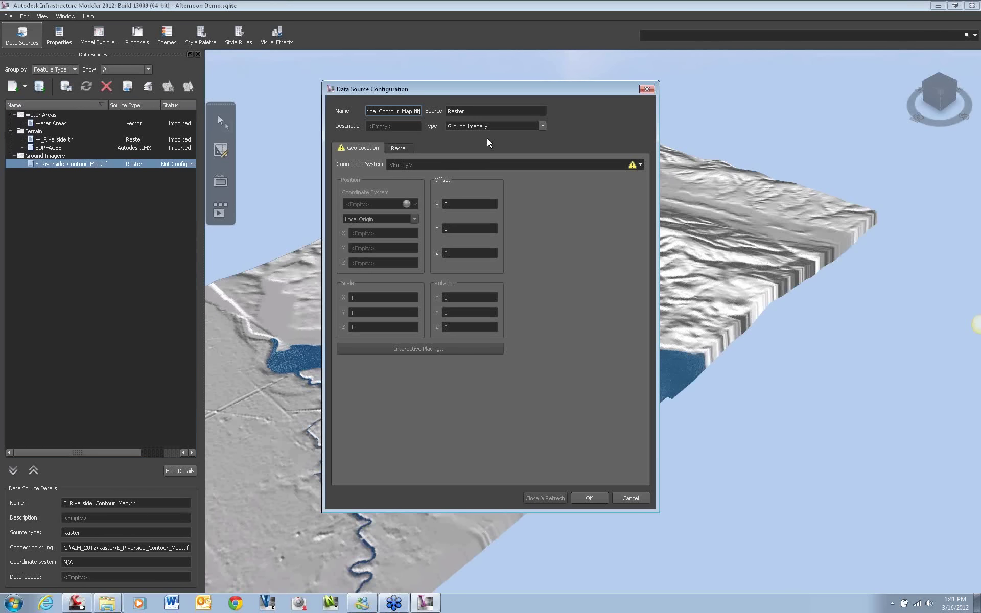
{"action": "left_click", "coordinate": [450, 162]}
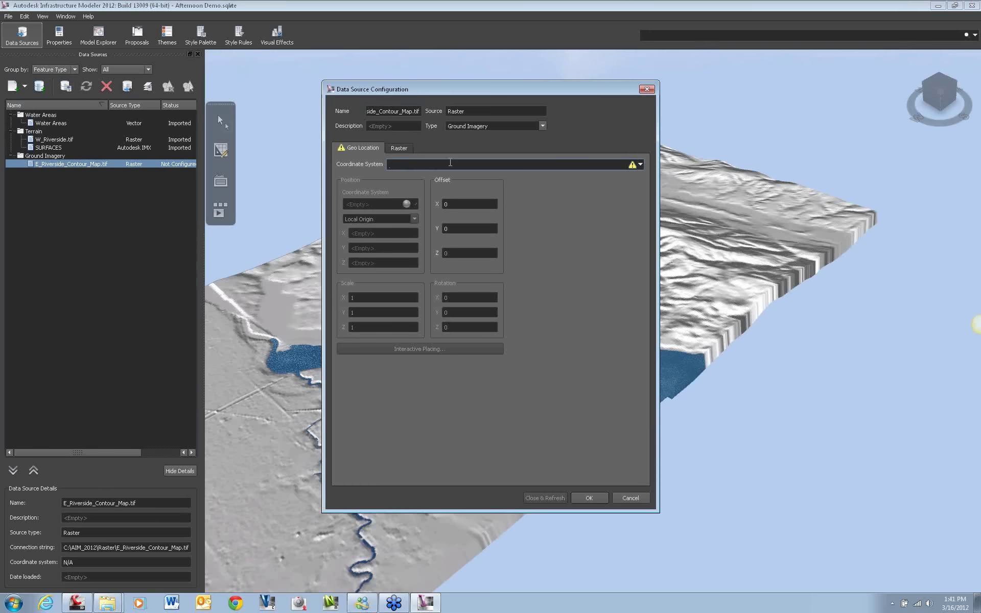
{"action": "type", "text": "nd;"}
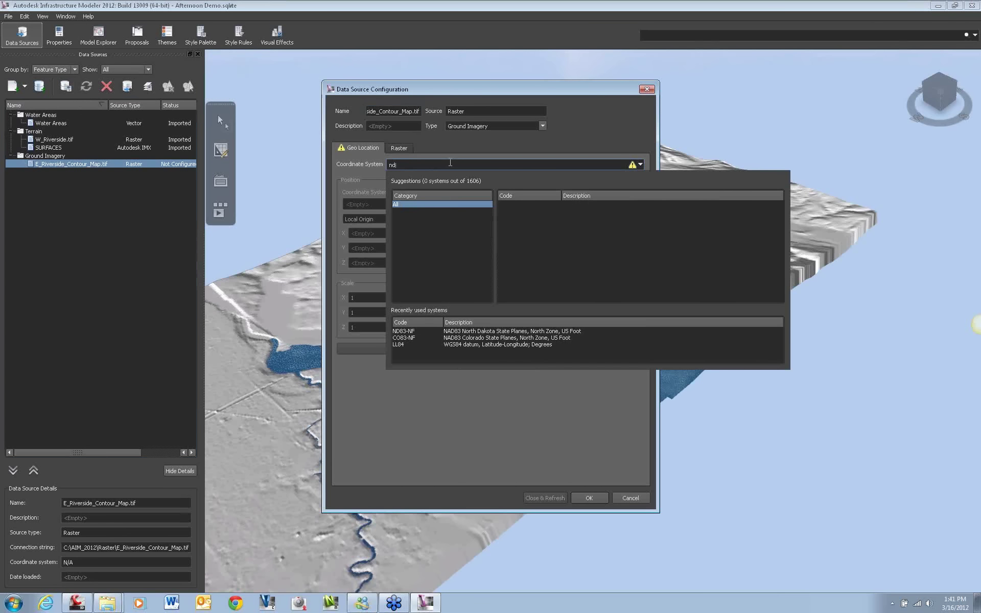
{"action": "key", "text": "Down"}
{"action": "key", "text": "Return"}
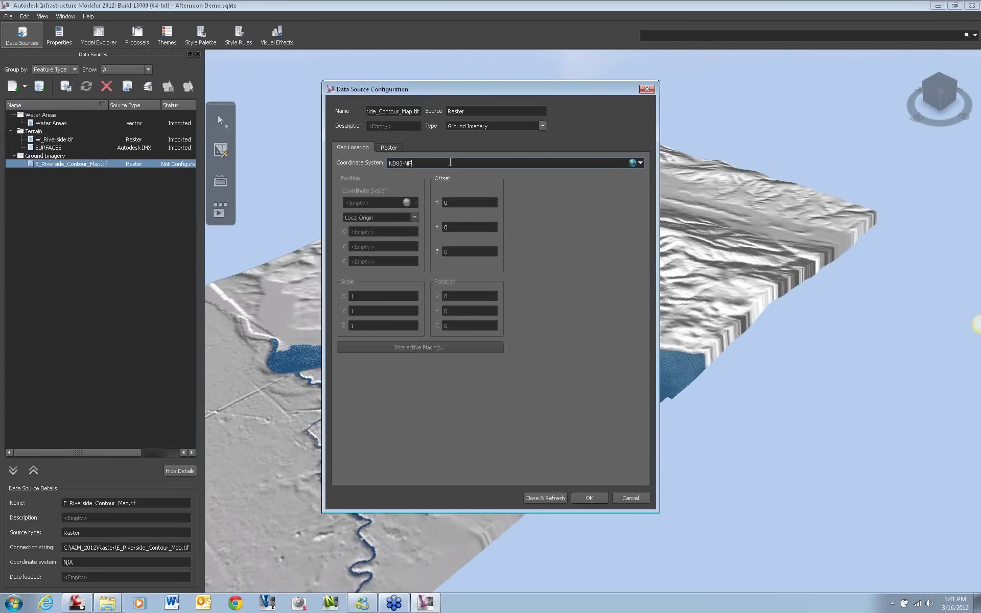
{"action": "left_click", "coordinate": [544, 499]}
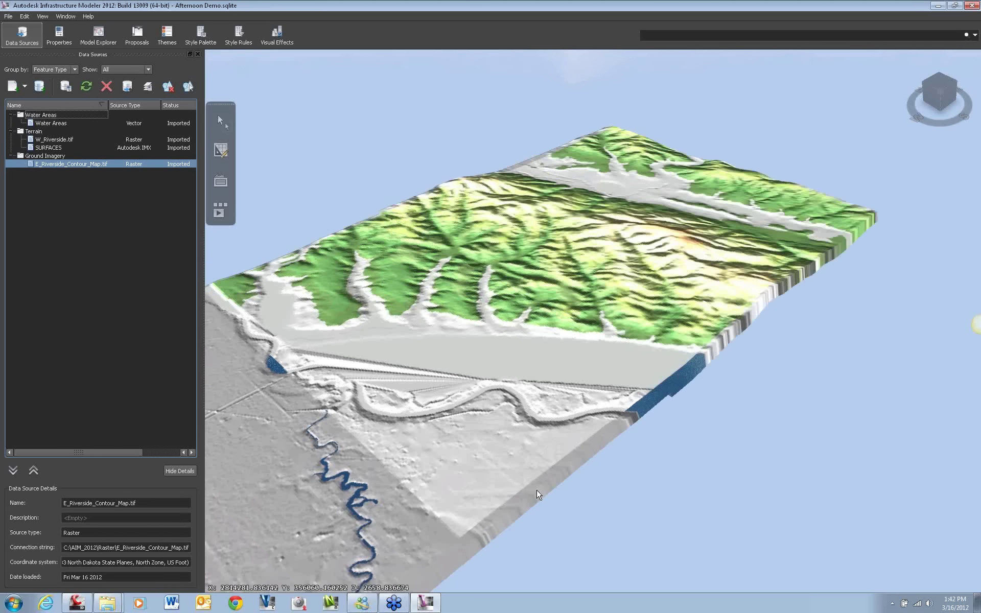
- Orbit and zoom around the terrain to inspect the green-to-brown contour shading and river edges
{"action": "scroll", "coordinate": [537, 494], "scroll_direction": "up", "scroll_amount": 5}
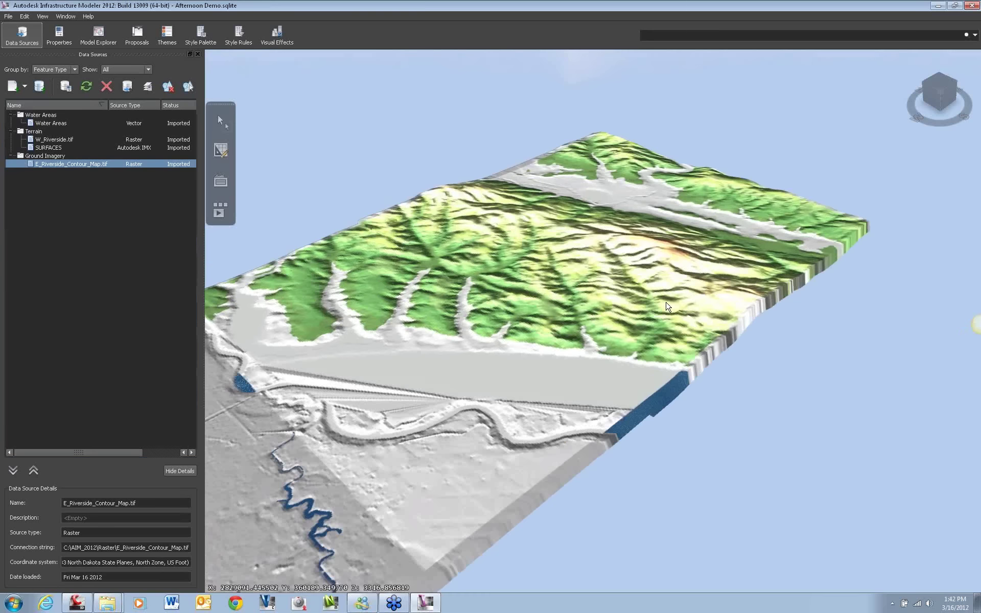
{"action": "middle_click_drag", "start_coordinate": [508, 532], "coordinate": [352, 392], "text": "shift"}
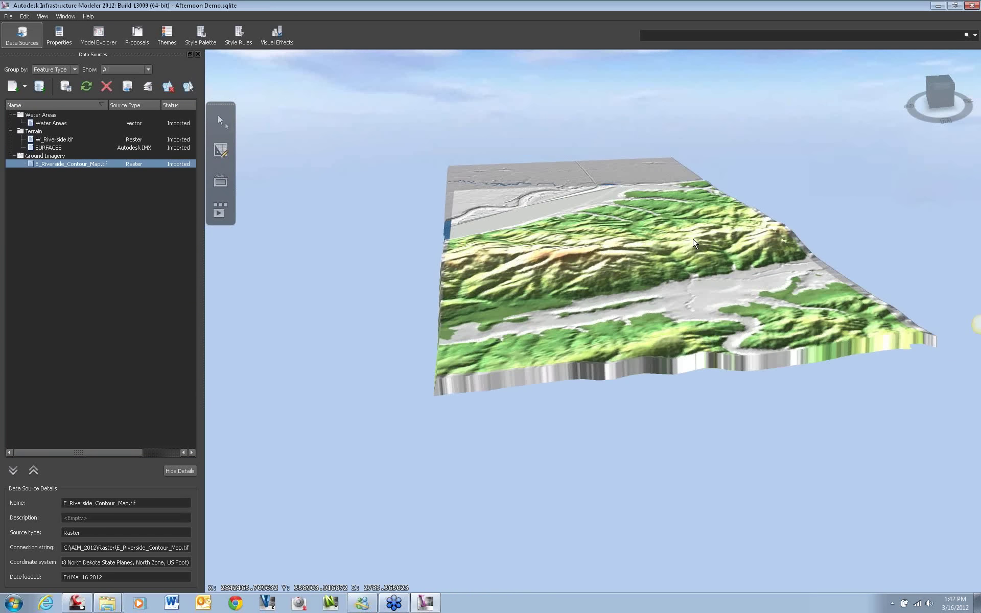
{"action": "scroll", "coordinate": [522, 401], "scroll_direction": "up", "scroll_amount": 5}
{"action": "scroll", "coordinate": [522, 401], "scroll_direction": "up", "scroll_amount": 3}
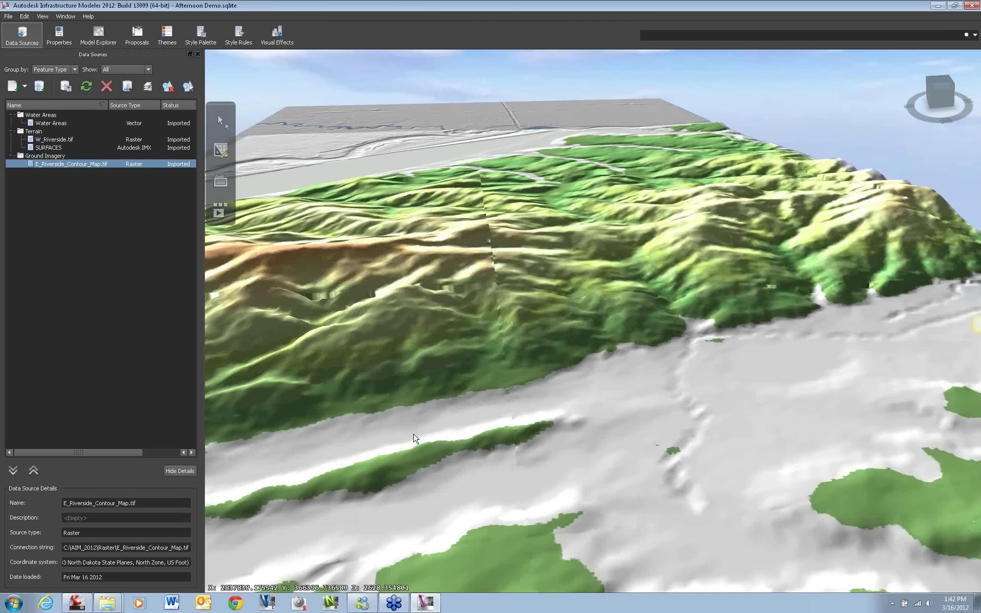
{"action": "scroll", "coordinate": [578, 382], "scroll_direction": "up", "scroll_amount": 5}
{"action": "middle_click_drag", "start_coordinate": [779, 363], "coordinate": [730, 352], "text": "shift"}
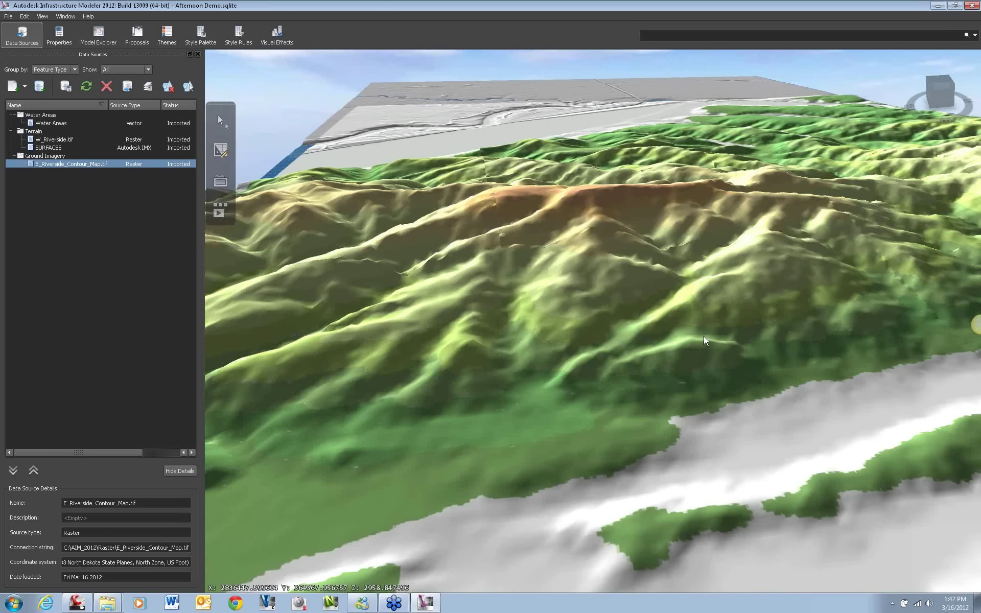
{"action": "scroll", "coordinate": [497, 313], "scroll_direction": "up", "scroll_amount": 5}
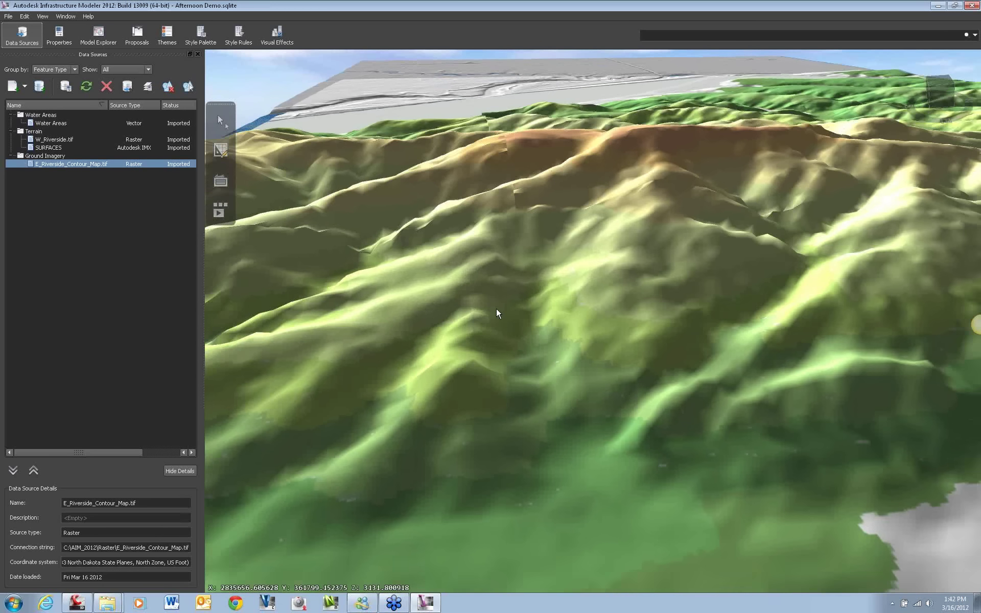
{"action": "scroll", "coordinate": [497, 322], "scroll_direction": "down", "scroll_amount": 10}
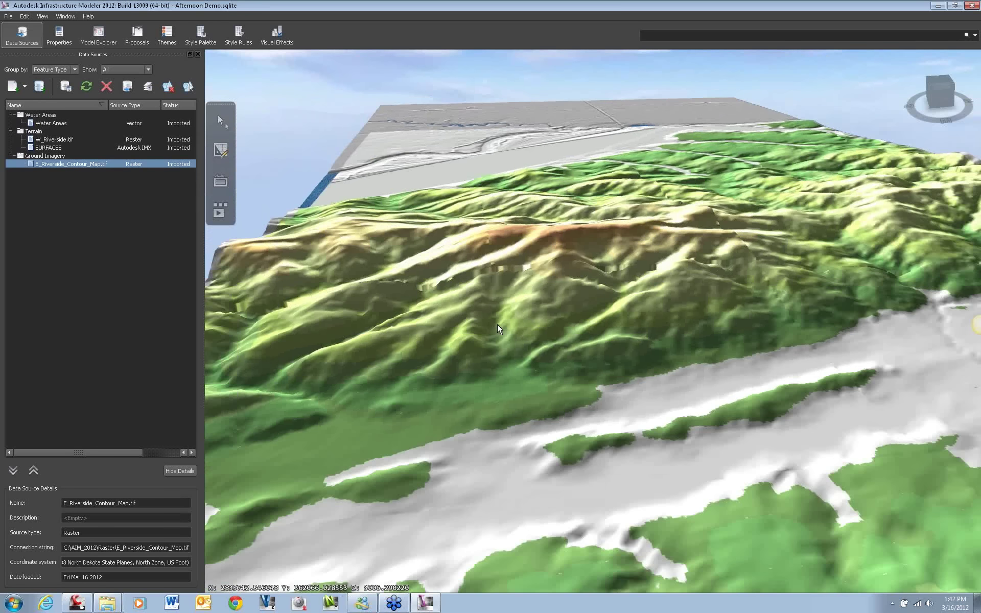
{"action": "scroll", "coordinate": [616, 295], "scroll_direction": "up", "scroll_amount": 5}
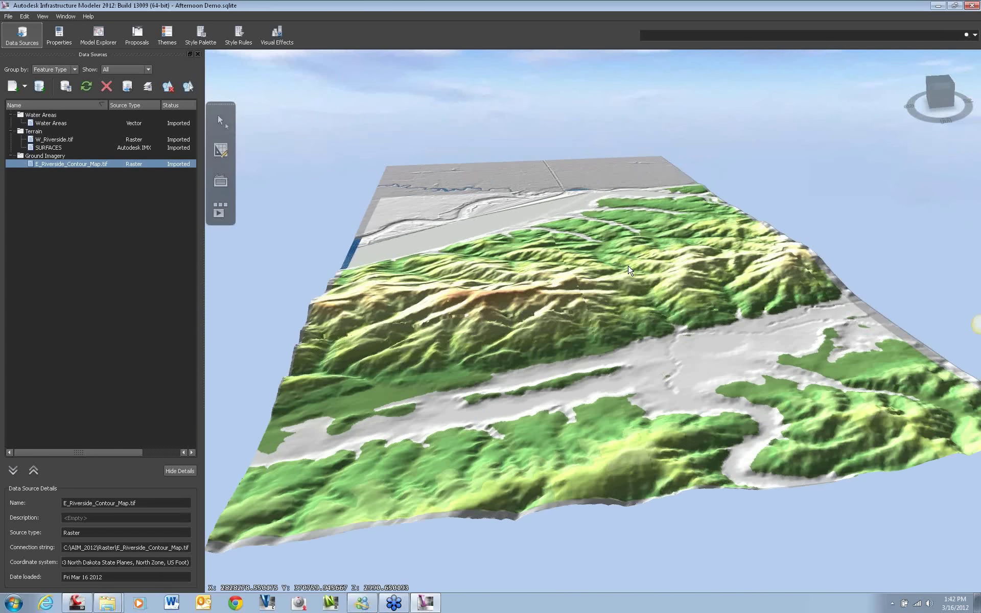
{"action": "scroll", "coordinate": [584, 330], "scroll_direction": "up", "scroll_amount": 6}
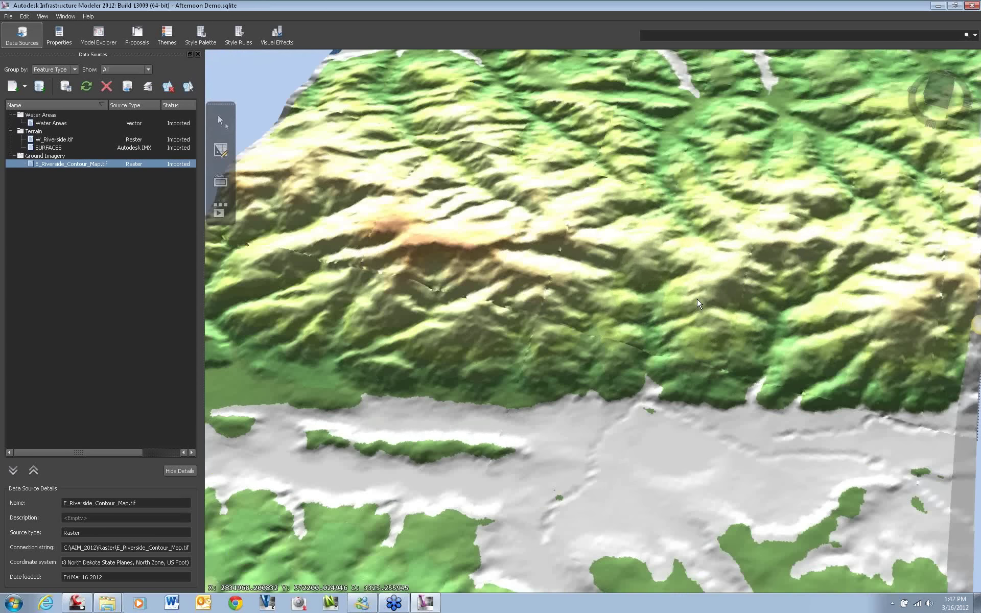
{"action": "scroll", "coordinate": [678, 323], "scroll_direction": "up", "scroll_amount": 4}
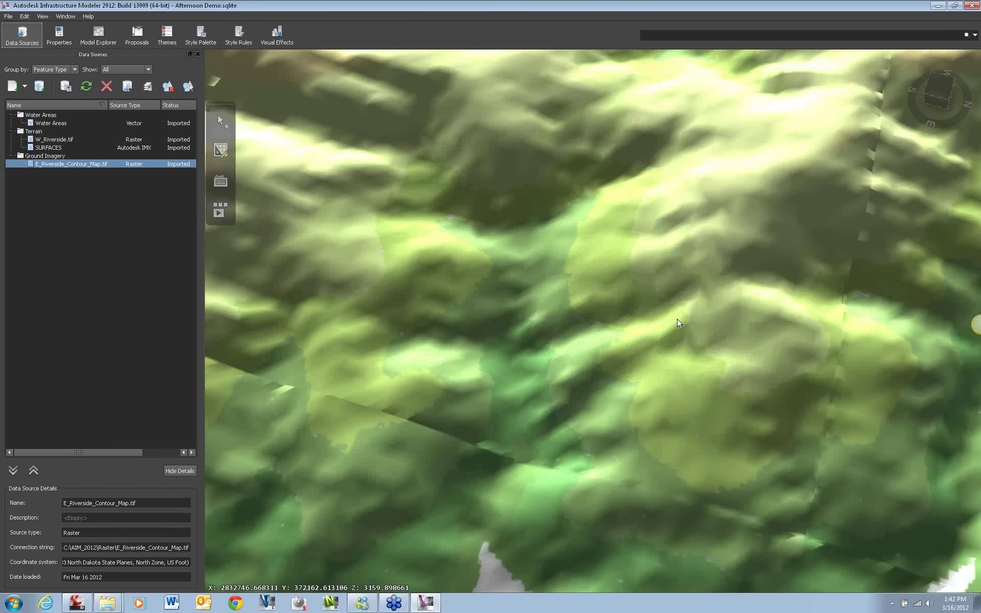
{"action": "scroll", "coordinate": [677, 322], "scroll_direction": "down", "scroll_amount": 5}
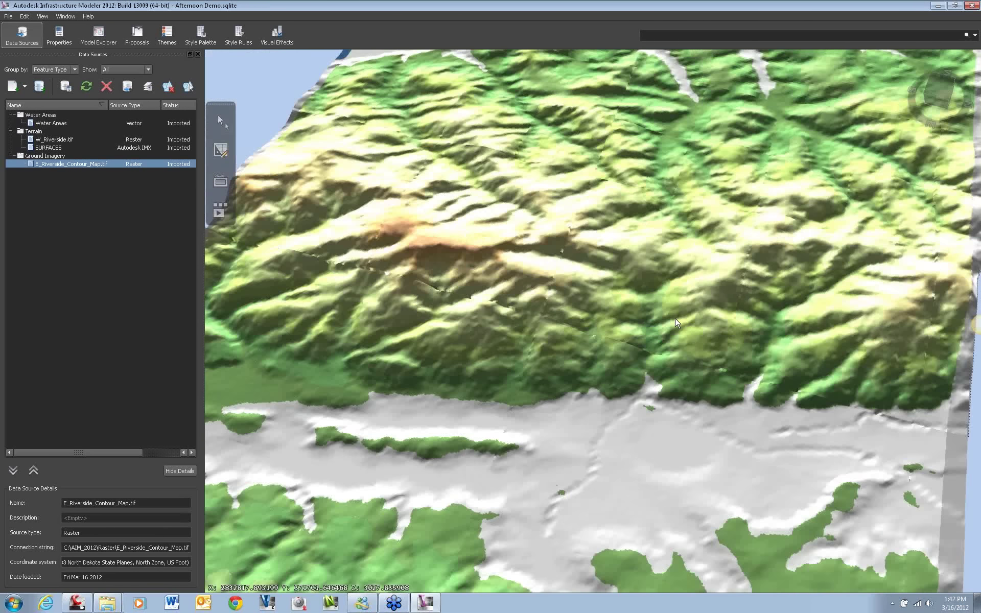
{"action": "scroll", "coordinate": [676, 323], "scroll_direction": "down", "scroll_amount": 3}
{"action": "middle_click_drag", "start_coordinate": [677, 323], "coordinate": [489, 351]}
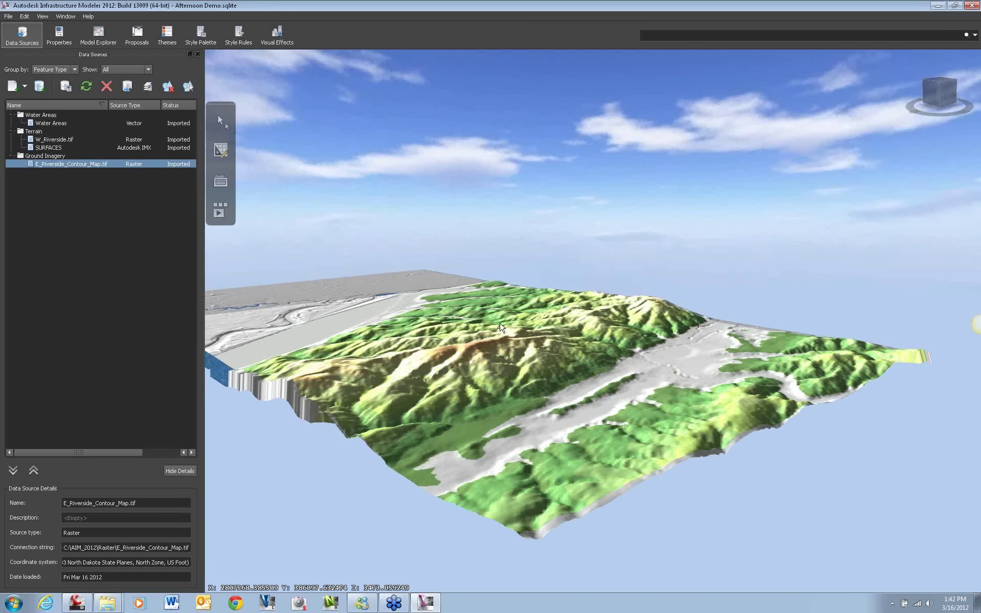
{"action": "scroll", "coordinate": [509, 362], "scroll_direction": "up", "scroll_amount": 3}
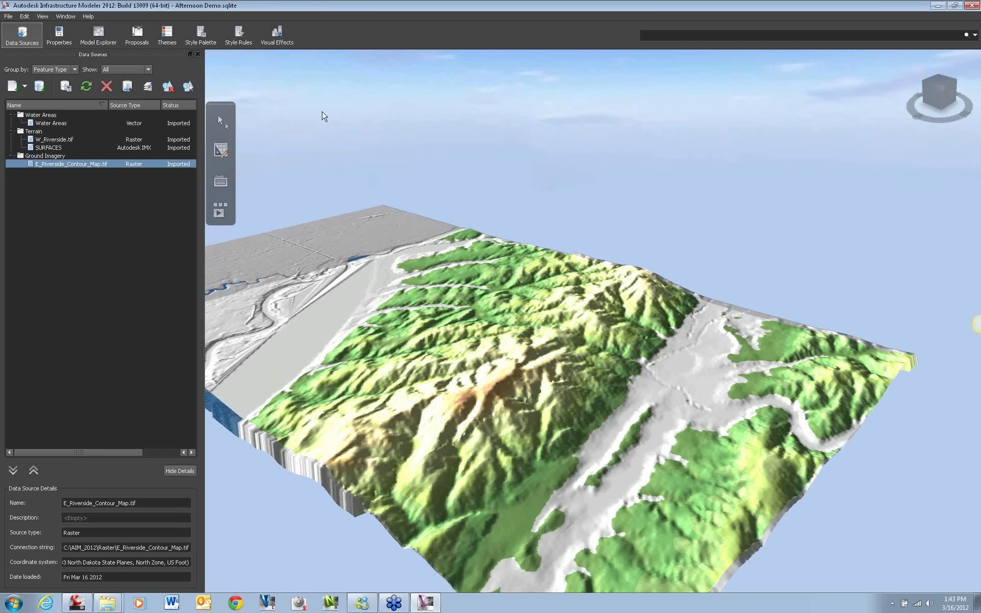
- Open the saved .sqlite model file from the C:\AIM_2012 folder
{"action": "left_click", "coordinate": [9, 17]}
{"action": "left_click", "coordinate": [22, 37]}
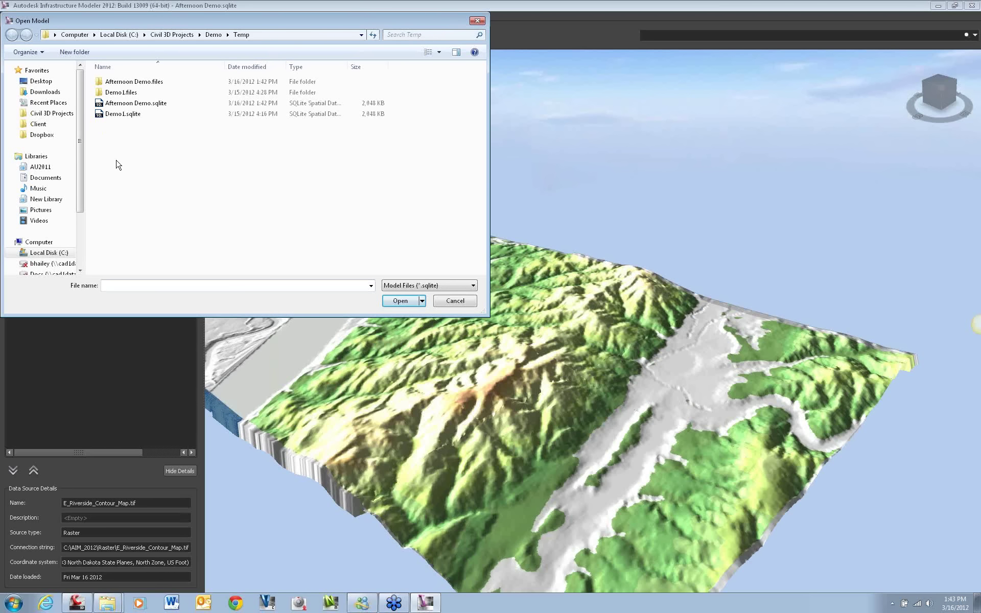
{"action": "key", "text": "alt+Up"}
{"action": "key", "text": "alt+Up"}
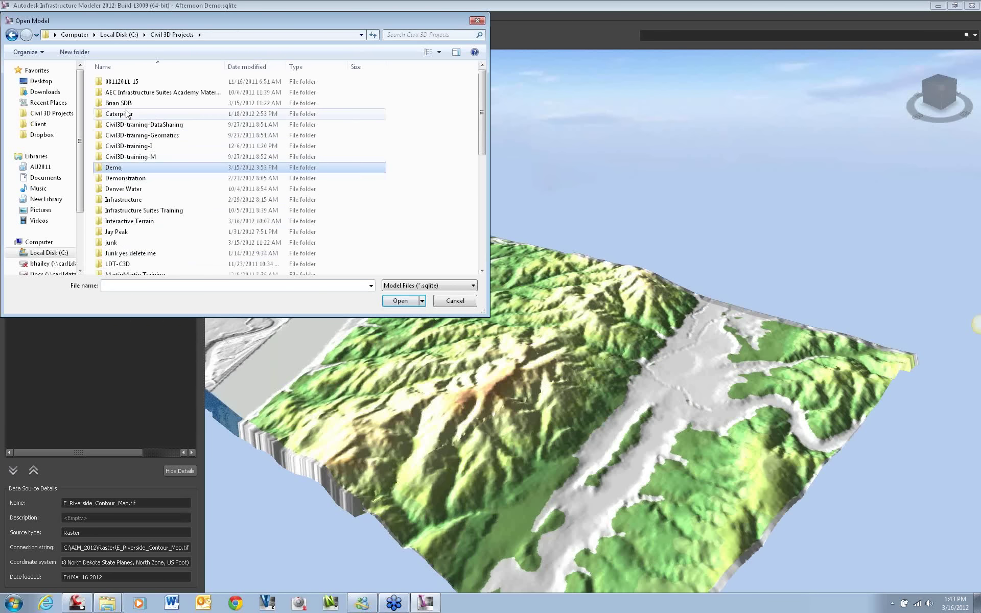
{"action": "left_click", "coordinate": [125, 120]}
{"action": "key", "text": "alt+Up"}
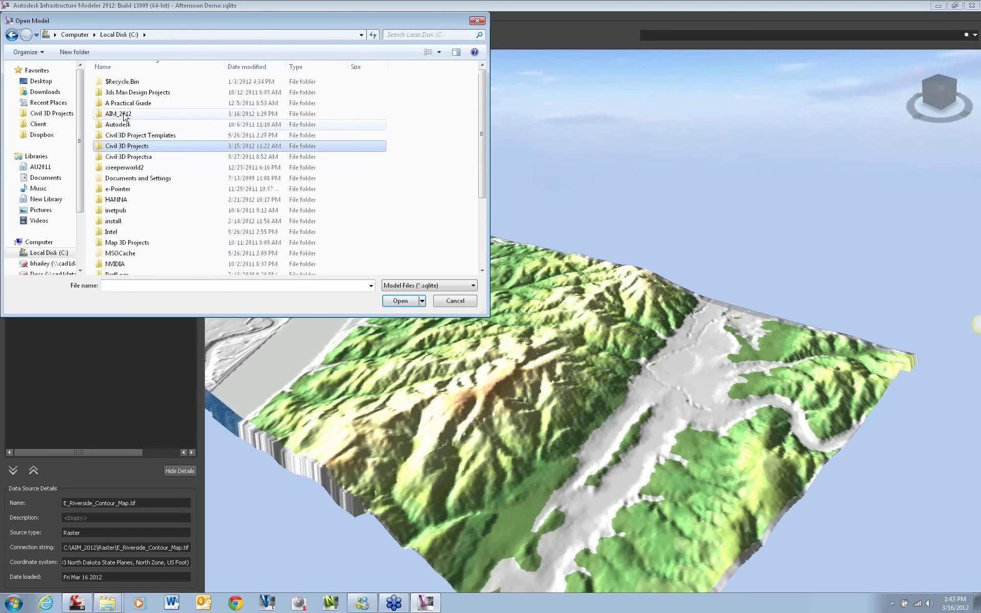
{"action": "double_click", "coordinate": [124, 117]}
{"action": "double_click", "coordinate": [148, 200]}
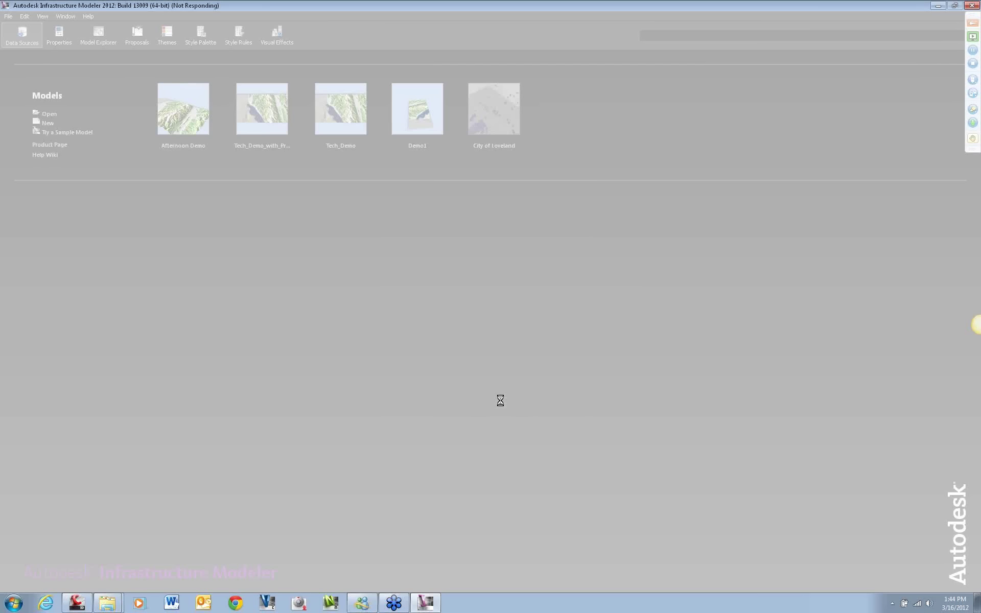
- Open Task Manager and sort processes by memory use, largest first
{"action": "key", "text": "ctrl+shift+Escape"}
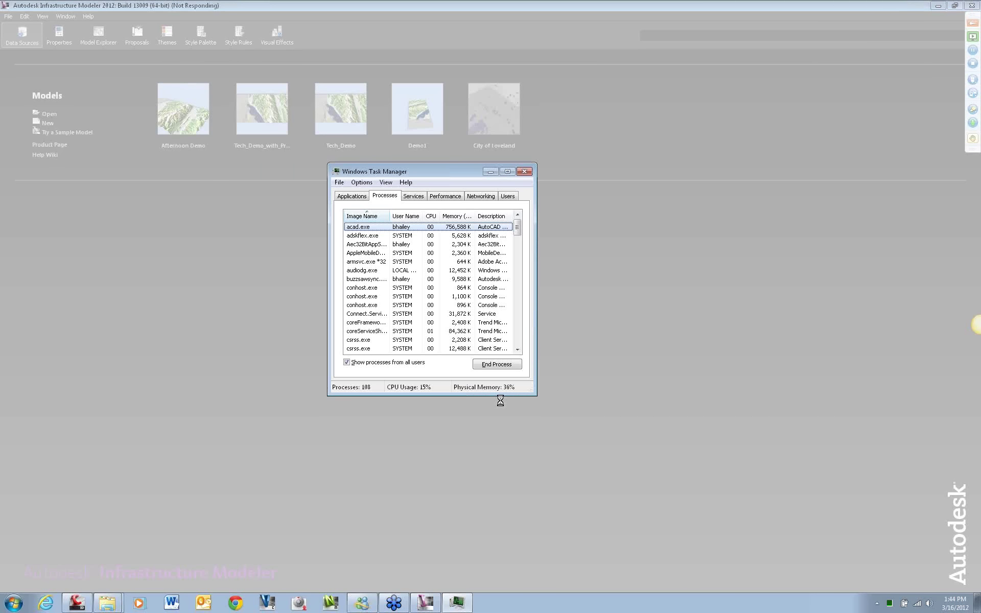
{"action": "left_click", "coordinate": [369, 270]}
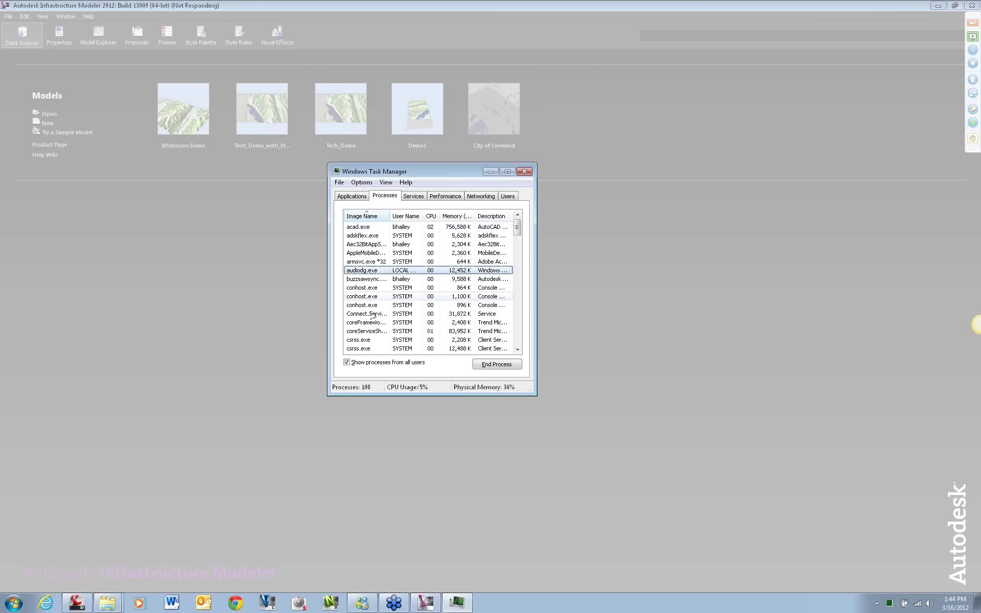
{"action": "left_click", "coordinate": [377, 262]}
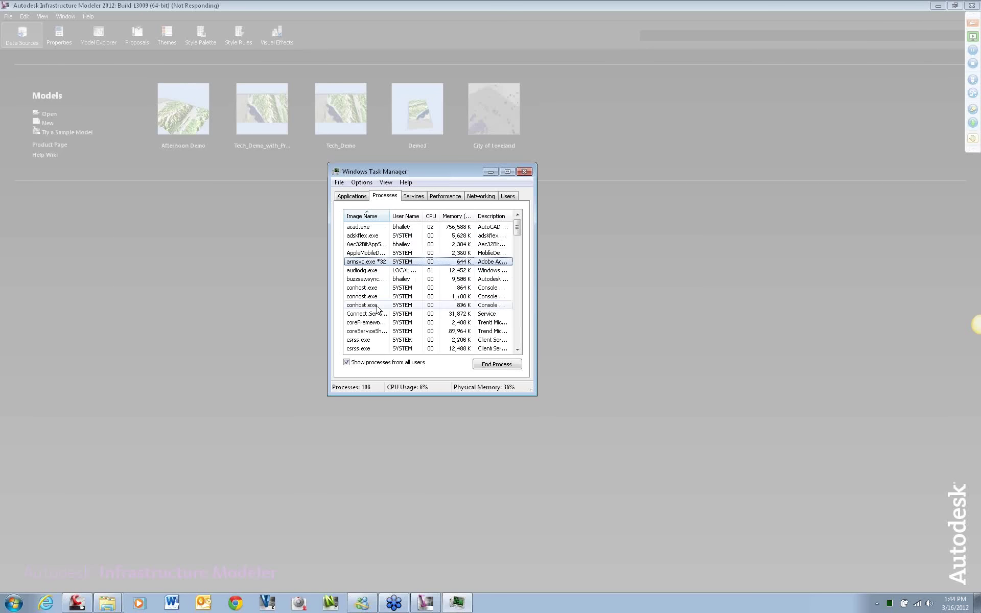
{"action": "left_click", "coordinate": [457, 217]}
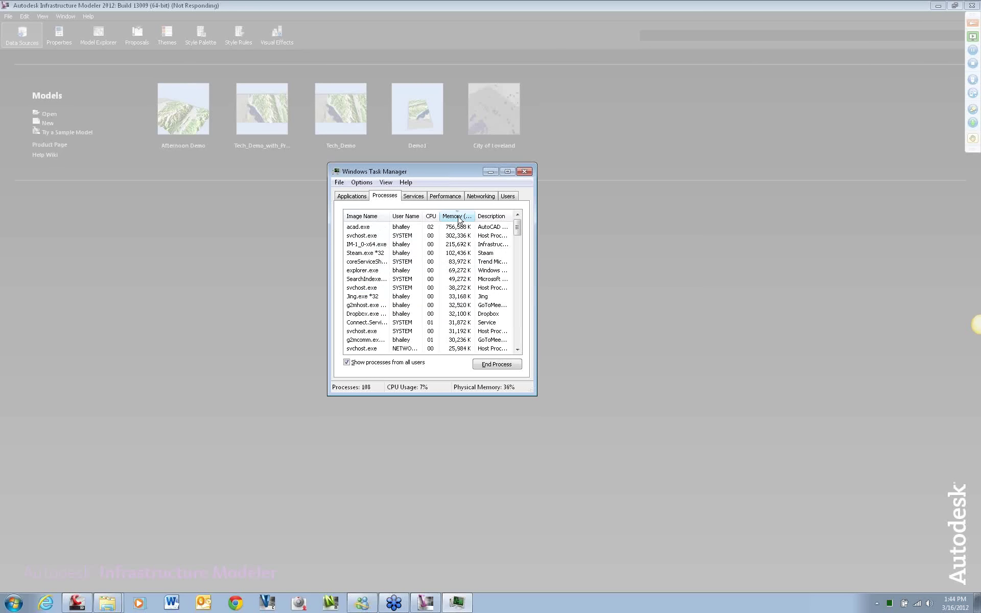
{"action": "scroll", "coordinate": [461, 281], "scroll_direction": "down", "scroll_amount": 3}
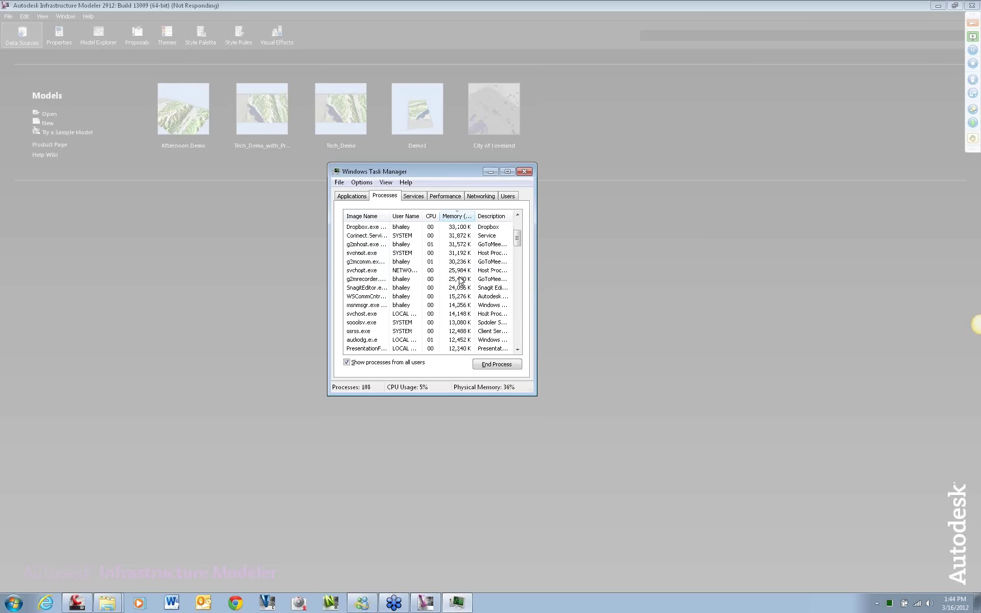
{"action": "scroll", "coordinate": [461, 281], "scroll_direction": "down", "scroll_amount": 12}
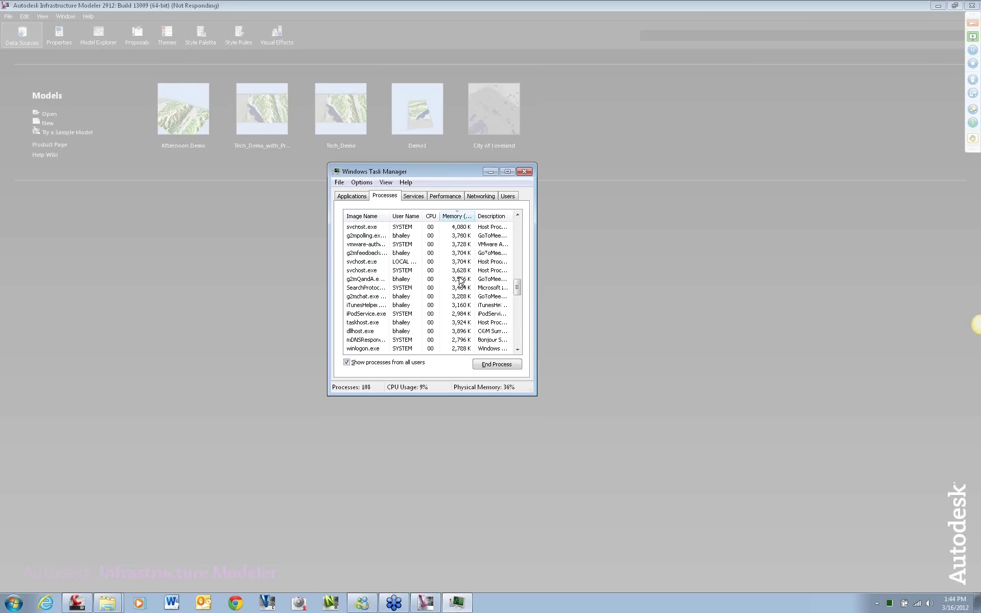
{"action": "scroll", "coordinate": [460, 281], "scroll_direction": "up", "scroll_amount": 6}
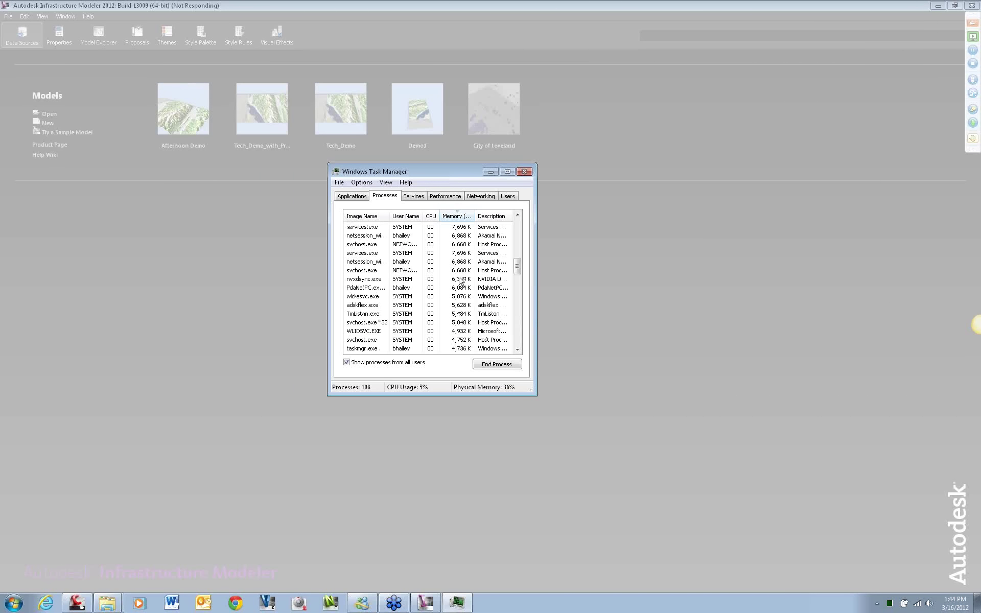
{"action": "scroll", "coordinate": [461, 281], "scroll_direction": "up", "scroll_amount": 2}
- Close Task Manager and force the unresponsive Infrastructure Modeler to close
{"action": "left_click", "coordinate": [524, 171]}
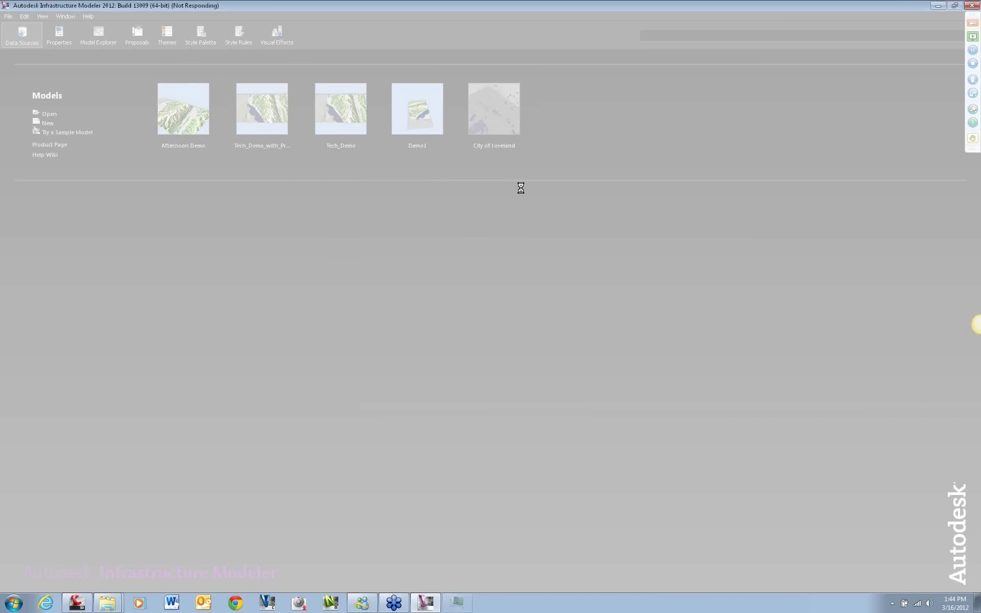
{"action": "left_click", "coordinate": [969, 6]}
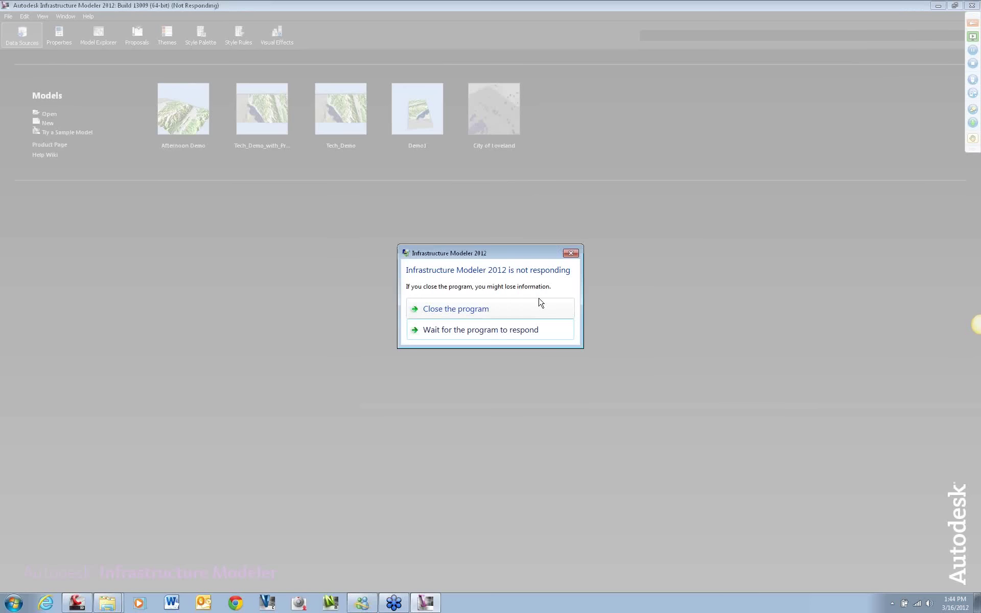
{"action": "left_click", "coordinate": [452, 316]}
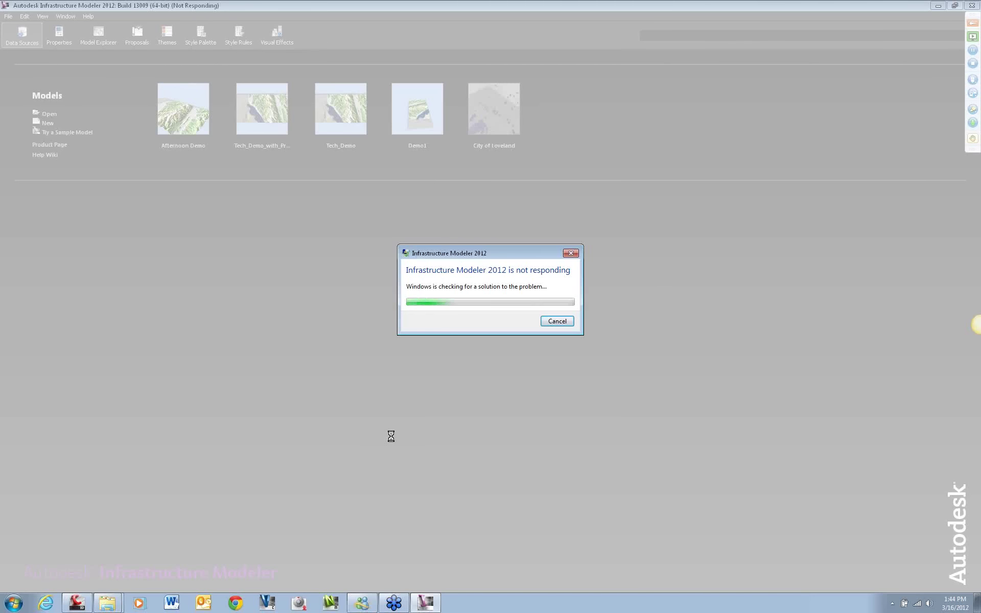
{"action": "mouse_move", "coordinate": [111, 584]}
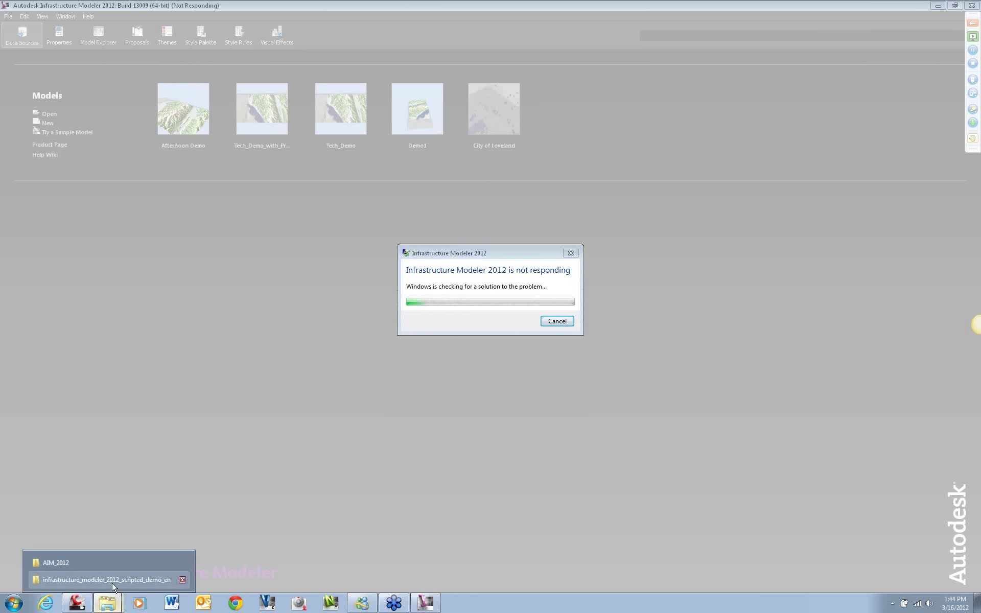
- Copy Tech_Demo.sqlite and the Tech_Demo.files folder from the demo folder
{"action": "left_click", "coordinate": [112, 582]}
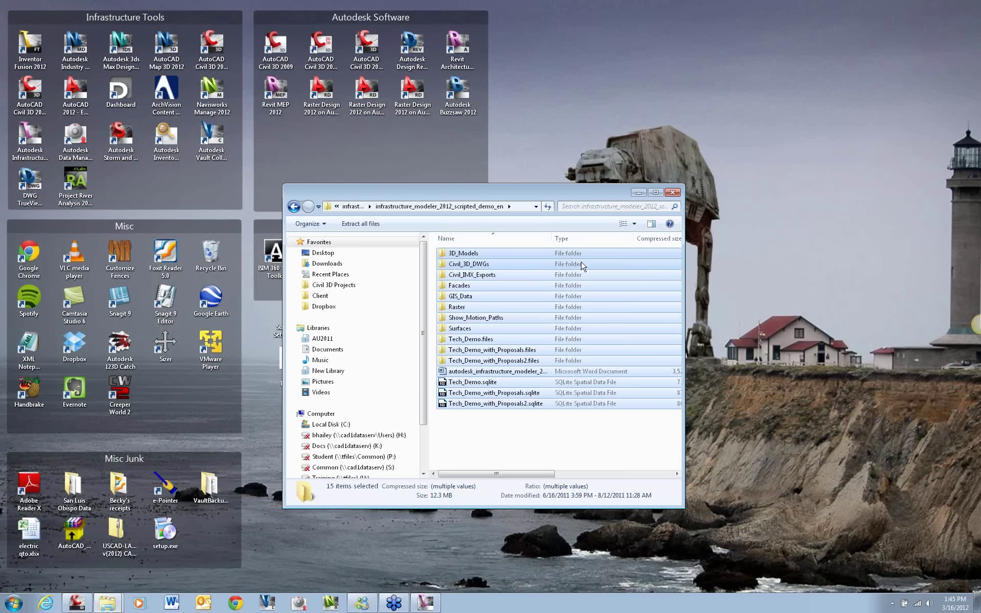
{"action": "left_click", "coordinate": [486, 429]}
{"action": "left_click", "coordinate": [487, 386]}
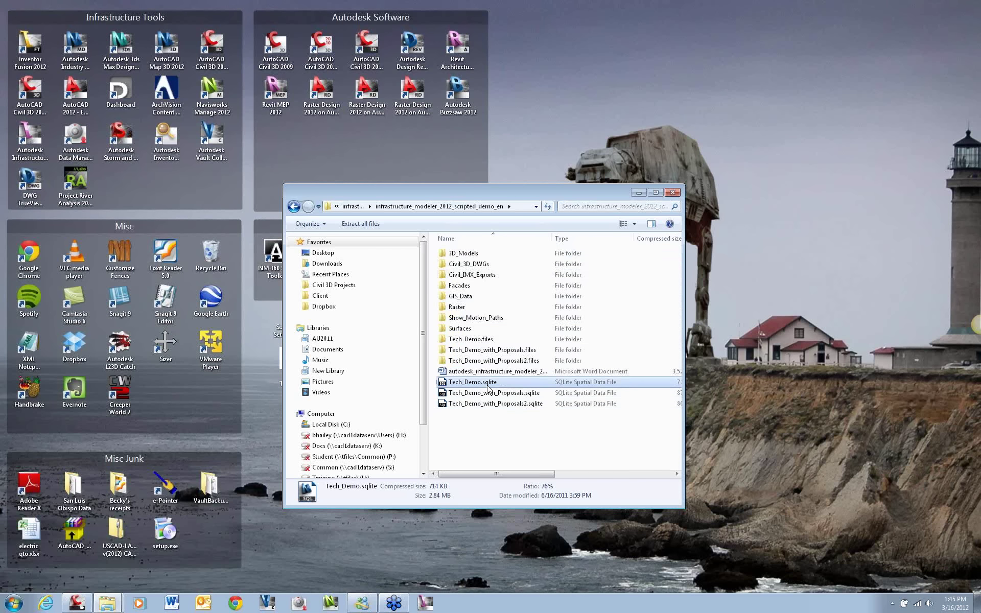
{"action": "left_click", "coordinate": [484, 341], "text": "ctrl"}
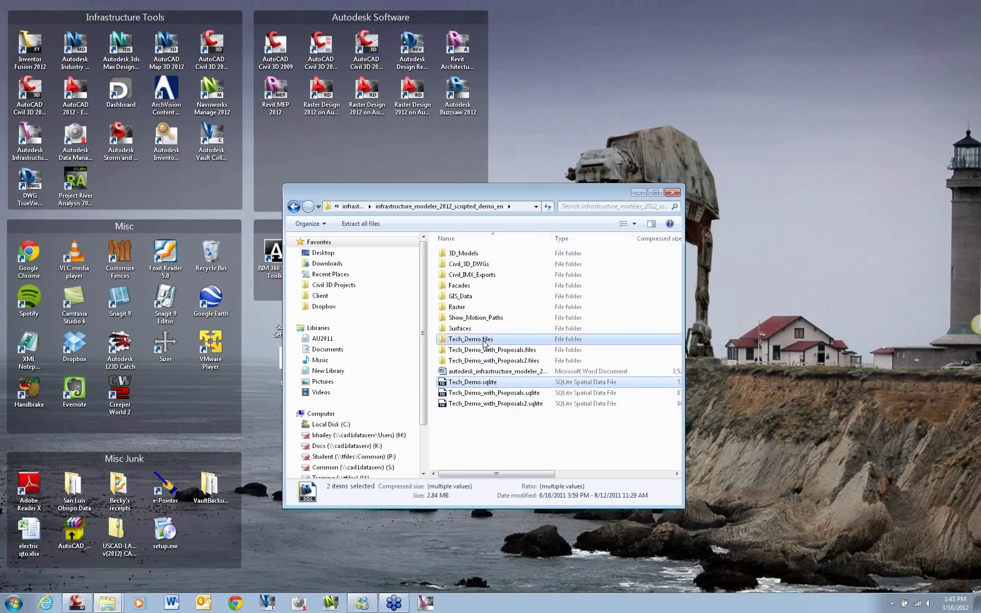
{"action": "right_click", "coordinate": [484, 343]}
{"action": "left_click", "coordinate": [505, 385]}
{"action": "left_click", "coordinate": [475, 434]}
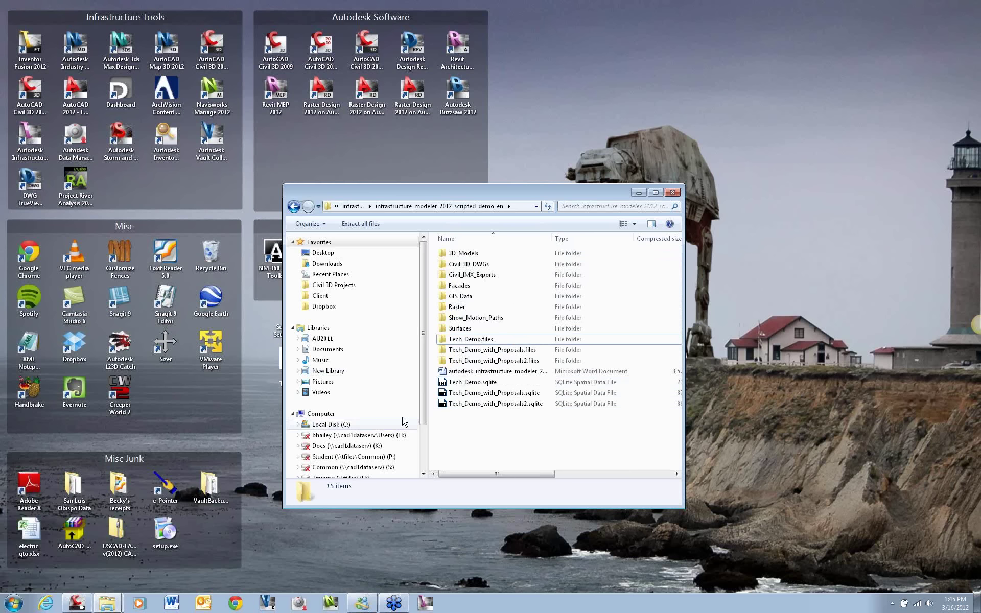
- Delete the old Tech_Demo.sqlite and Tech_Demo.files from C:\AIM_2012 to the Recycle Bin
{"action": "left_click", "coordinate": [329, 424]}
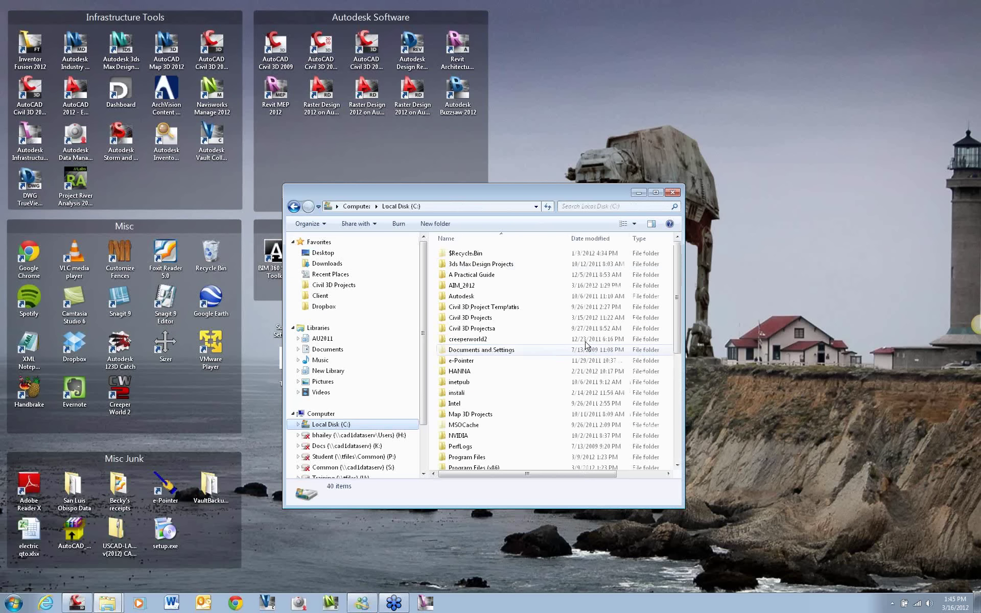
{"action": "double_click", "coordinate": [477, 286]}
{"action": "left_click", "coordinate": [492, 393]}
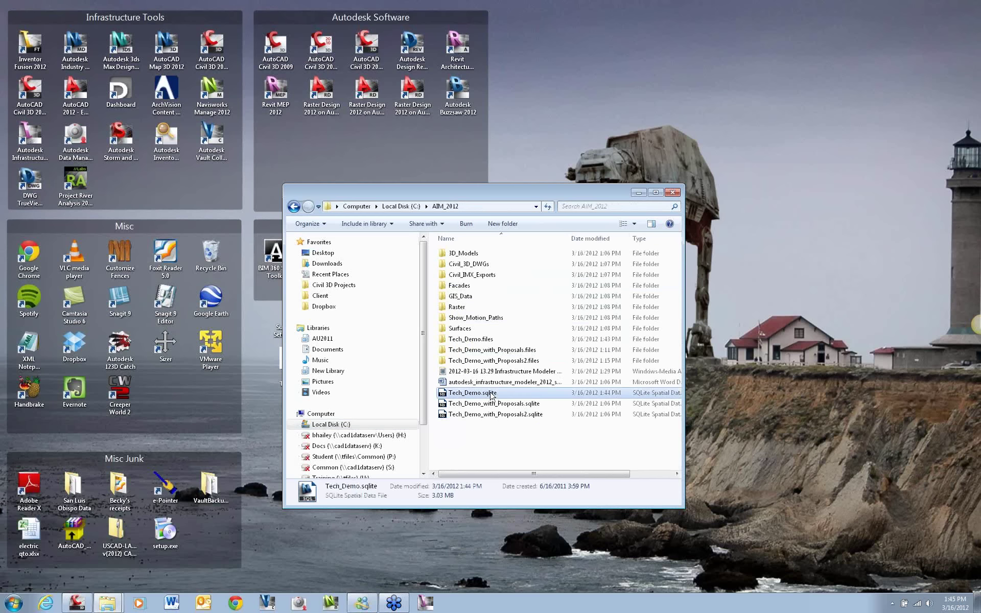
{"action": "left_click", "coordinate": [485, 339], "text": "ctrl"}
{"action": "key", "text": "Delete"}
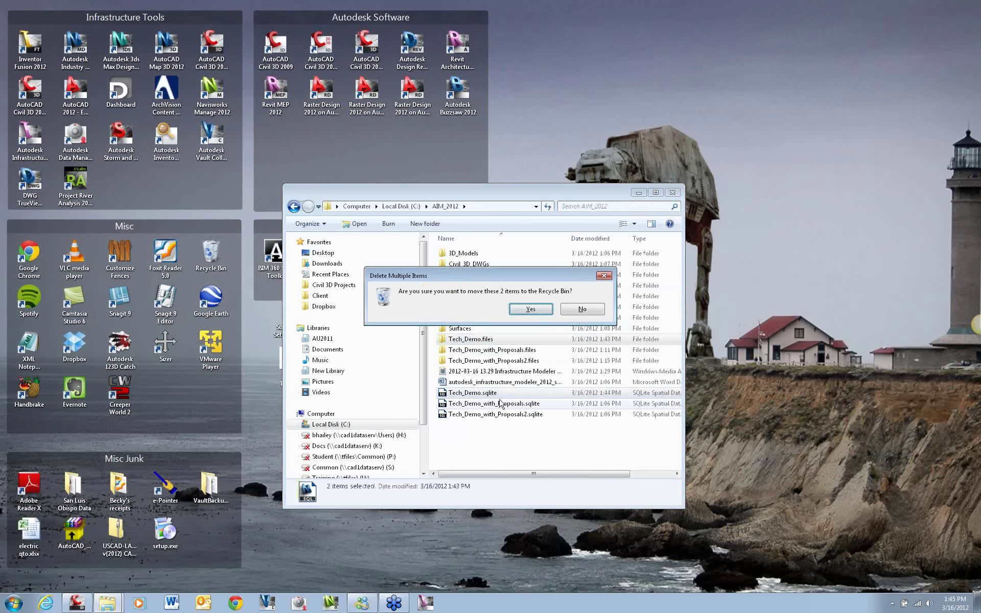
{"action": "key", "text": "Return"}
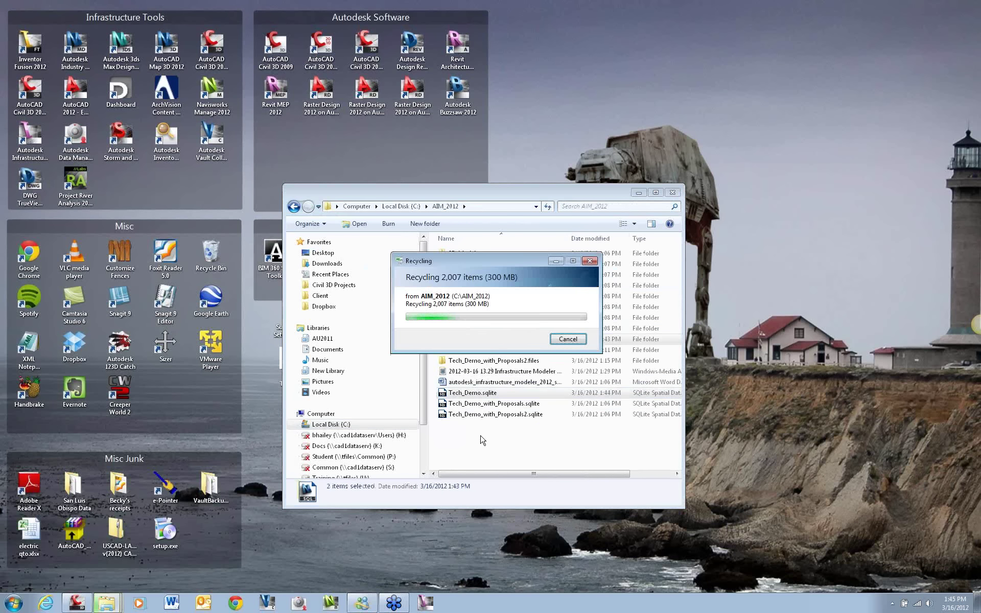
{"action": "right_click", "coordinate": [479, 437]}
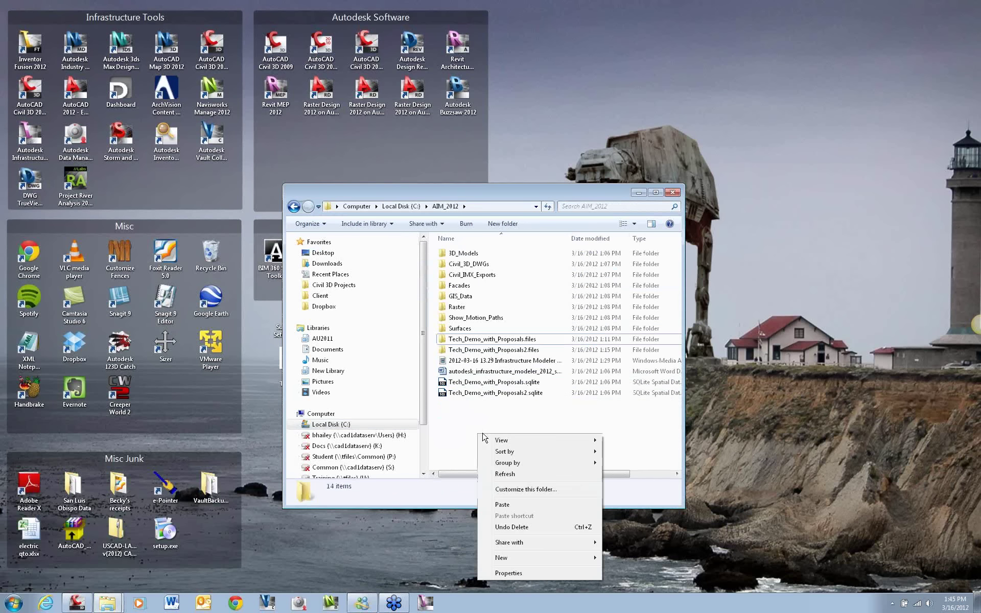
- Paste the fresh Tech_Demo files into C:\AIM_2012 and restart Infrastructure Modeler
{"action": "left_click", "coordinate": [503, 472]}
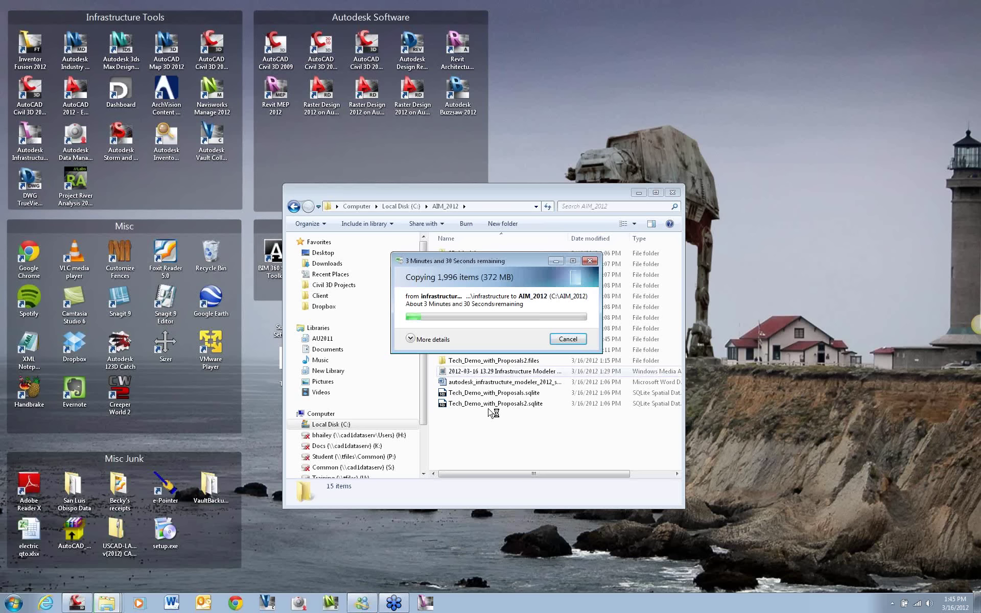
{"action": "left_click", "coordinate": [425, 602]}
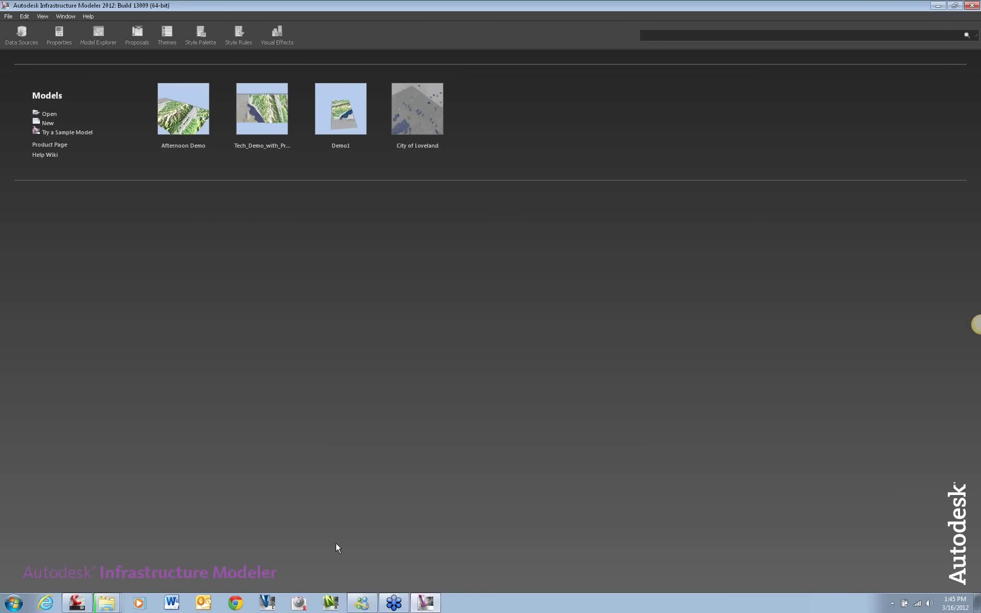
- Monitor the 372 MB Tech_Demo copy in Explorer until it nears completion
{"action": "left_click", "coordinate": [107, 602]}
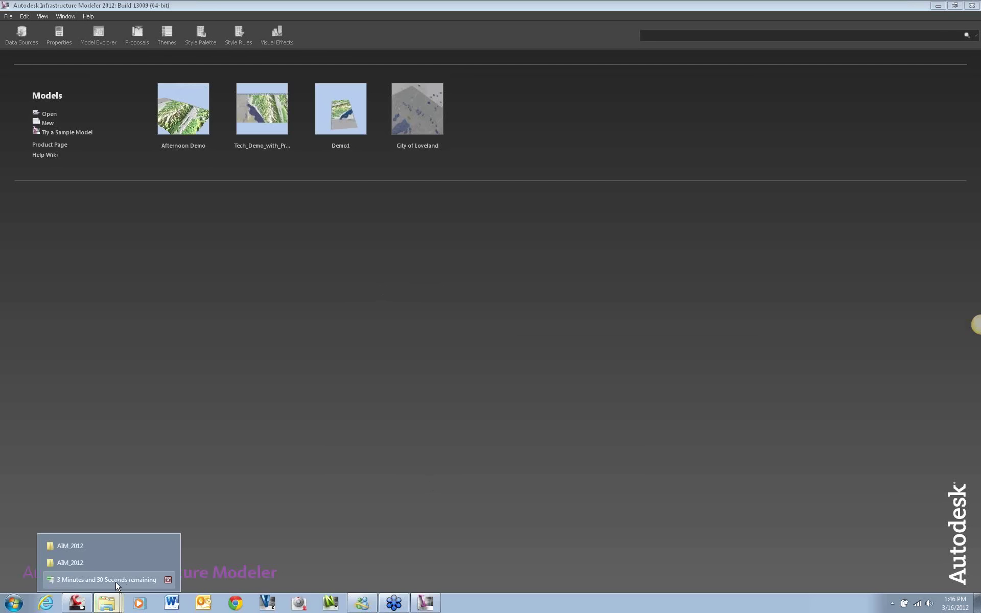
{"action": "left_click", "coordinate": [115, 580]}
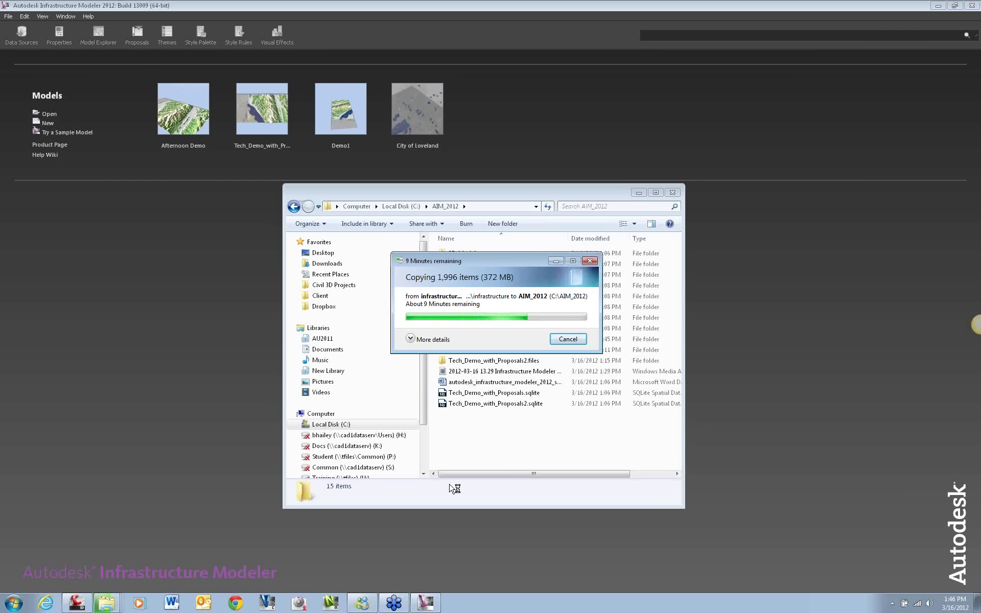
{"action": "left_click", "coordinate": [108, 321]}
{"action": "mouse_move", "coordinate": [106, 603]}
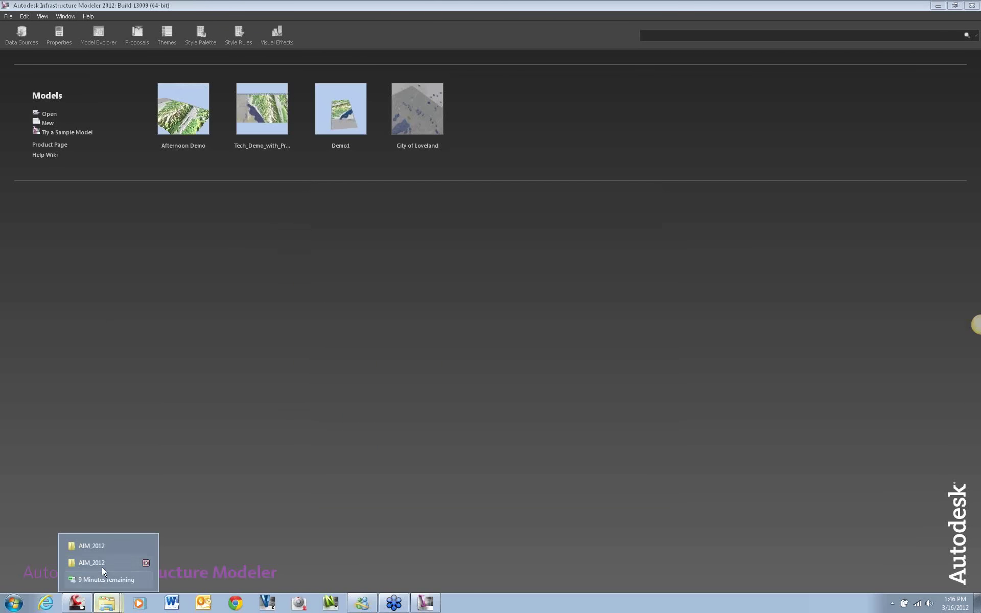
{"action": "left_click", "coordinate": [111, 578]}
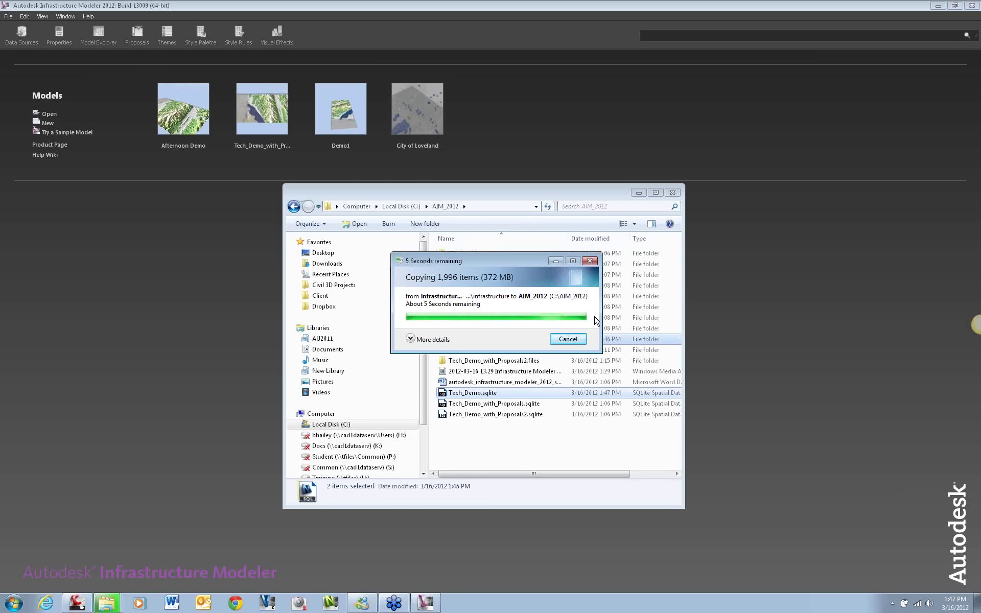
- Open C:\AIM_2012\Tech_Demo.sqlite in Infrastructure Modeler
{"action": "left_click", "coordinate": [136, 293]}
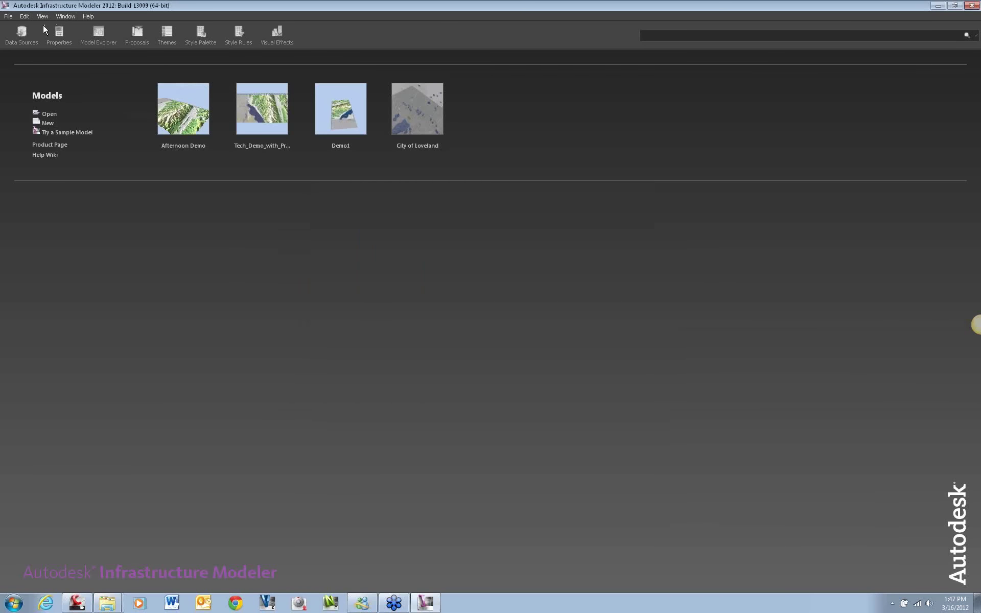
{"action": "left_click", "coordinate": [49, 113]}
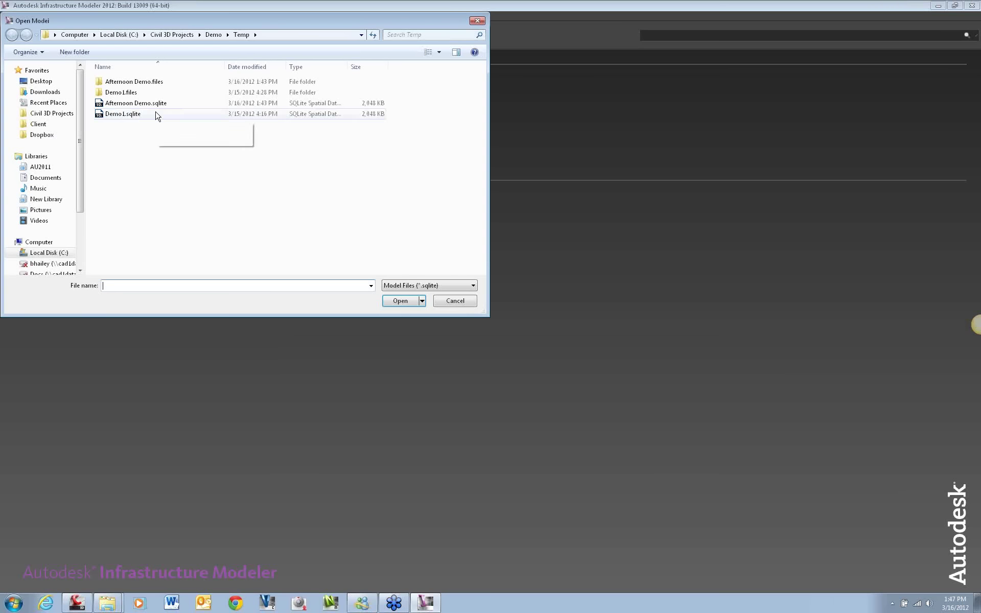
{"action": "left_click", "coordinate": [48, 253]}
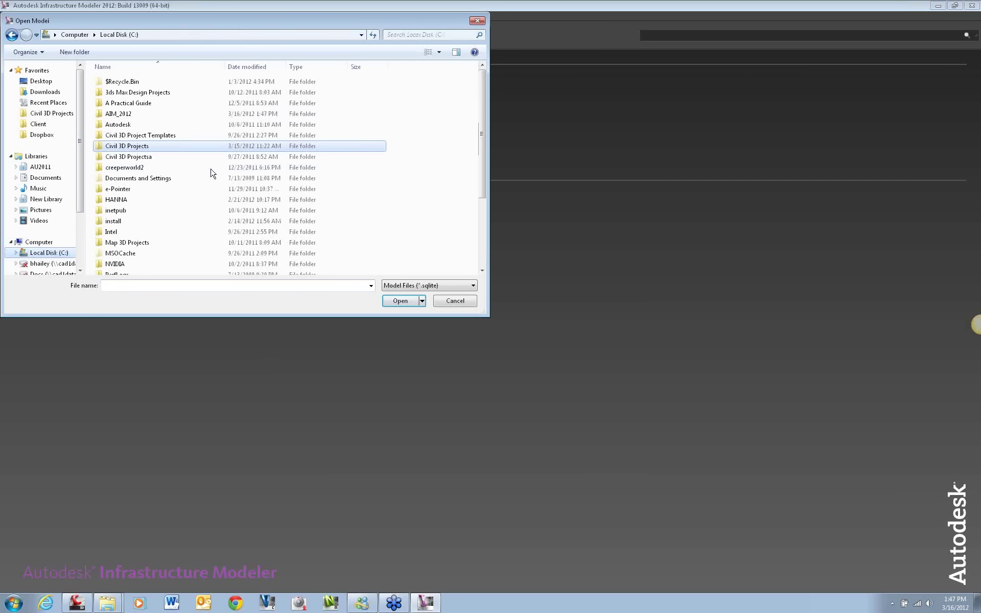
{"action": "double_click", "coordinate": [124, 114]}
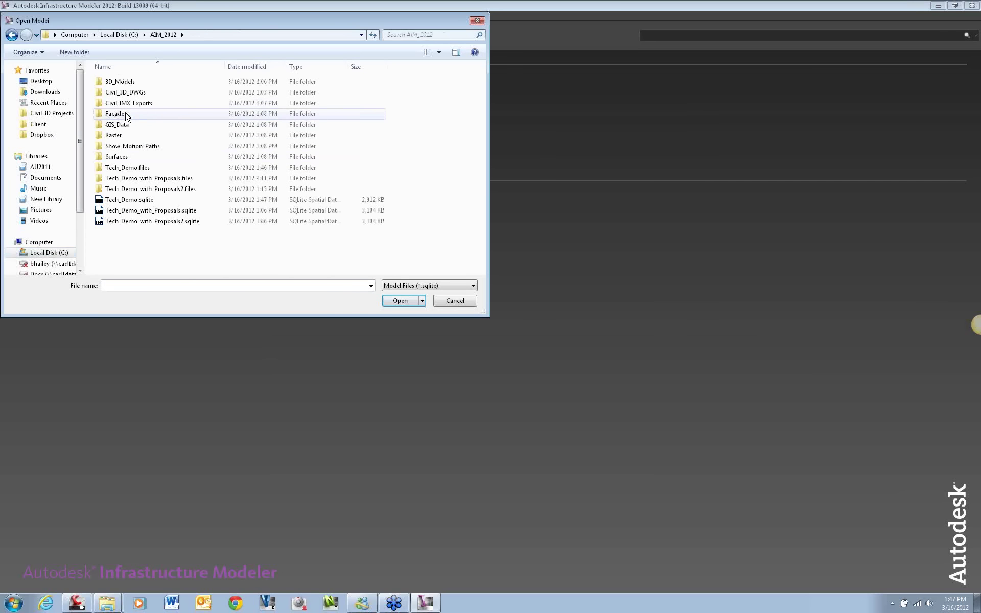
{"action": "double_click", "coordinate": [136, 199]}
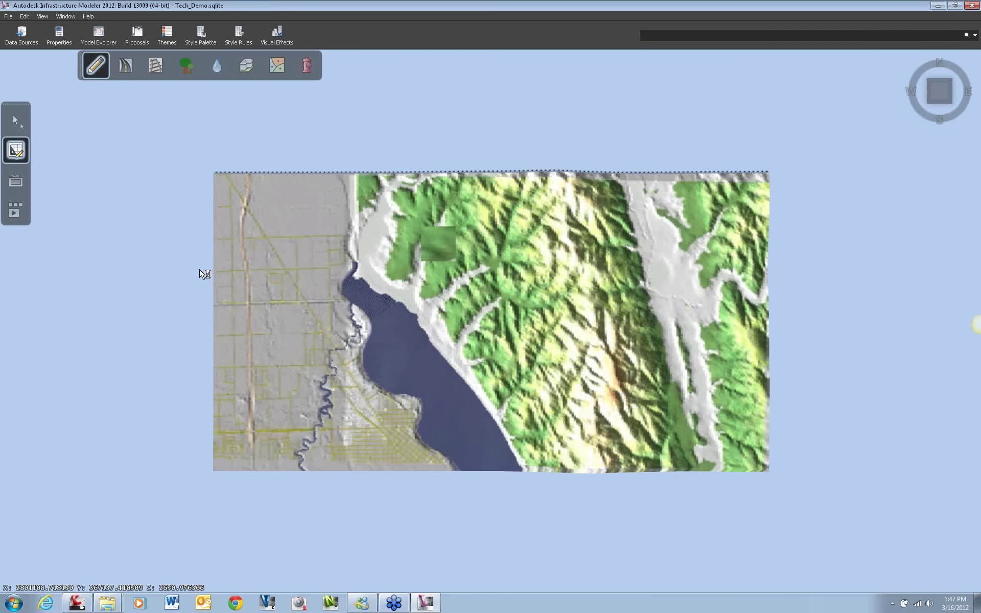
{"action": "left_click", "coordinate": [23, 38]}
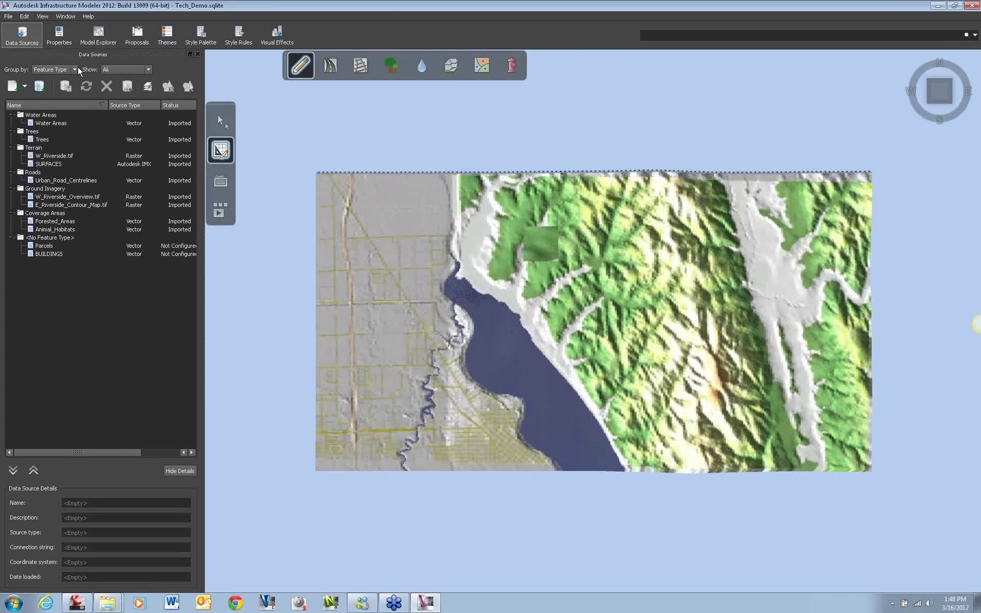
{"action": "left_click", "coordinate": [35, 117]}
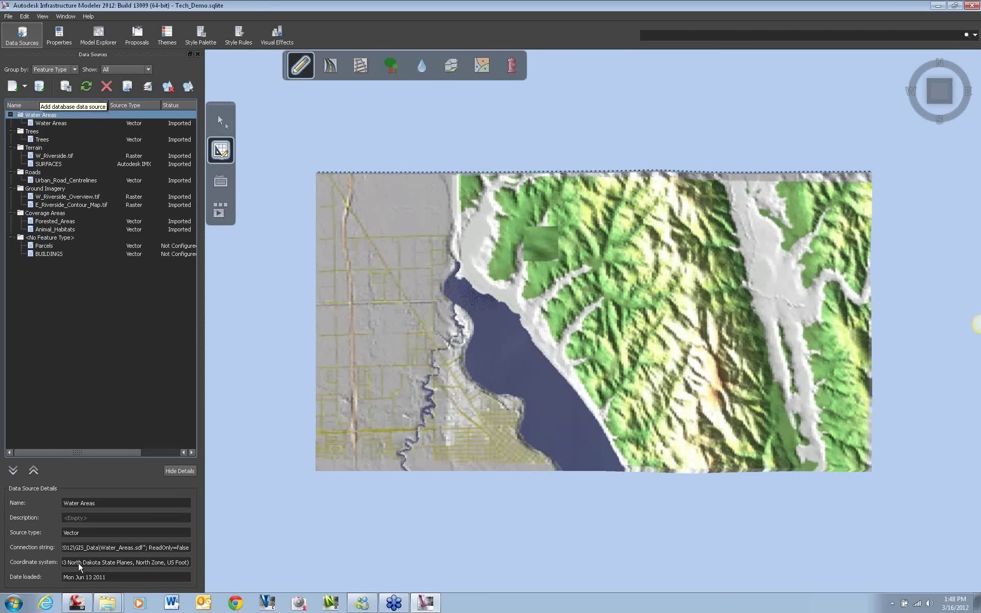
{"action": "left_click", "coordinate": [32, 472]}
{"action": "left_click", "coordinate": [14, 470]}
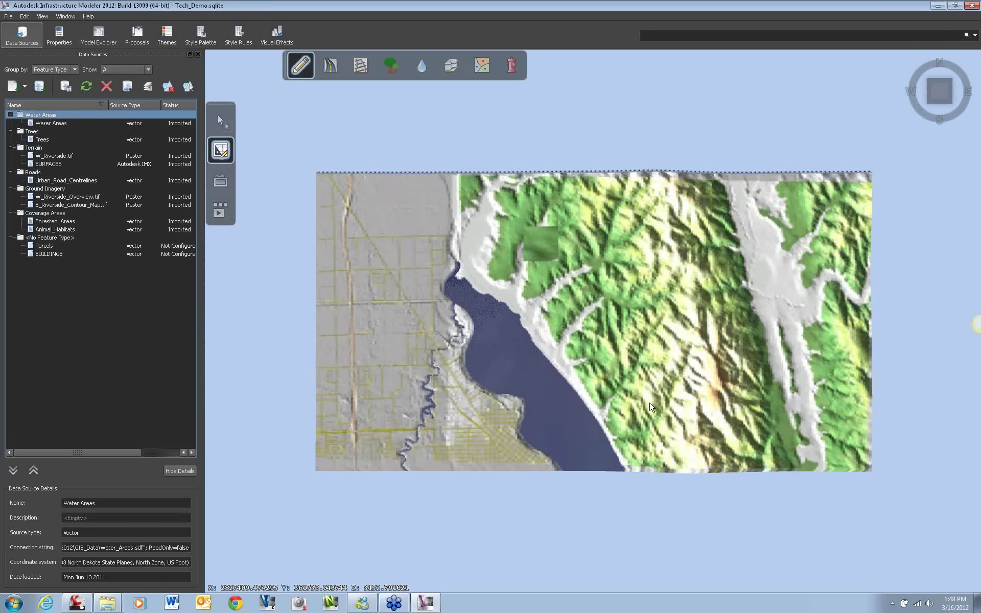
- Pan, orbit and zoom the terrain into a closer oblique 3D view
{"action": "left_click_drag", "start_coordinate": [647, 377], "coordinate": [442, 360]}
{"action": "middle_click_drag", "start_coordinate": [442, 360], "coordinate": [582, 405]}
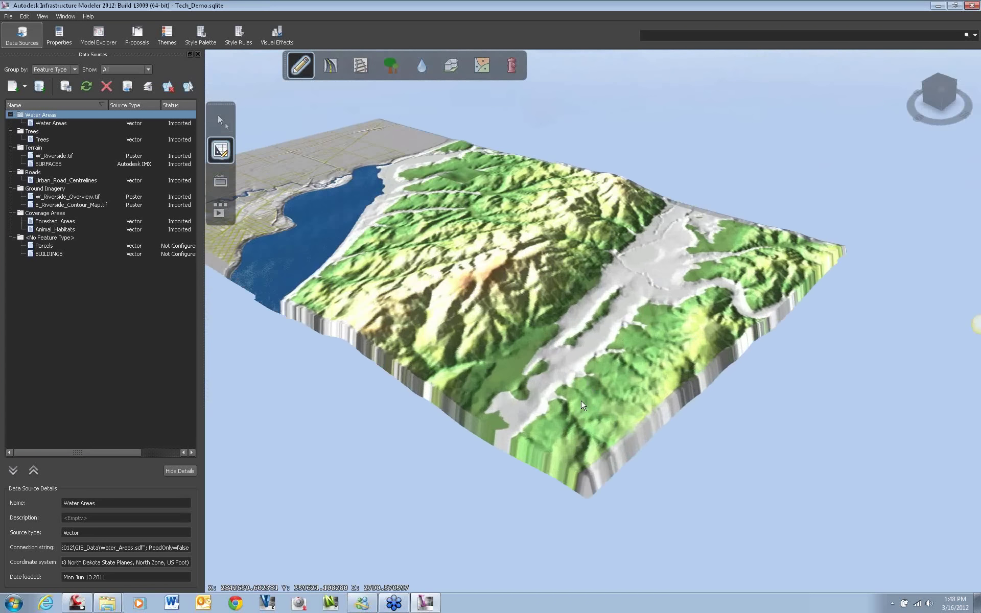
{"action": "scroll", "coordinate": [580, 400], "scroll_direction": "up", "scroll_amount": 5}
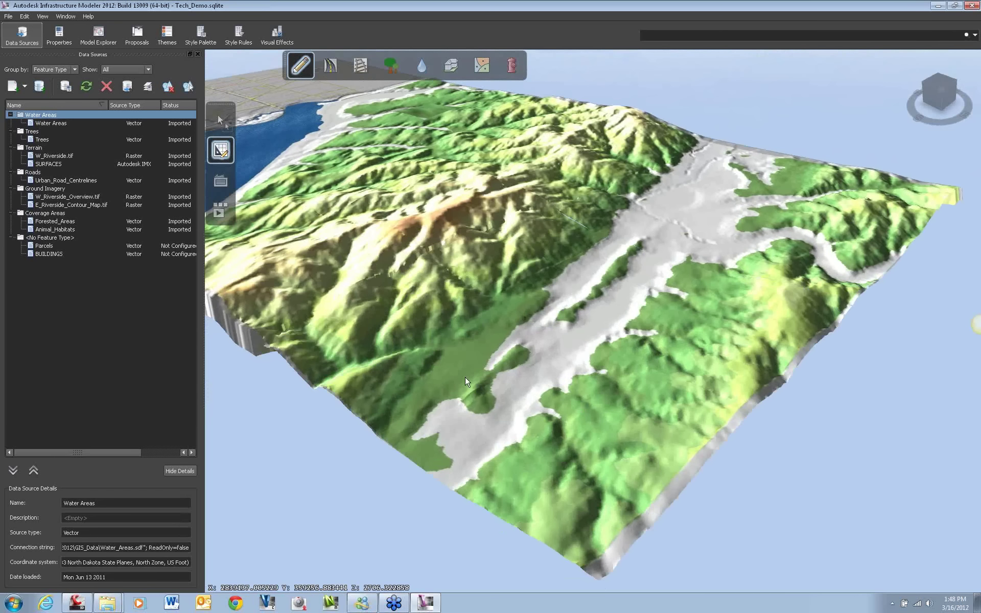
- Draw annotation arrows across the valley and toward the shoreline, then clear them
{"action": "left_click", "coordinate": [394, 454]}
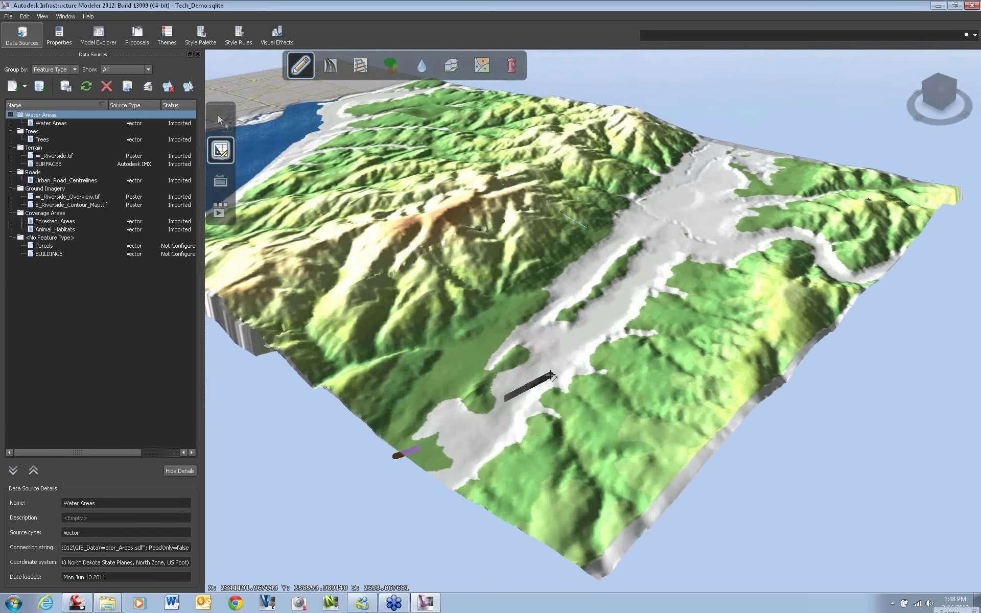
{"action": "double_click", "coordinate": [550, 376]}
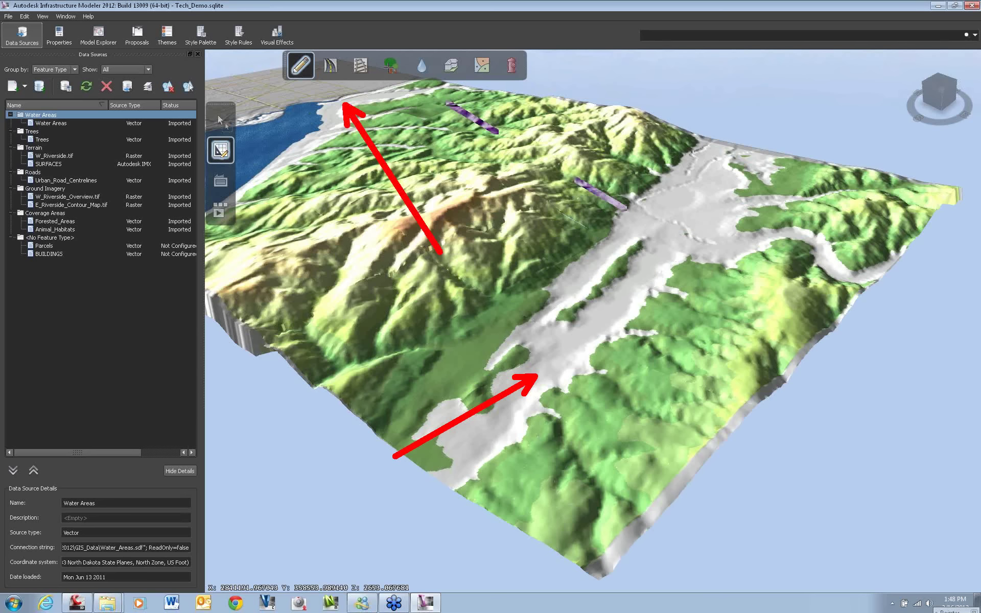
{"action": "left_click_drag", "start_coordinate": [642, 220], "coordinate": [359, 109]}
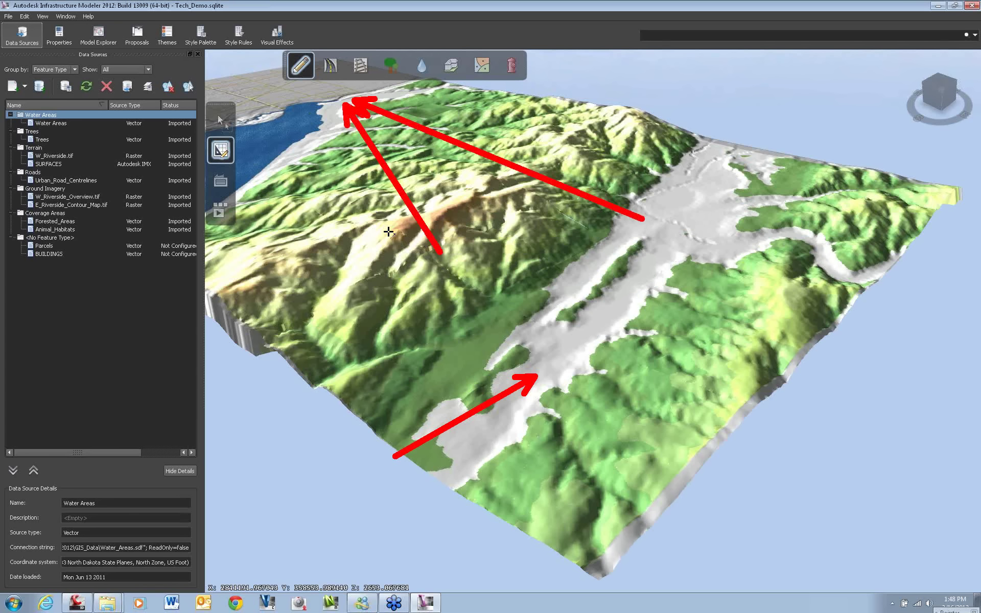
{"action": "key", "text": "Escape"}
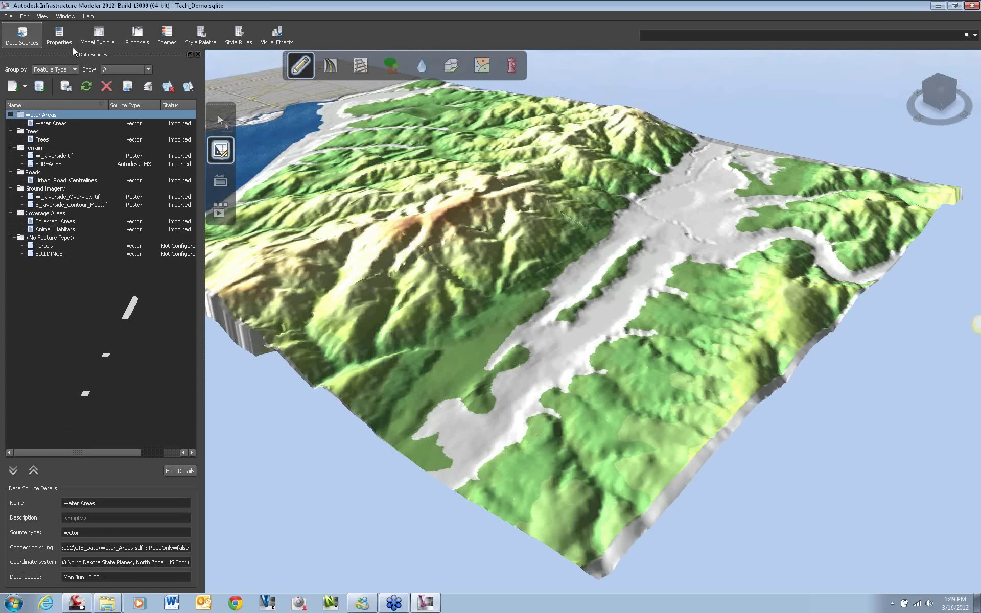
- Turn on Forested_Areas, Animal_Habitats and Urban_Road_Centrelines in base layer visibility management
{"action": "left_click", "coordinate": [21, 35]}
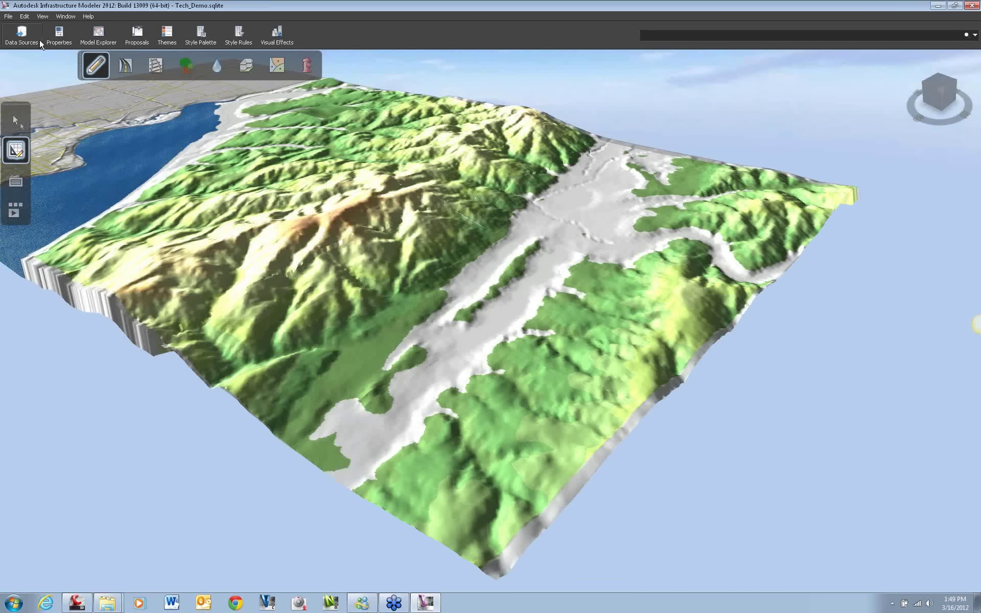
{"action": "left_click", "coordinate": [110, 42]}
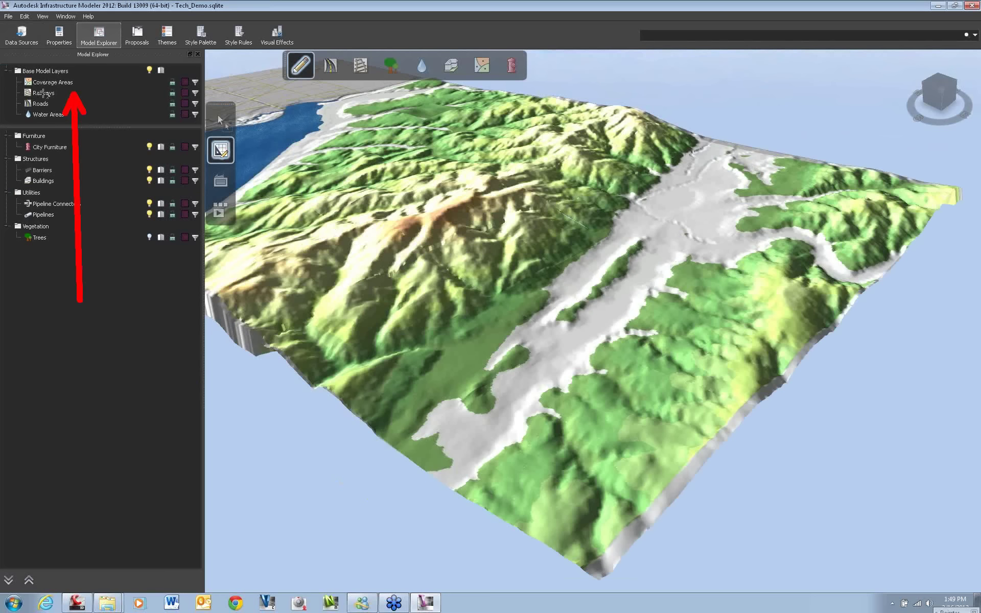
{"action": "right_click", "coordinate": [57, 72]}
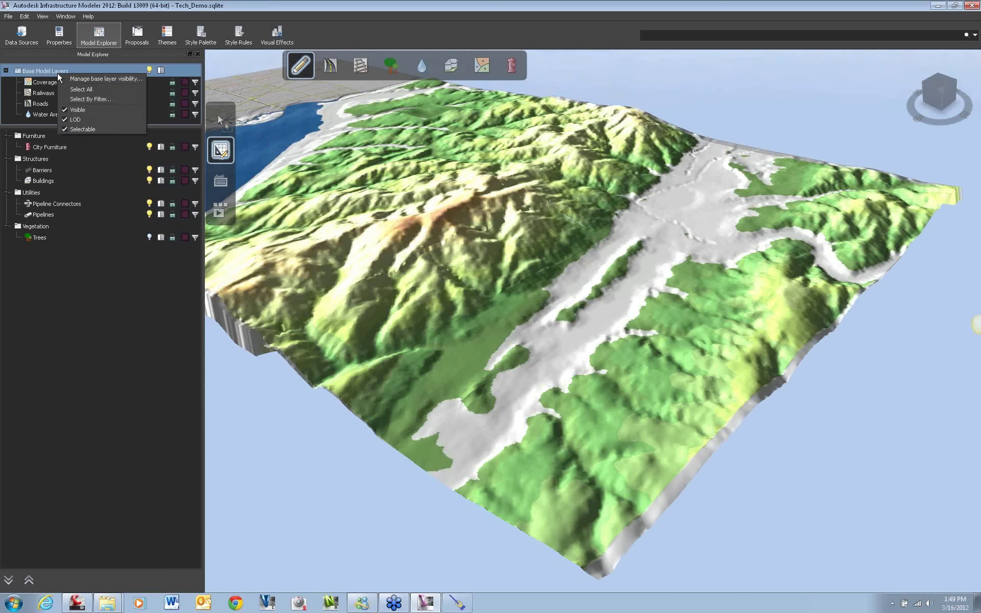
{"action": "left_click", "coordinate": [104, 78]}
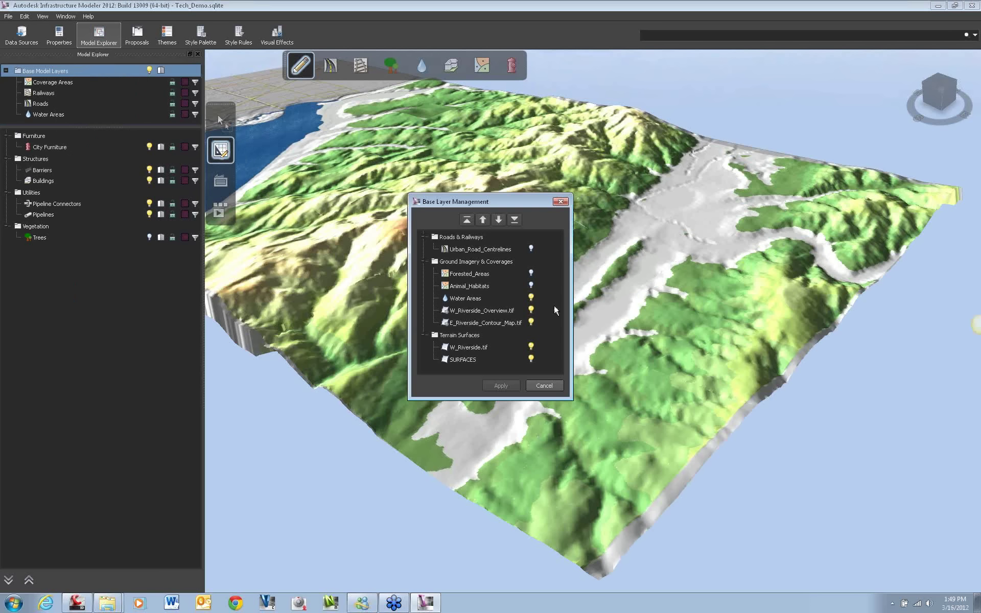
{"action": "left_click", "coordinate": [477, 275]}
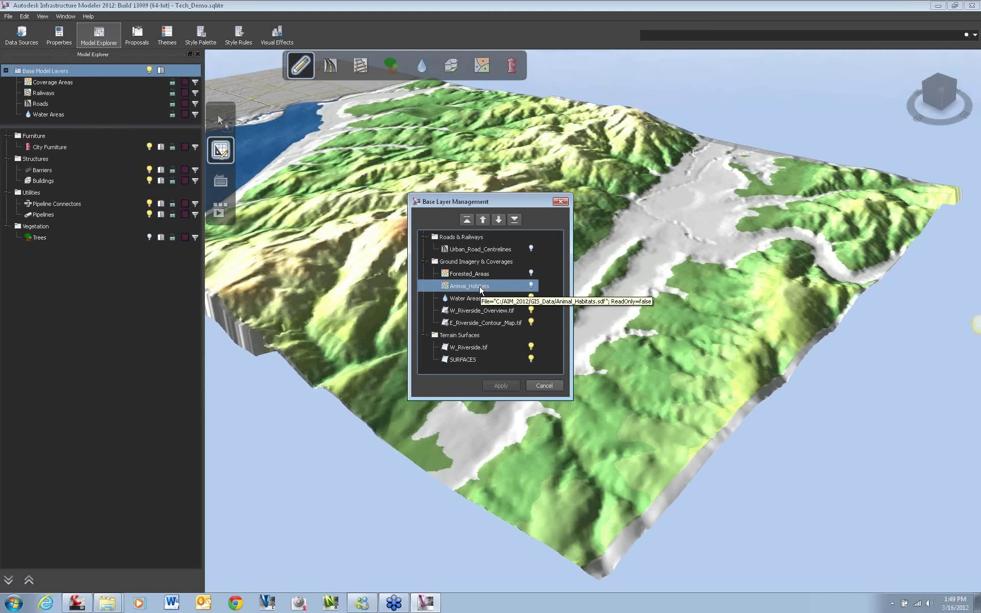
{"action": "left_click", "coordinate": [531, 284]}
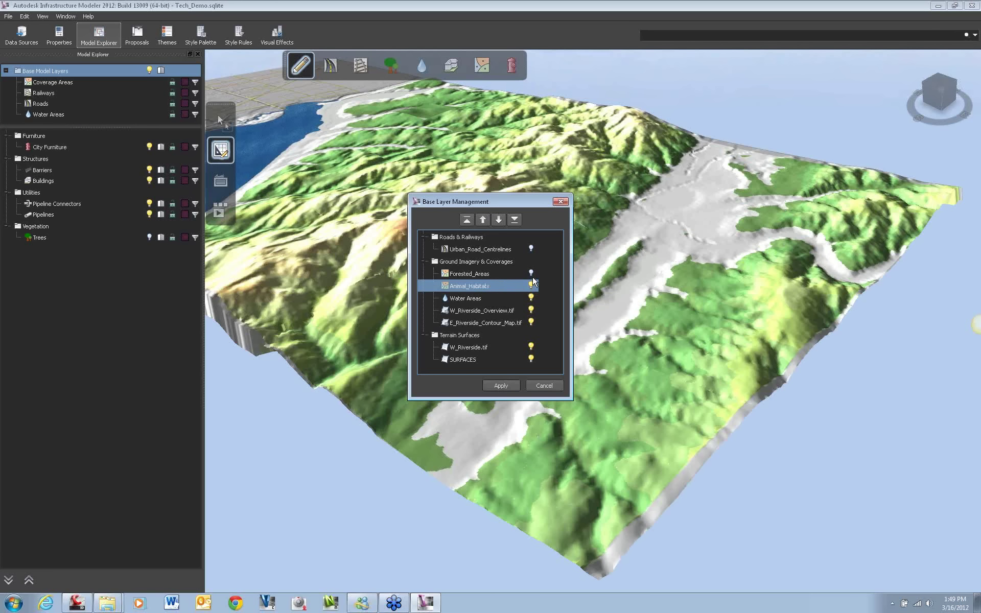
{"action": "left_click", "coordinate": [531, 274]}
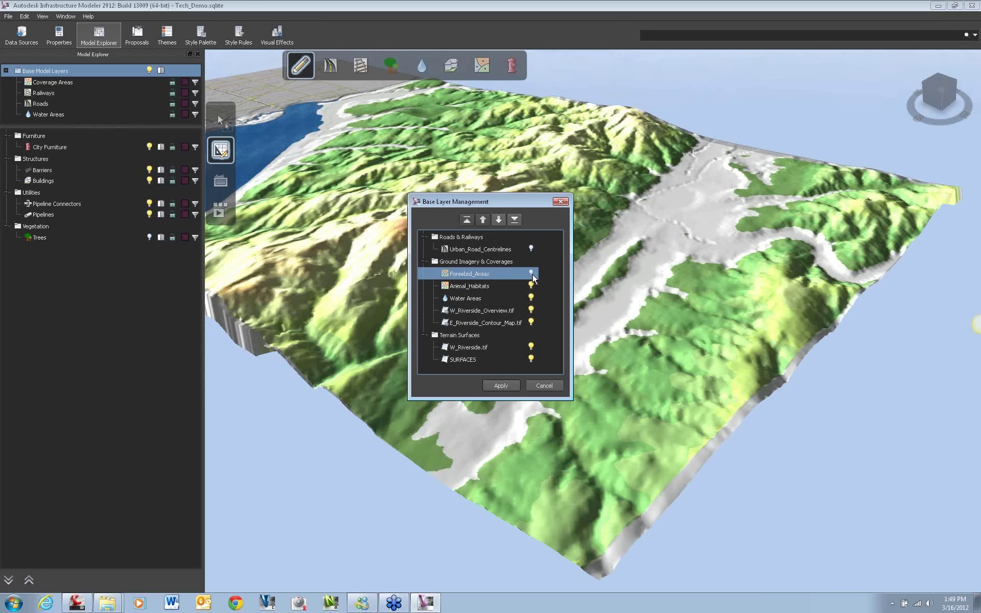
{"action": "left_click", "coordinate": [531, 247]}
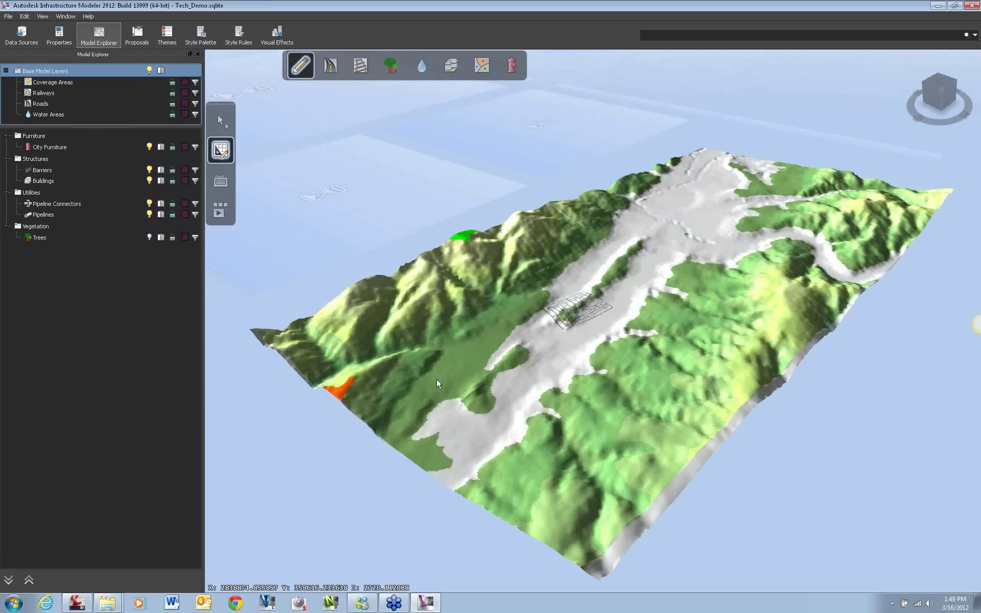
- Orbit, zoom and tilt the view low over the town road grid in the valley
{"action": "left_click", "coordinate": [490, 438]}
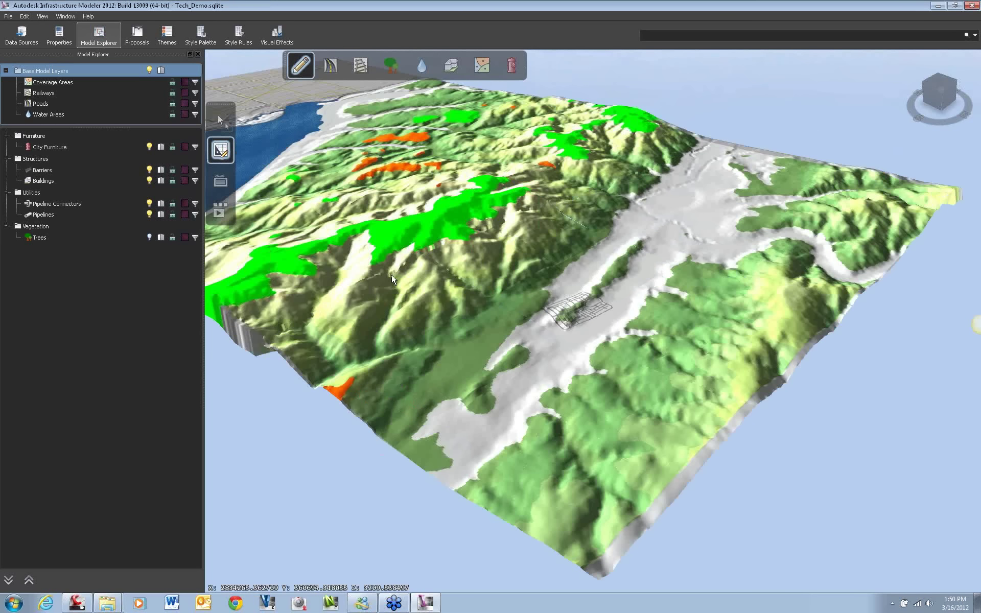
{"action": "middle_click_drag", "start_coordinate": [550, 260], "coordinate": [566, 276]}
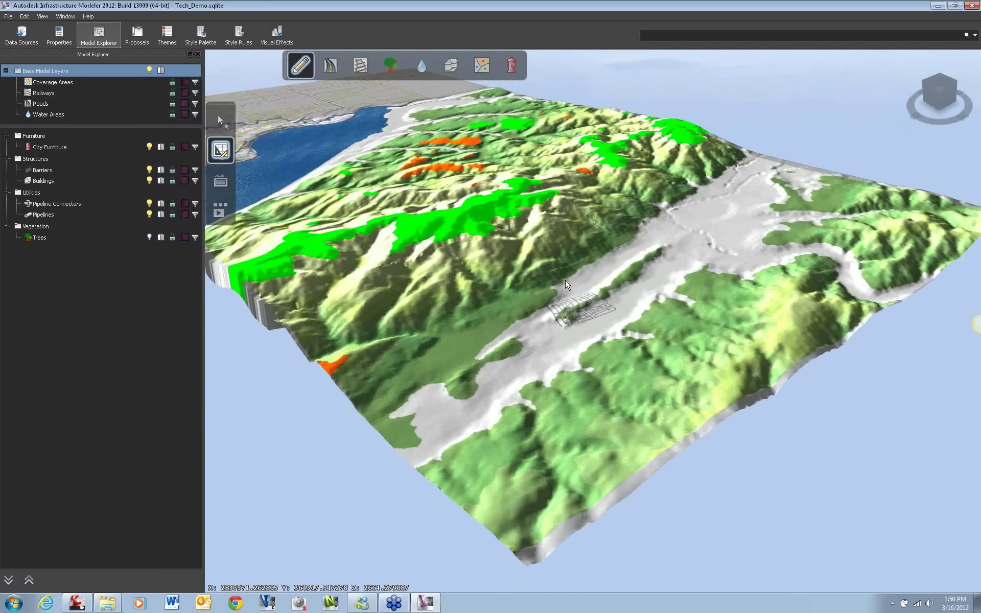
{"action": "scroll", "coordinate": [598, 310], "scroll_direction": "up", "scroll_amount": 3}
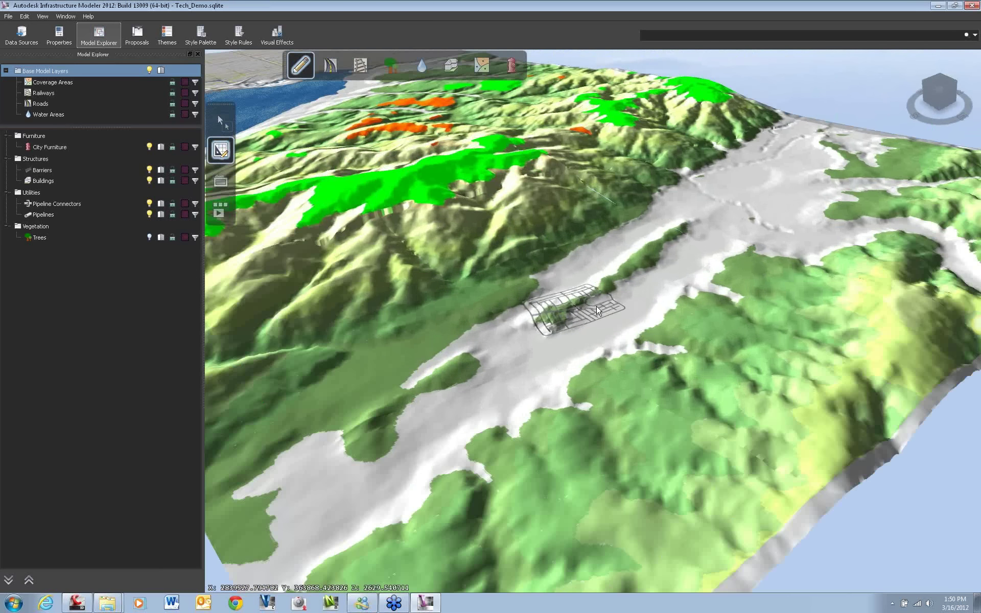
{"action": "scroll", "coordinate": [597, 311], "scroll_direction": "up", "scroll_amount": 3}
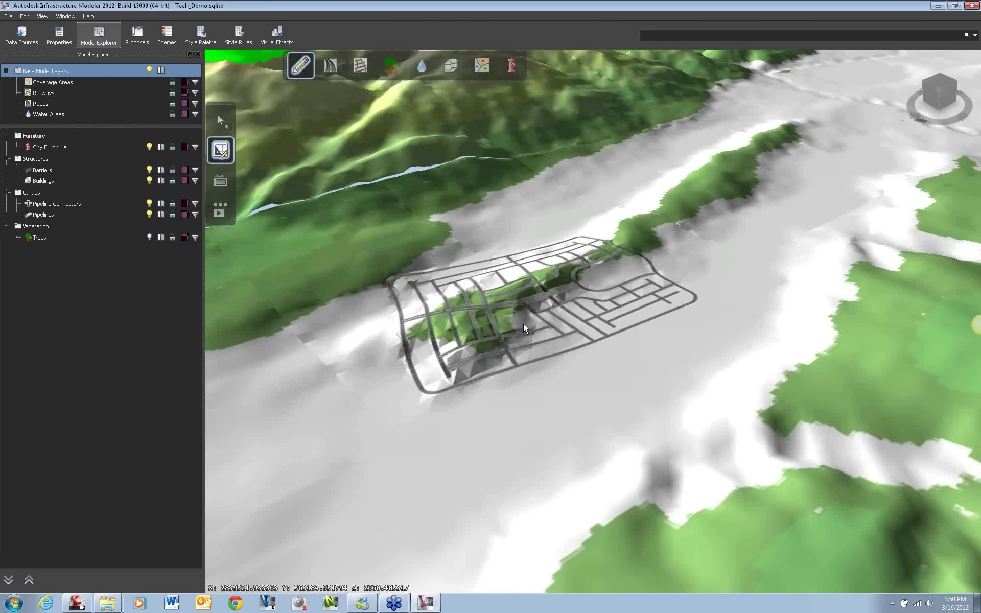
{"action": "middle_click_drag", "start_coordinate": [523, 323], "coordinate": [587, 350]}
- Switch off the Urban_Road_Centrelines base layer, apply it, and zoom back out
{"action": "right_click", "coordinate": [78, 69]}
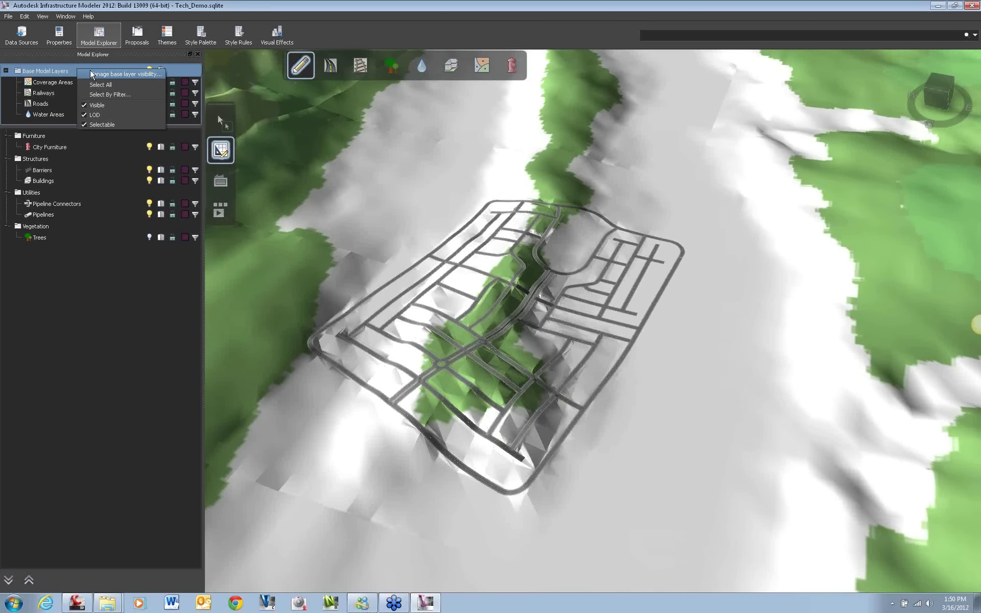
{"action": "left_click", "coordinate": [97, 74]}
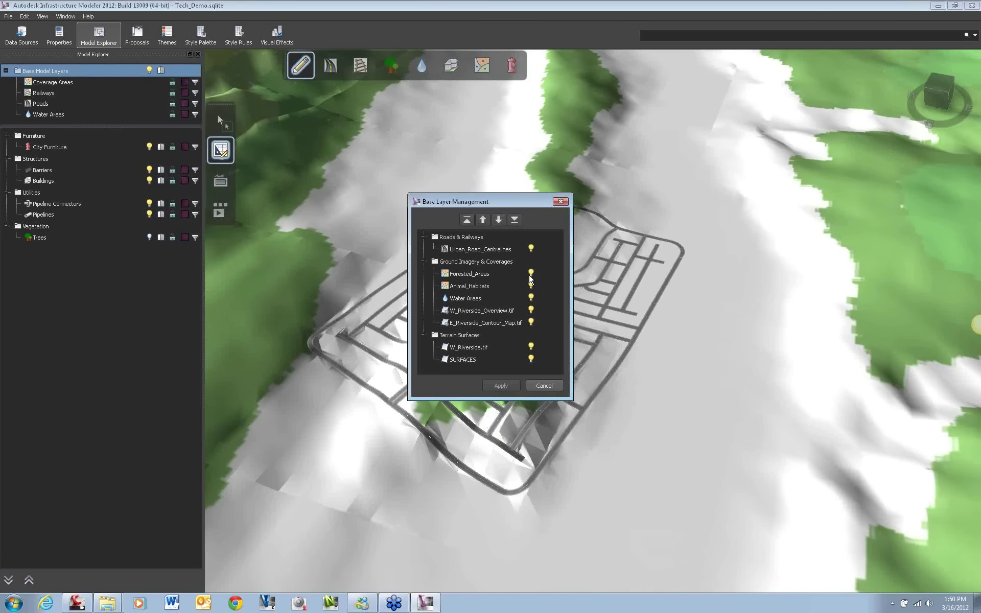
{"action": "left_click", "coordinate": [531, 249]}
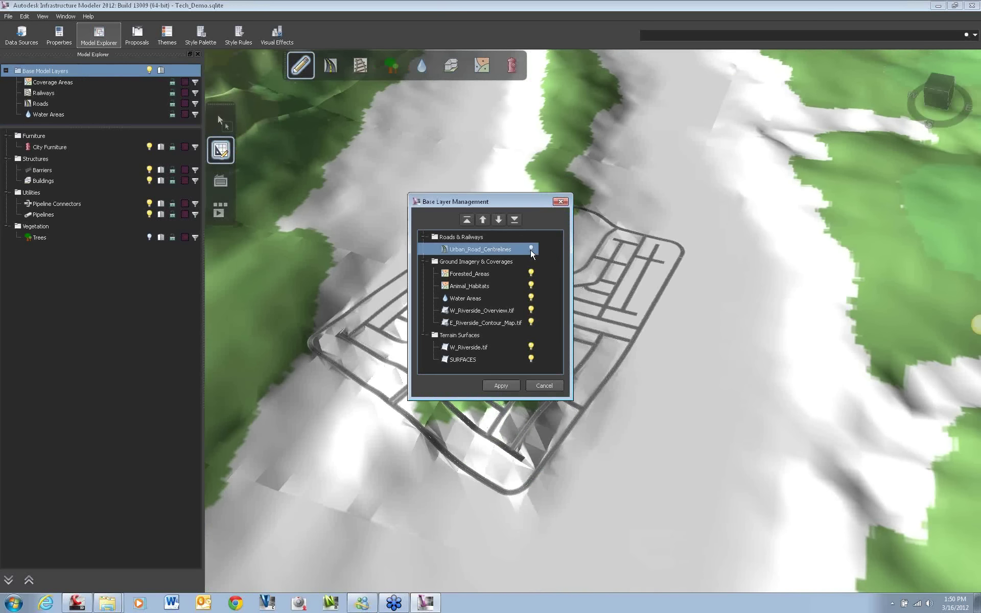
{"action": "left_click", "coordinate": [500, 384]}
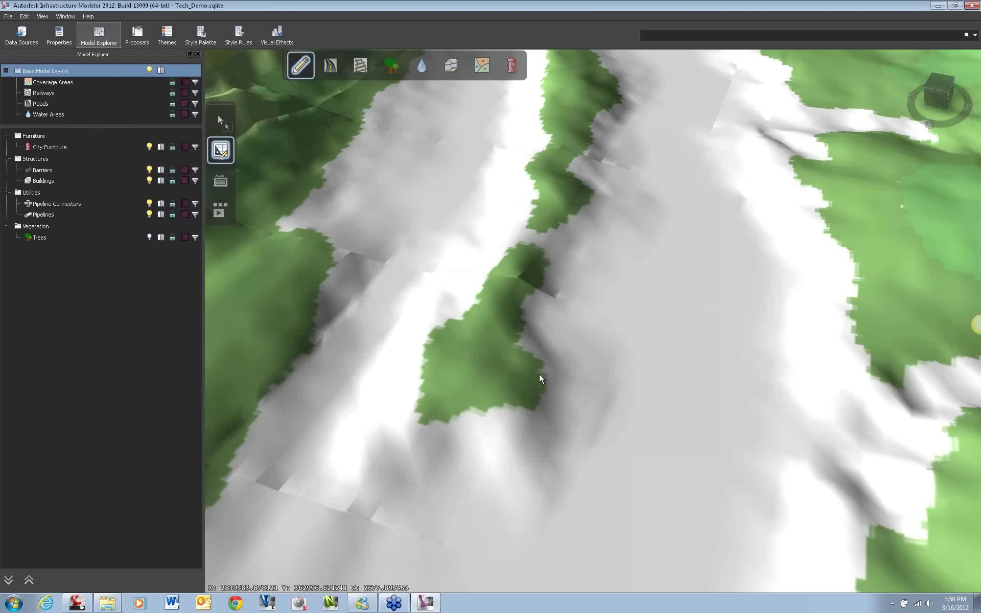
{"action": "scroll", "coordinate": [540, 362], "scroll_direction": "down", "scroll_amount": 5}
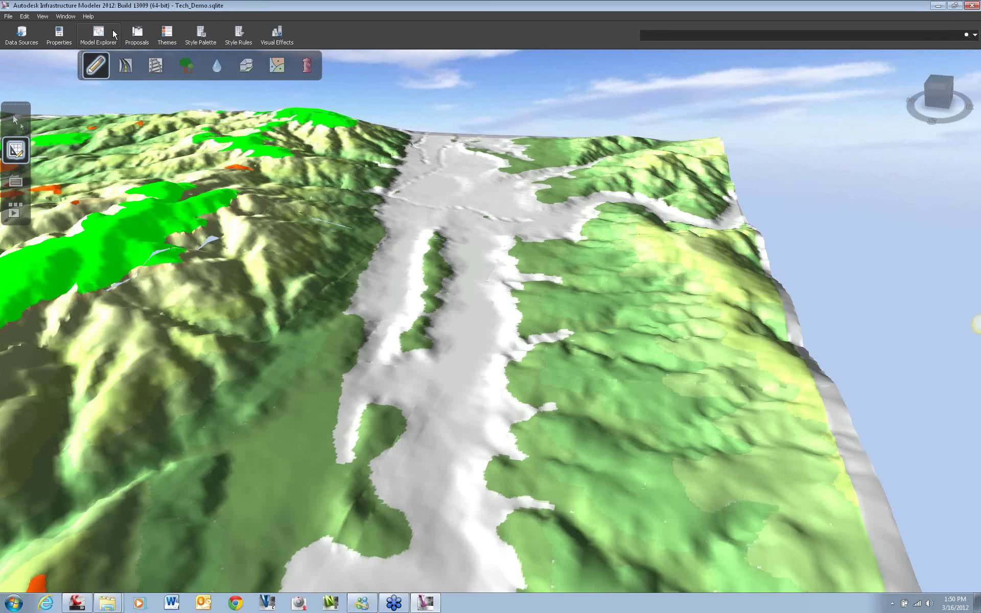
- Add an Autodesk IMX source from C:\AIM_2012\Civil_IMX_Exports\Urban_Development.imx
{"action": "left_click", "coordinate": [22, 34]}
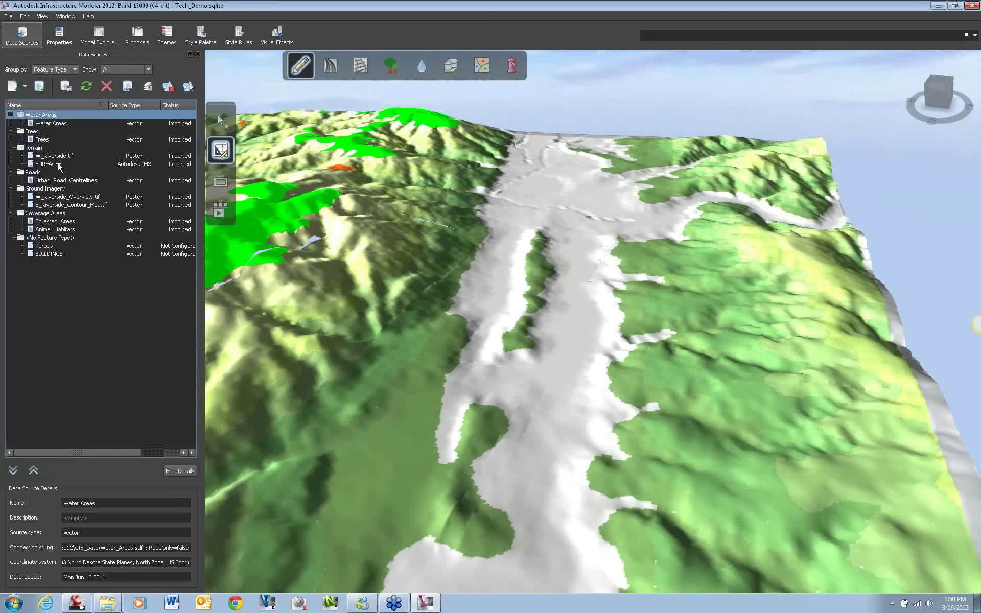
{"action": "left_click", "coordinate": [25, 86]}
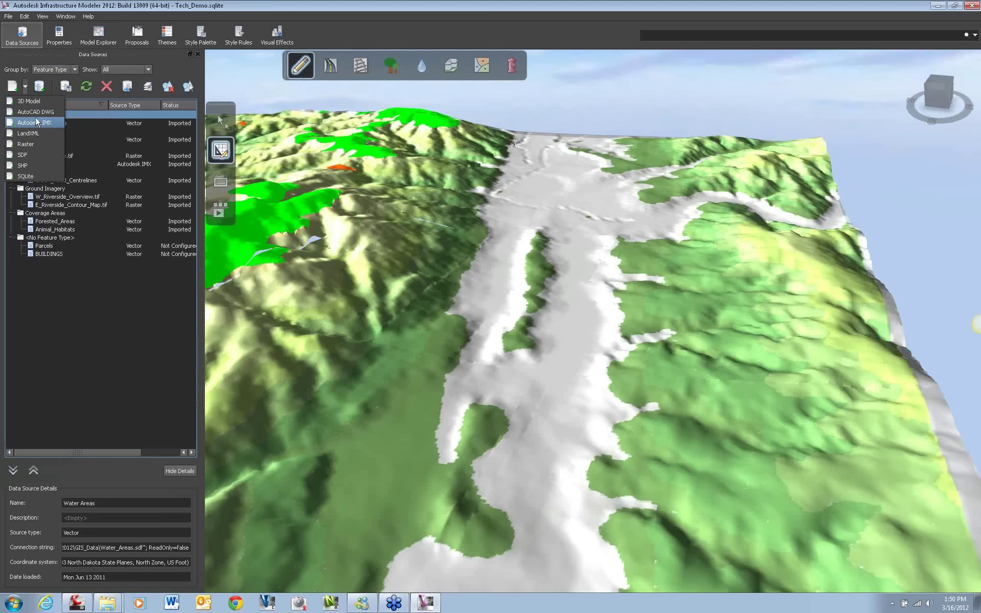
{"action": "left_click", "coordinate": [36, 123]}
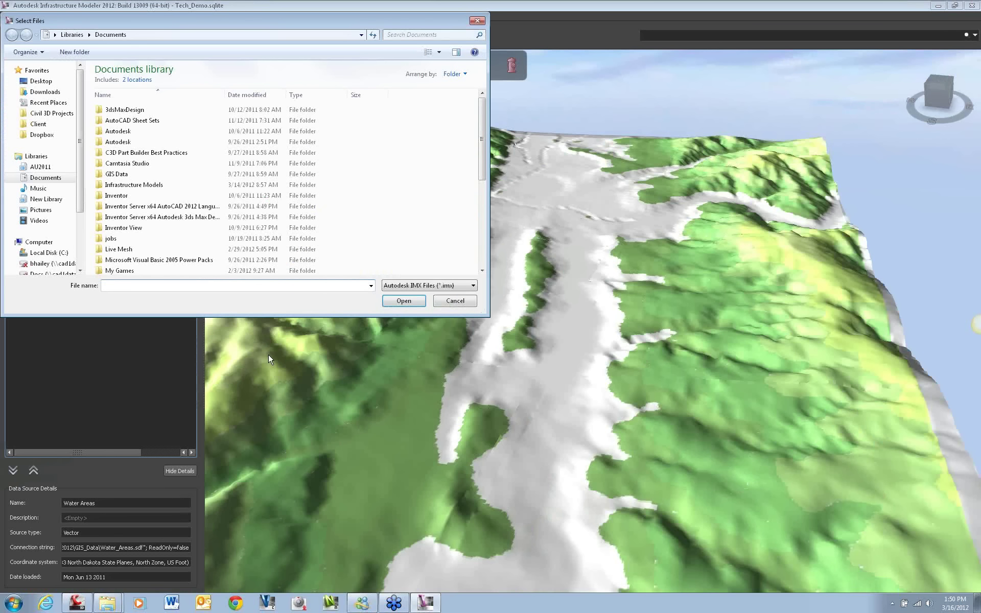
{"action": "left_click", "coordinate": [113, 184]}
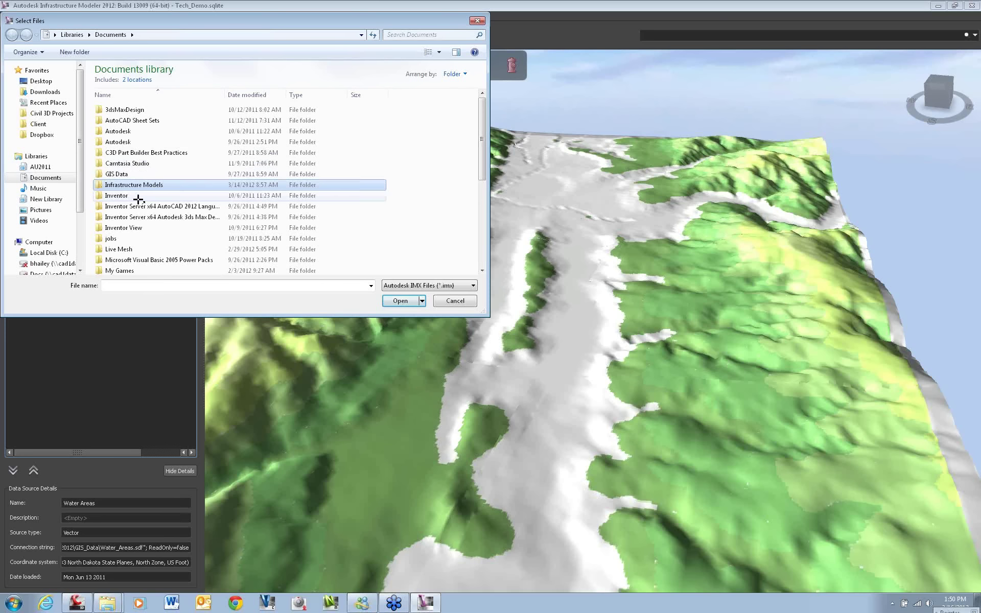
{"action": "left_click", "coordinate": [46, 253]}
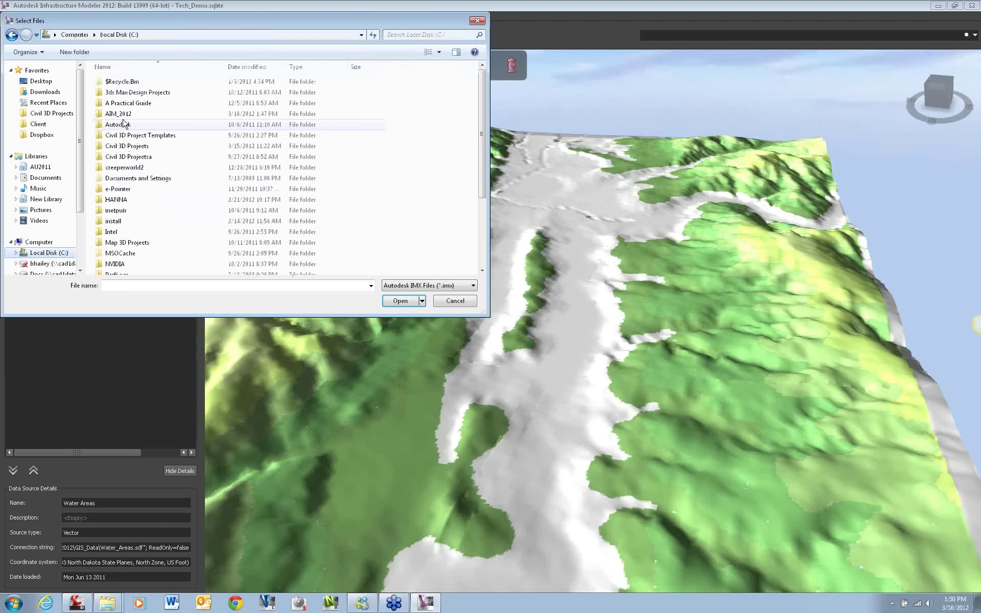
{"action": "left_click", "coordinate": [124, 114]}
{"action": "double_click", "coordinate": [124, 114]}
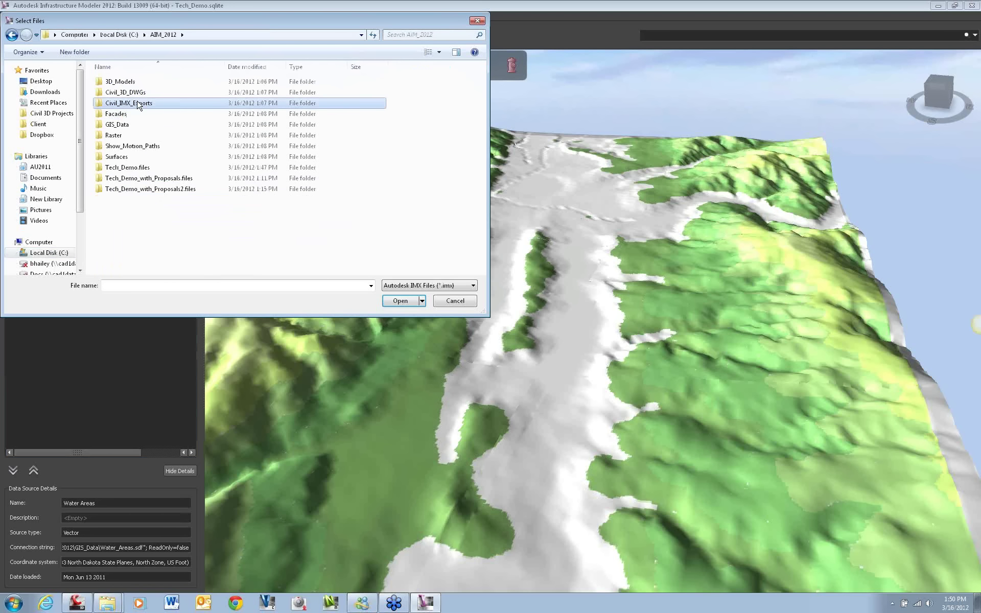
{"action": "double_click", "coordinate": [143, 103]}
{"action": "left_click", "coordinate": [146, 117]}
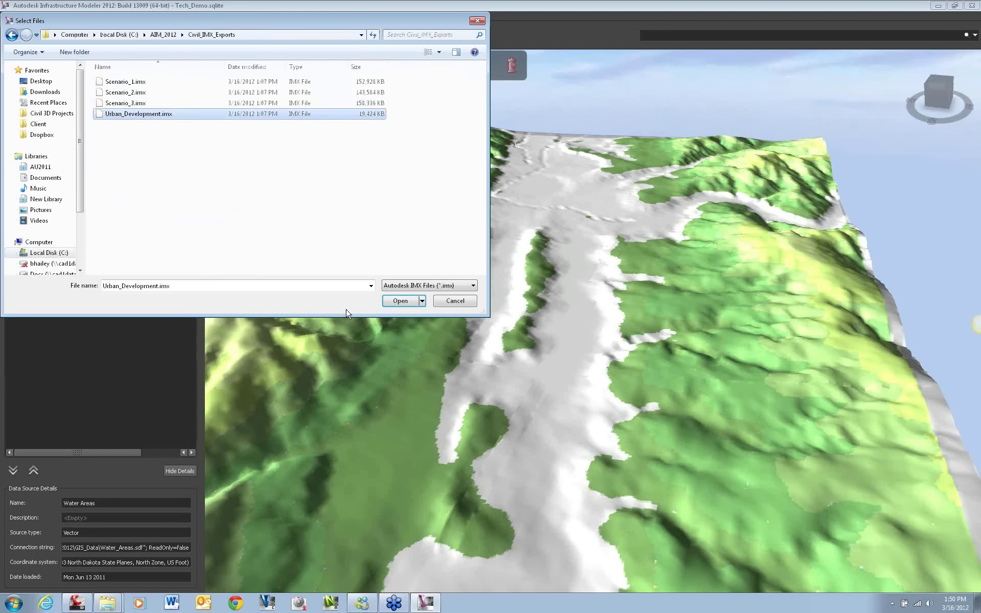
{"action": "left_click", "coordinate": [394, 302]}
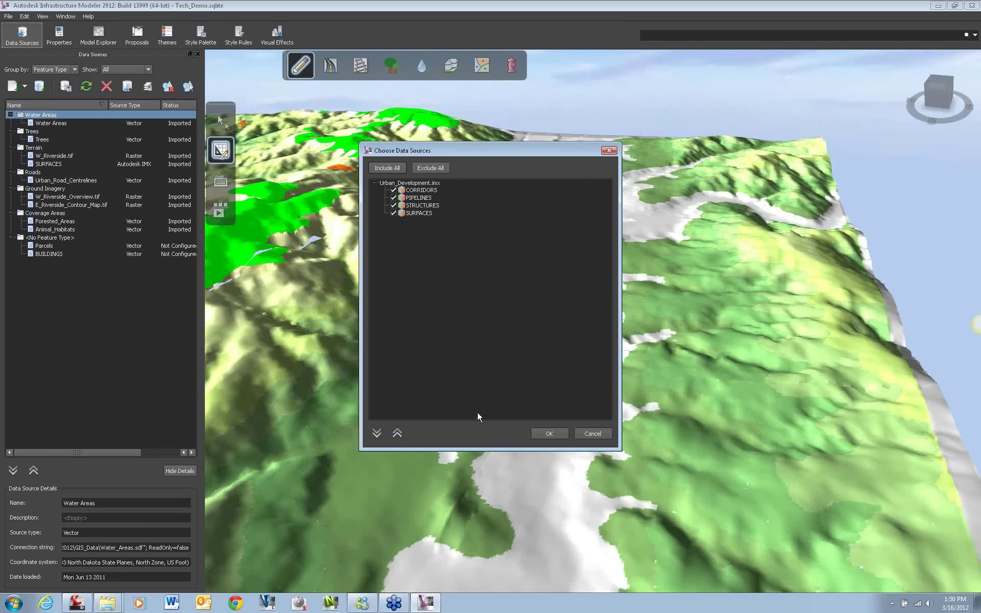
- Import PIPELINES, STRUCTURES and SURFACES from Urban_Development.imx, excluding CORRIDORS
{"action": "left_click", "coordinate": [395, 192]}
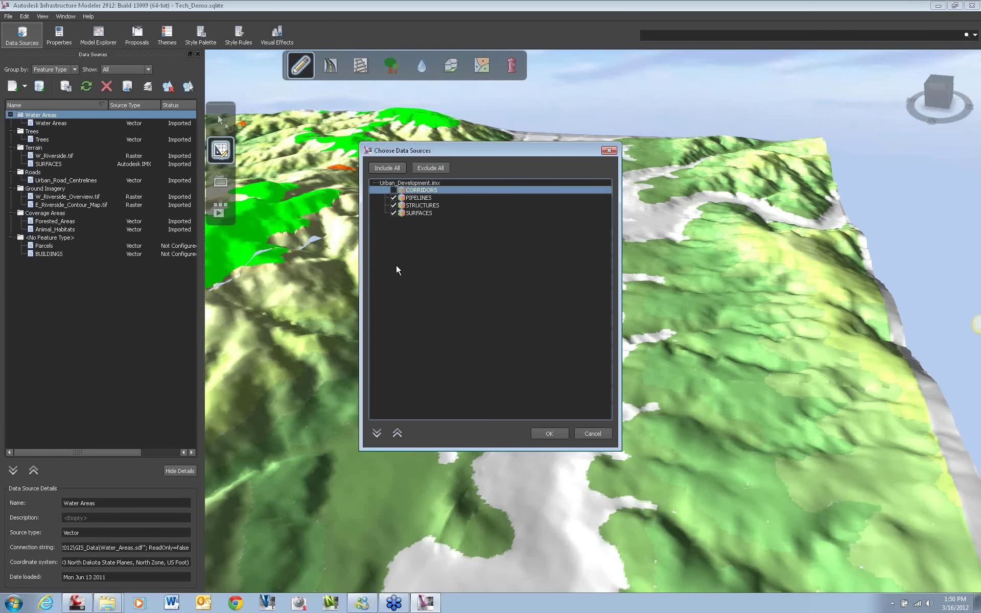
{"action": "left_click", "coordinate": [559, 435]}
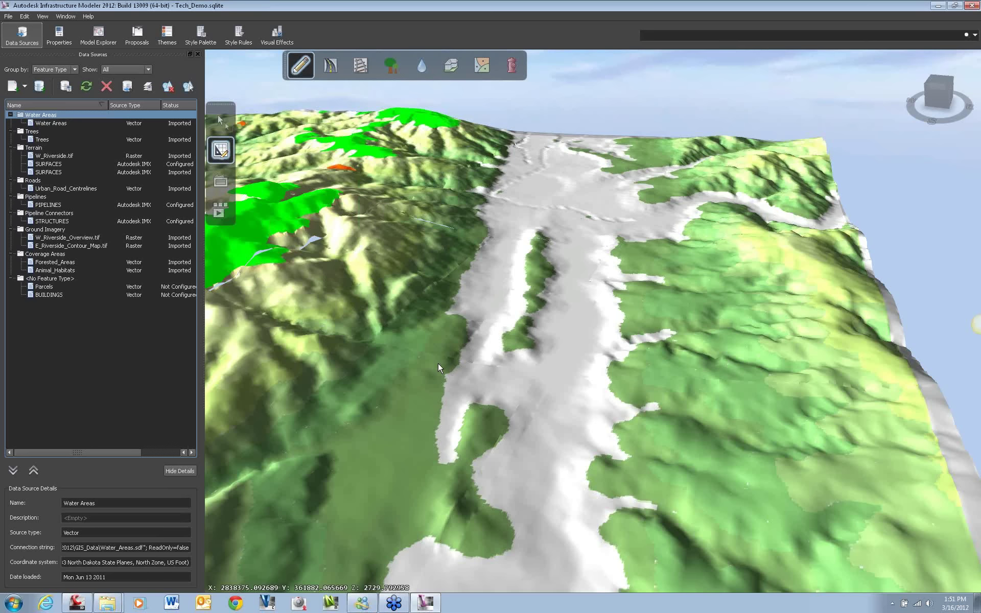
{"action": "left_click_drag", "start_coordinate": [543, 458], "coordinate": [534, 322]}
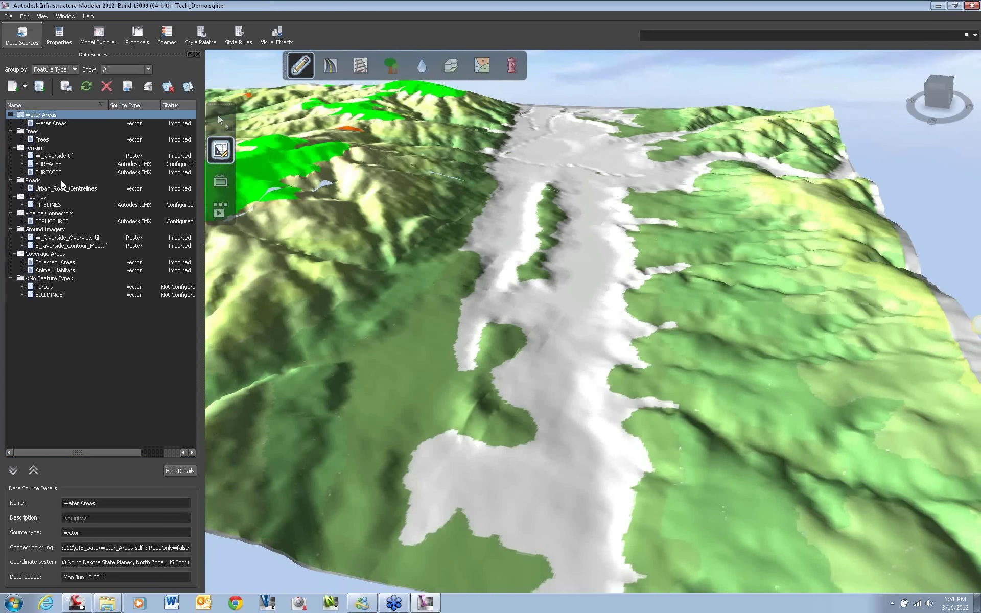
- Refresh the older SURFACES terrain source so it reloads with a Fri Mar 16 2012 date
{"action": "left_click", "coordinate": [47, 171]}
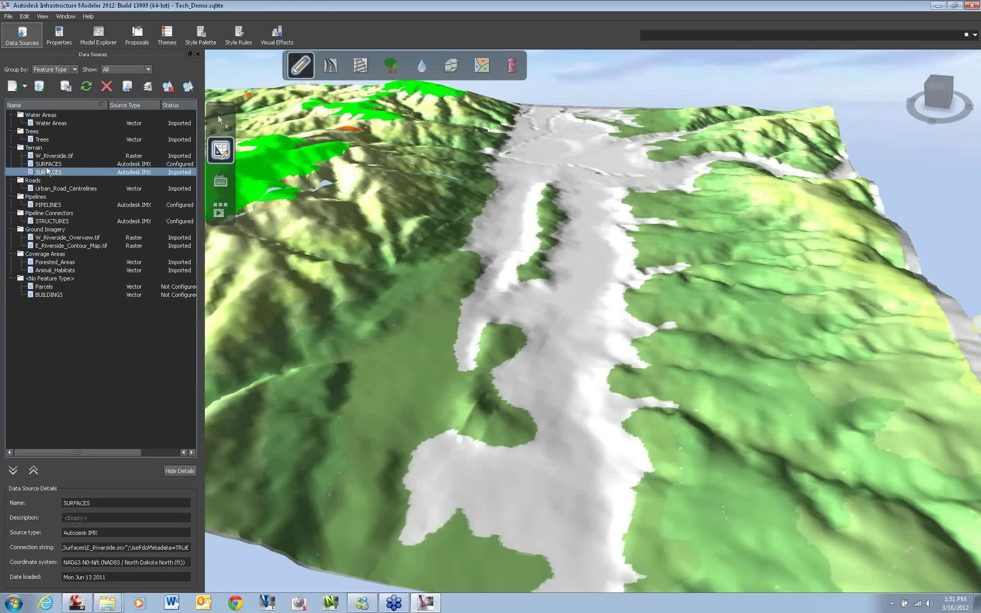
{"action": "right_click", "coordinate": [47, 172]}
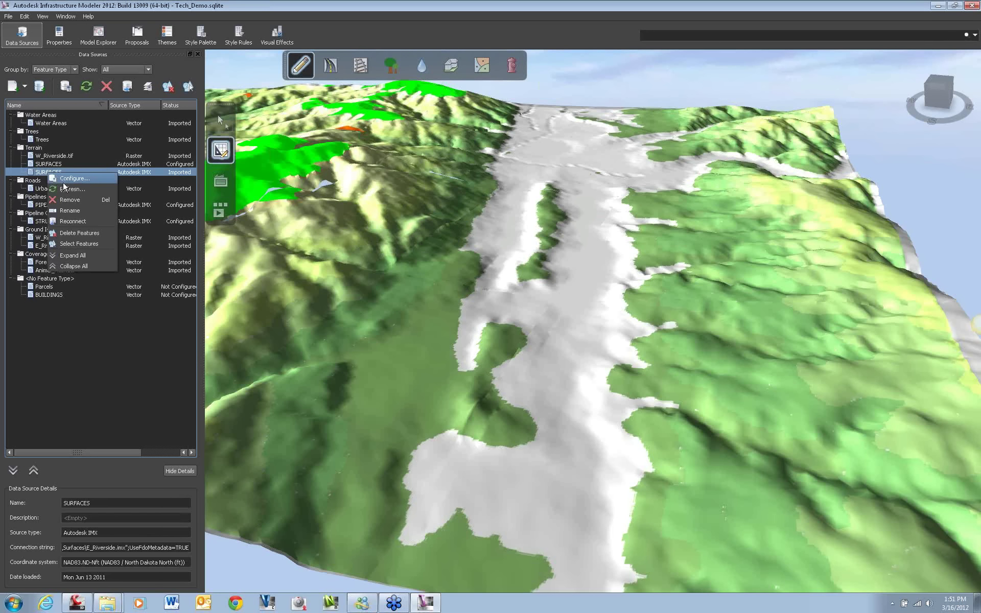
{"action": "left_click", "coordinate": [90, 208]}
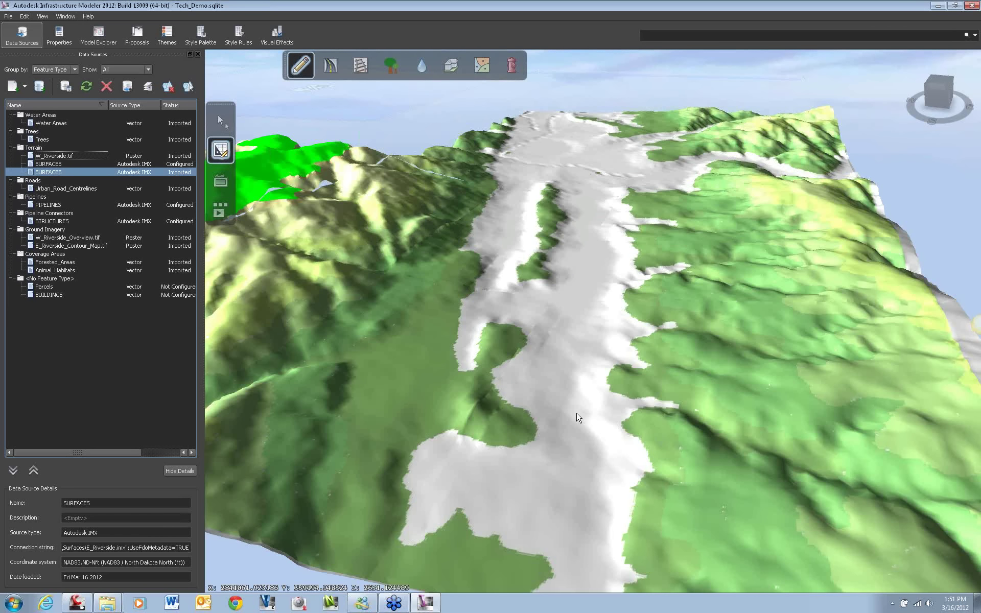
{"action": "scroll", "coordinate": [591, 397], "scroll_direction": "down", "scroll_amount": 2}
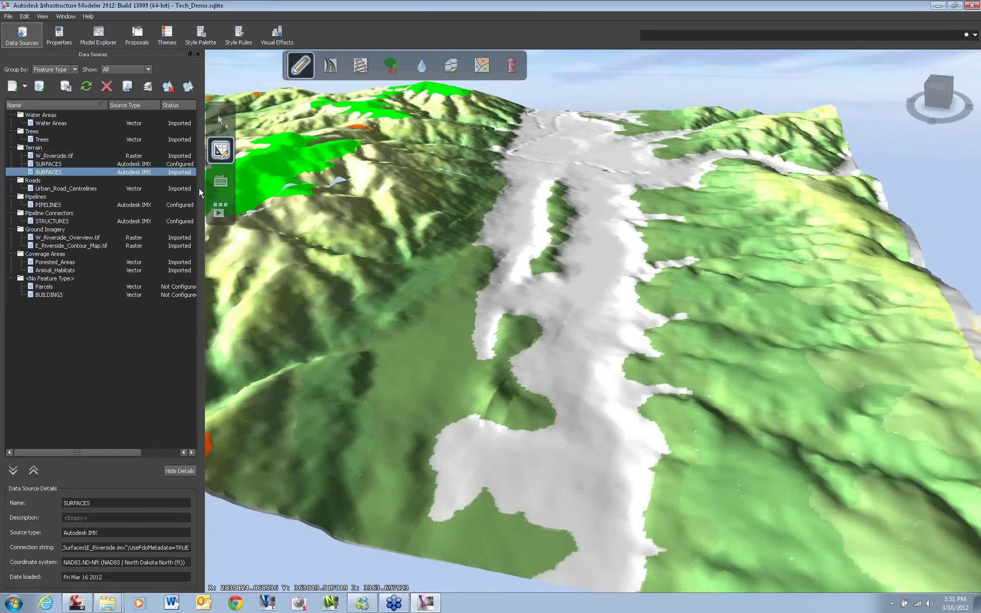
- Refresh the new SURFACES source to import it, then zoom and orbit to inspect the graded pad
{"action": "right_click", "coordinate": [45, 164]}
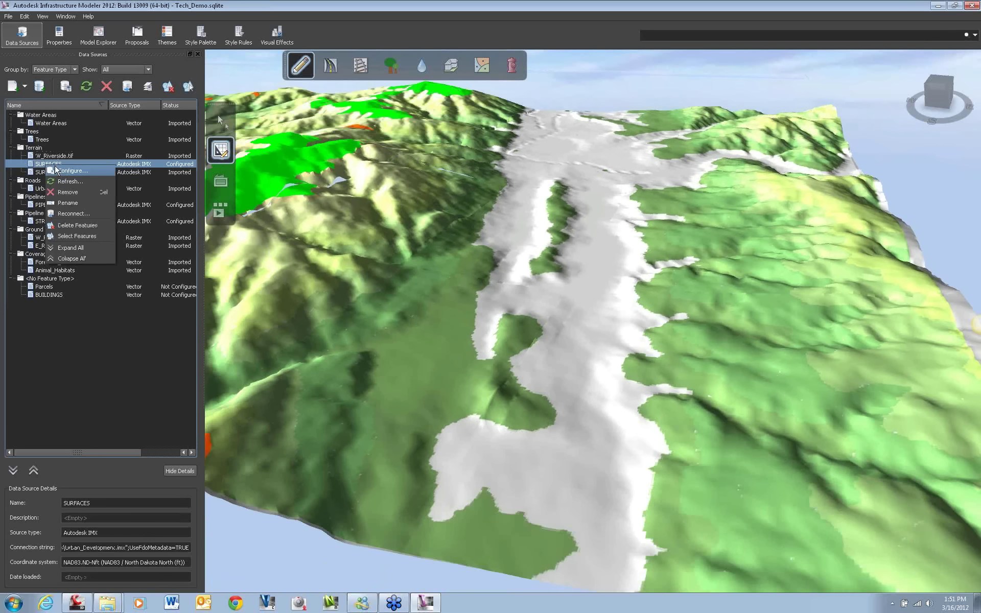
{"action": "left_click", "coordinate": [66, 180]}
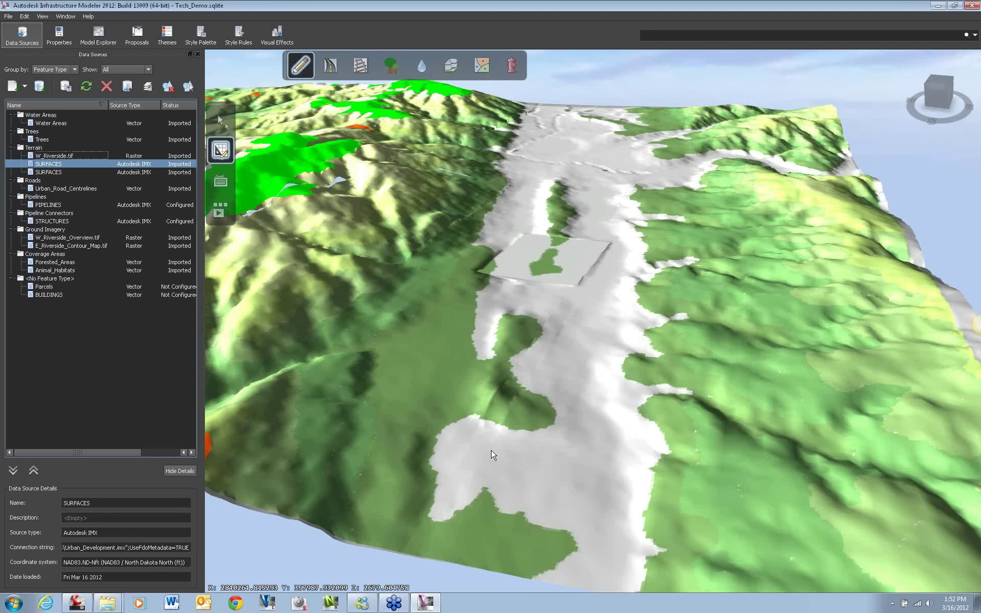
{"action": "scroll", "coordinate": [558, 220], "scroll_direction": "up", "scroll_amount": 5}
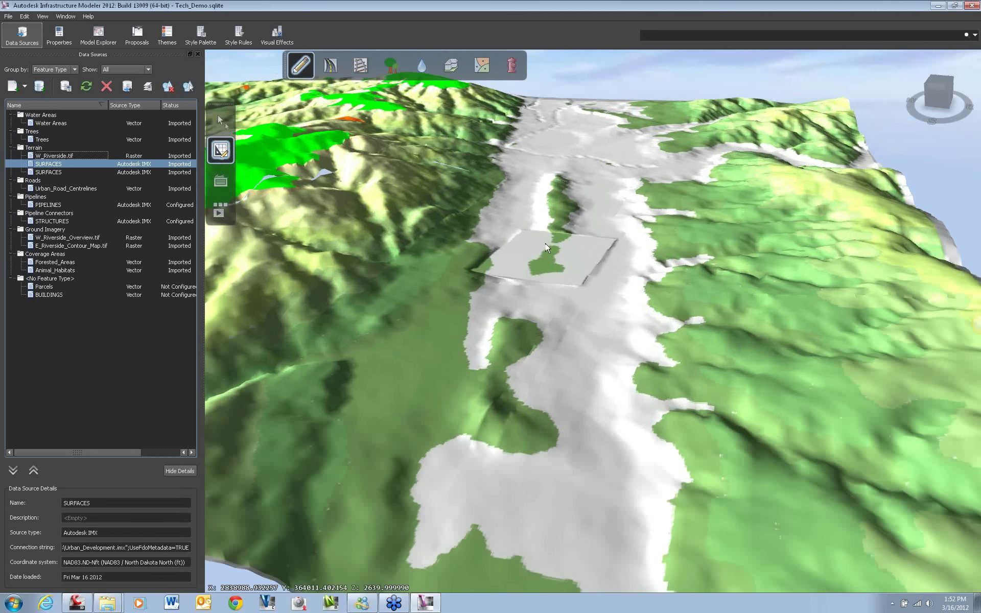
{"action": "scroll", "coordinate": [581, 212], "scroll_direction": "up", "scroll_amount": 5}
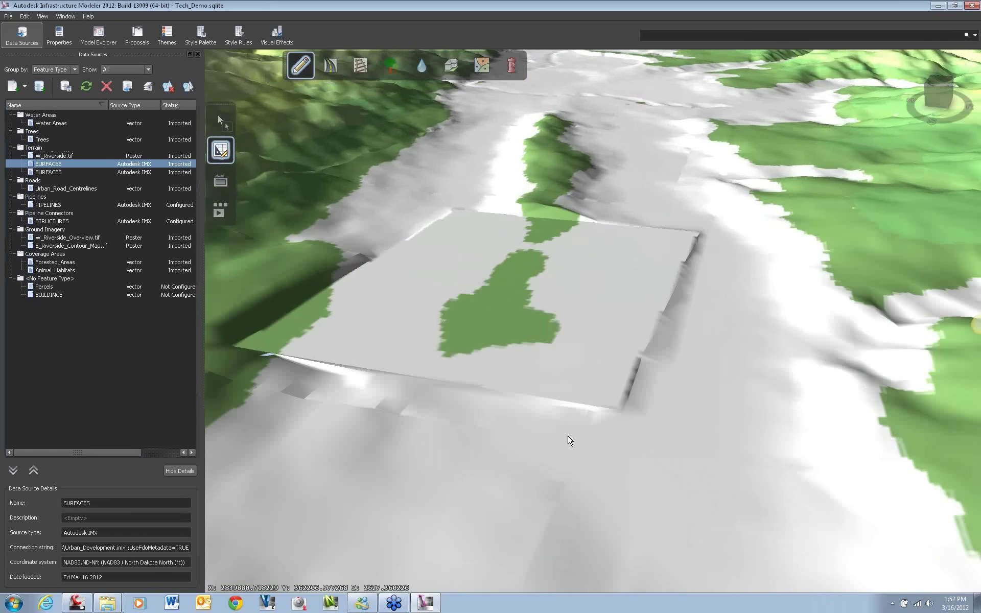
{"action": "middle_click_drag", "start_coordinate": [589, 327], "coordinate": [520, 352]}
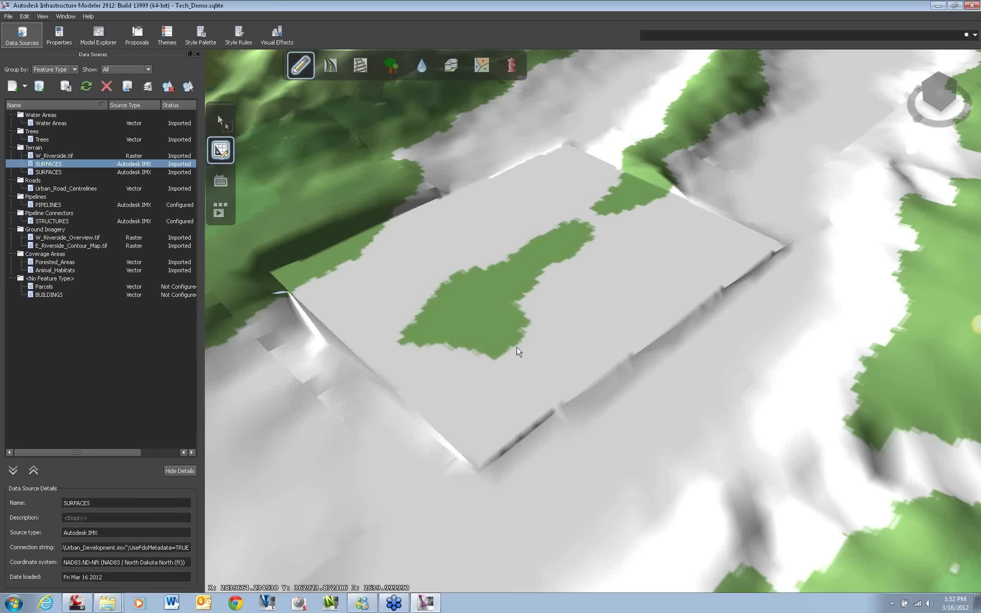
- Refresh the PIPELINES and STRUCTURES sources to import them, showing blue structure markers on the terrain
{"action": "left_click", "coordinate": [61, 205]}
{"action": "right_click", "coordinate": [61, 205]}
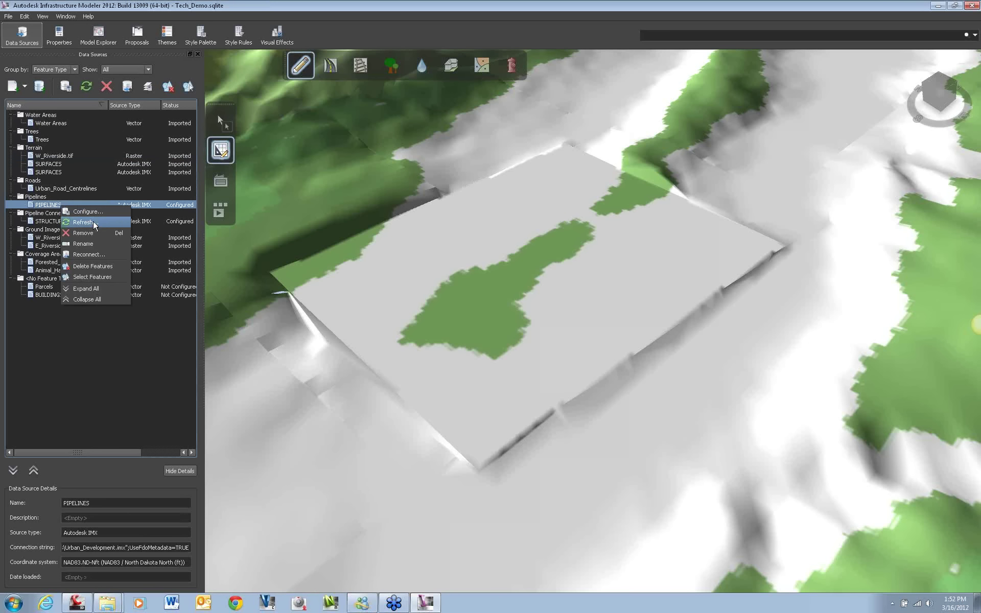
{"action": "left_click", "coordinate": [93, 223]}
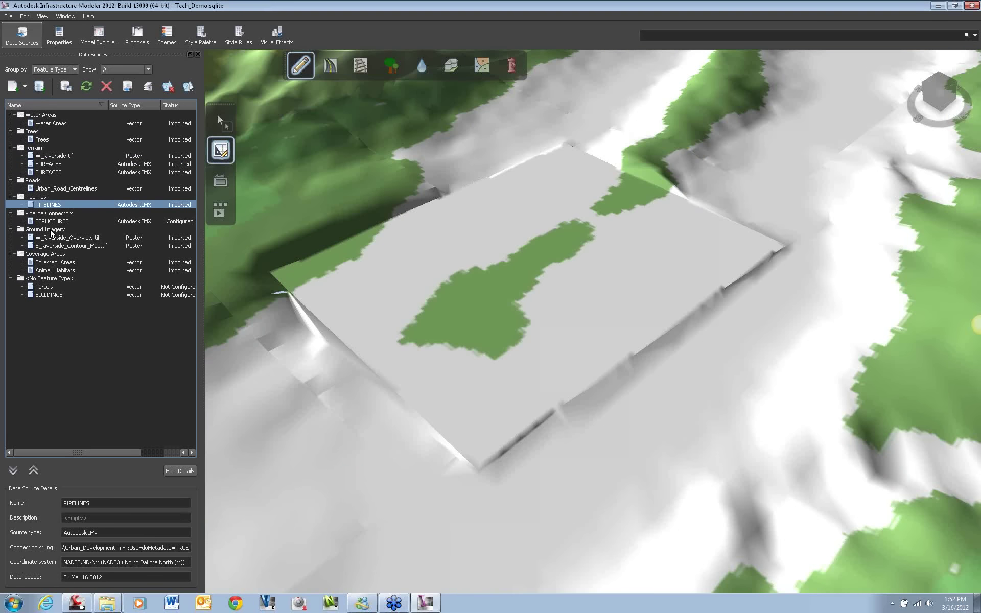
{"action": "left_click", "coordinate": [56, 221]}
{"action": "right_click", "coordinate": [57, 221]}
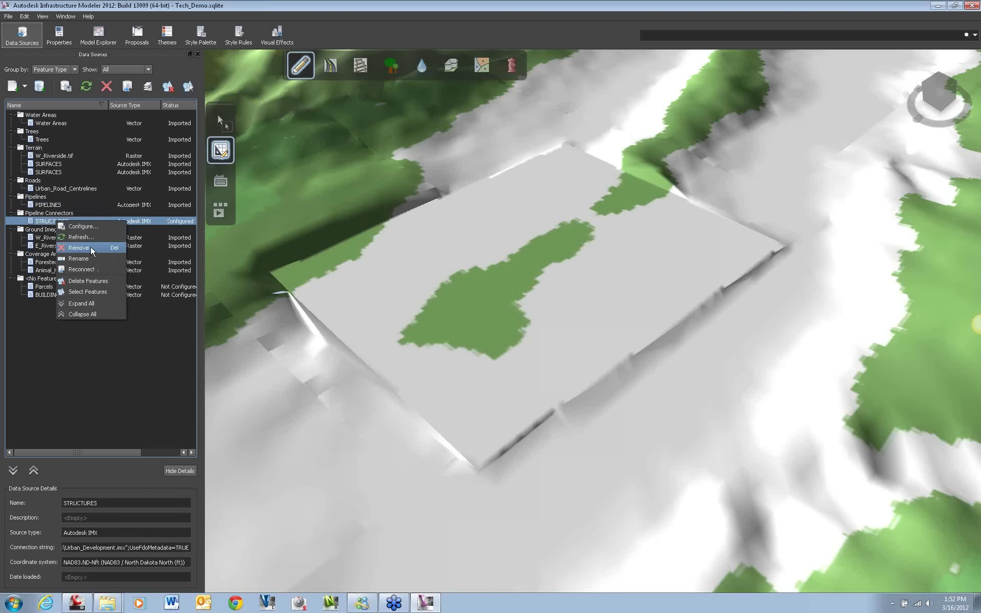
{"action": "left_click", "coordinate": [90, 238]}
{"action": "scroll", "coordinate": [573, 306], "scroll_direction": "up", "scroll_amount": 5}
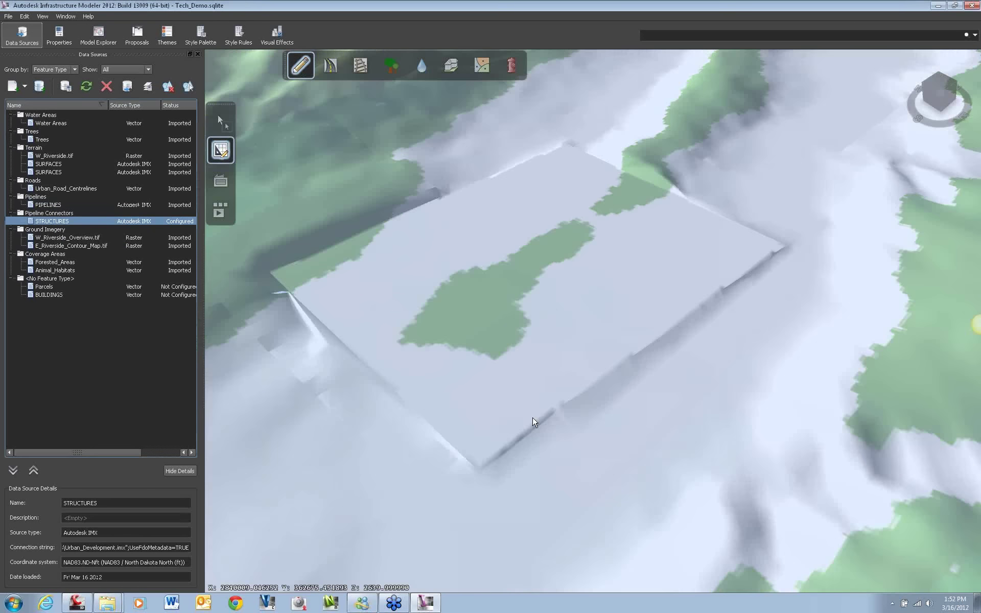
{"action": "scroll", "coordinate": [573, 306], "scroll_direction": "up", "scroll_amount": 5}
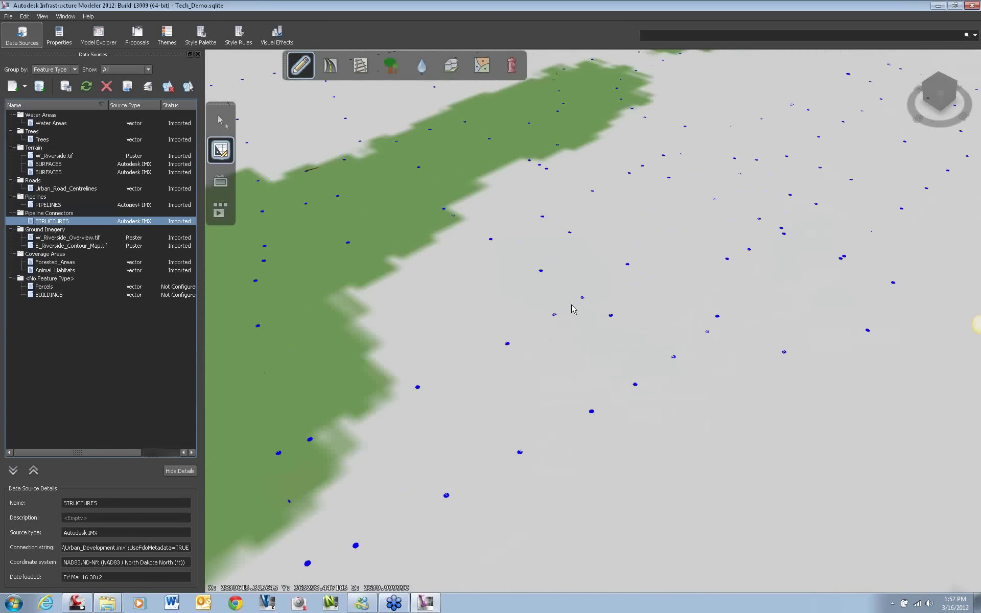
{"action": "scroll", "coordinate": [599, 313], "scroll_direction": "down", "scroll_amount": 5}
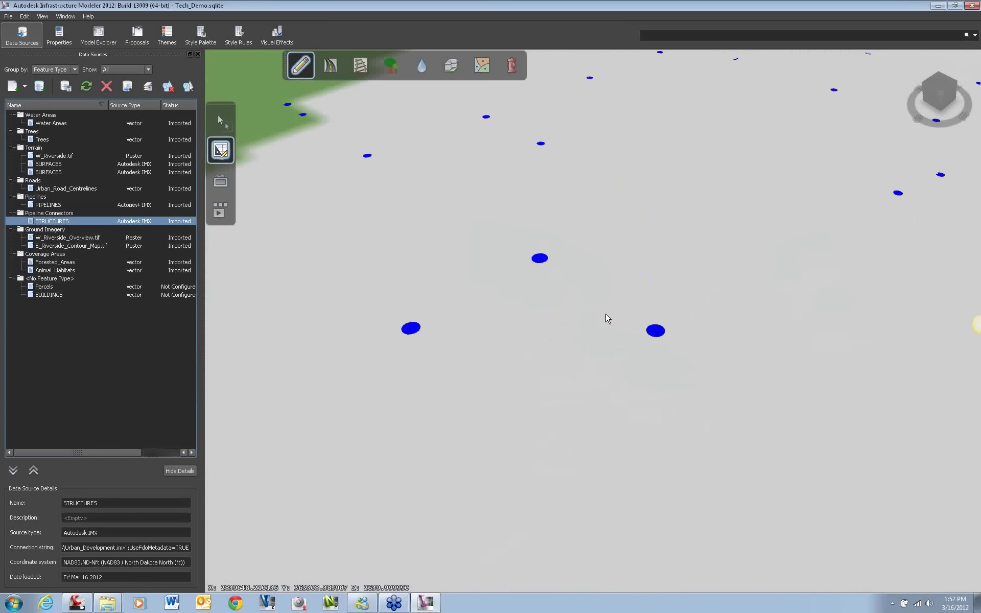
{"action": "scroll", "coordinate": [602, 323], "scroll_direction": "down", "scroll_amount": 2}
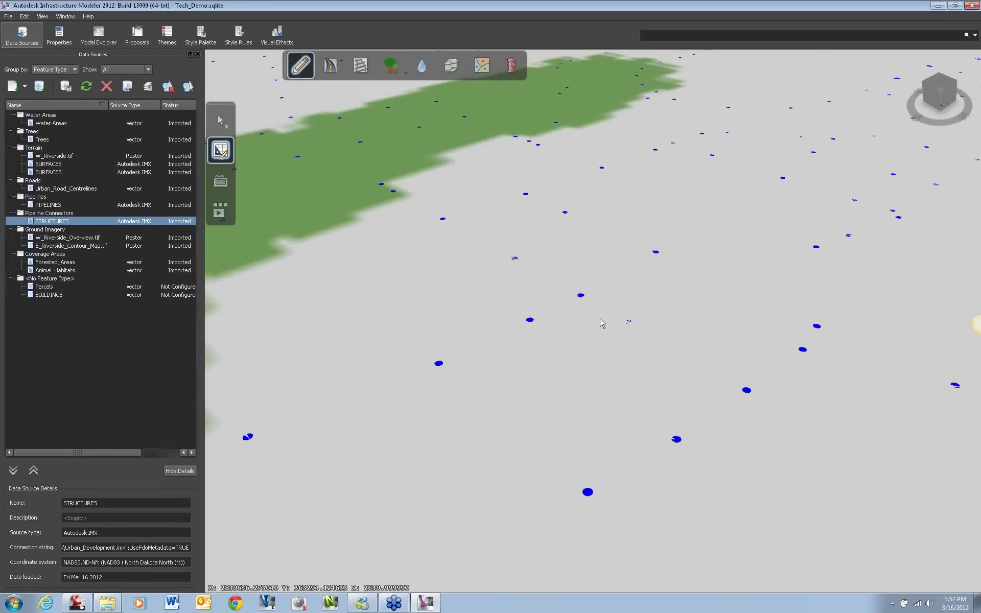
{"action": "middle_click_drag", "start_coordinate": [600, 322], "coordinate": [598, 242]}
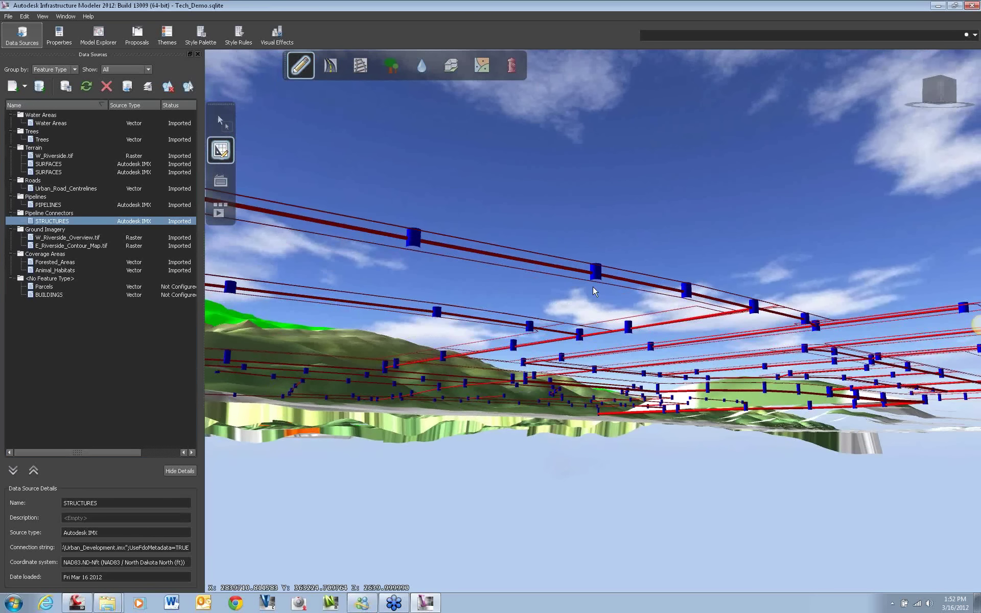
{"action": "middle_click_drag", "start_coordinate": [691, 258], "coordinate": [563, 255]}
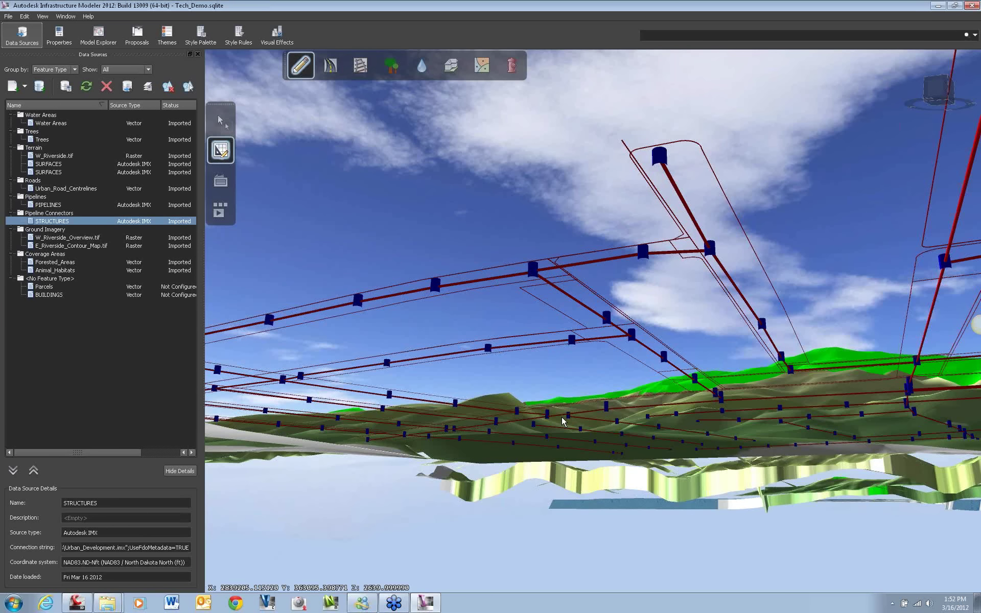
{"action": "middle_click_drag", "start_coordinate": [613, 347], "coordinate": [663, 333]}
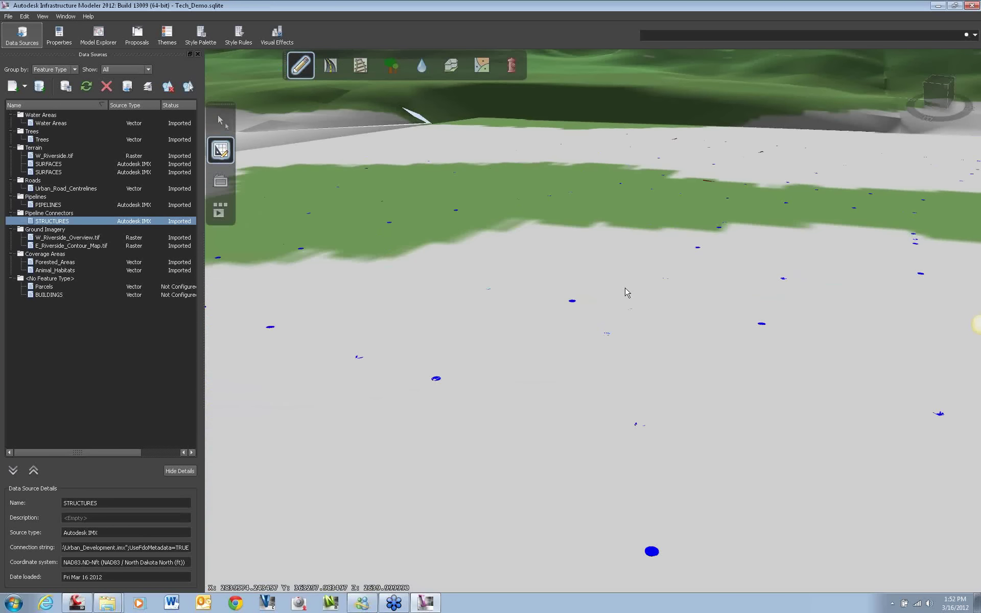
{"action": "middle_click_drag", "start_coordinate": [685, 181], "coordinate": [629, 248]}
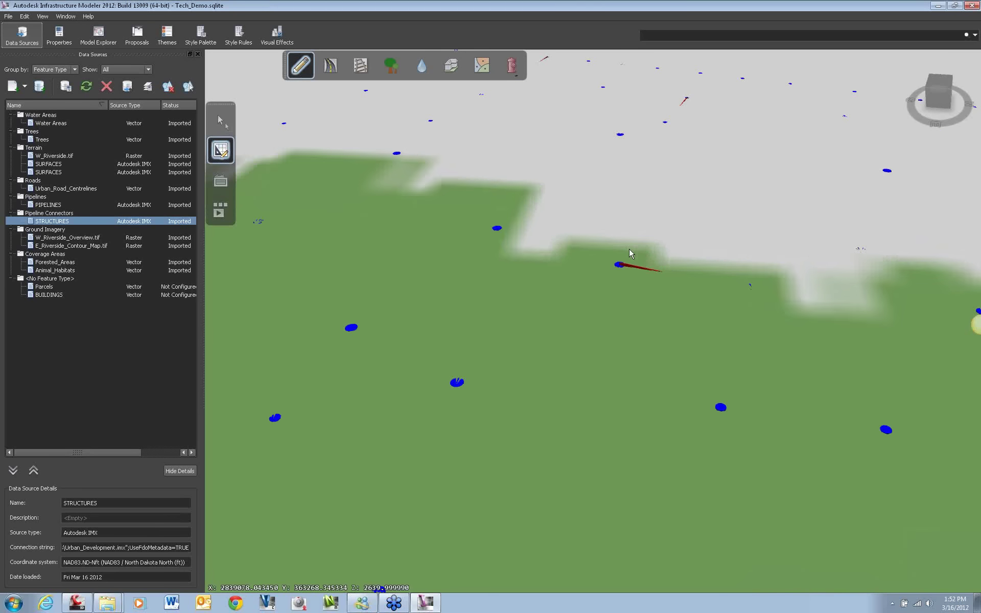
{"action": "scroll", "coordinate": [630, 248], "scroll_direction": "up", "scroll_amount": 5}
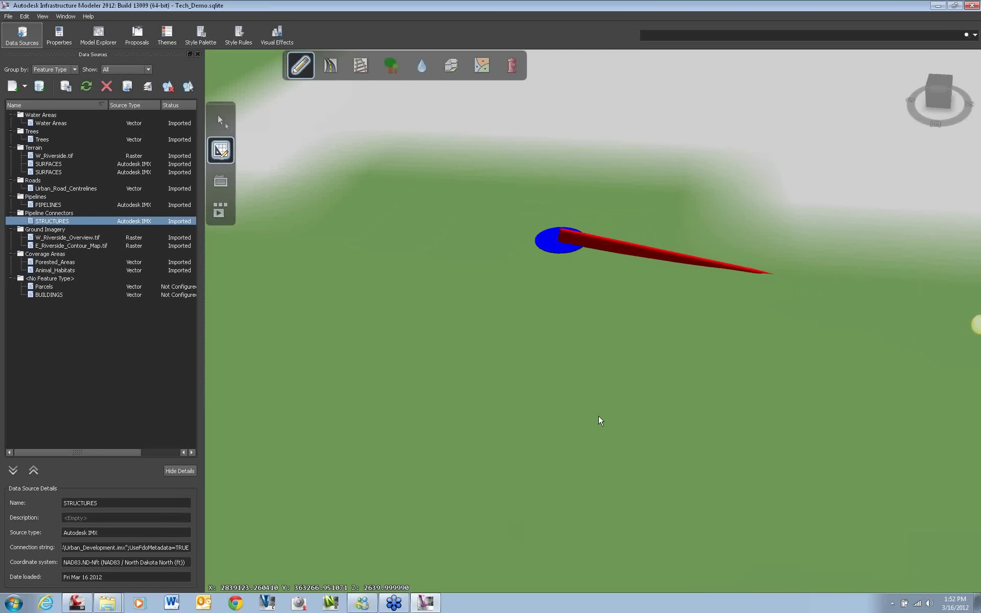
{"action": "scroll", "coordinate": [713, 261], "scroll_direction": "down", "scroll_amount": 5}
{"action": "scroll", "coordinate": [653, 277], "scroll_direction": "down", "scroll_amount": 10}
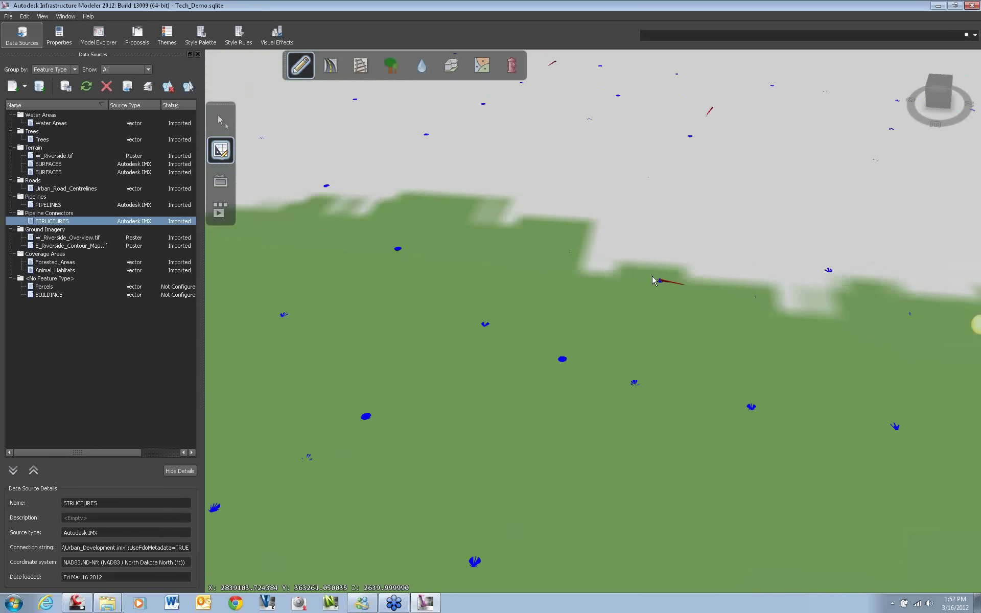
{"action": "scroll", "coordinate": [652, 279], "scroll_direction": "down", "scroll_amount": 8}
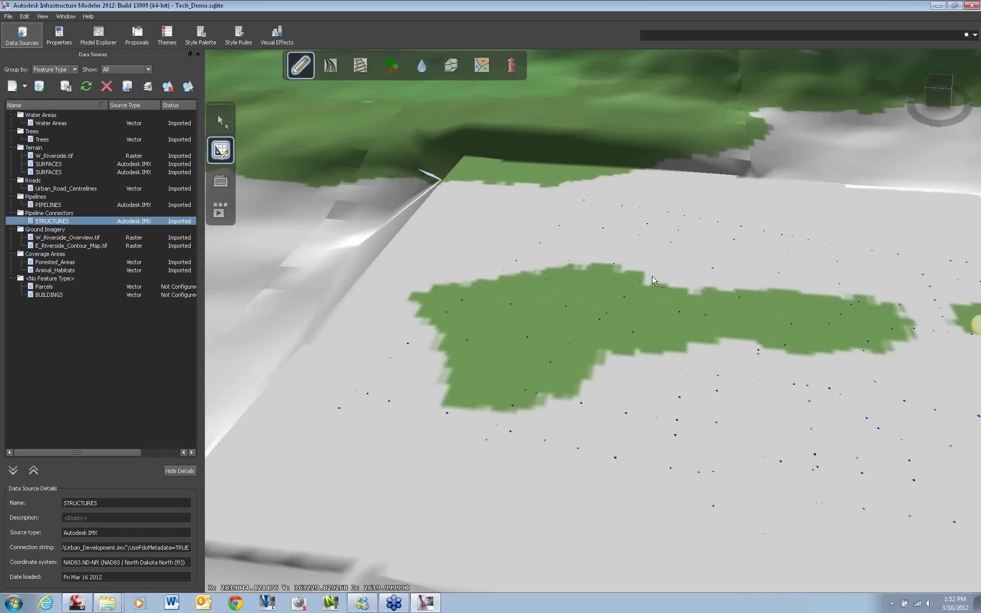
{"action": "scroll", "coordinate": [709, 287], "scroll_direction": "down", "scroll_amount": 2}
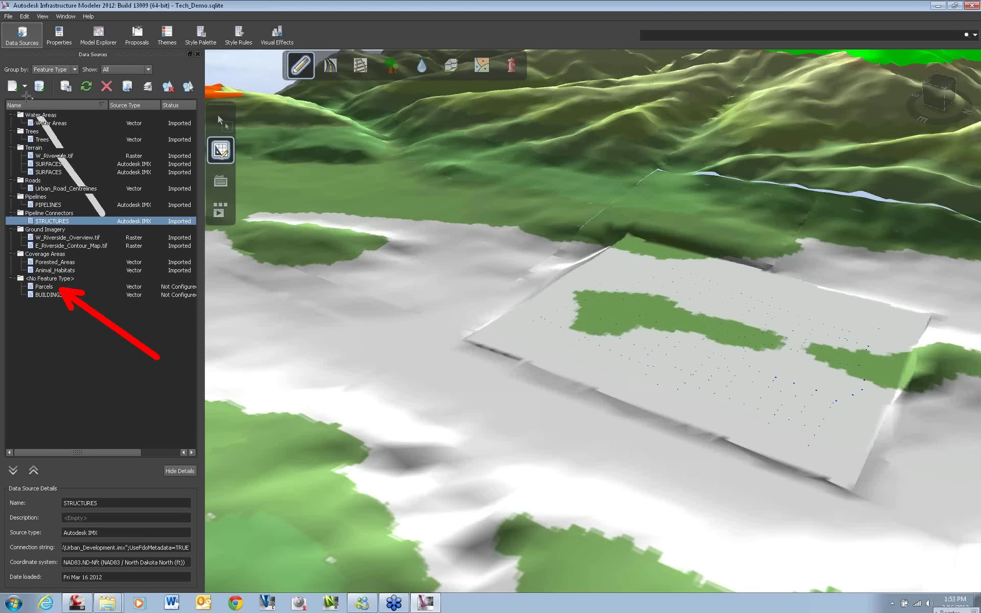
- Configure Parcels as Coverage Areas with Name as name, Building_type as description, then import
{"action": "right_click", "coordinate": [44, 290]}
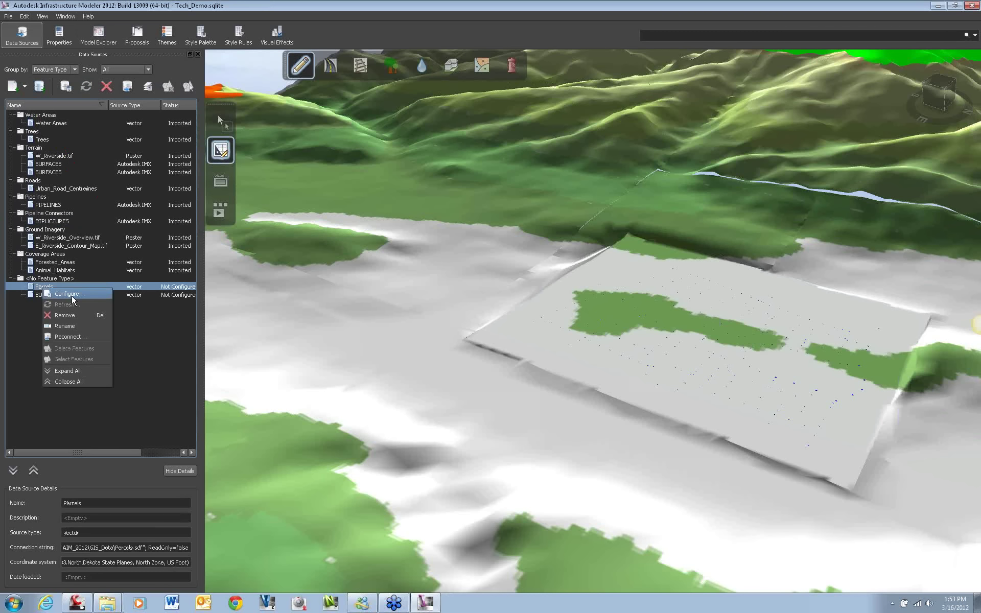
{"action": "left_click", "coordinate": [70, 294]}
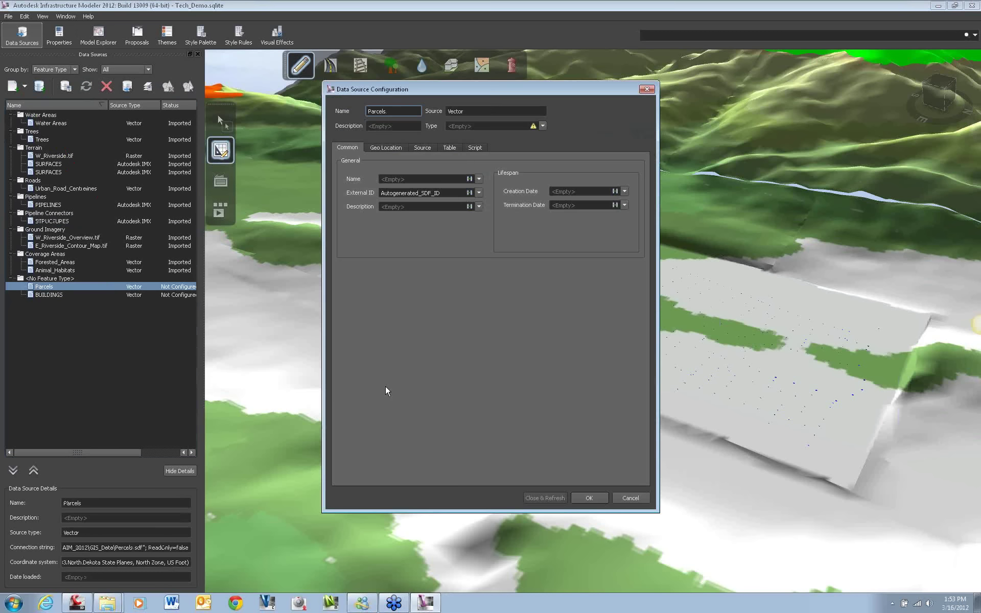
{"action": "left_click", "coordinate": [540, 126]}
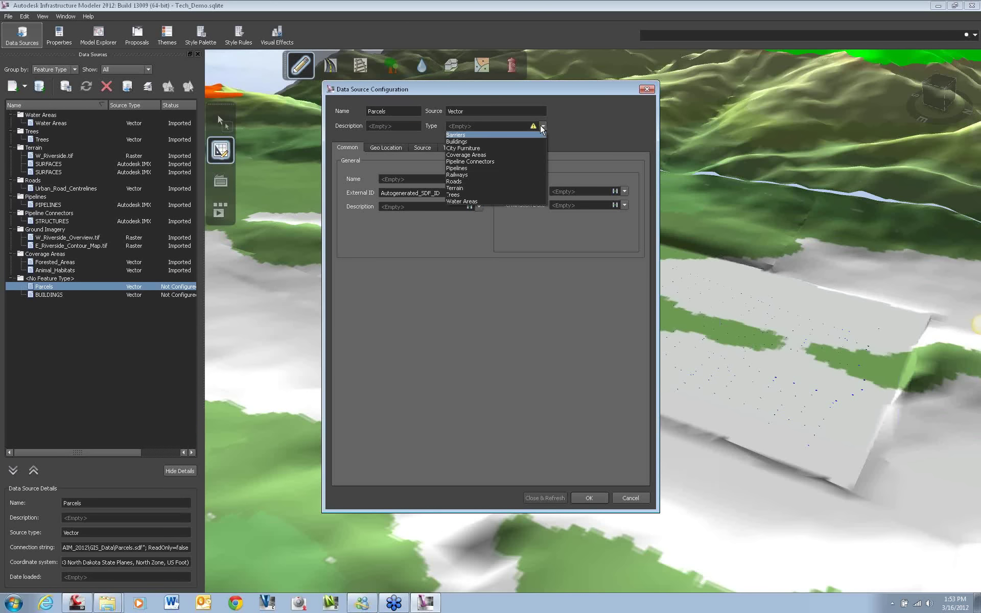
{"action": "left_click", "coordinate": [491, 154]}
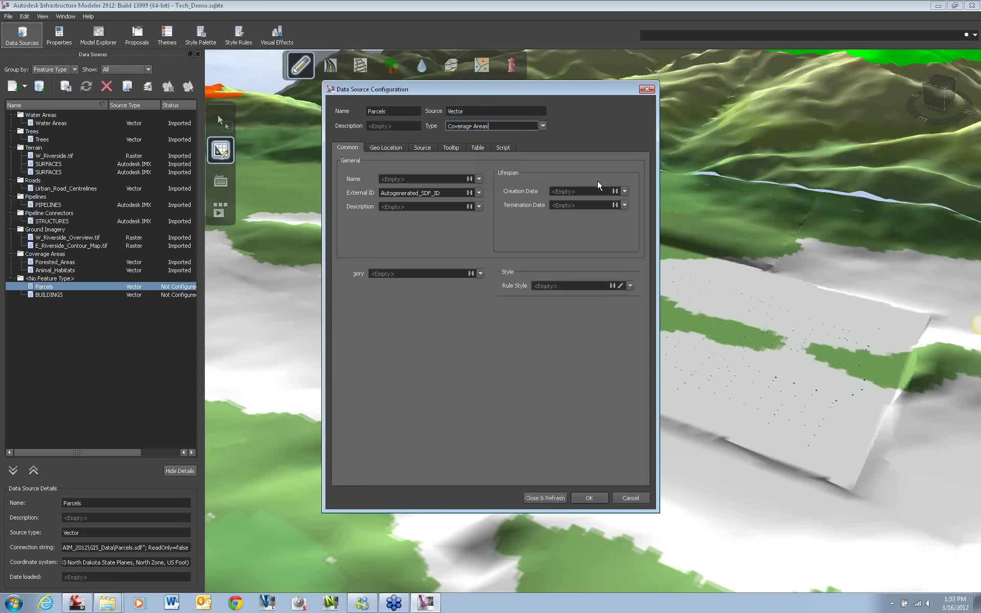
{"action": "left_click", "coordinate": [479, 178]}
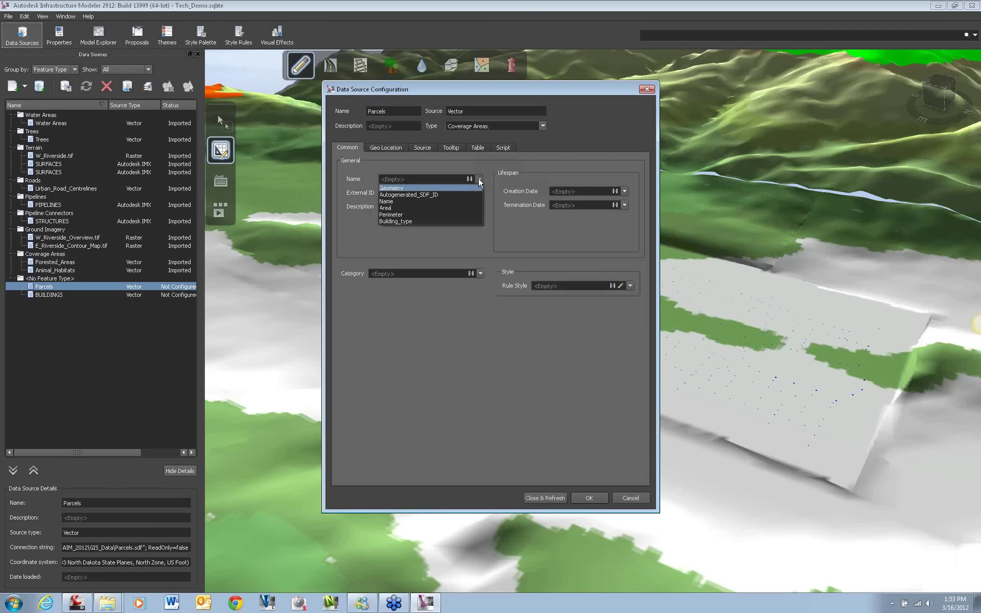
{"action": "left_click", "coordinate": [395, 200]}
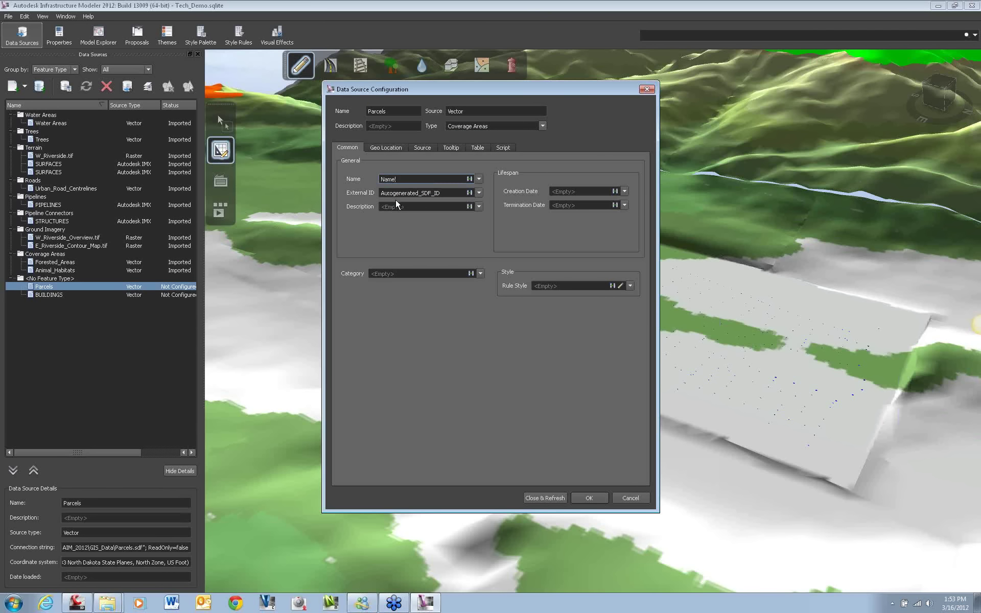
{"action": "left_click", "coordinate": [478, 207]}
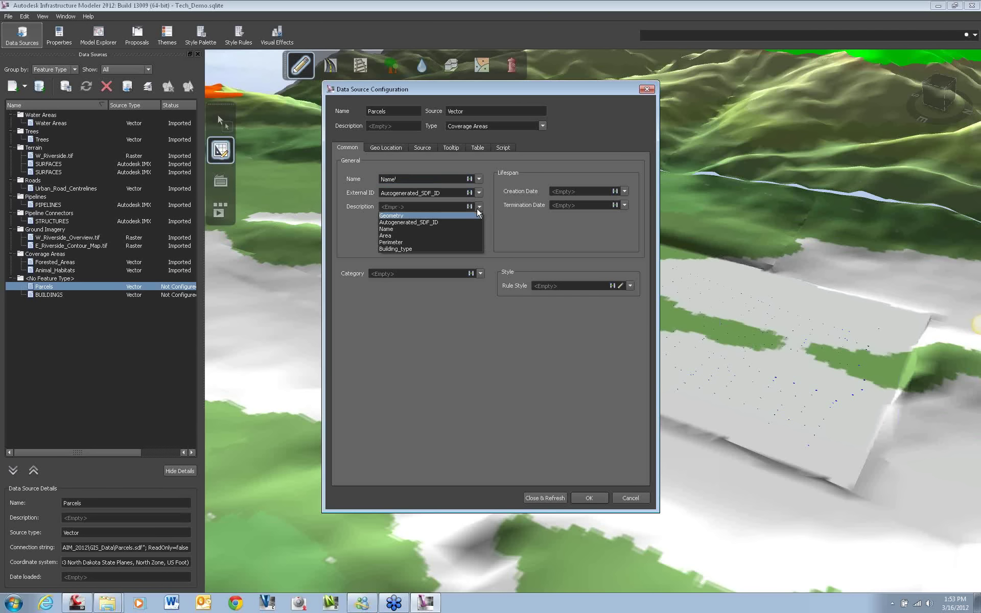
{"action": "left_click", "coordinate": [416, 249]}
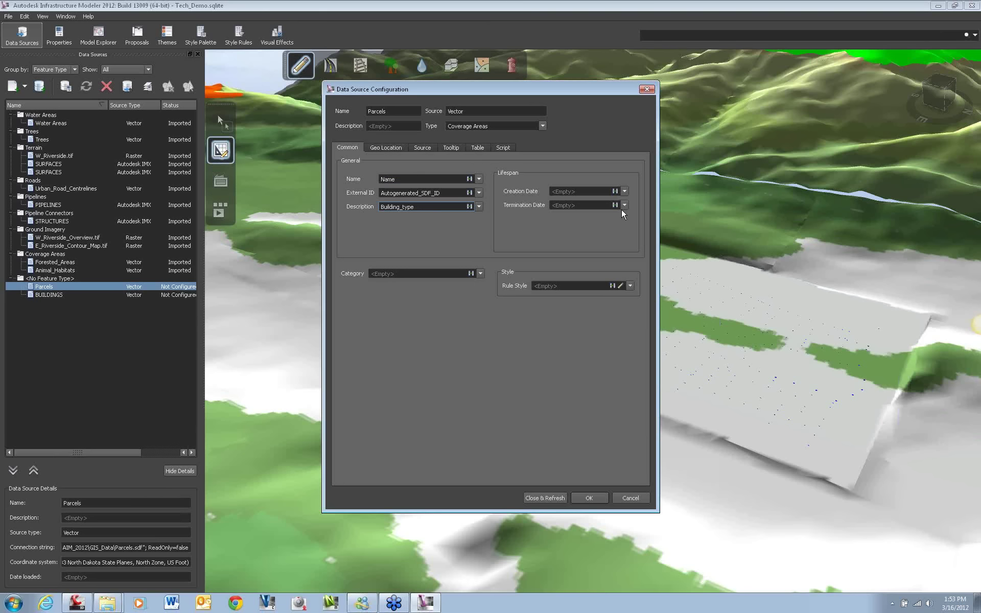
{"action": "left_click", "coordinate": [401, 147]}
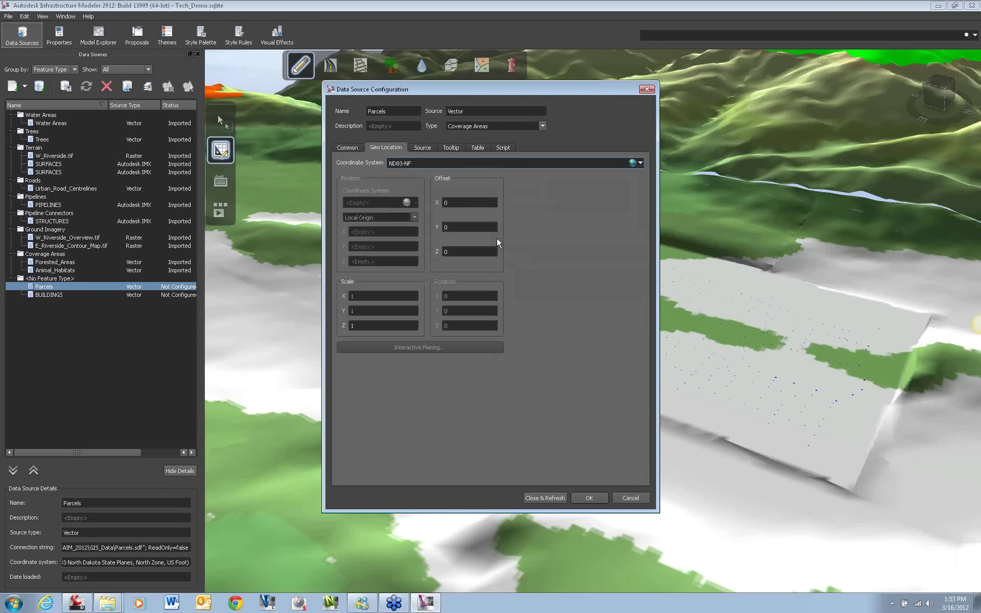
{"action": "left_click", "coordinate": [552, 497]}
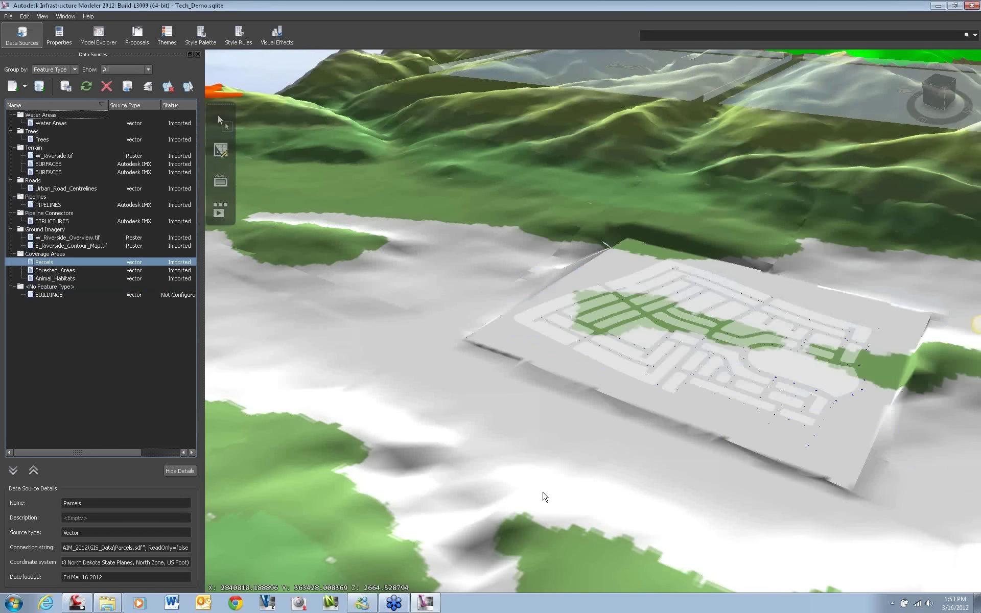
- Zoom and tilt over the parcel layout, then select BUILDINGS to see its source details
{"action": "scroll", "coordinate": [714, 356], "scroll_direction": "up", "scroll_amount": 5}
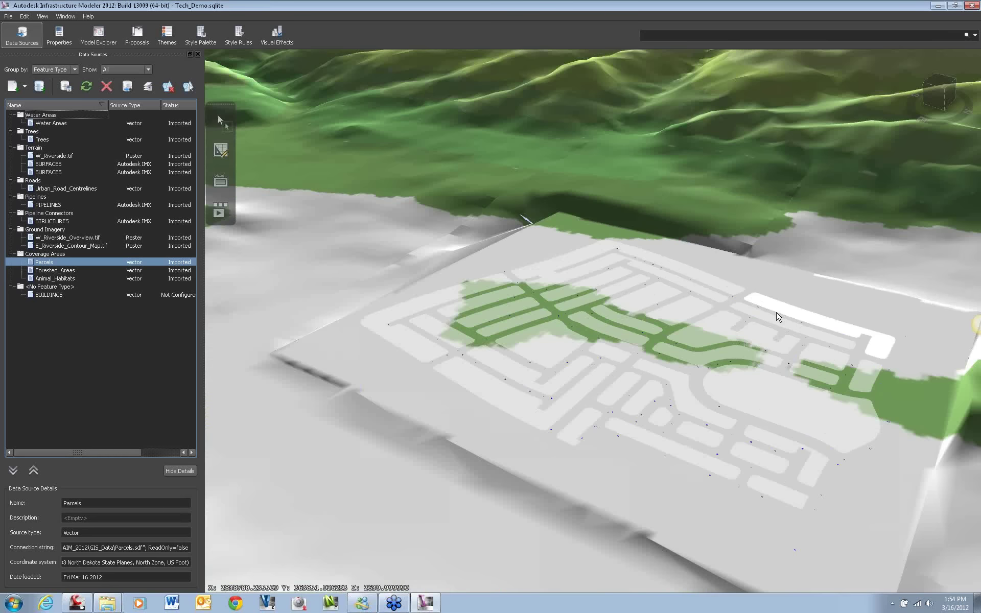
{"action": "scroll", "coordinate": [713, 356], "scroll_direction": "up", "scroll_amount": 5}
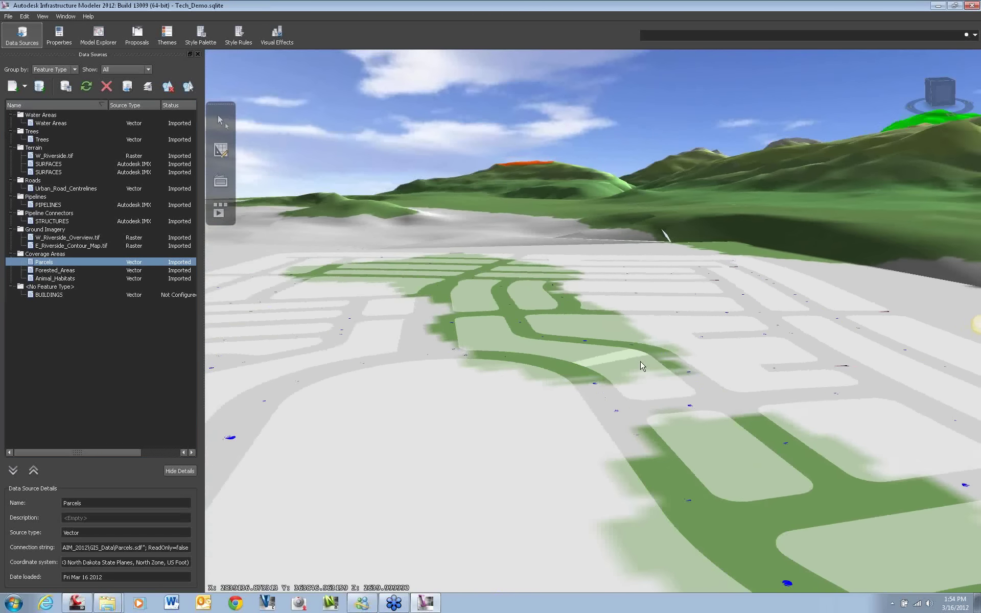
{"action": "middle_click_drag", "start_coordinate": [643, 366], "coordinate": [589, 329]}
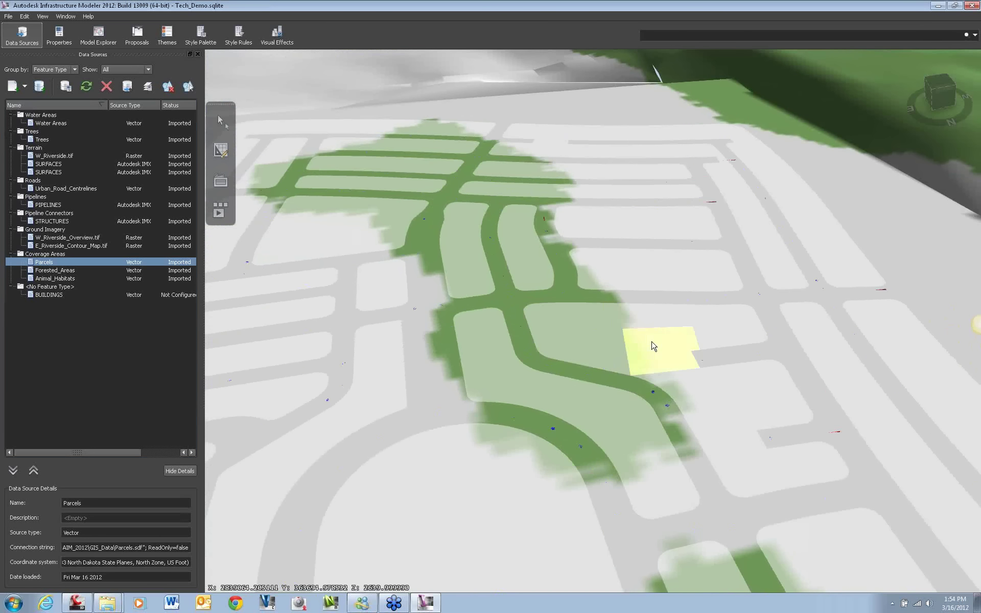
{"action": "scroll", "coordinate": [613, 380], "scroll_direction": "down", "scroll_amount": 10}
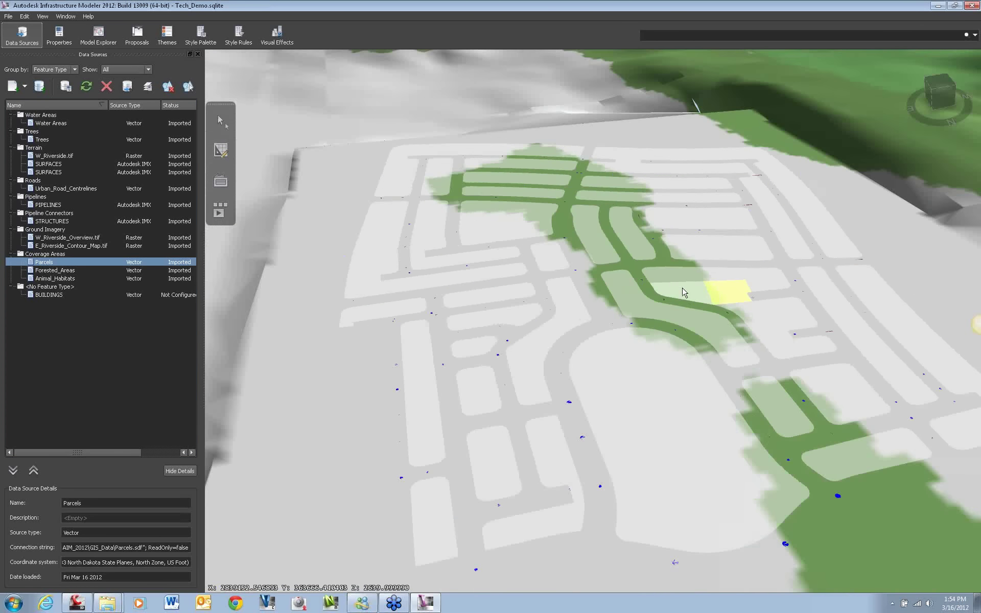
{"action": "scroll", "coordinate": [612, 337], "scroll_direction": "up", "scroll_amount": 5}
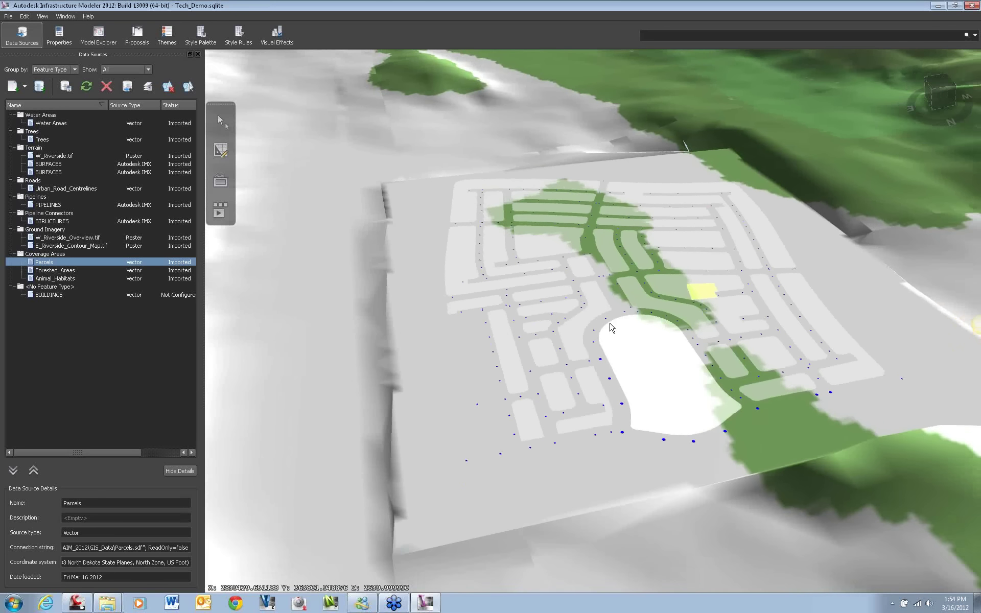
{"action": "scroll", "coordinate": [587, 345], "scroll_direction": "down", "scroll_amount": 3}
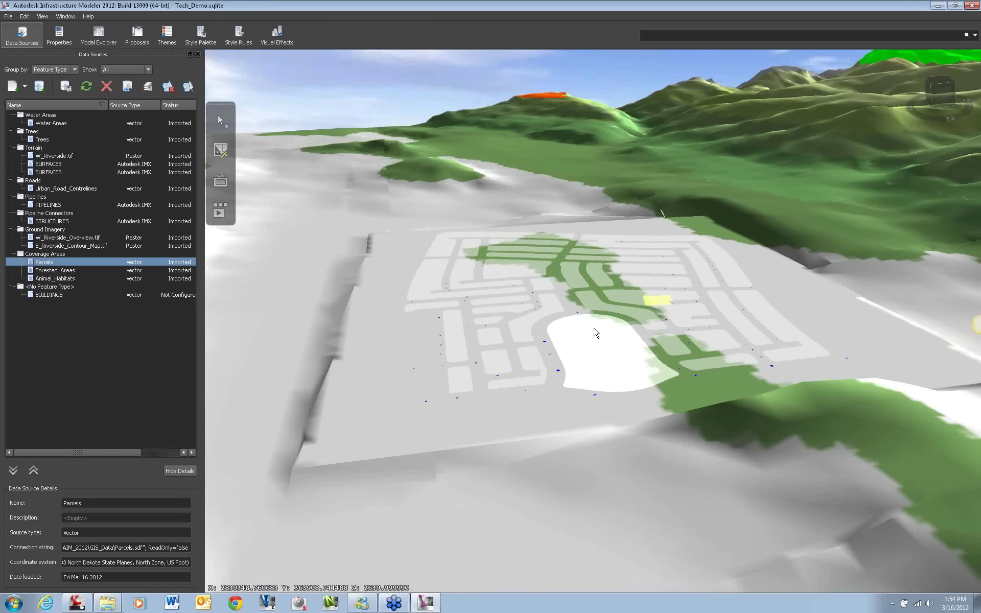
{"action": "left_click_drag", "start_coordinate": [69, 416], "coordinate": [52, 303]}
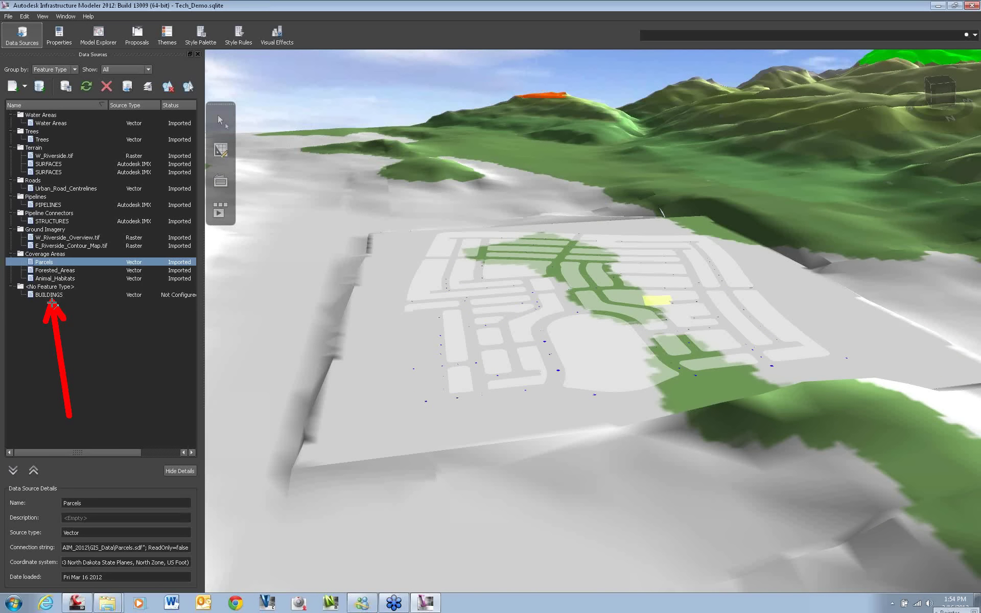
{"action": "left_click", "coordinate": [53, 295]}
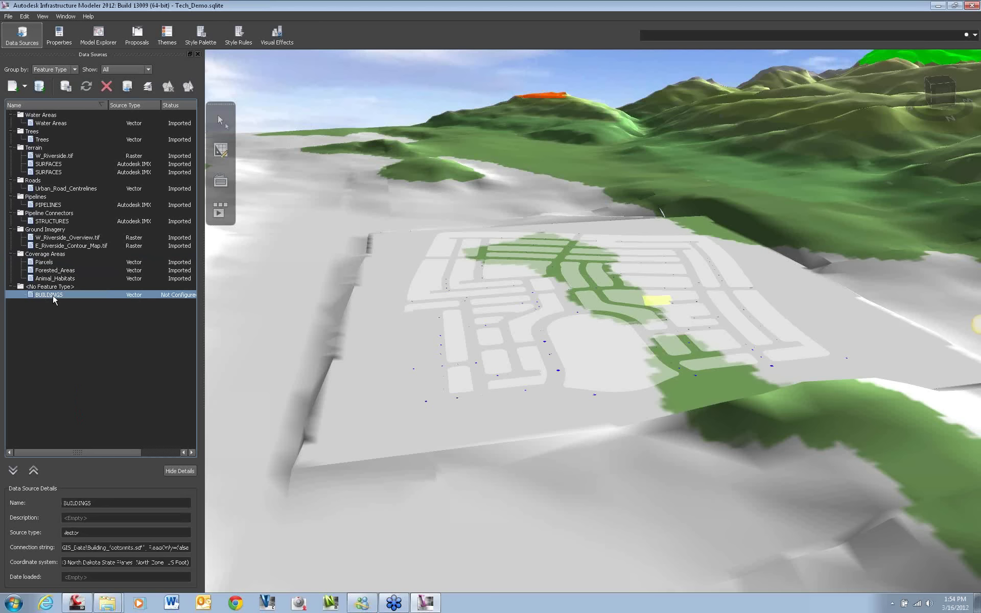
- Configure BUILDINGS as type Buildings, with Floor_Plan as the name and Model as the description
{"action": "right_click", "coordinate": [53, 295]}
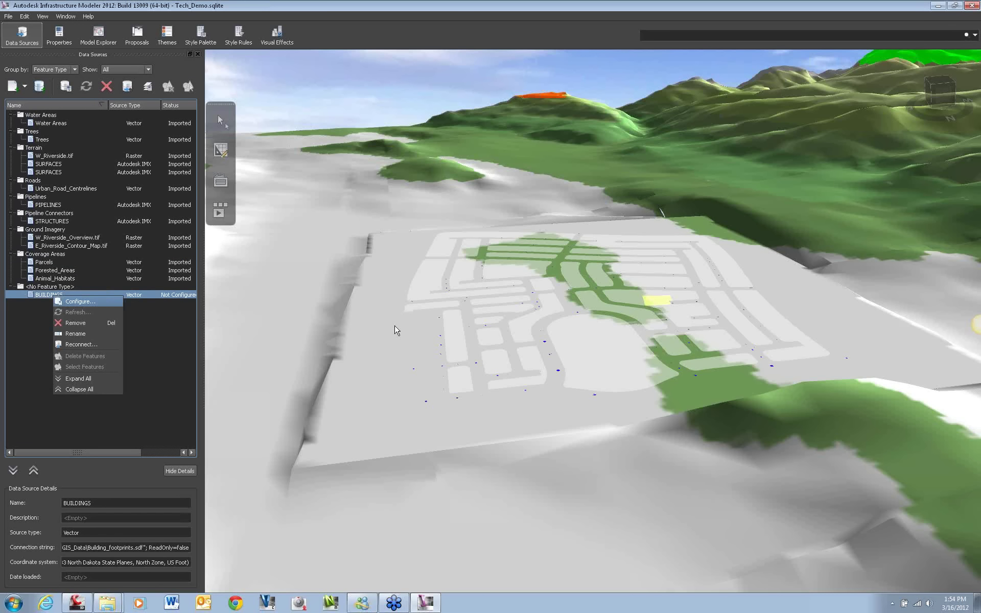
{"action": "key", "text": "Return"}
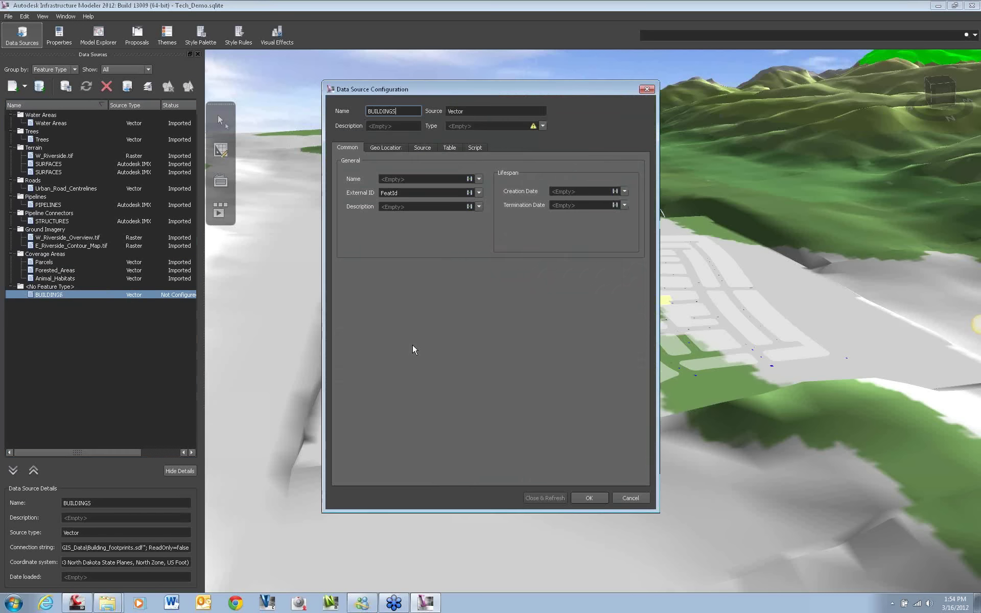
{"action": "left_click", "coordinate": [543, 126]}
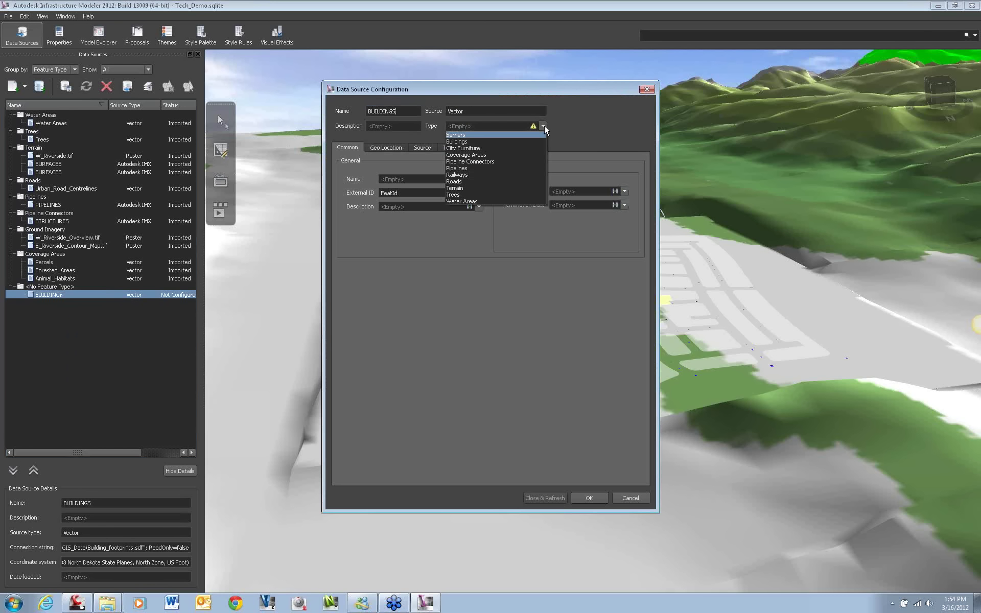
{"action": "left_click", "coordinate": [501, 141]}
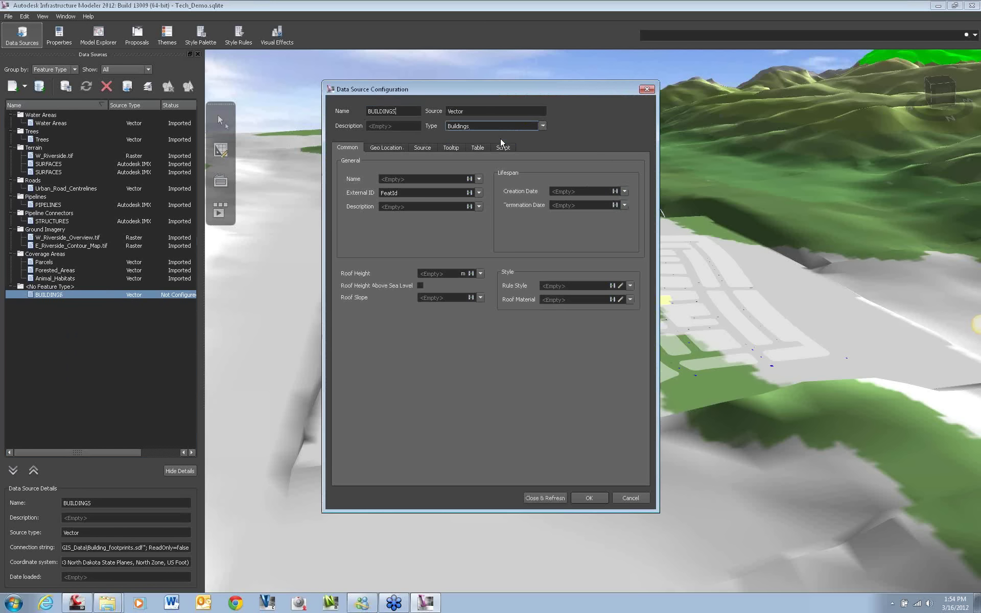
{"action": "left_click", "coordinate": [479, 179]}
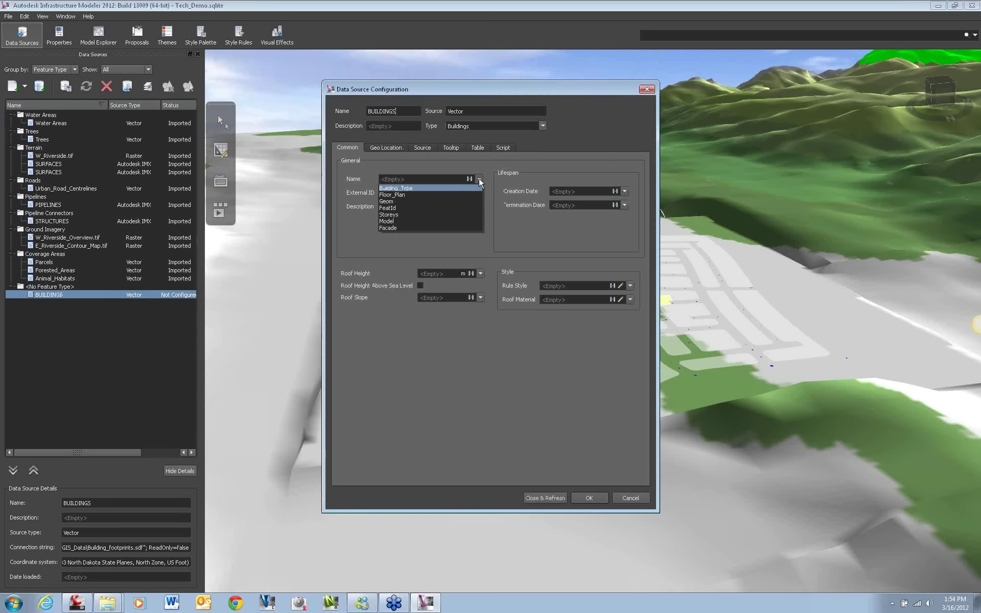
{"action": "left_click", "coordinate": [418, 194]}
{"action": "left_click", "coordinate": [479, 206]}
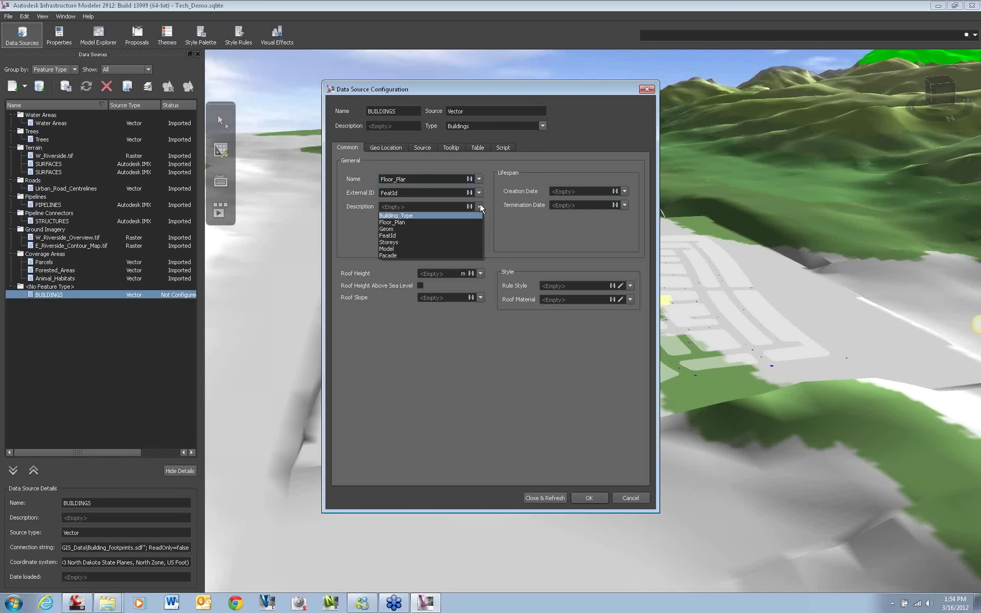
{"action": "left_click", "coordinate": [406, 248]}
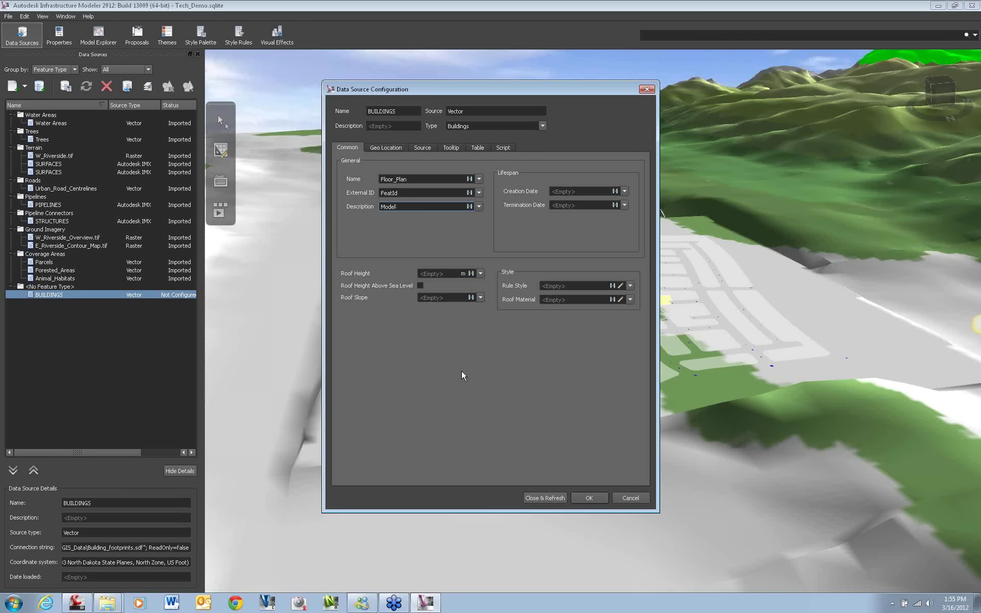
- Set the BUILDINGS Roof Height expression to Storeys * 3.2
{"action": "left_click", "coordinate": [470, 273]}
{"action": "left_click", "coordinate": [471, 274]}
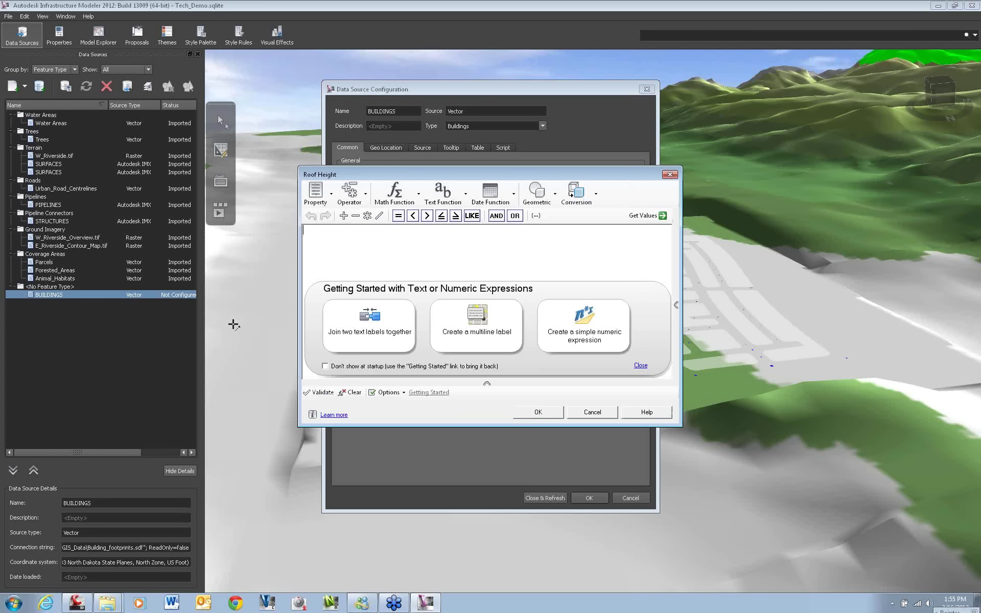
{"action": "left_click_drag", "start_coordinate": [224, 326], "coordinate": [306, 210]}
{"action": "key", "text": "Escape"}
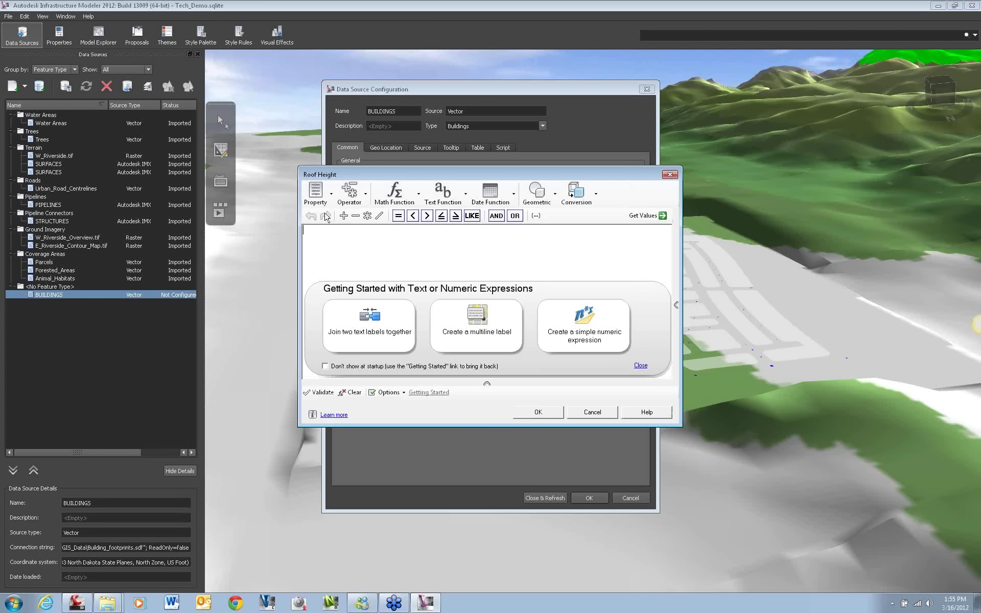
{"action": "left_click", "coordinate": [322, 205]}
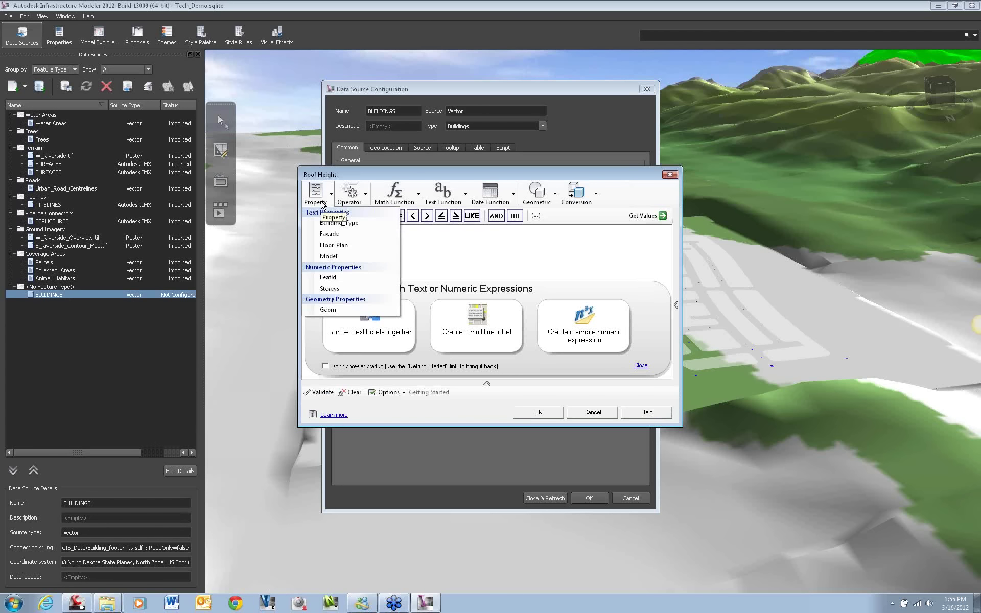
{"action": "left_click", "coordinate": [339, 289]}
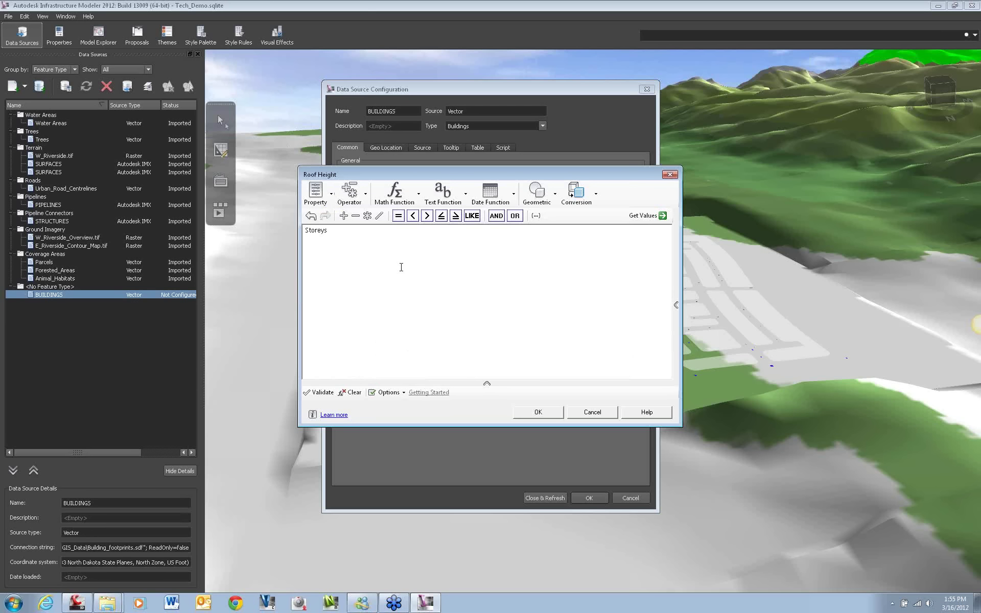
{"action": "left_click", "coordinate": [368, 215]}
{"action": "type", "text": "3.2"}
{"action": "left_click", "coordinate": [549, 413]}
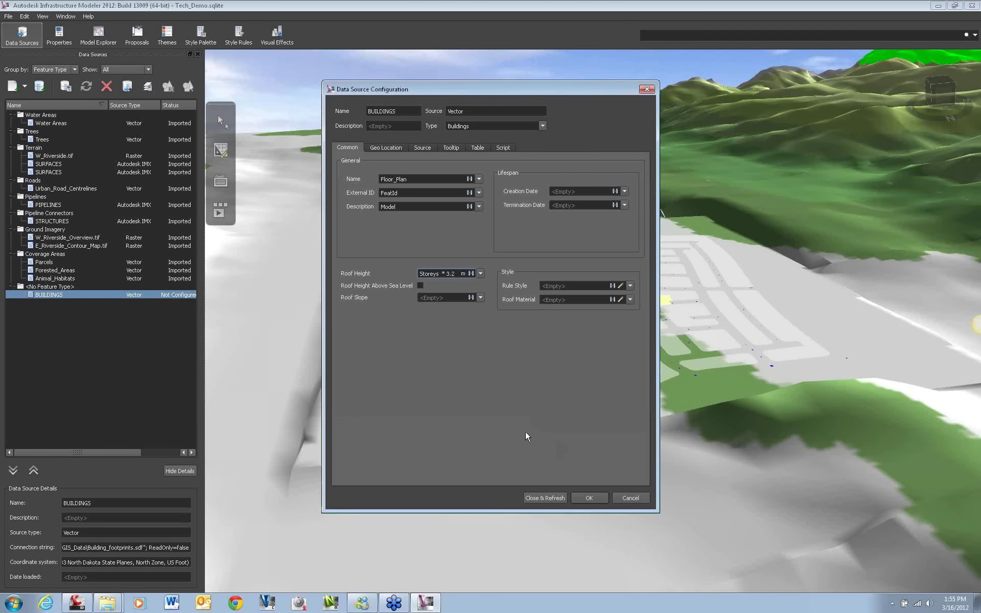
- Set the BUILDINGS roof slope to 7
{"action": "left_click", "coordinate": [444, 297]}
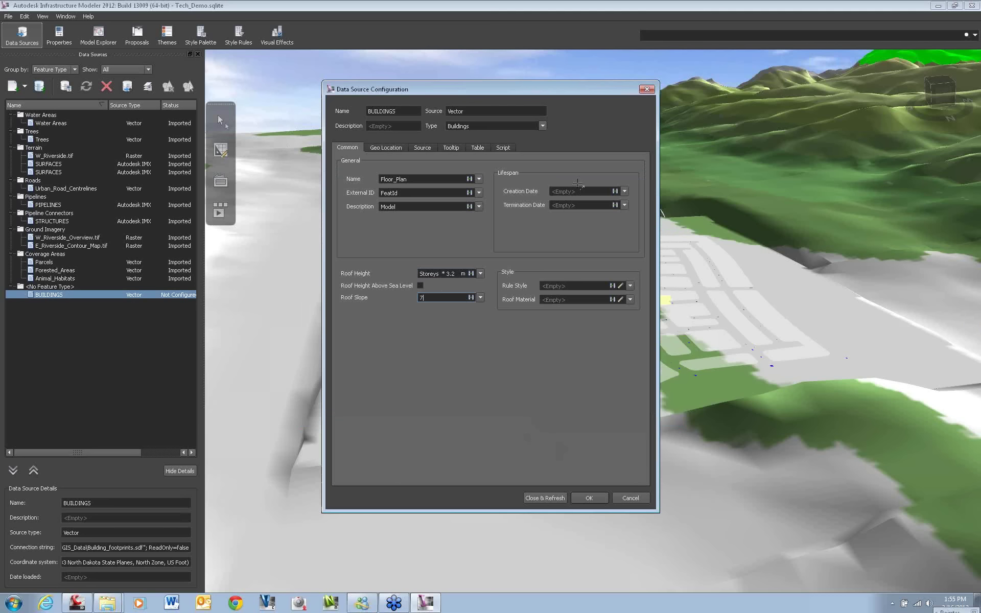
{"action": "left_click_drag", "start_coordinate": [569, 171], "coordinate": [556, 280]}
{"action": "key", "text": "Escape"}
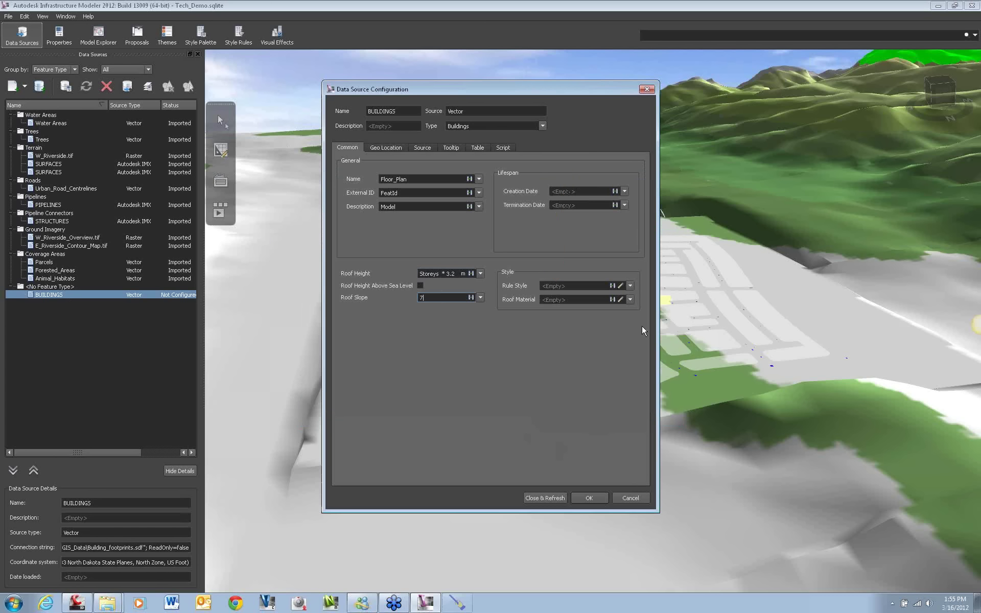
- Apply the Paulus style from Brick Facade Styles as the BUILDINGS rule style
{"action": "left_click", "coordinate": [621, 285]}
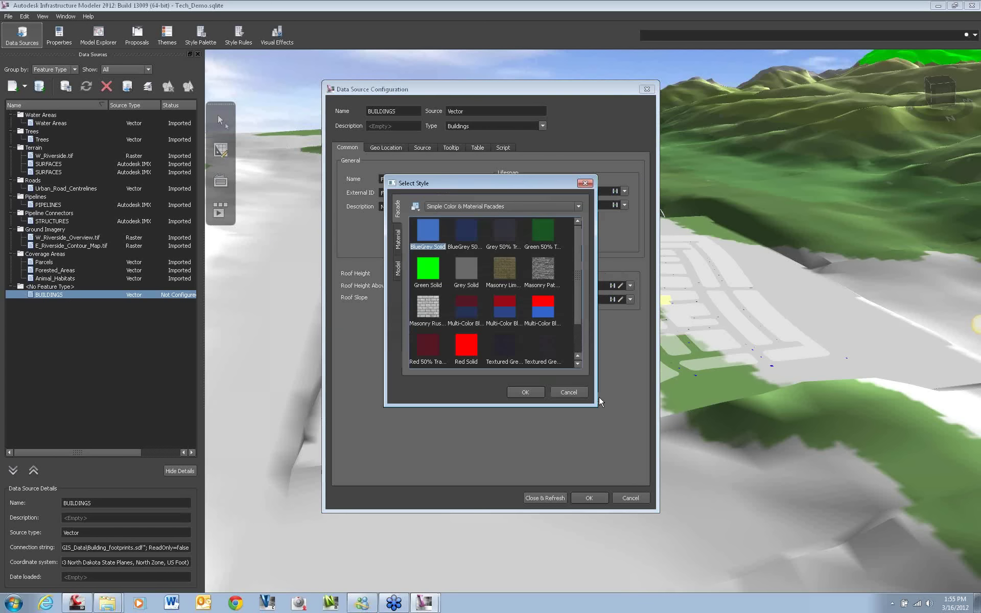
{"action": "left_click", "coordinate": [485, 206]}
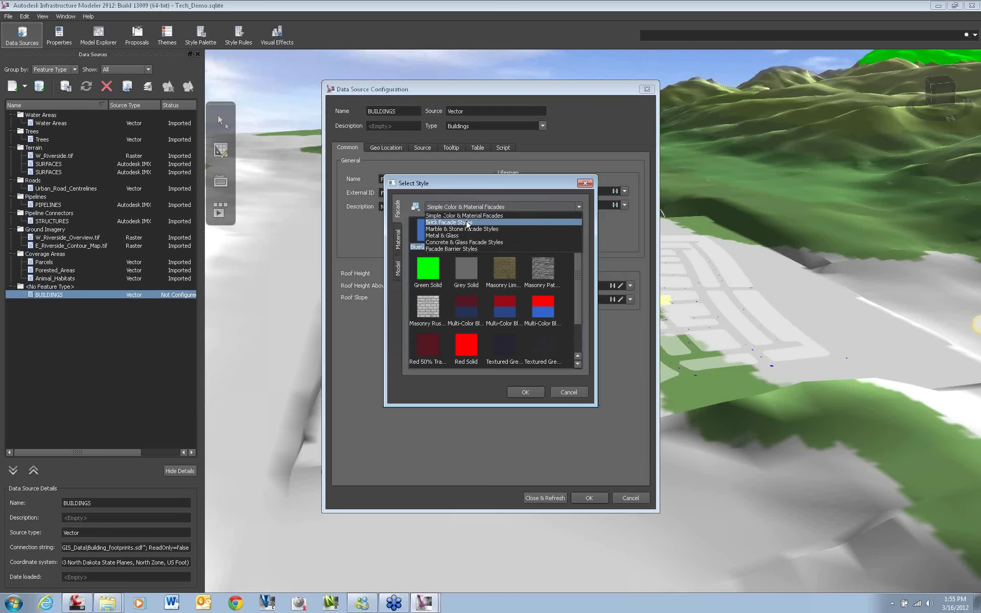
{"action": "left_click", "coordinate": [467, 223]}
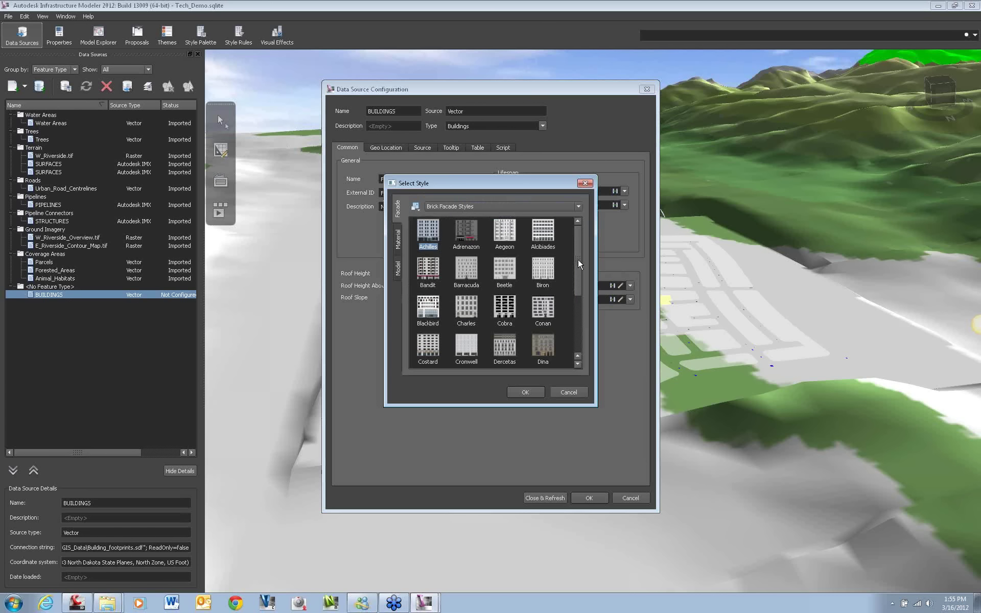
{"action": "left_click_drag", "start_coordinate": [578, 260], "coordinate": [582, 323]}
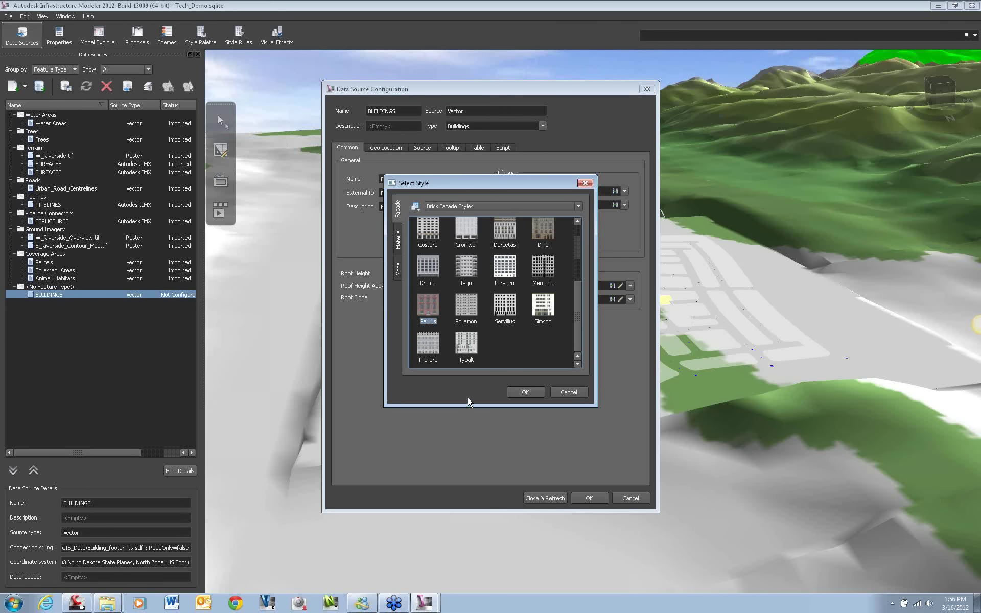
{"action": "left_click", "coordinate": [524, 394]}
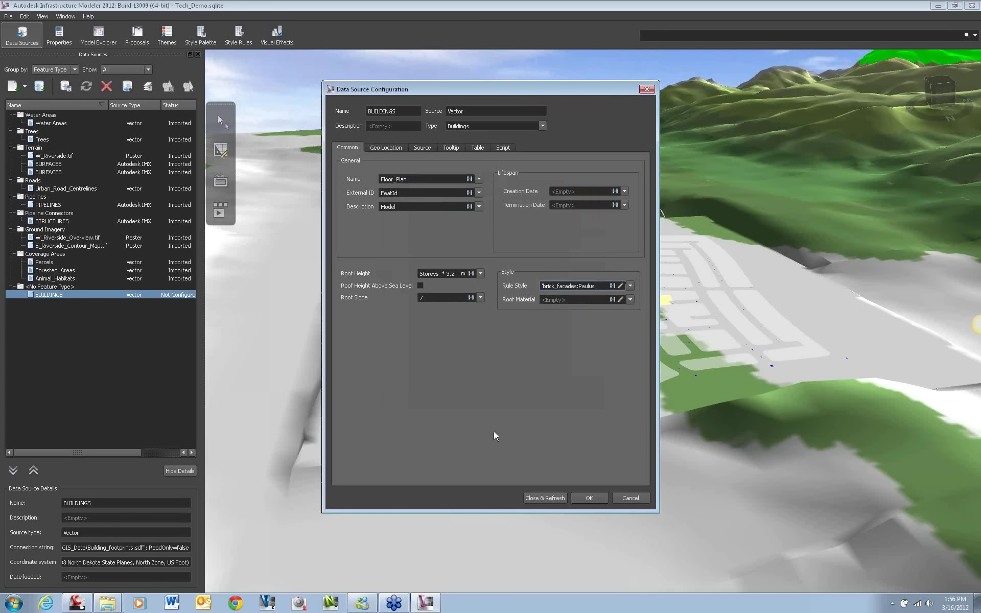
- Set the roof material to Slate Blue from the Roofing Materials library
{"action": "left_click", "coordinate": [584, 301]}
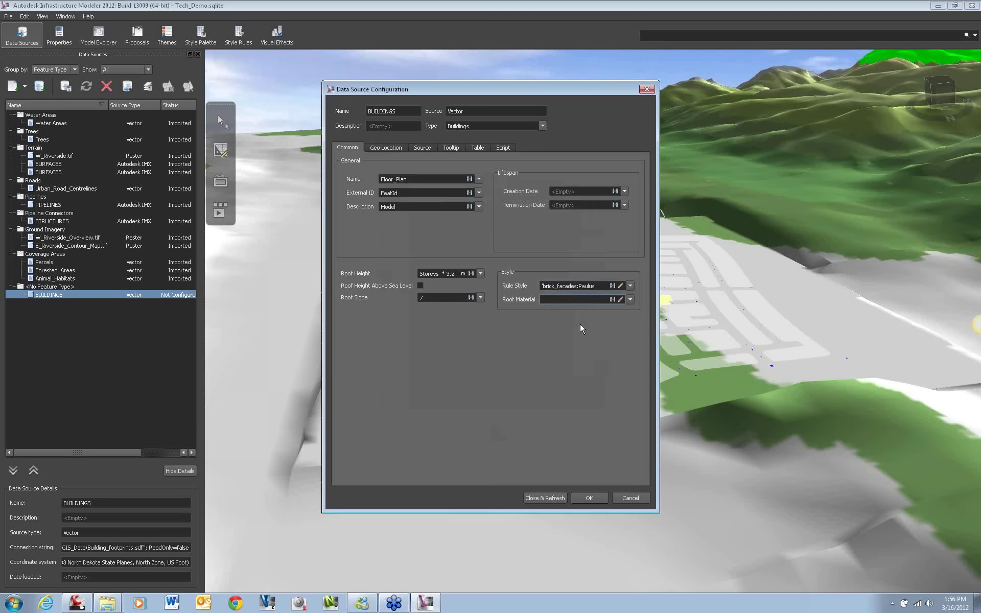
{"action": "left_click", "coordinate": [620, 300]}
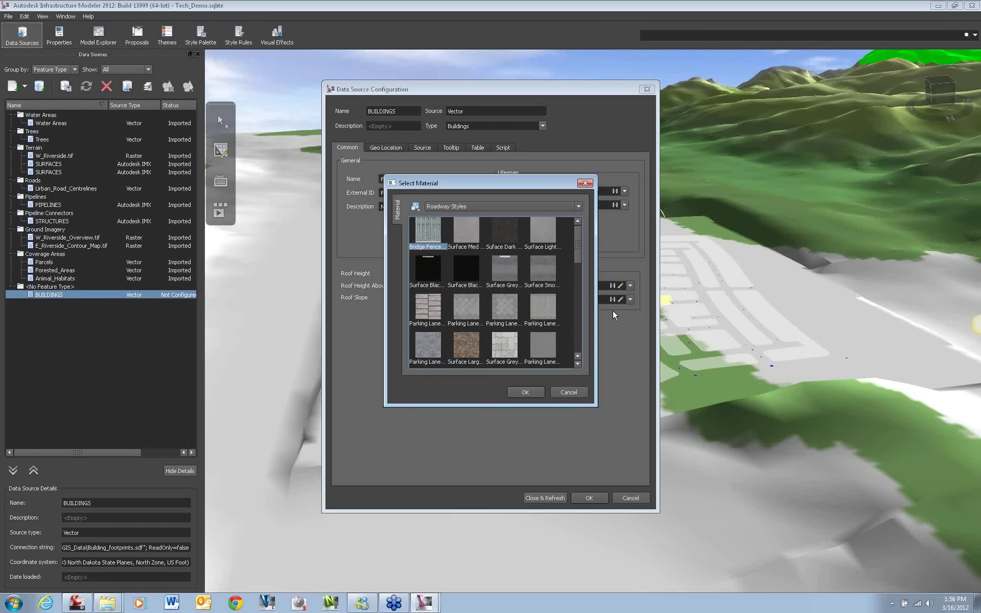
{"action": "left_click", "coordinate": [448, 208]}
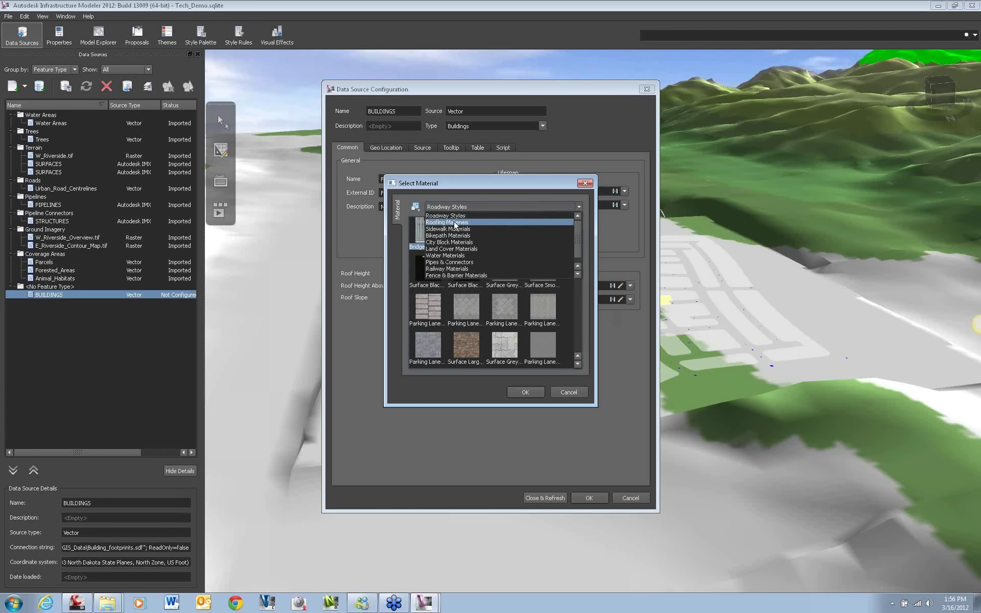
{"action": "left_click", "coordinate": [454, 223]}
{"action": "left_click", "coordinate": [576, 336]}
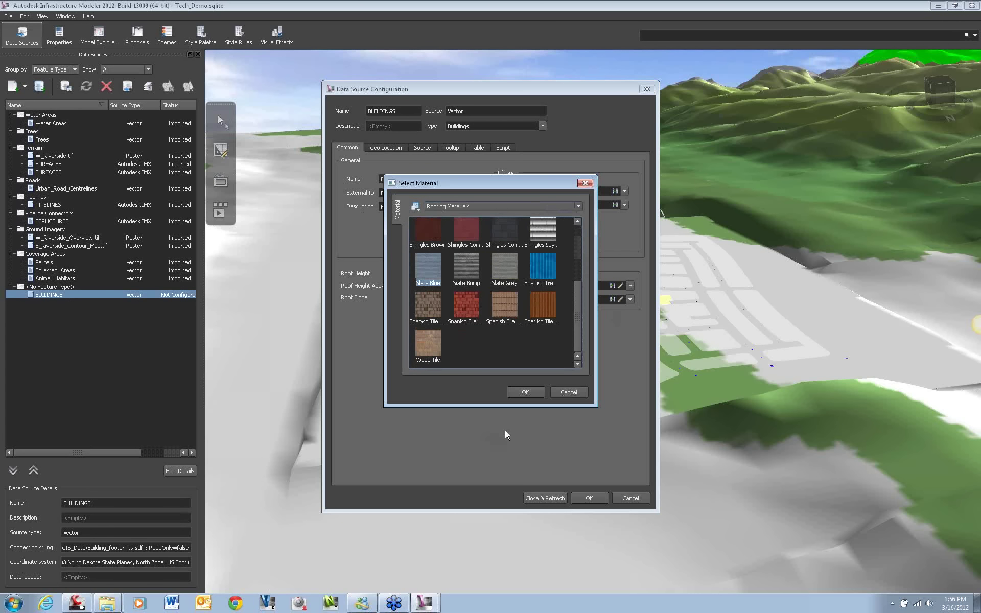
{"action": "left_click", "coordinate": [523, 392]}
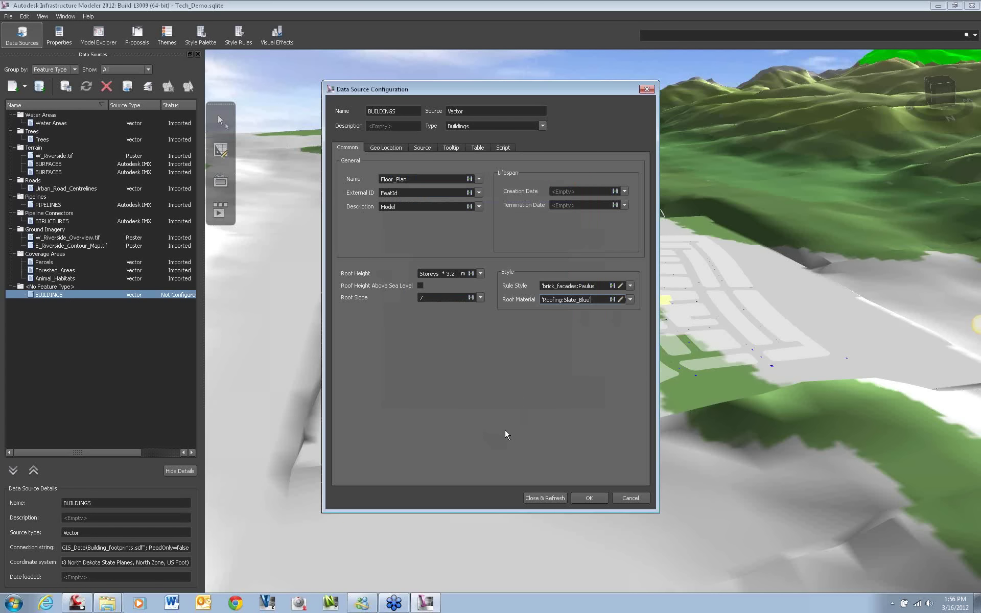
- Set BUILDINGS draping to Drape, then Close & Refresh to import the buildings
{"action": "left_click", "coordinate": [389, 148]}
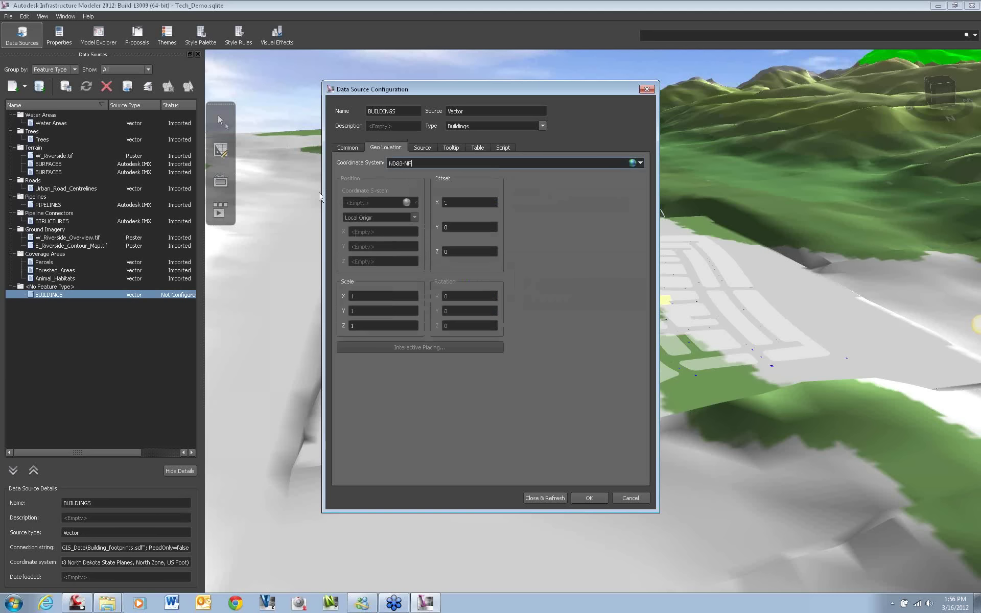
{"action": "left_click", "coordinate": [427, 148]}
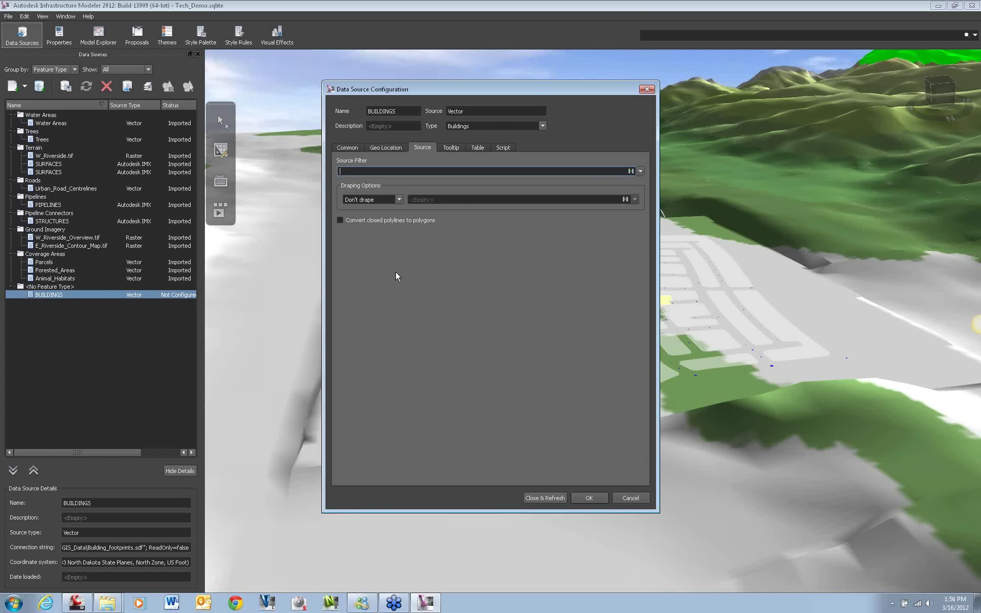
{"action": "left_click_drag", "start_coordinate": [401, 278], "coordinate": [380, 207]}
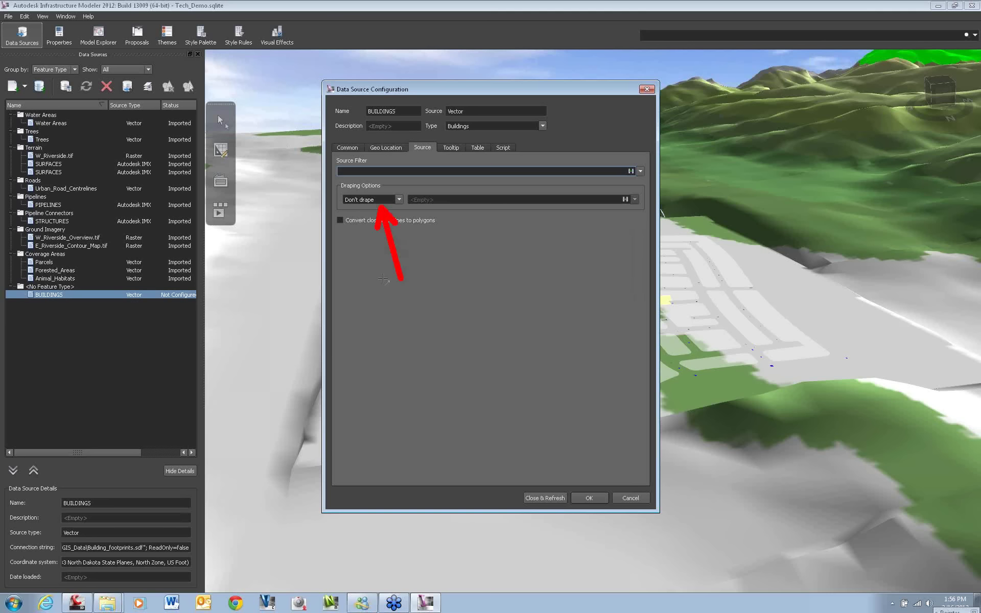
{"action": "left_click", "coordinate": [395, 198]}
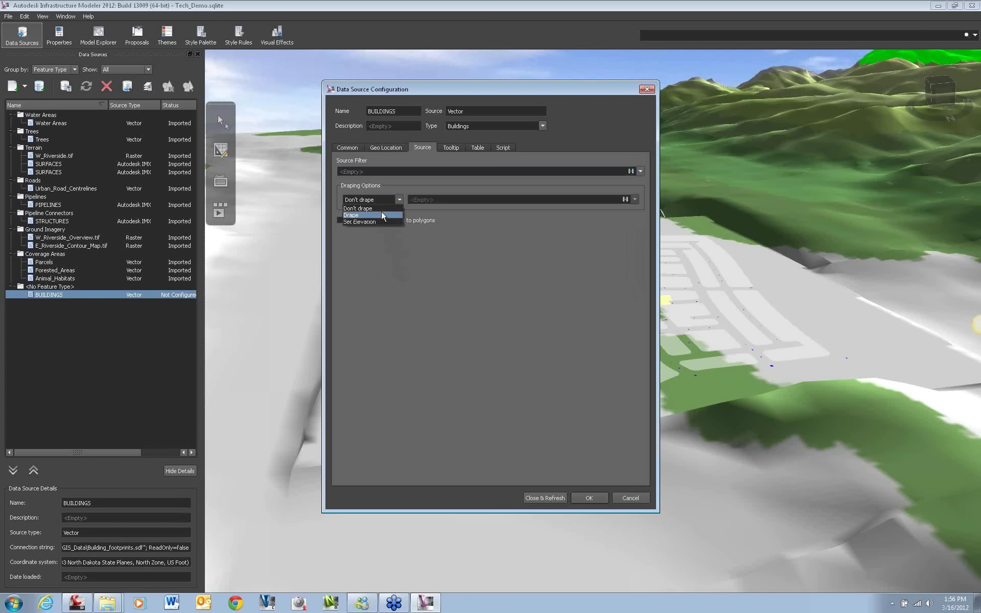
{"action": "left_click", "coordinate": [380, 216]}
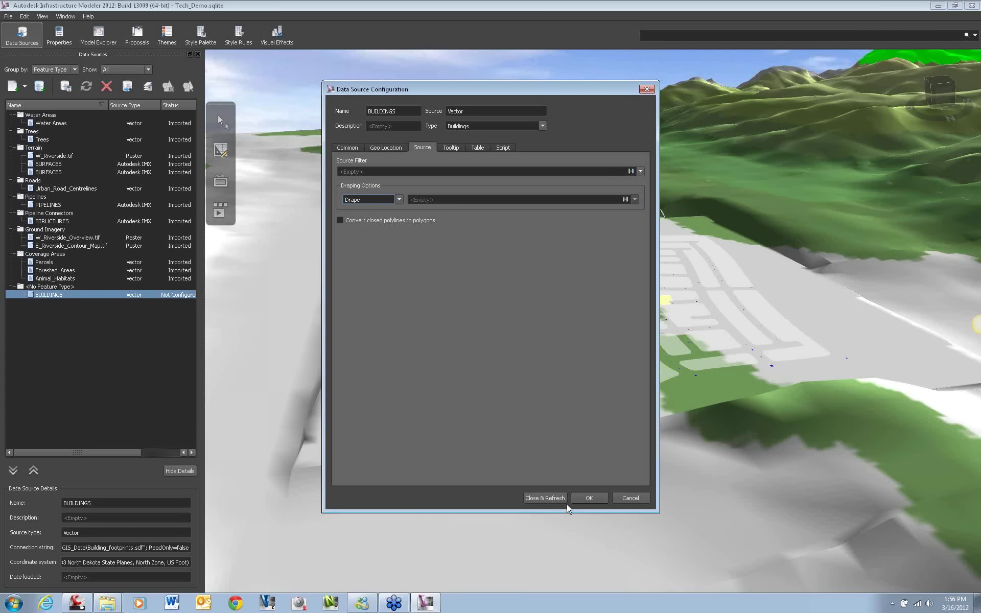
{"action": "left_click", "coordinate": [544, 497]}
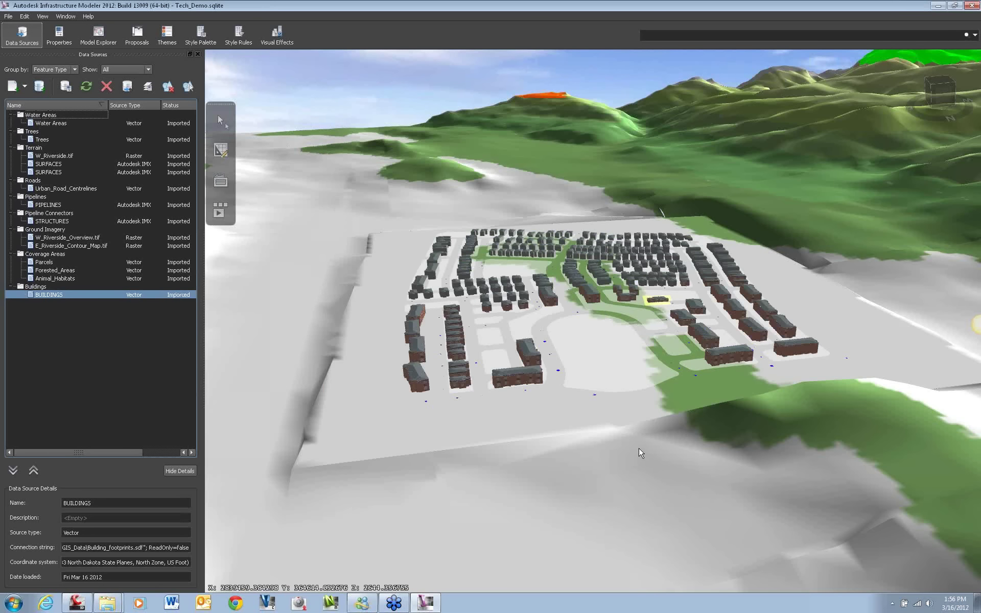
- Zoom in and orbit the 3D view for a street-level look at the brick buildings
{"action": "scroll", "coordinate": [628, 337], "scroll_direction": "up", "scroll_amount": 5}
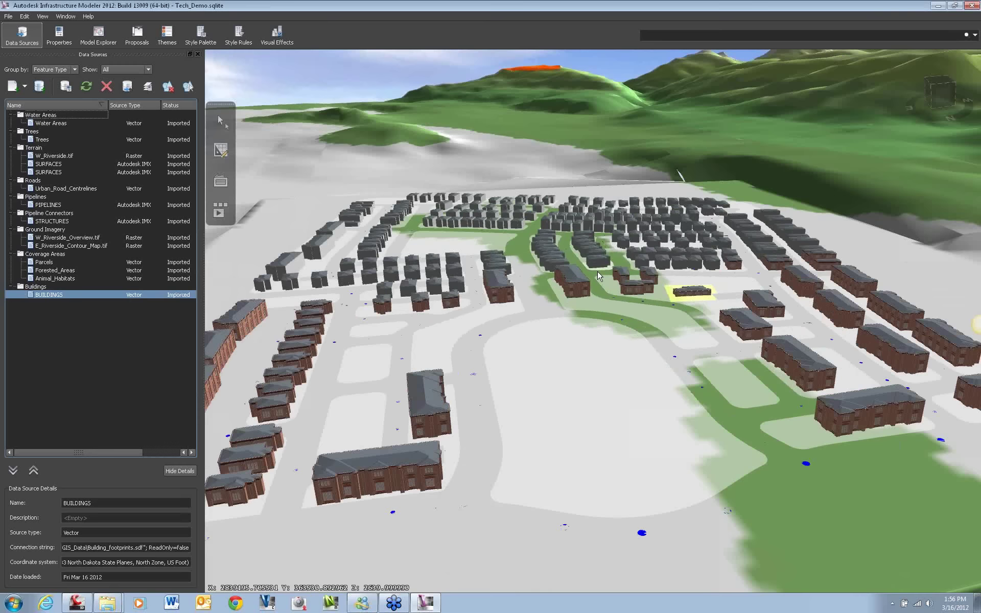
{"action": "scroll", "coordinate": [618, 261], "scroll_direction": "up", "scroll_amount": 6}
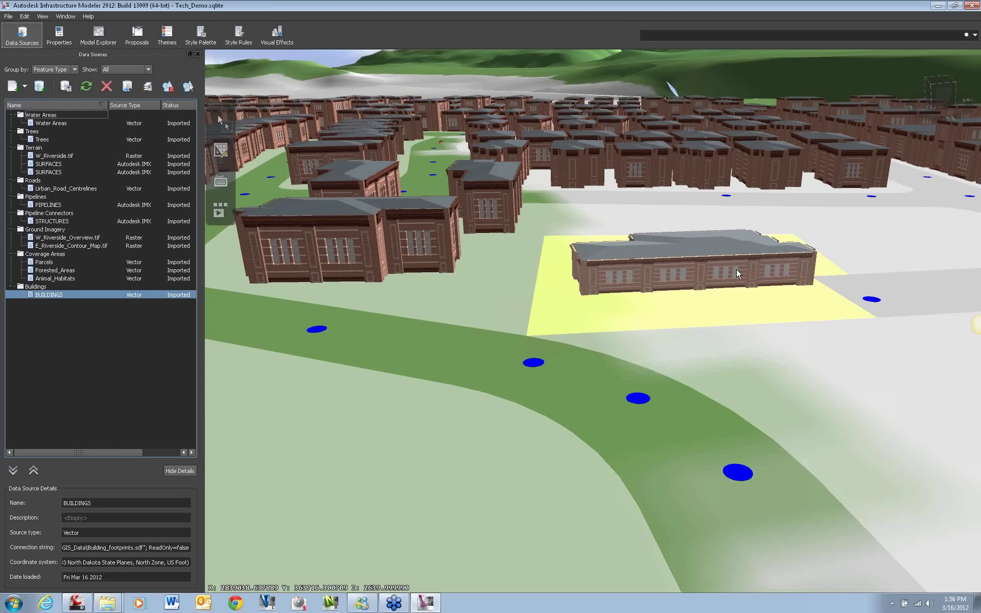
{"action": "scroll", "coordinate": [469, 316], "scroll_direction": "up", "scroll_amount": 5}
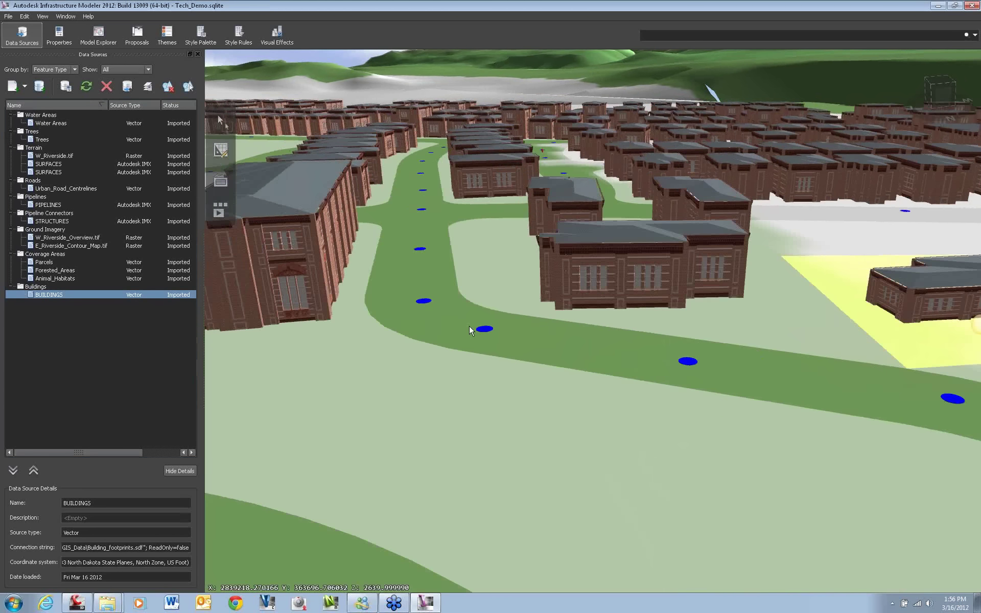
{"action": "middle_click_drag", "start_coordinate": [469, 326], "coordinate": [742, 344]}
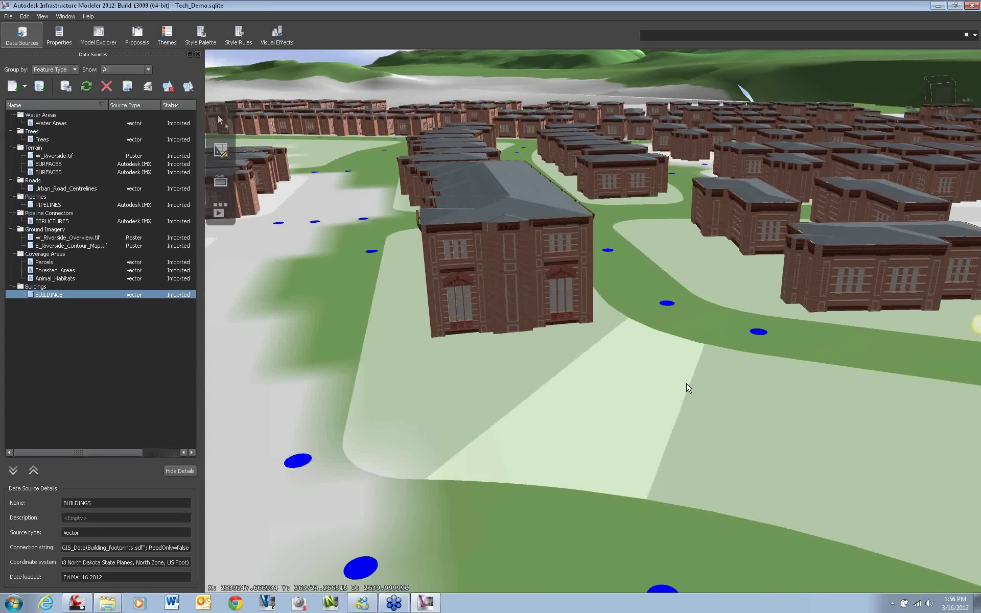
{"action": "middle_click_drag", "start_coordinate": [688, 388], "coordinate": [580, 321]}
{"action": "scroll", "coordinate": [727, 383], "scroll_direction": "up", "scroll_amount": 5}
{"action": "scroll", "coordinate": [727, 383], "scroll_direction": "down", "scroll_amount": 5}
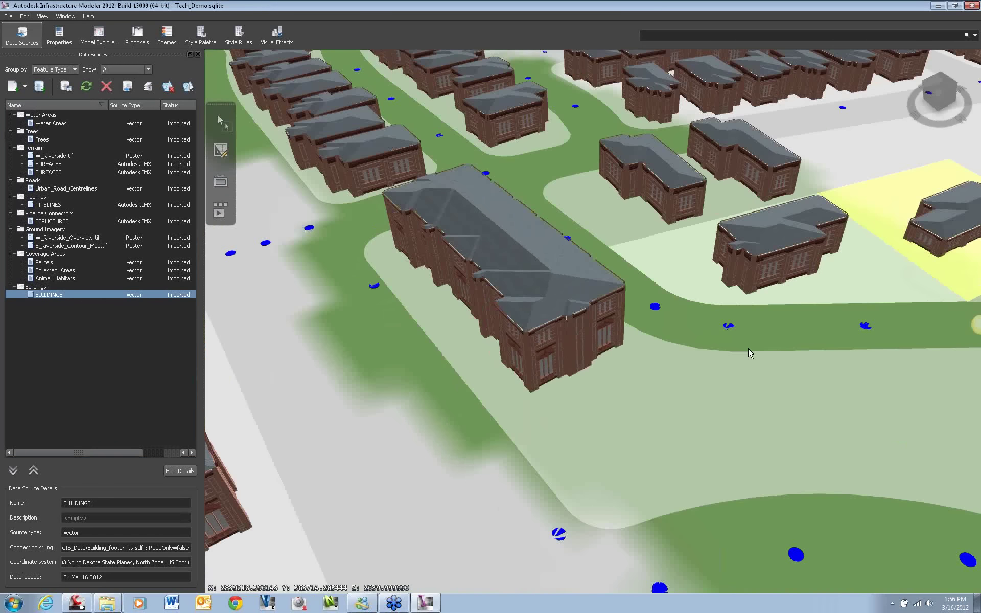
{"action": "middle_click_drag", "start_coordinate": [727, 379], "coordinate": [595, 309]}
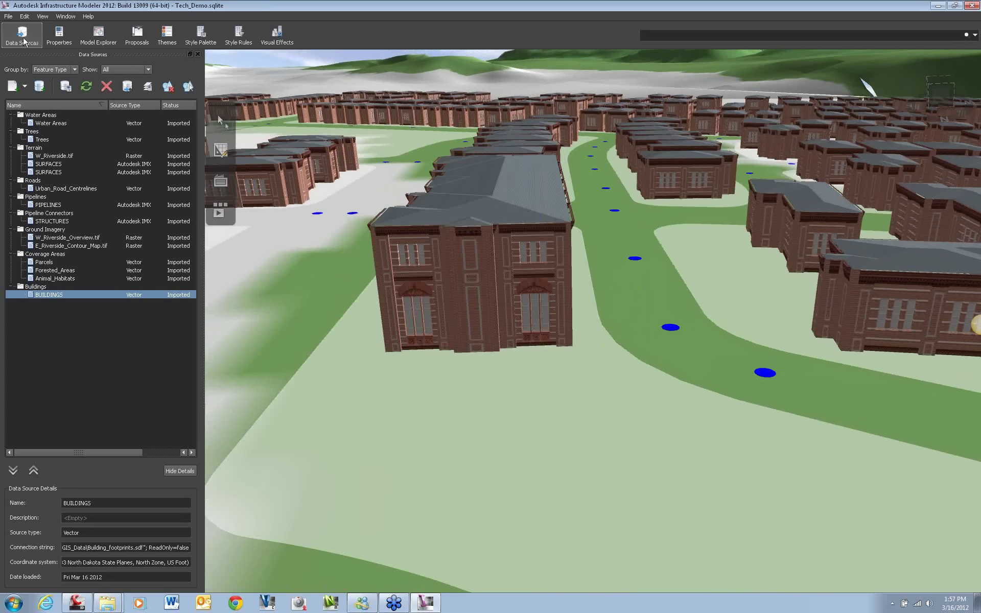
- Show the Roads layer through the Base Model Layers management options
{"action": "left_click", "coordinate": [99, 34]}
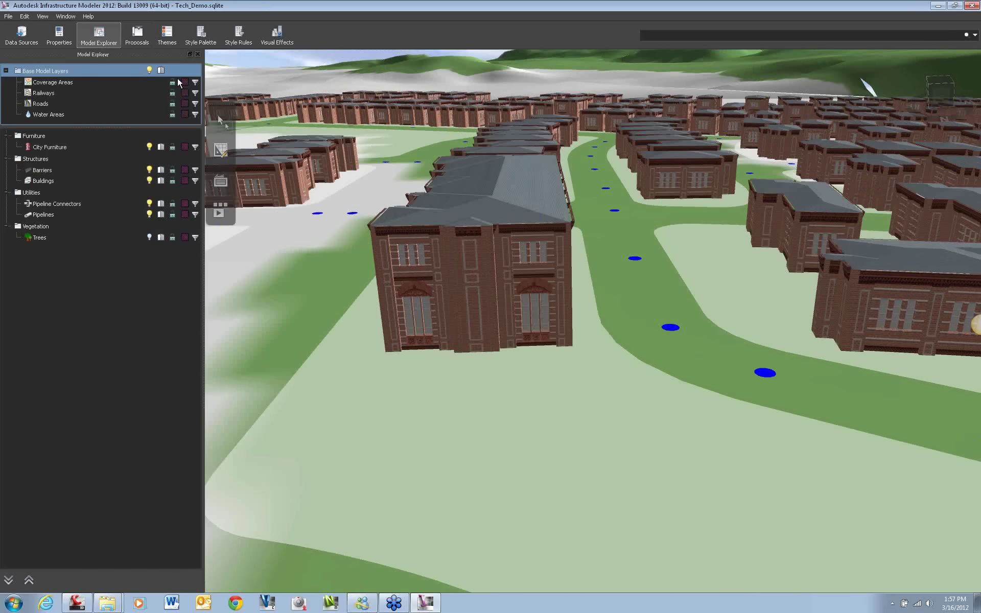
{"action": "right_click", "coordinate": [122, 71]}
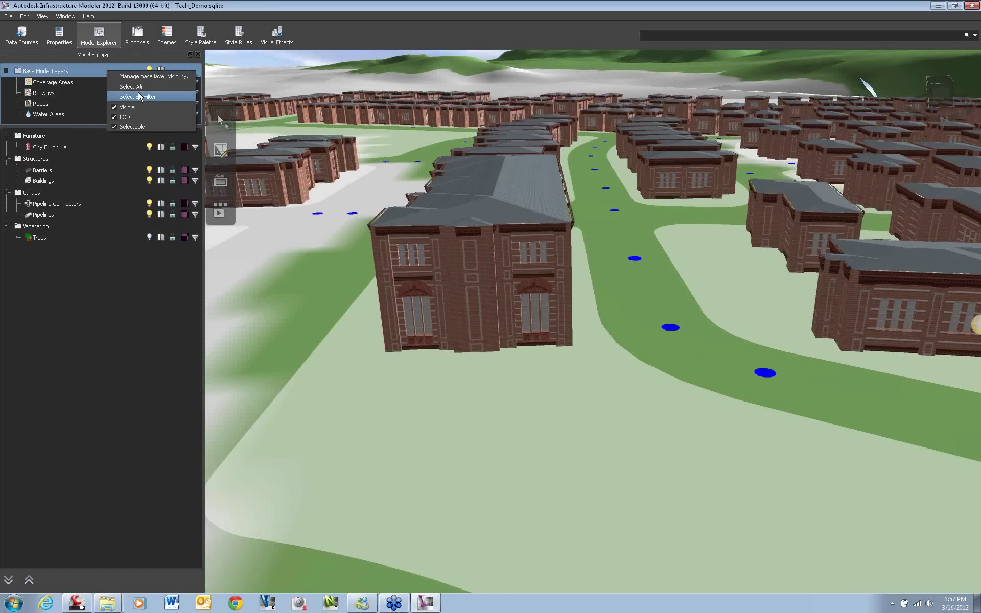
{"action": "left_click", "coordinate": [139, 76]}
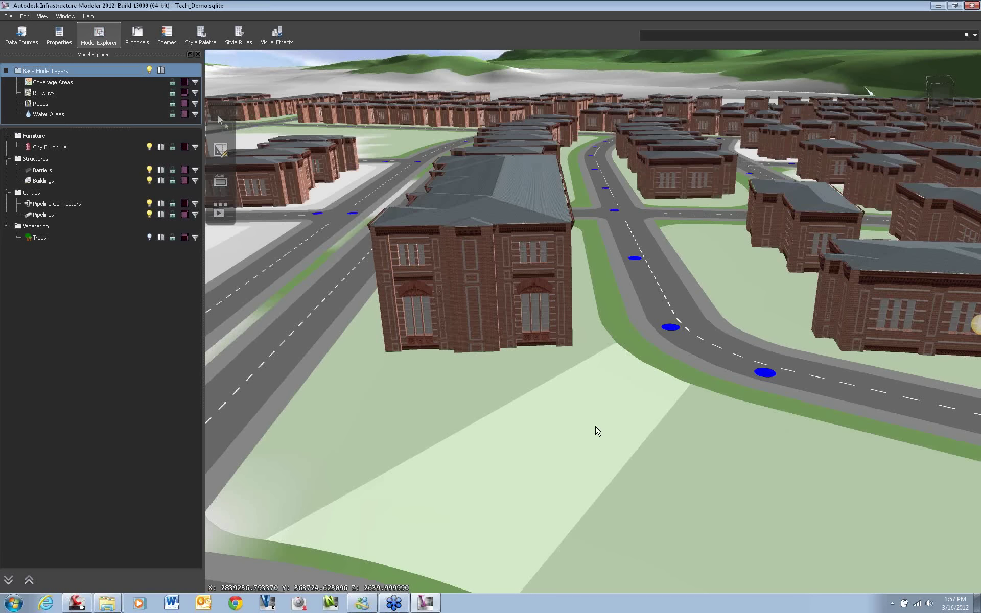
- Orbit toward the curved road and zoom out to see the whole terrain
{"action": "left_click_drag", "start_coordinate": [596, 429], "coordinate": [546, 379]}
{"action": "scroll", "coordinate": [547, 379], "scroll_direction": "down", "scroll_amount": 5}
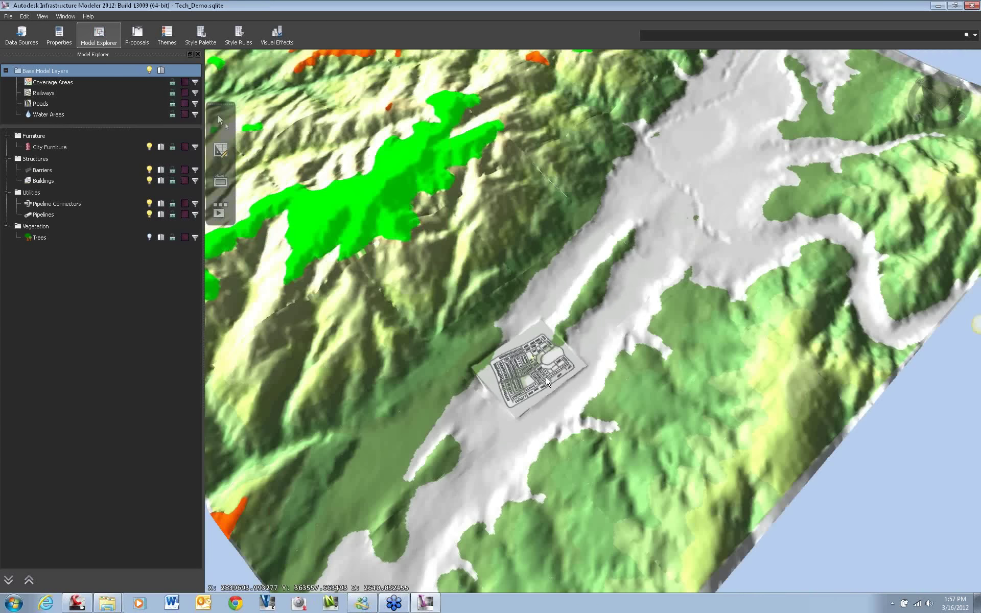
{"action": "scroll", "coordinate": [602, 356], "scroll_direction": "down", "scroll_amount": 4}
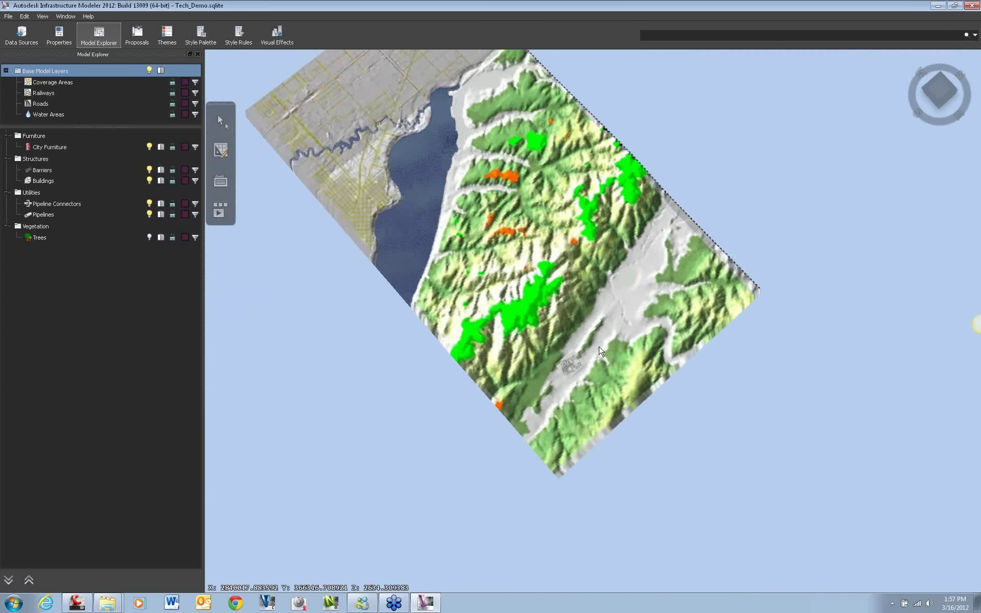
{"action": "scroll", "coordinate": [542, 409], "scroll_direction": "up", "scroll_amount": 4}
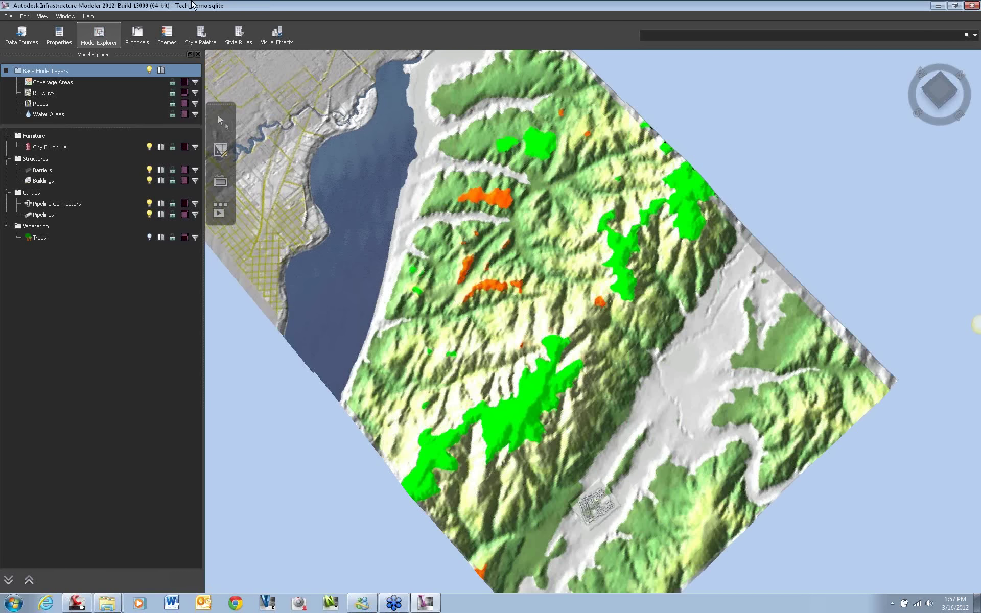
- Start a new road with Create Roads at the housing site's edge
{"action": "left_click", "coordinate": [98, 35]}
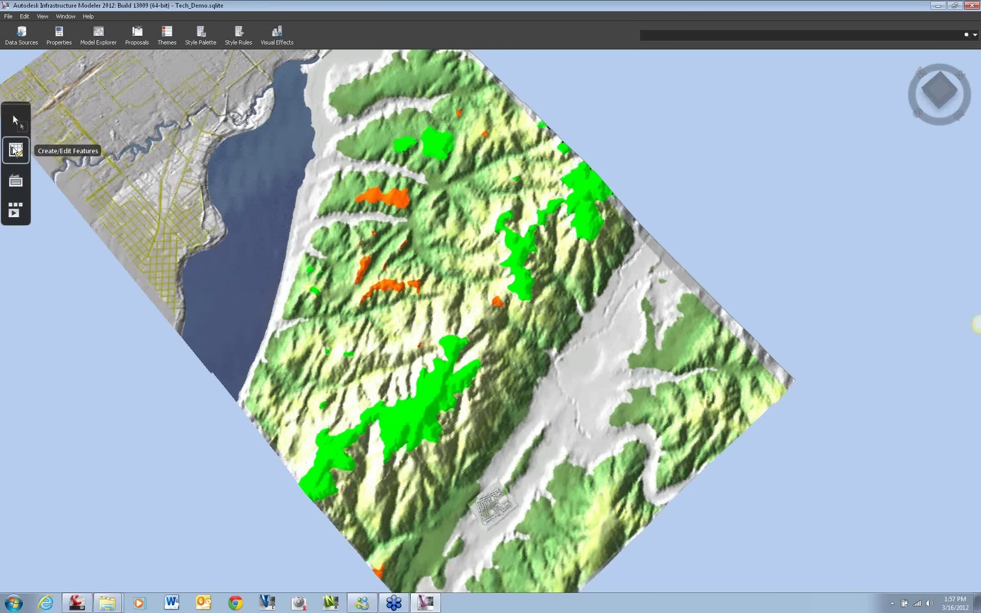
{"action": "left_click", "coordinate": [13, 148]}
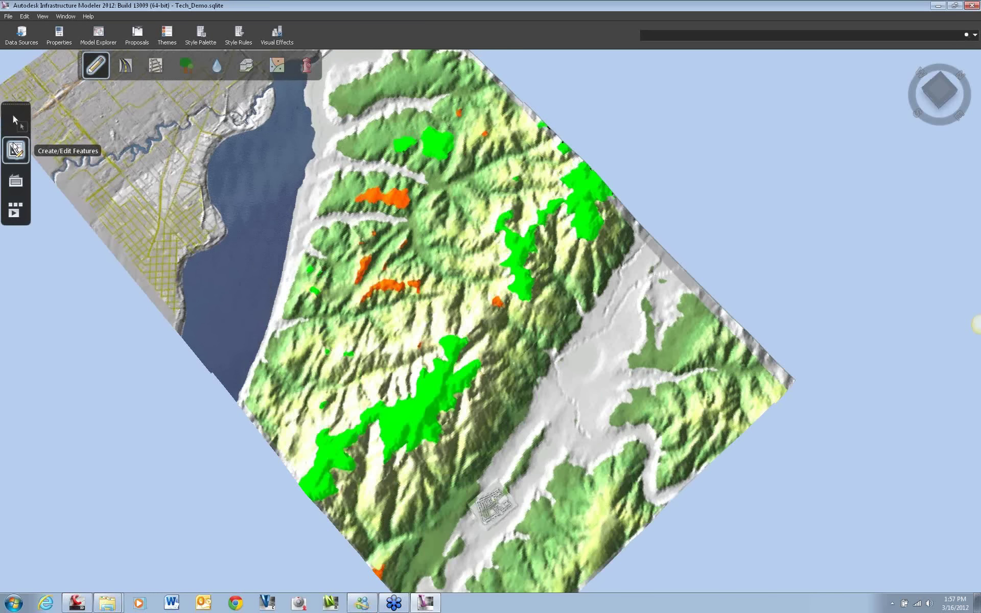
{"action": "left_click", "coordinate": [131, 66]}
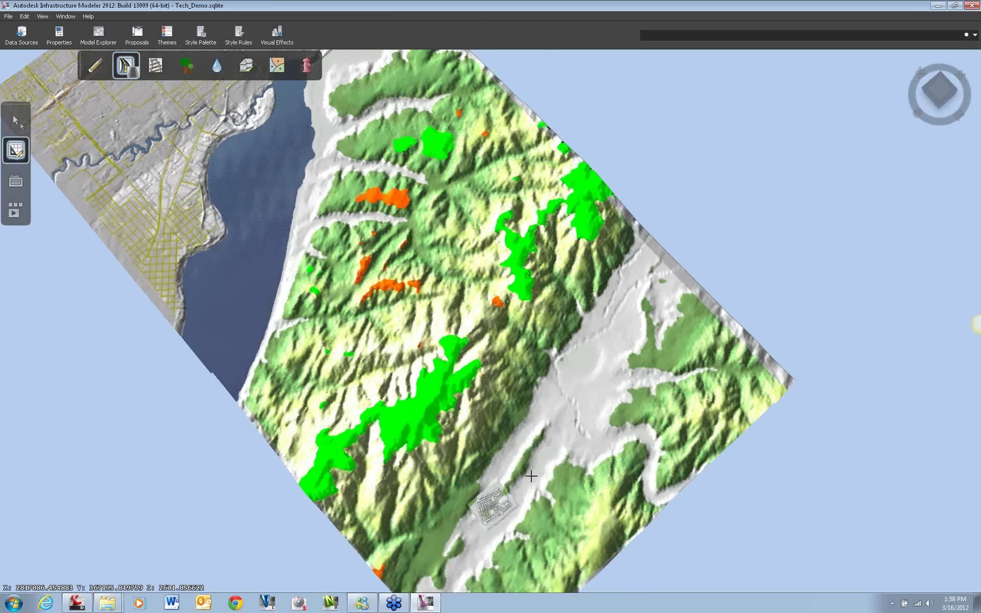
{"action": "scroll", "coordinate": [494, 492], "scroll_direction": "up", "scroll_amount": 3}
{"action": "scroll", "coordinate": [494, 493], "scroll_direction": "up", "scroll_amount": 5}
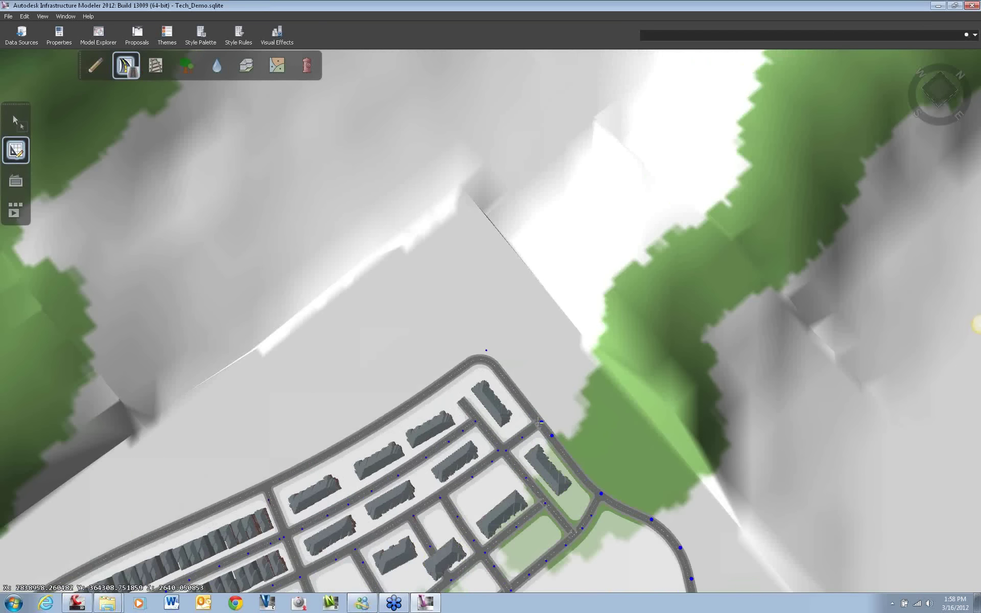
{"action": "left_click", "coordinate": [541, 422]}
- Route the road through the hills to the lake shore and finish it in the city
{"action": "scroll", "coordinate": [546, 503], "scroll_direction": "down", "scroll_amount": 8}
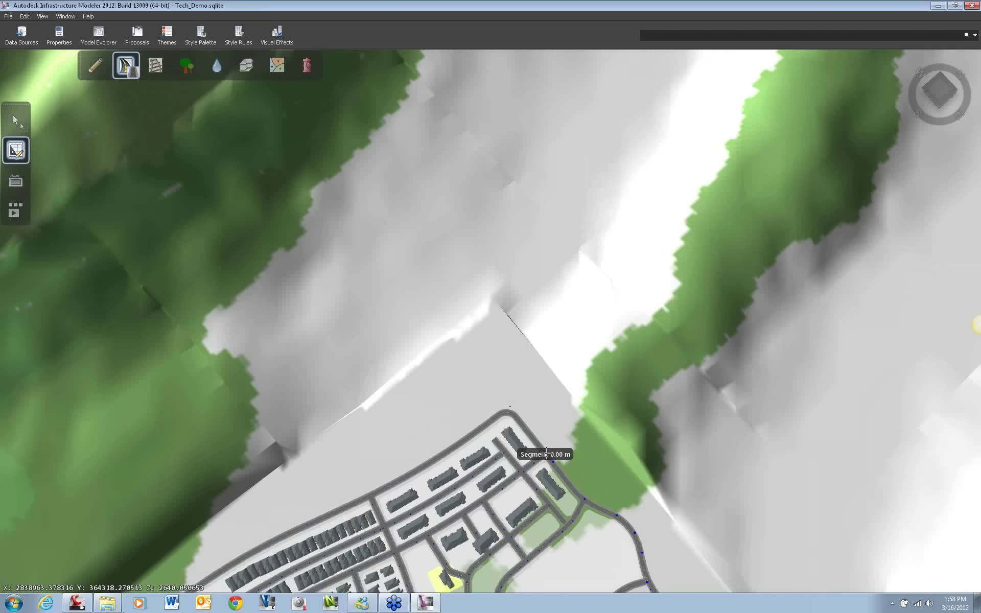
{"action": "scroll", "coordinate": [549, 443], "scroll_direction": "down", "scroll_amount": 6}
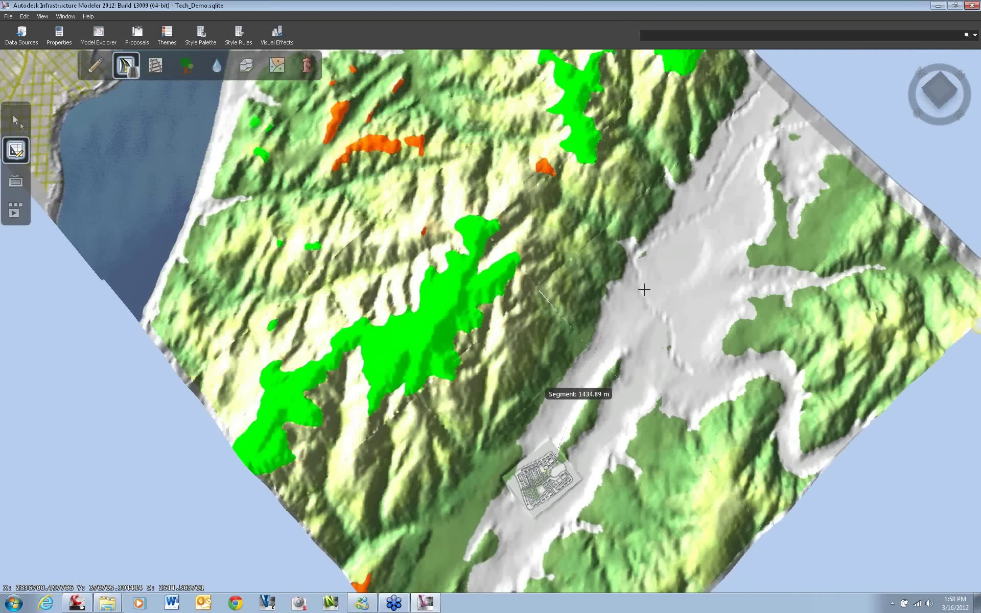
{"action": "middle_click_drag", "start_coordinate": [643, 290], "coordinate": [605, 406]}
{"action": "scroll", "coordinate": [606, 406], "scroll_direction": "down", "scroll_amount": 2}
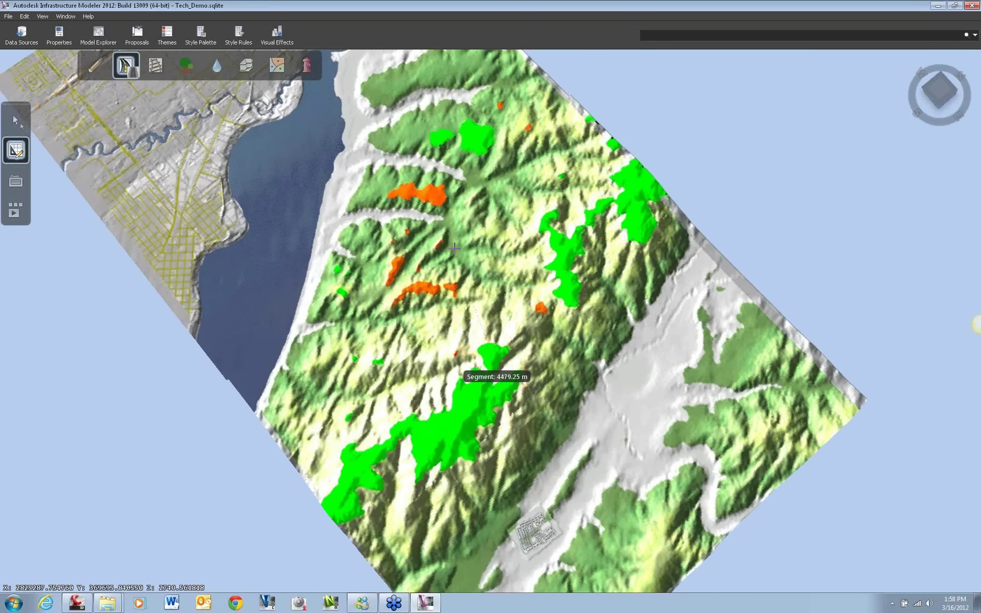
{"action": "left_click", "coordinate": [462, 177]}
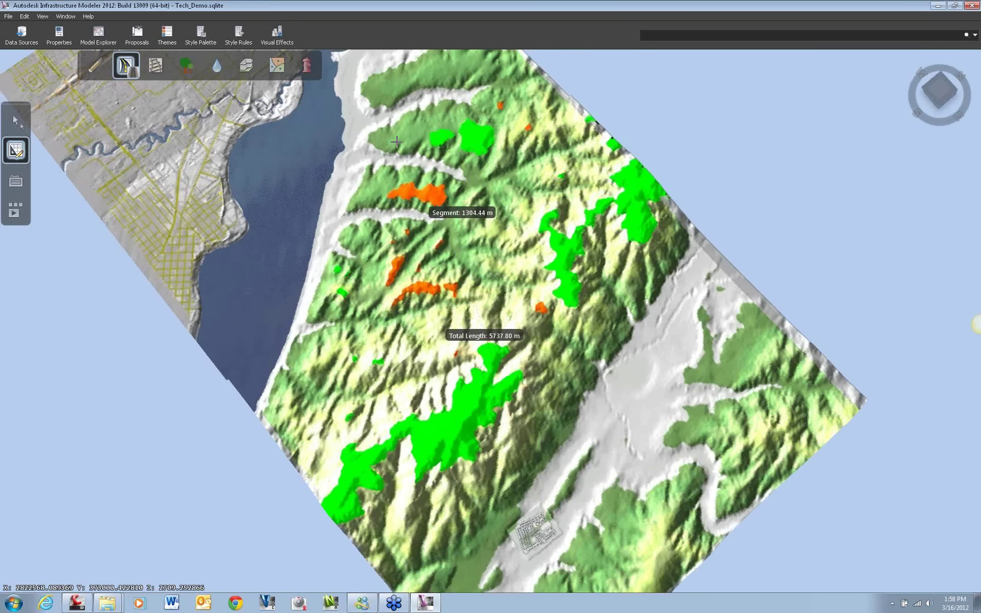
{"action": "left_click", "coordinate": [369, 100]}
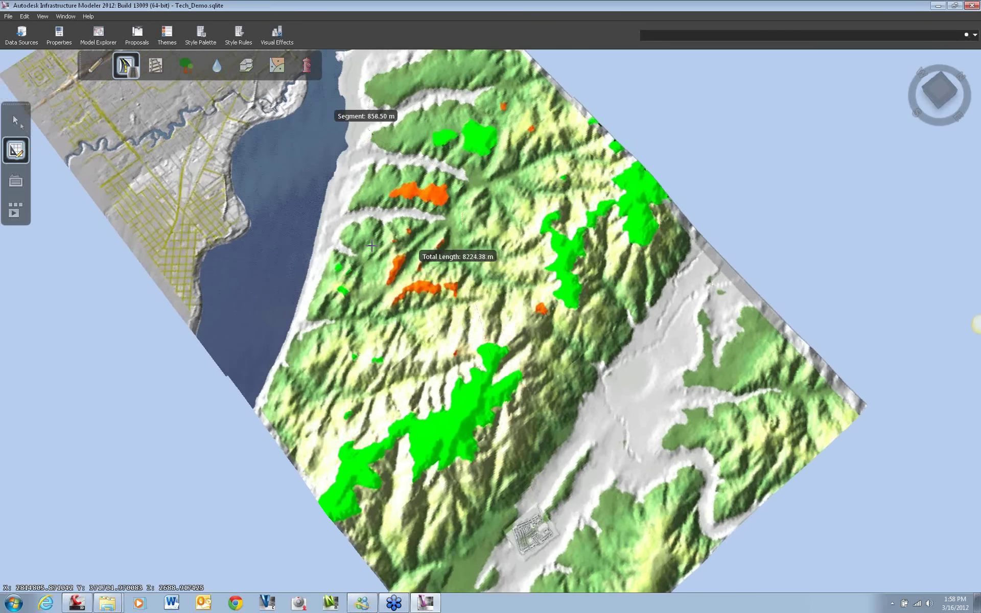
{"action": "middle_click_drag", "start_coordinate": [371, 245], "coordinate": [384, 315]}
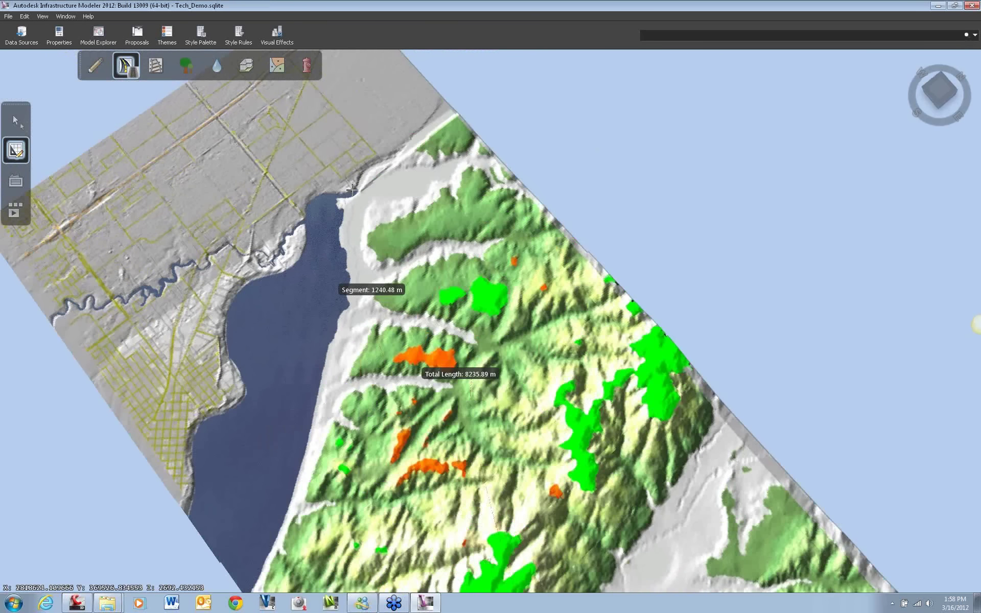
{"action": "left_click", "coordinate": [349, 194]}
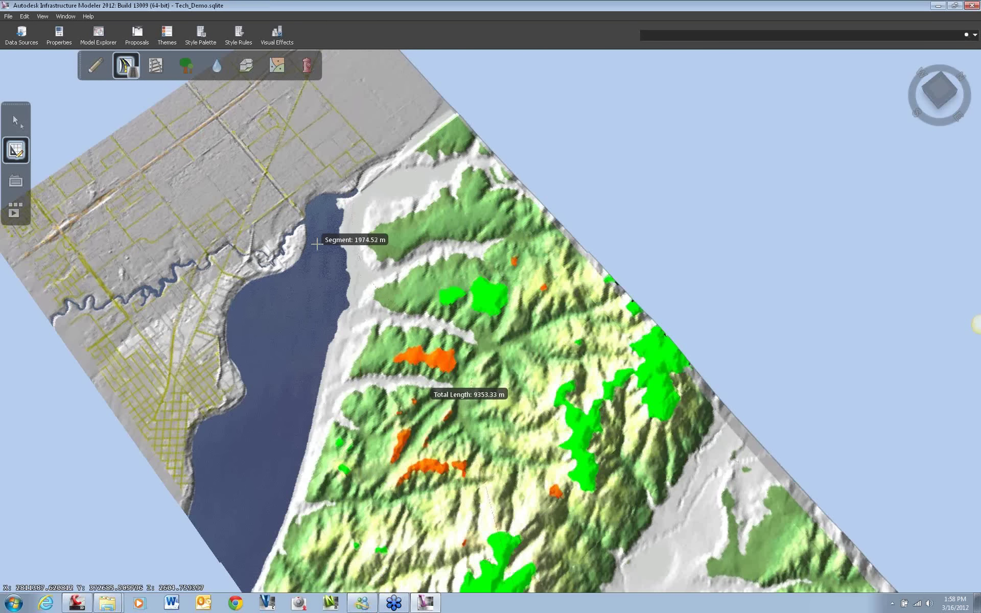
{"action": "double_click", "coordinate": [238, 274]}
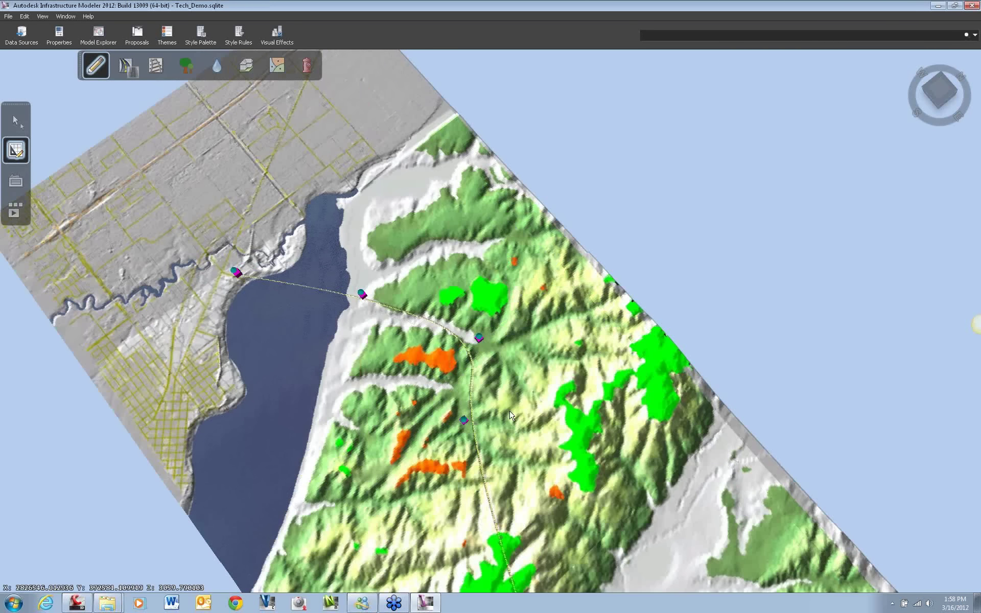
{"action": "middle_click_drag", "start_coordinate": [500, 480], "coordinate": [482, 343]}
- Orbit and zoom along the new road to inspect where it joins the housing streets
{"action": "scroll", "coordinate": [480, 337], "scroll_direction": "up", "scroll_amount": 5}
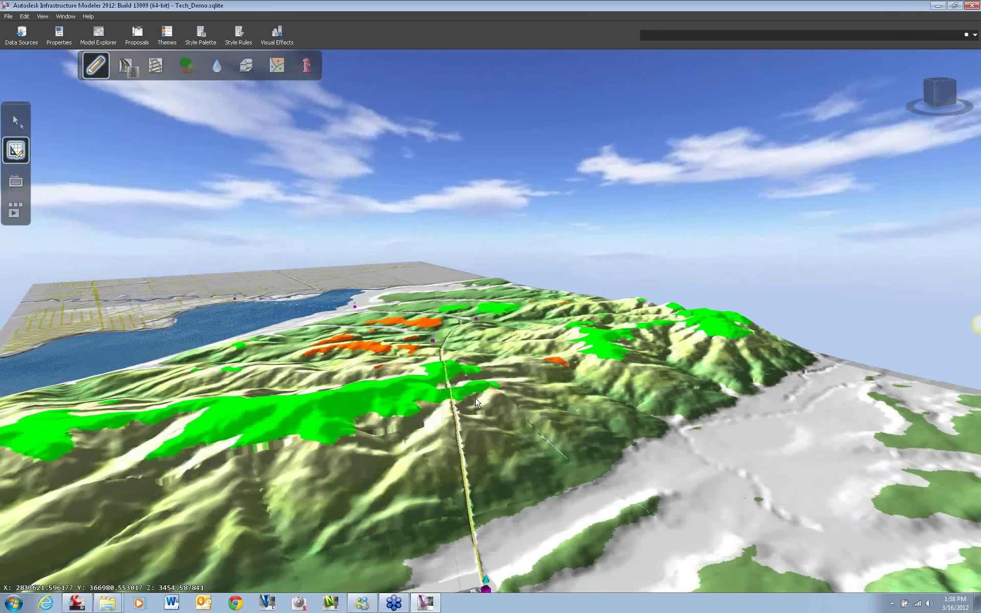
{"action": "scroll", "coordinate": [447, 439], "scroll_direction": "down", "scroll_amount": 3}
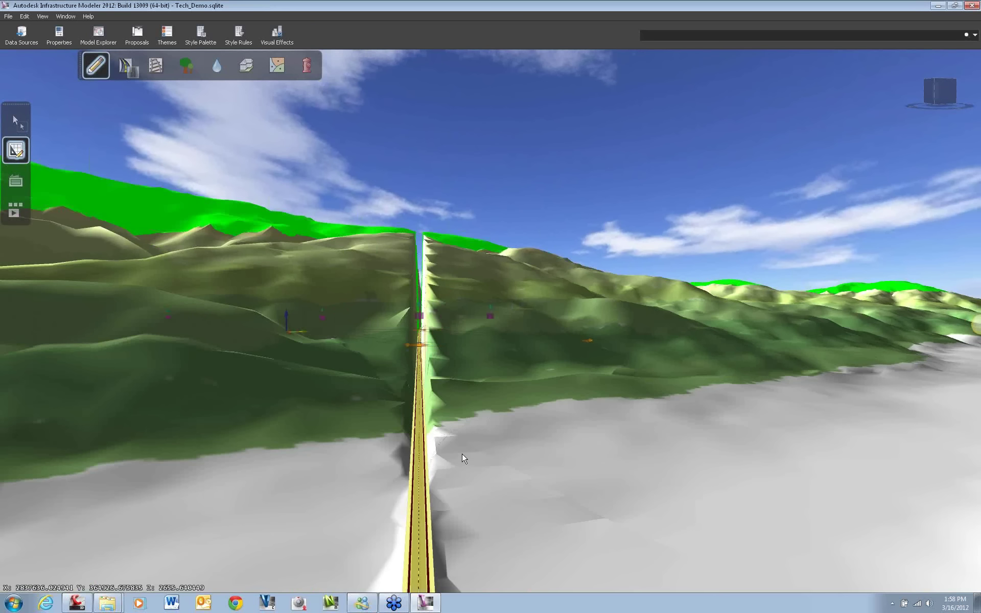
{"action": "scroll", "coordinate": [464, 458], "scroll_direction": "down", "scroll_amount": 10}
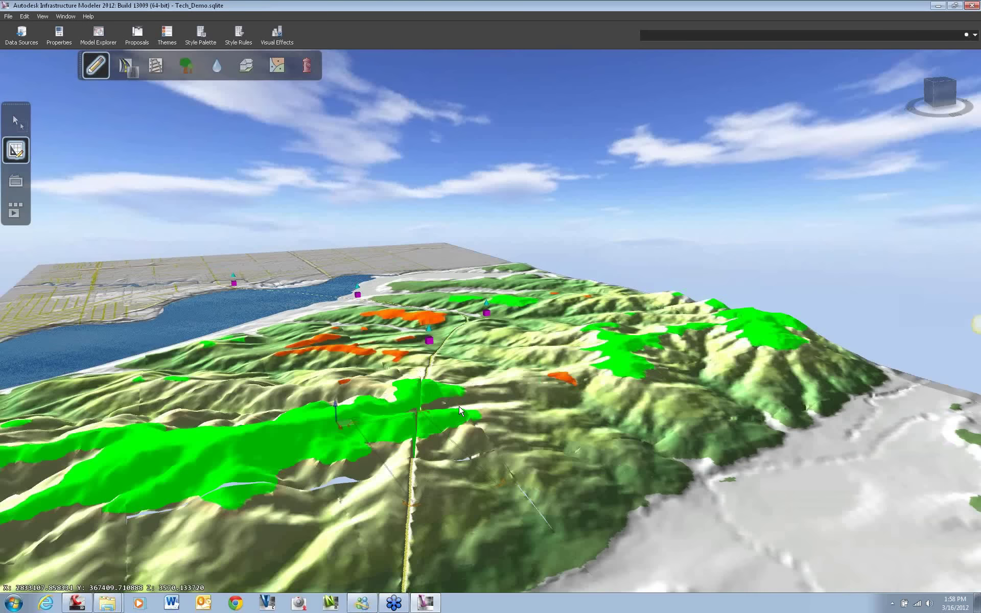
{"action": "scroll", "coordinate": [376, 237], "scroll_direction": "up", "scroll_amount": 5}
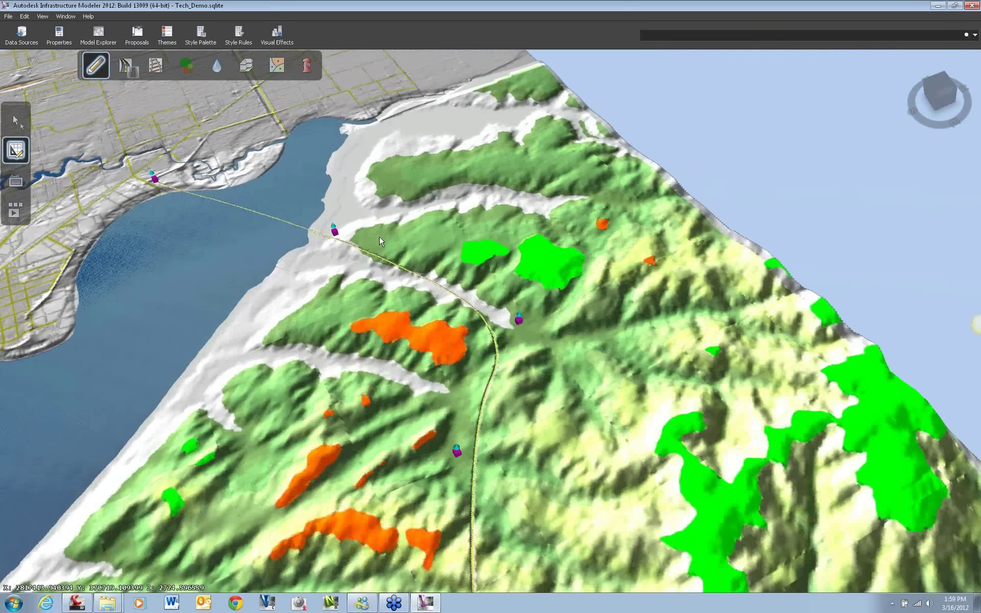
{"action": "scroll", "coordinate": [379, 236], "scroll_direction": "up", "scroll_amount": 5}
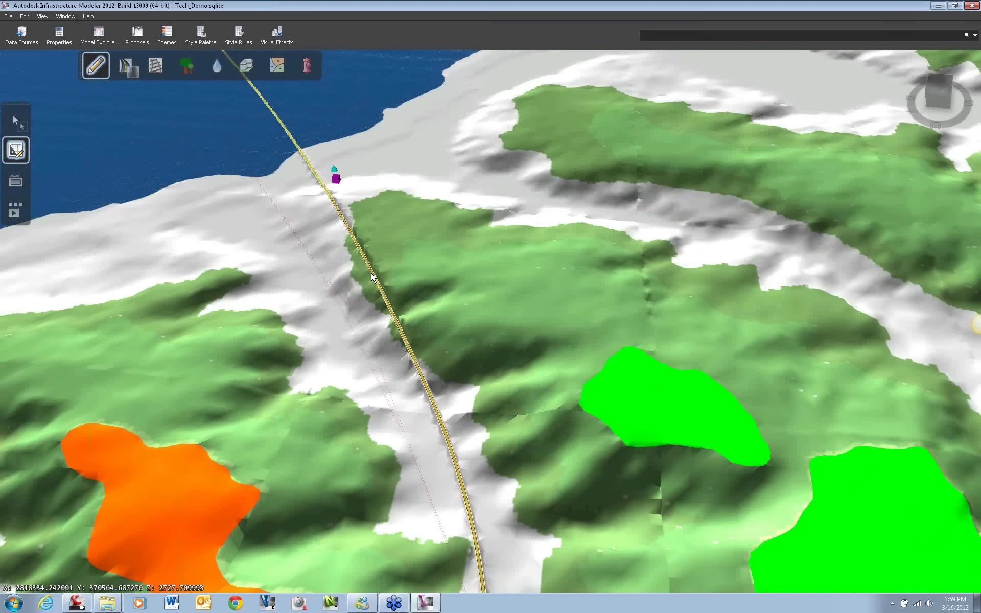
{"action": "scroll", "coordinate": [371, 277], "scroll_direction": "down", "scroll_amount": 5}
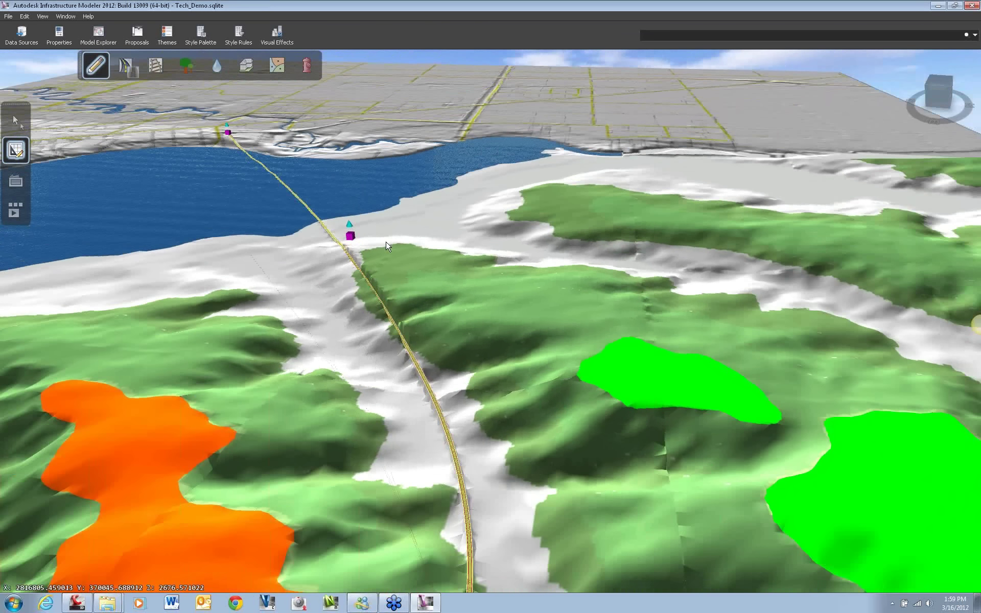
{"action": "middle_click_drag", "start_coordinate": [386, 246], "coordinate": [465, 246]}
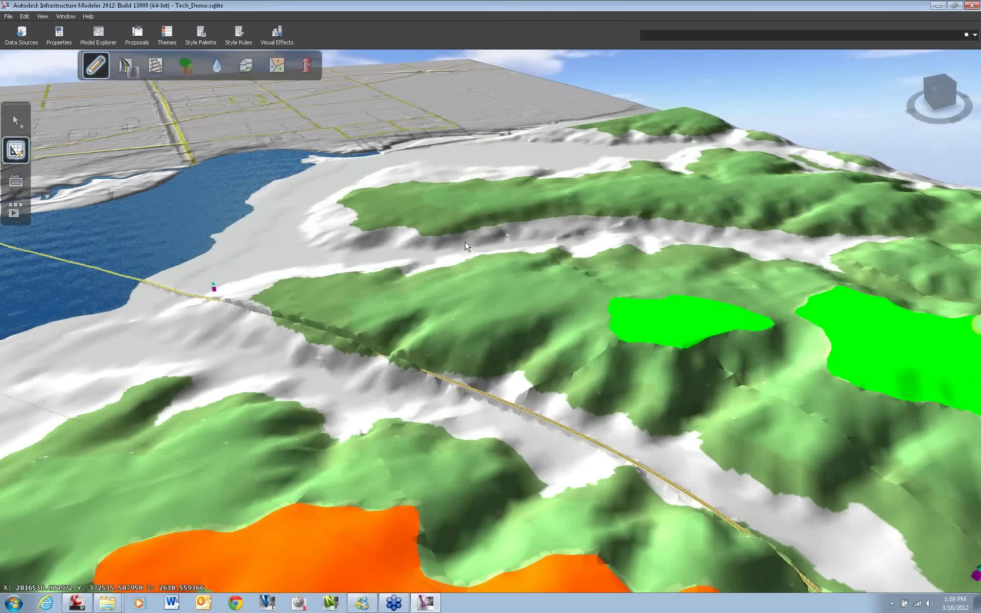
{"action": "scroll", "coordinate": [545, 325], "scroll_direction": "down", "scroll_amount": 5}
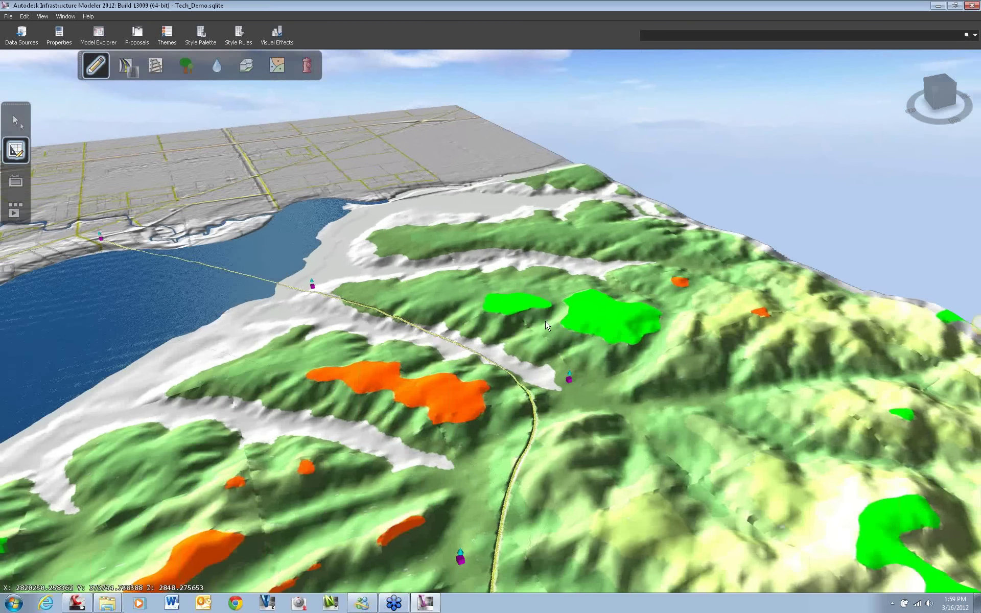
{"action": "scroll", "coordinate": [546, 325], "scroll_direction": "down", "scroll_amount": 3}
{"action": "middle_click_drag", "start_coordinate": [540, 345], "coordinate": [578, 267]}
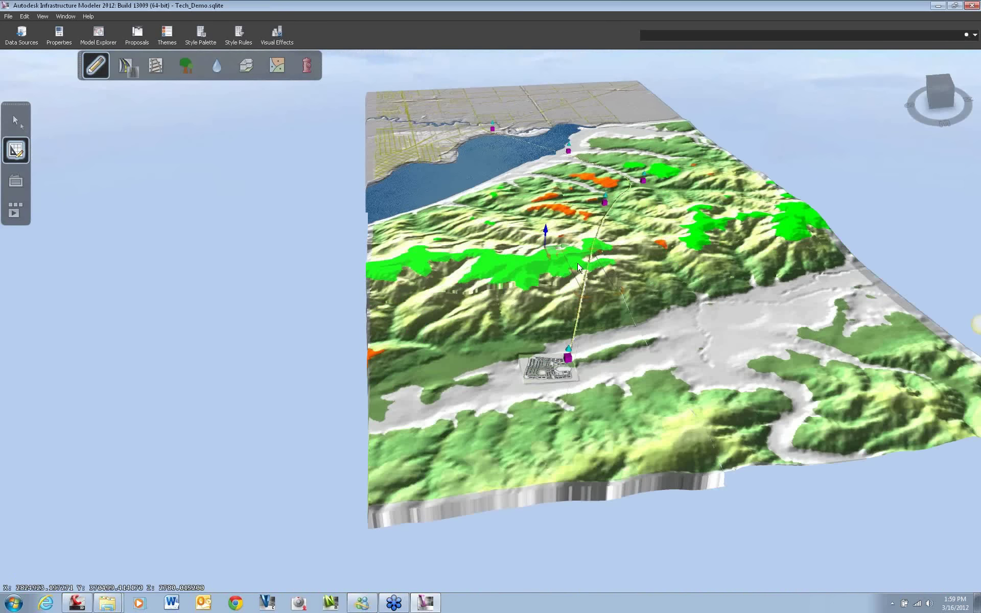
{"action": "scroll", "coordinate": [580, 311], "scroll_direction": "up", "scroll_amount": 10}
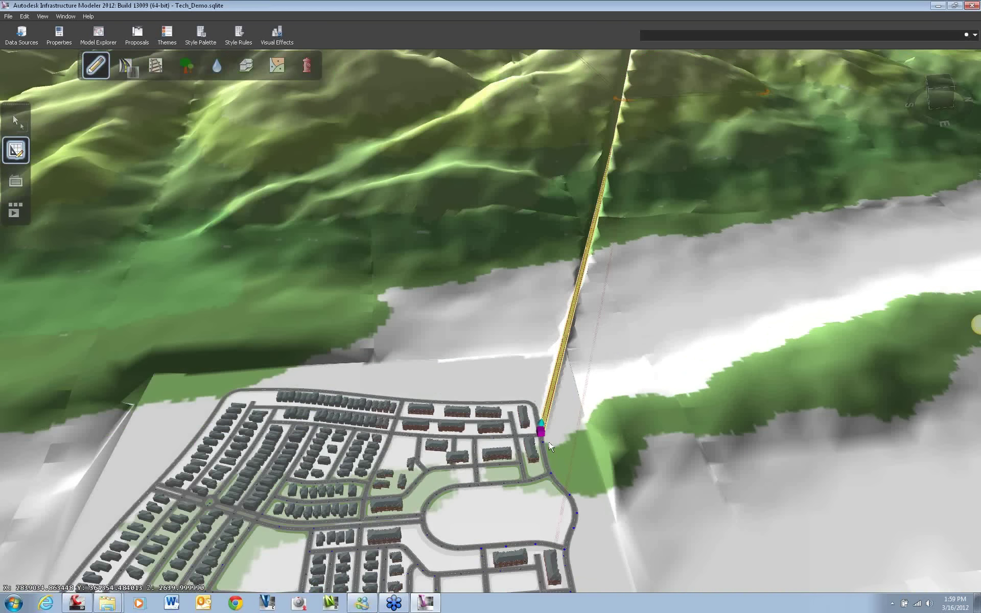
{"action": "scroll", "coordinate": [550, 446], "scroll_direction": "up", "scroll_amount": 10}
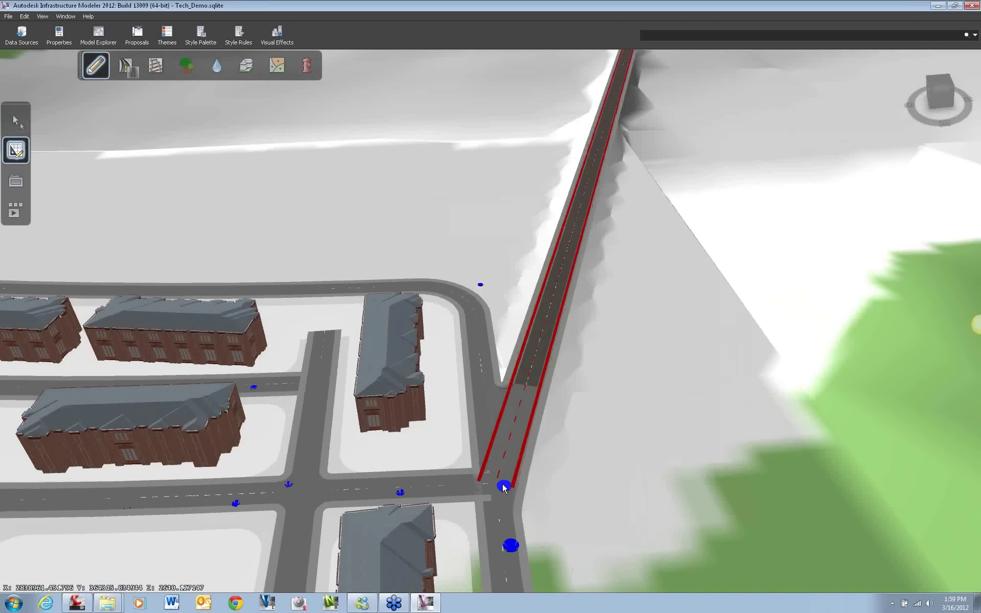
{"action": "scroll", "coordinate": [608, 446], "scroll_direction": "down", "scroll_amount": 1}
- Exit road creation with the Select tool
{"action": "left_click", "coordinate": [15, 120]}
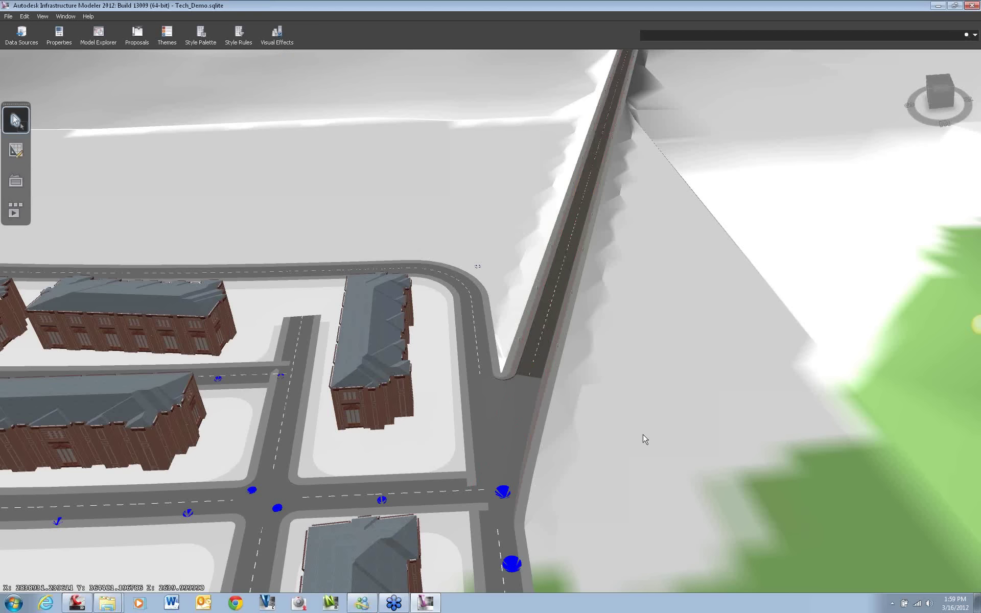
{"action": "scroll", "coordinate": [474, 439], "scroll_direction": "down", "scroll_amount": 6}
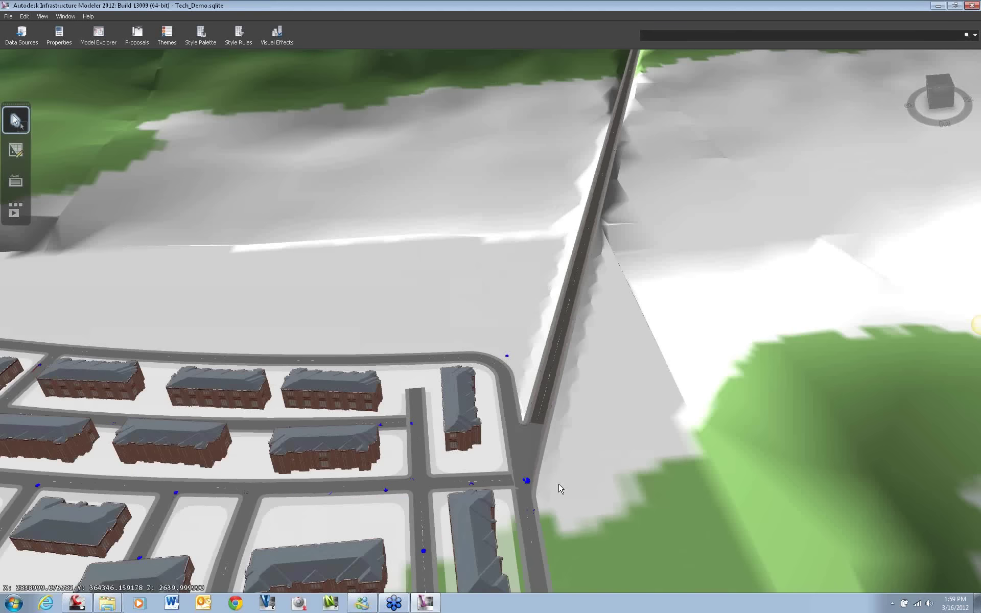
{"action": "scroll", "coordinate": [560, 484], "scroll_direction": "down", "scroll_amount": 8}
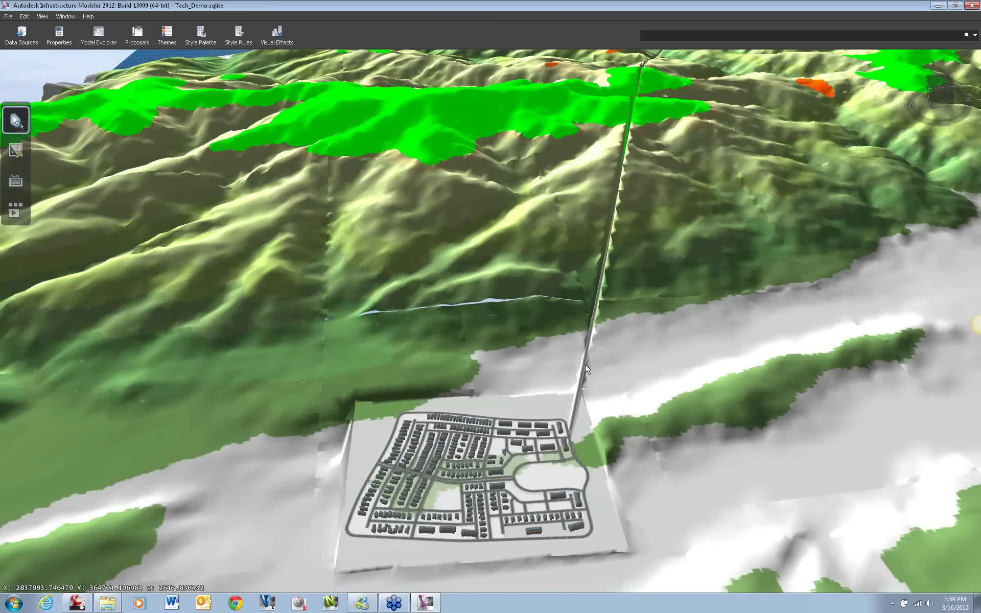
{"action": "scroll", "coordinate": [590, 395], "scroll_direction": "up", "scroll_amount": 5}
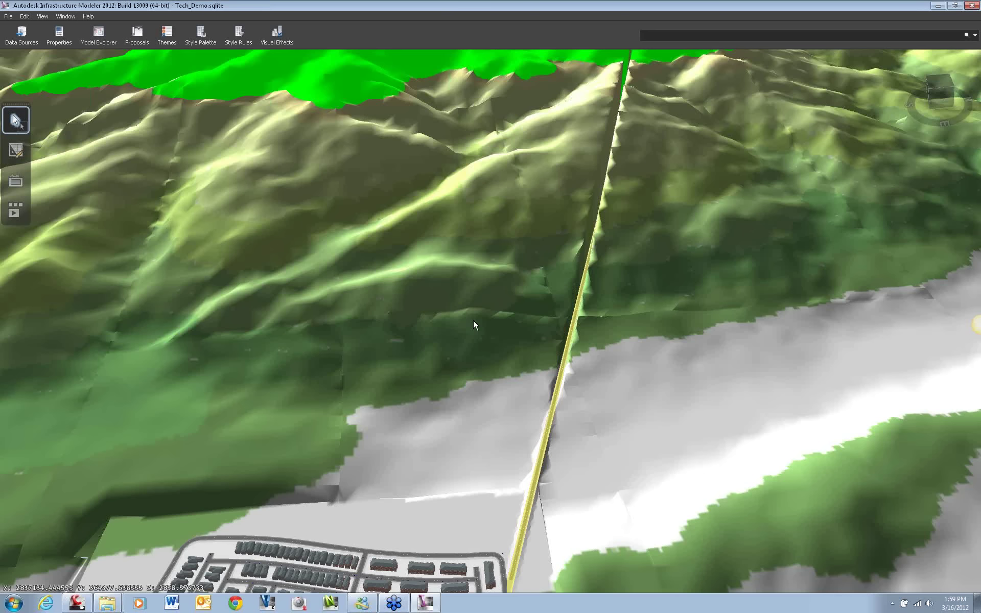
- Delete the selected yellow hillside road and confirm the deletion
{"action": "key", "text": "Delete"}
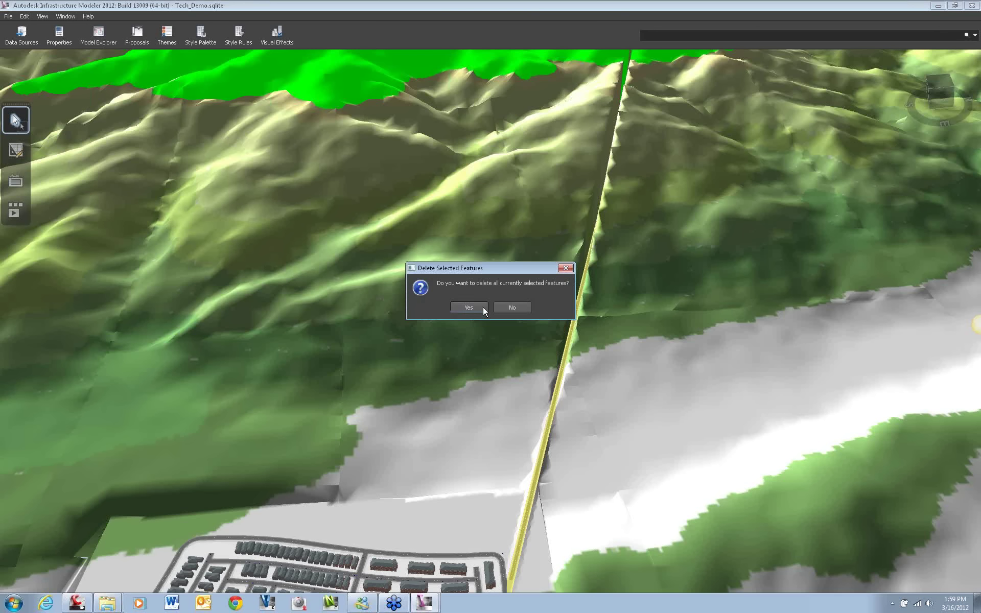
{"action": "left_click", "coordinate": [482, 306]}
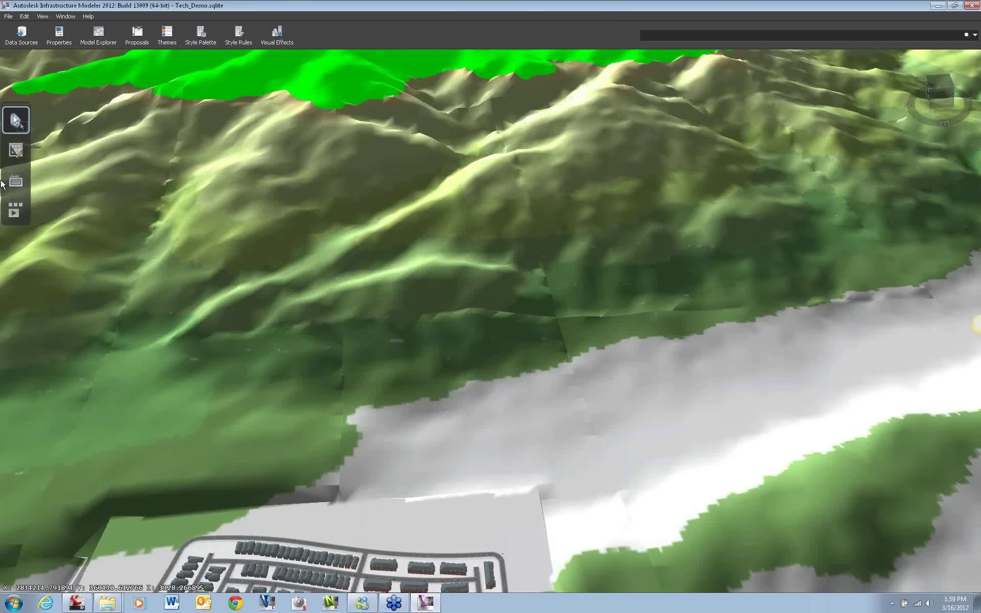
- Switch the toolbar to Create/Edit Features mode
{"action": "left_click", "coordinate": [21, 128]}
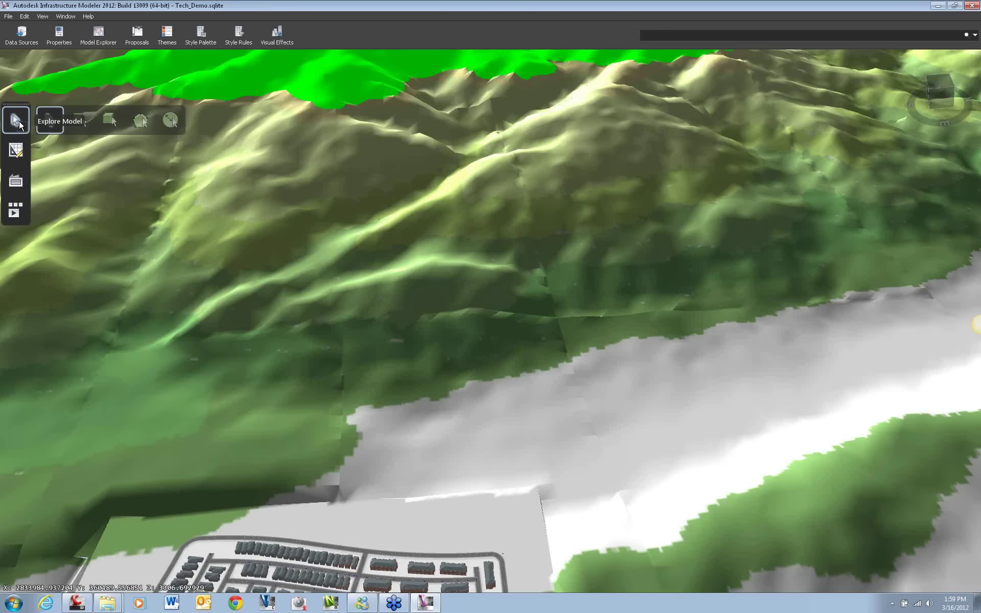
{"action": "left_click", "coordinate": [15, 152]}
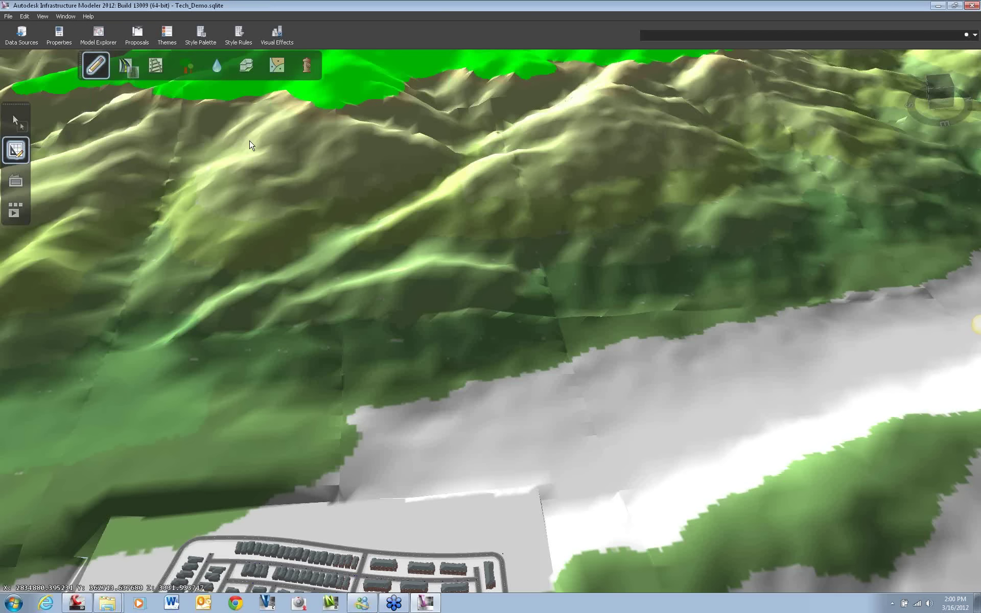
{"action": "scroll", "coordinate": [240, 175], "scroll_direction": "down", "scroll_amount": 5}
{"action": "scroll", "coordinate": [440, 366], "scroll_direction": "up", "scroll_amount": 5}
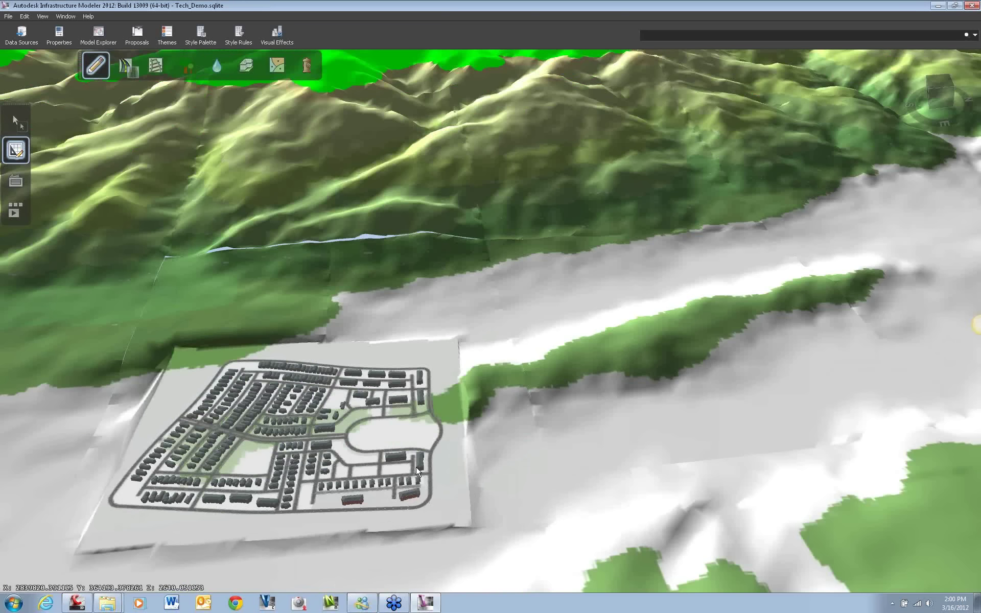
{"action": "scroll", "coordinate": [440, 367], "scroll_direction": "up", "scroll_amount": 4}
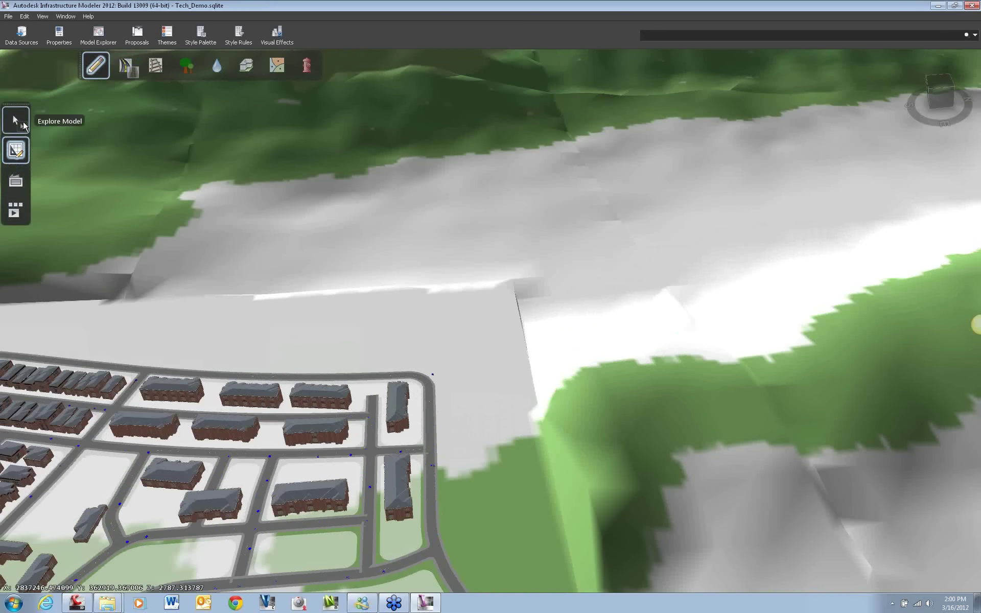
{"action": "left_click", "coordinate": [15, 120]}
{"action": "left_click", "coordinate": [15, 149]}
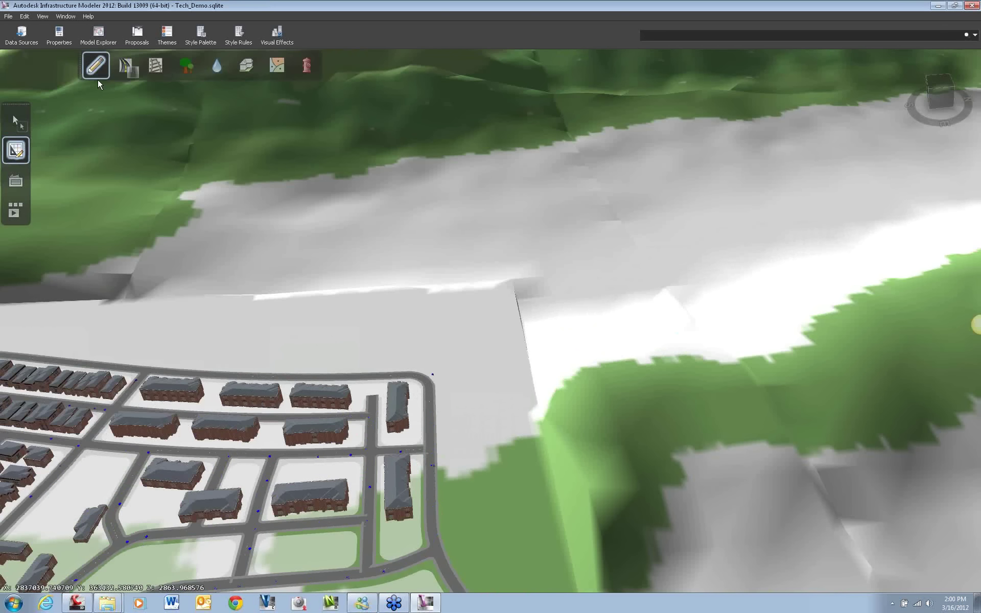
- Choose Create Roads and browse the road style catalog before closing it
{"action": "left_click", "coordinate": [125, 65]}
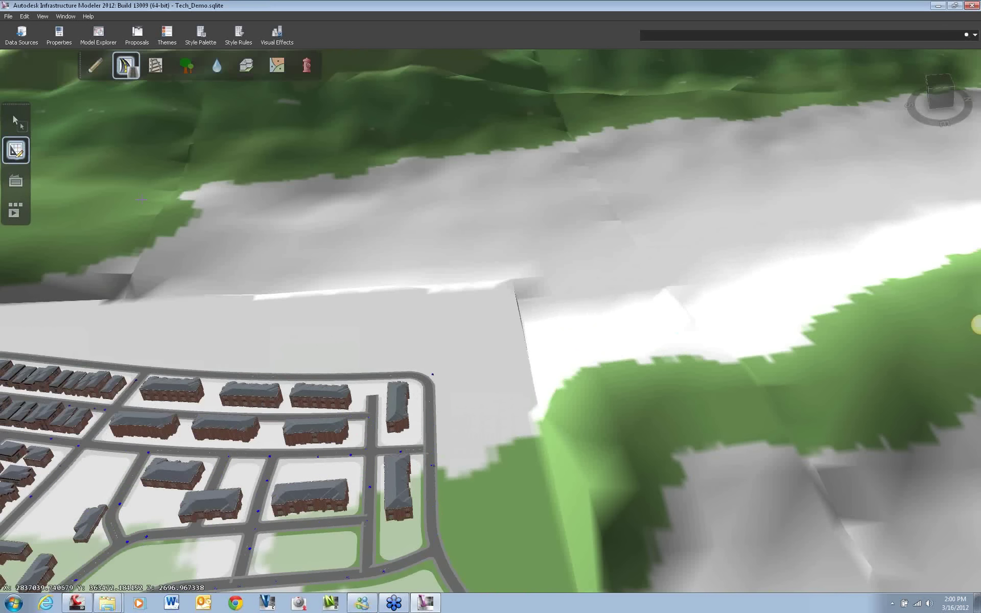
{"action": "left_click", "coordinate": [132, 72]}
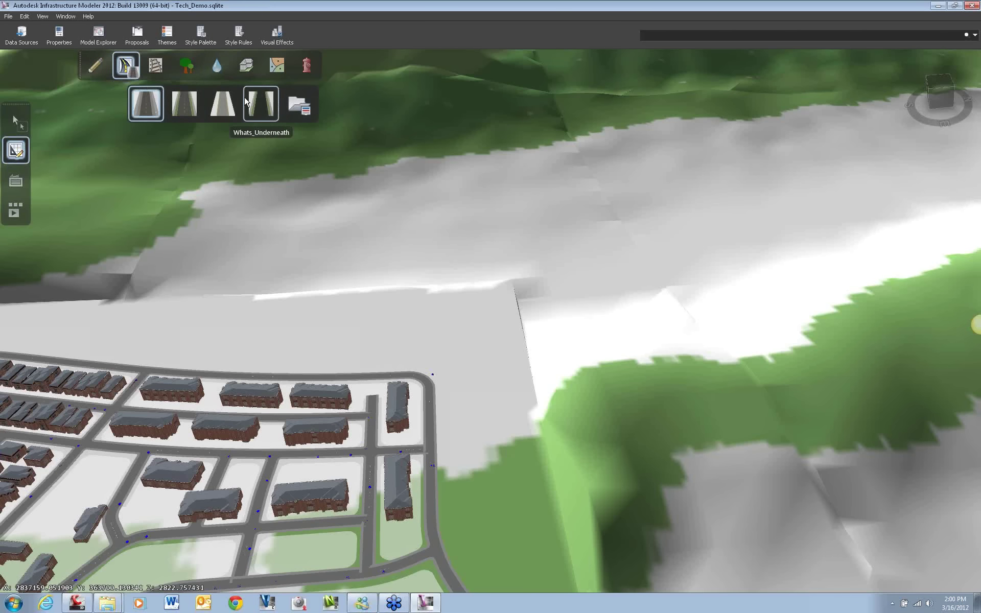
{"action": "left_click", "coordinate": [299, 105]}
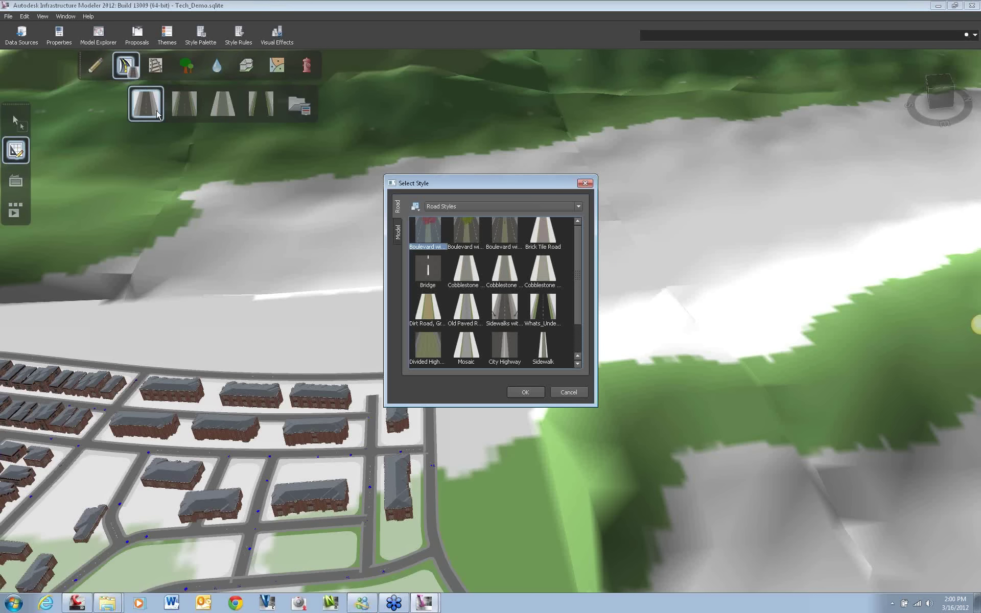
{"action": "left_click", "coordinate": [584, 184]}
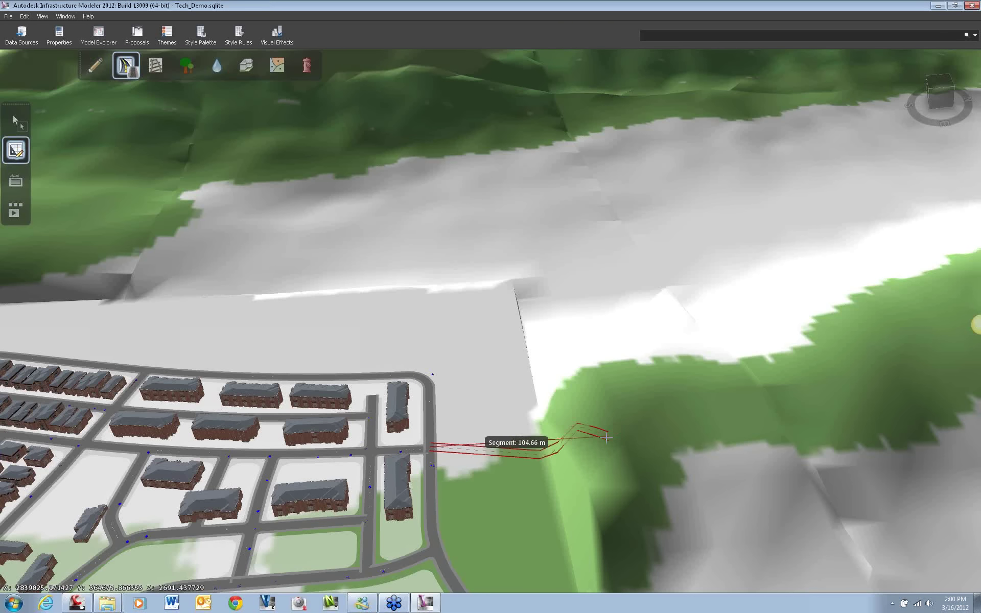
- Draw a roughly 592 m road from the settlement edge curving up the valley
{"action": "left_click", "coordinate": [748, 420]}
{"action": "scroll", "coordinate": [725, 364], "scroll_direction": "down", "scroll_amount": 3}
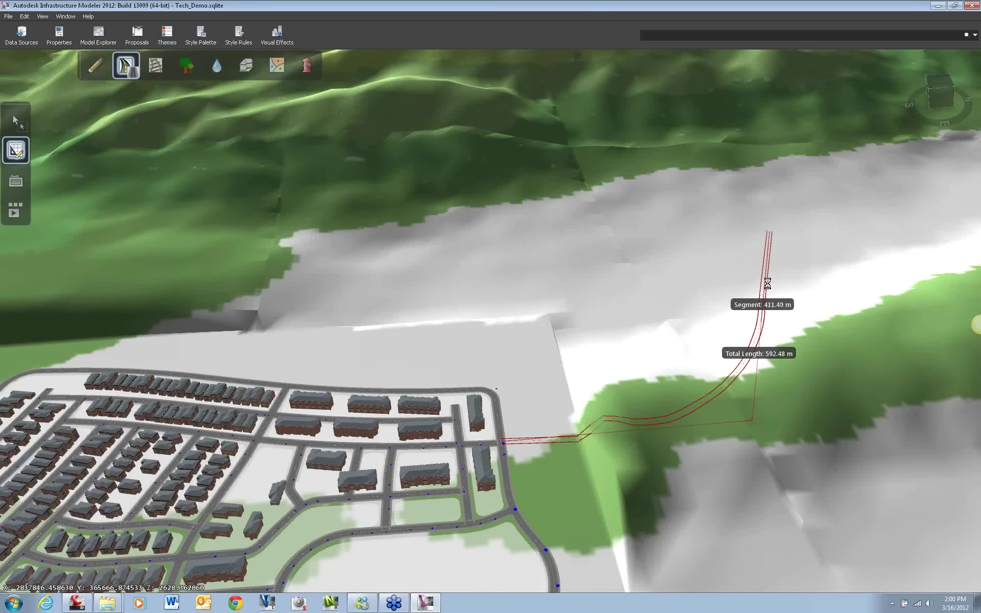
{"action": "double_click", "coordinate": [760, 384]}
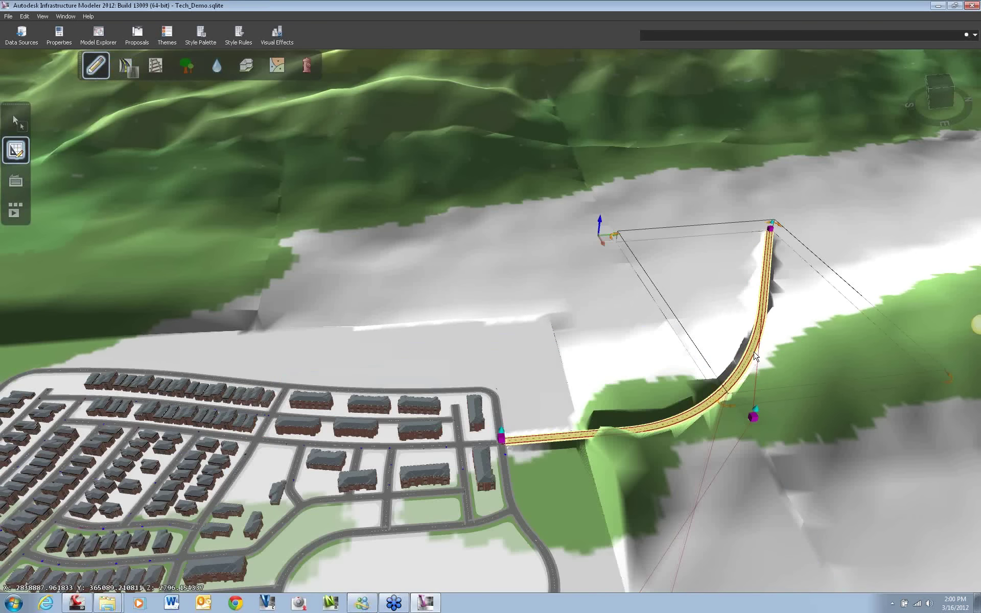
{"action": "scroll", "coordinate": [685, 306], "scroll_direction": "down", "scroll_amount": 5}
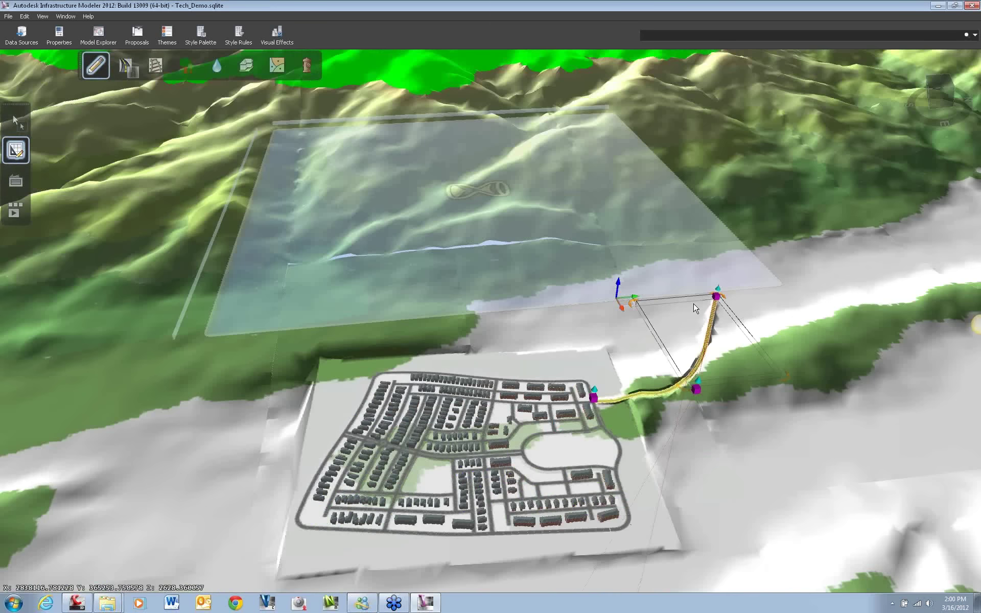
{"action": "scroll", "coordinate": [589, 363], "scroll_direction": "down", "scroll_amount": 5}
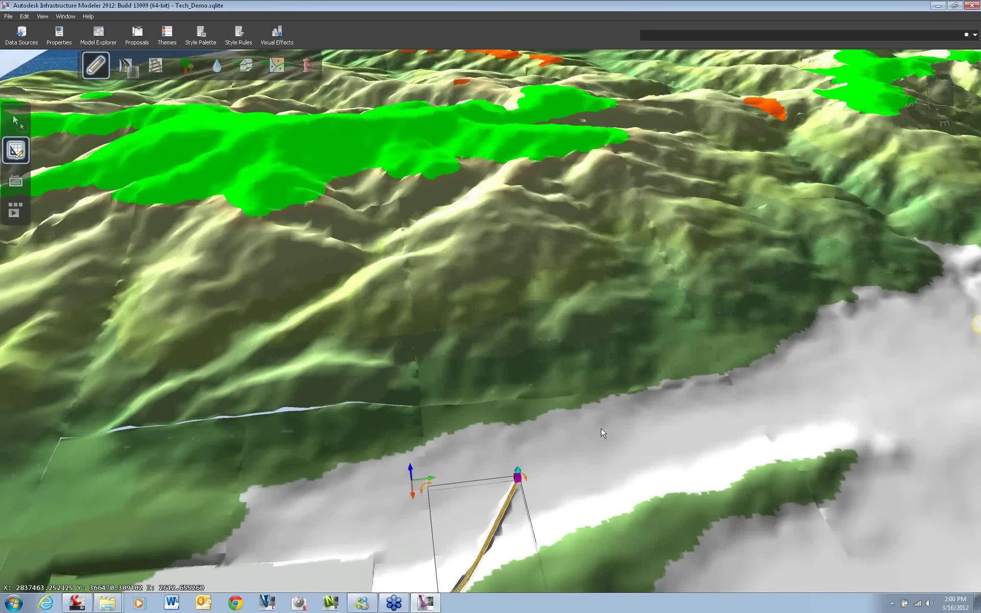
{"action": "scroll", "coordinate": [565, 344], "scroll_direction": "up", "scroll_amount": 2}
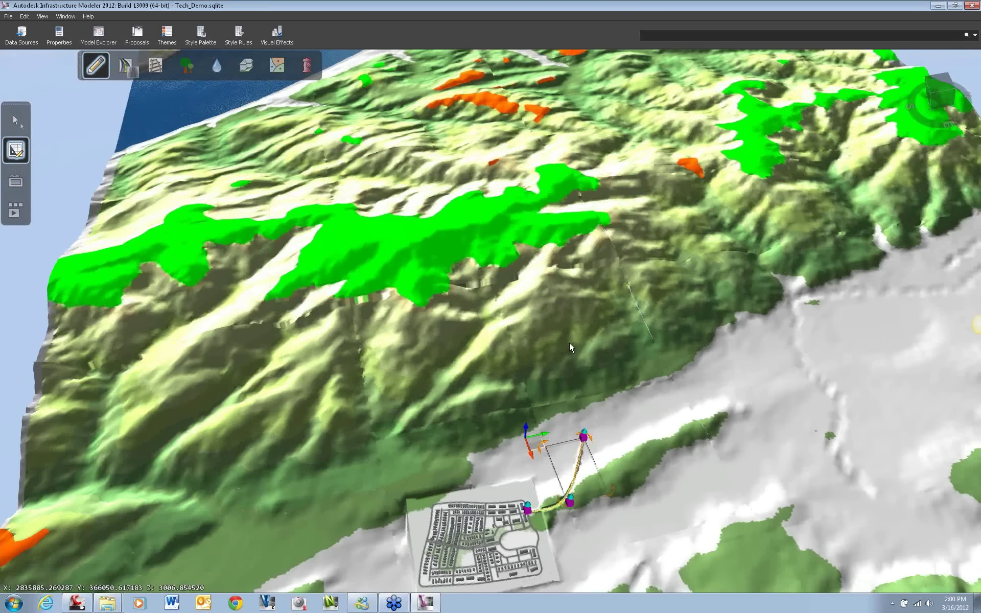
- Extend the road from its end over the mountains to near the lake
{"action": "left_click", "coordinate": [126, 65]}
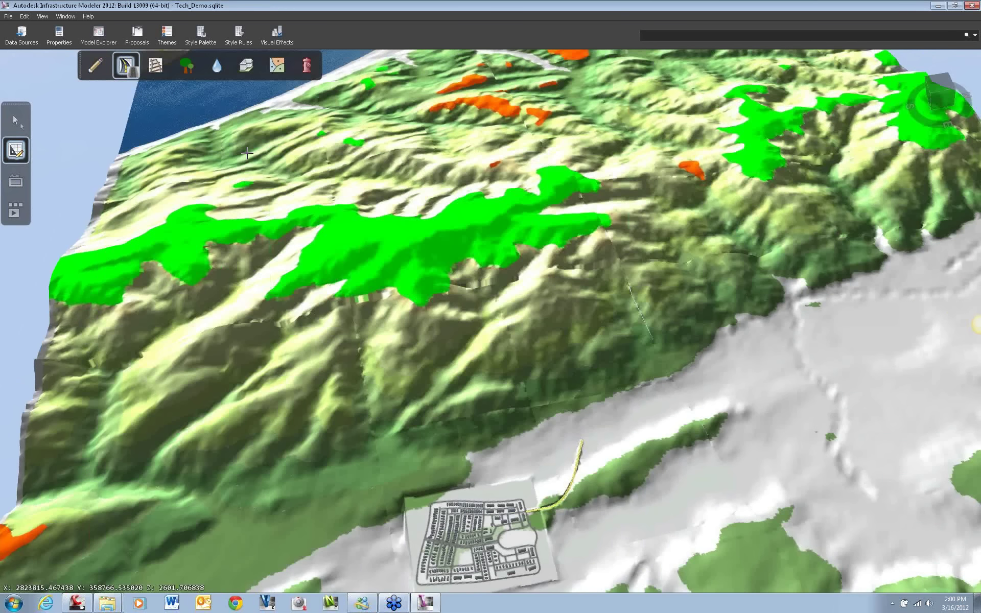
{"action": "scroll", "coordinate": [579, 440], "scroll_direction": "up", "scroll_amount": 8}
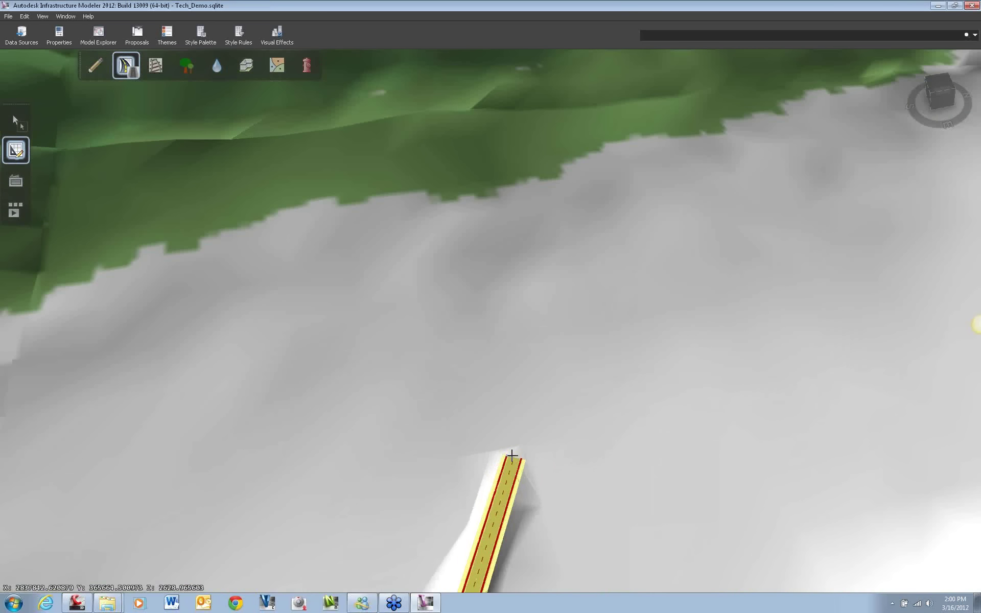
{"action": "left_click", "coordinate": [512, 454]}
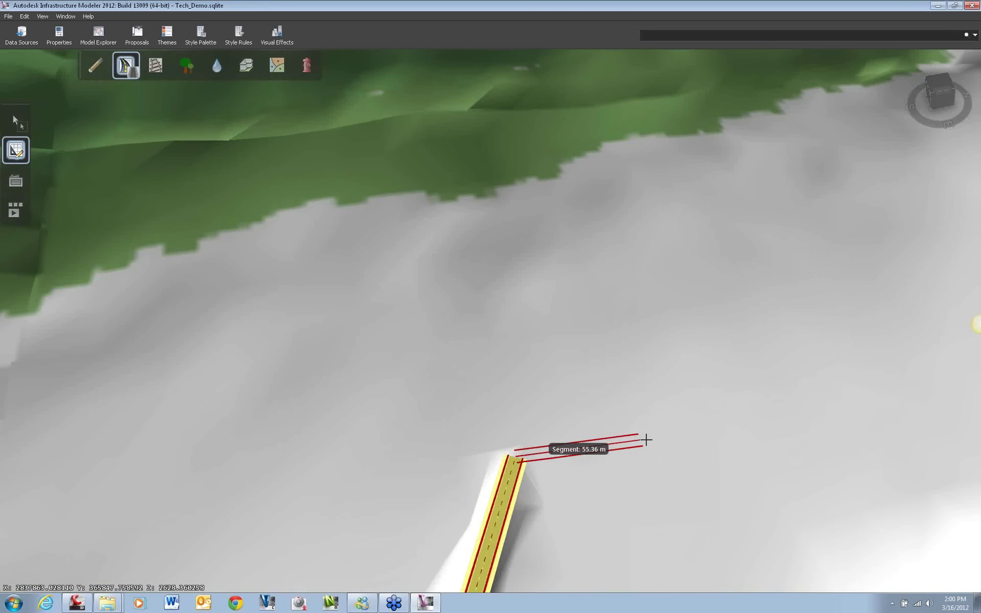
{"action": "scroll", "coordinate": [646, 438], "scroll_direction": "down", "scroll_amount": 5}
{"action": "scroll", "coordinate": [625, 541], "scroll_direction": "down", "scroll_amount": 6}
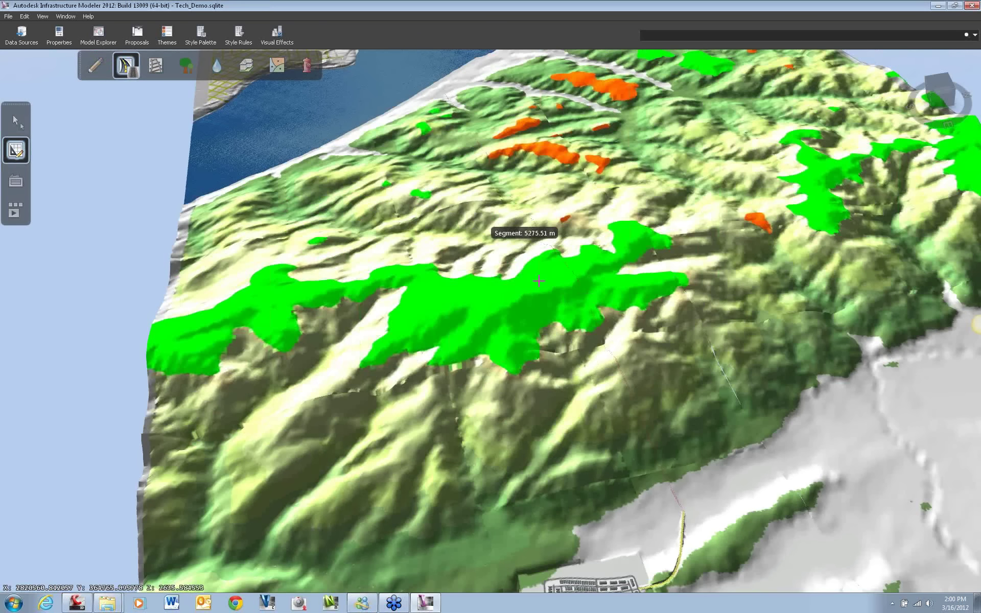
{"action": "left_click", "coordinate": [457, 118]}
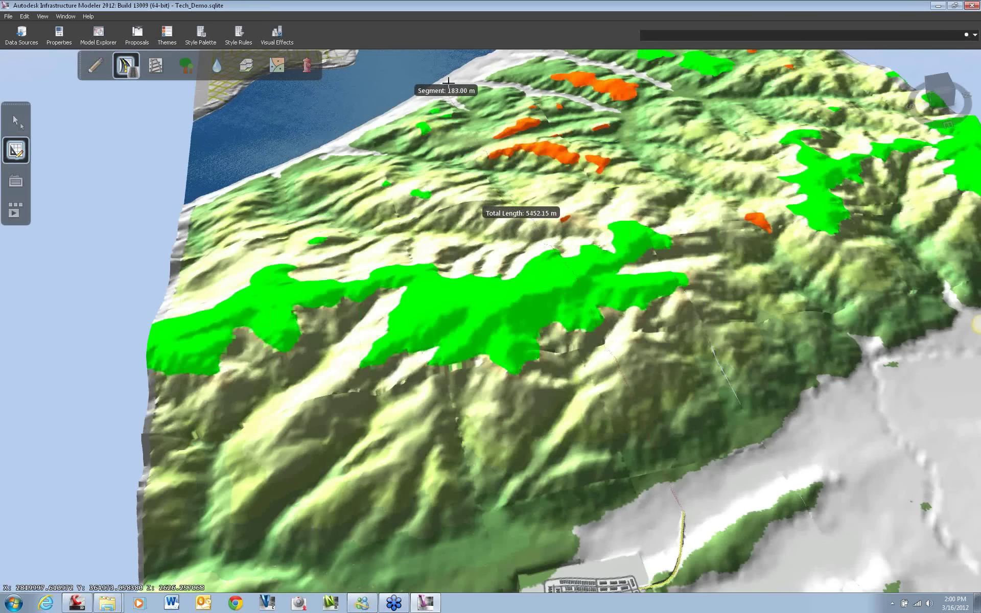
{"action": "double_click", "coordinate": [477, 176]}
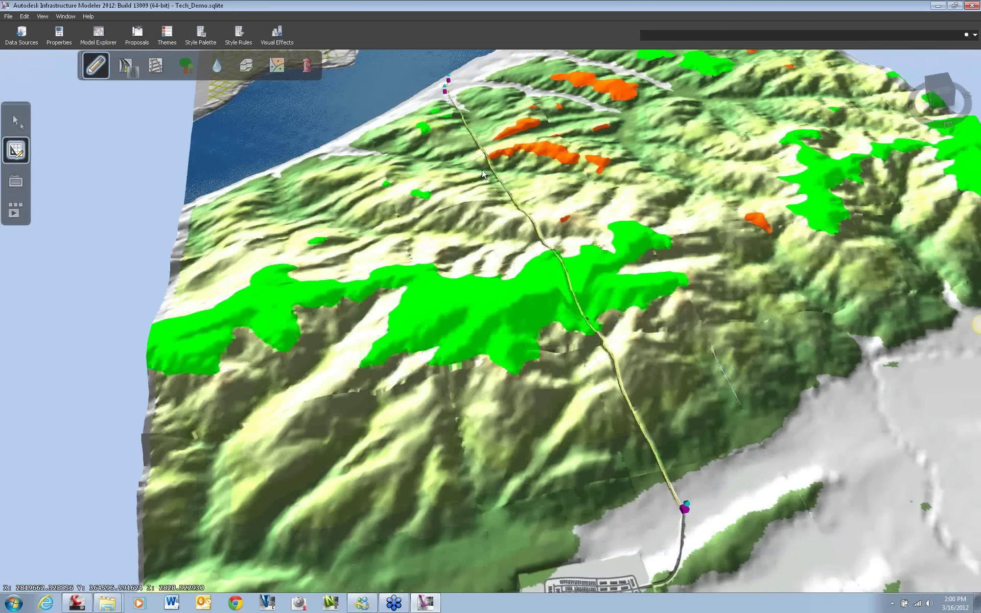
- Add a roughly 1698.72 m road segment from the shore across the lake into the city, then show the Style Palette
{"action": "left_click_drag", "start_coordinate": [482, 170], "coordinate": [596, 433]}
{"action": "scroll", "coordinate": [571, 267], "scroll_direction": "up", "scroll_amount": 5}
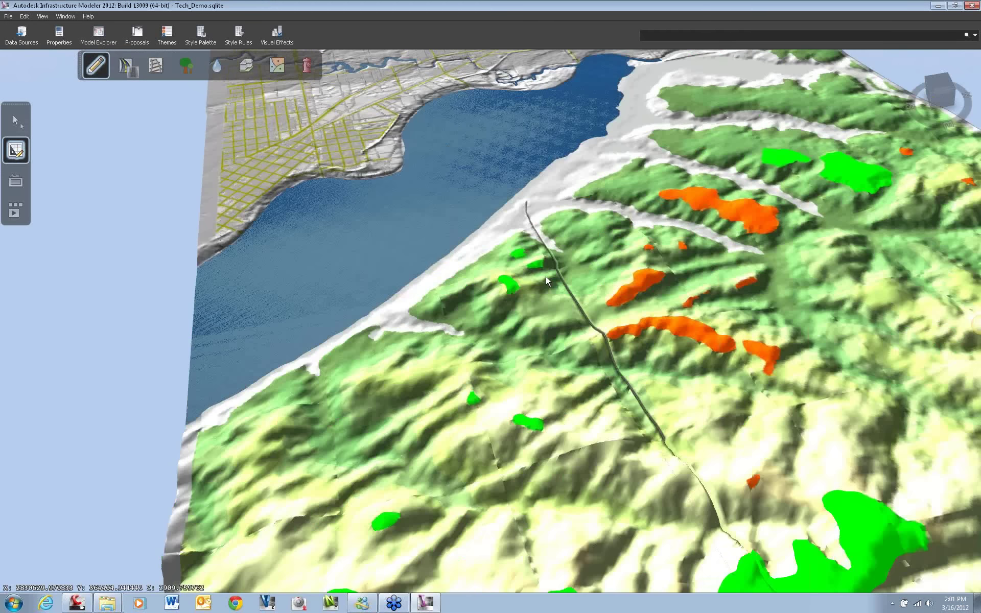
{"action": "scroll", "coordinate": [569, 270], "scroll_direction": "up", "scroll_amount": 3}
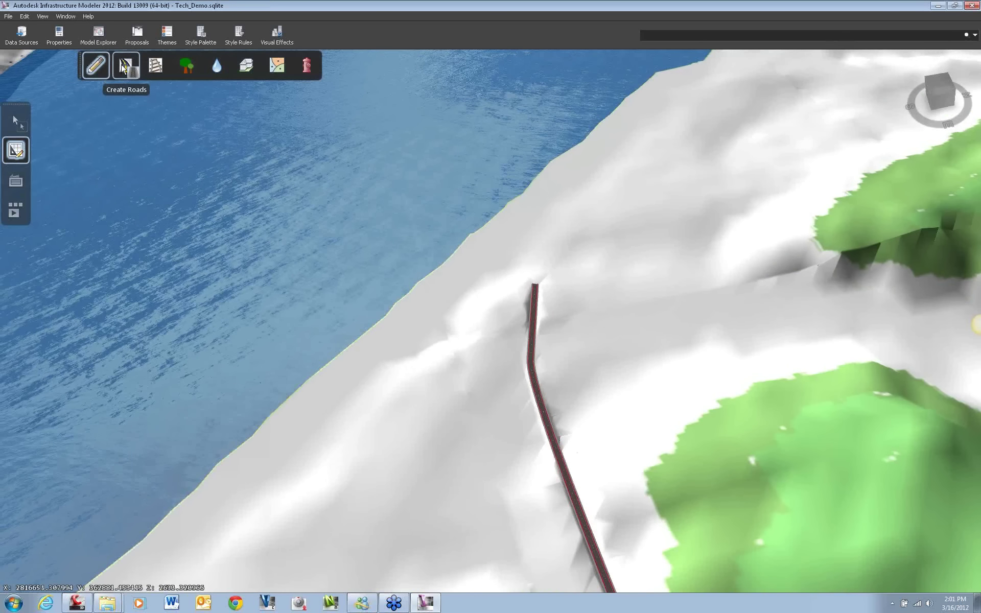
{"action": "left_click", "coordinate": [121, 64]}
{"action": "left_click", "coordinate": [533, 284]}
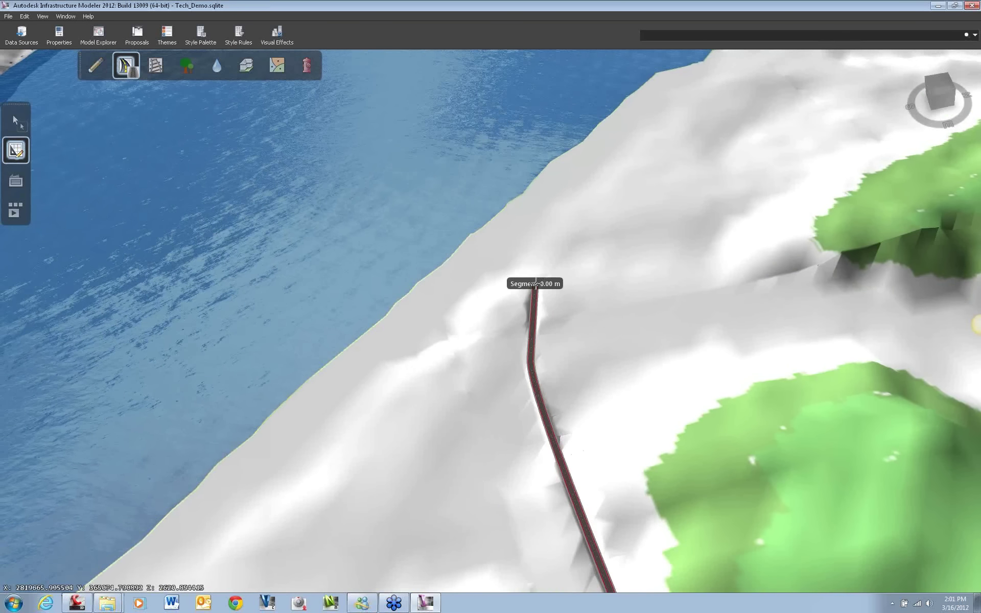
{"action": "scroll", "coordinate": [705, 351], "scroll_direction": "down", "scroll_amount": 3}
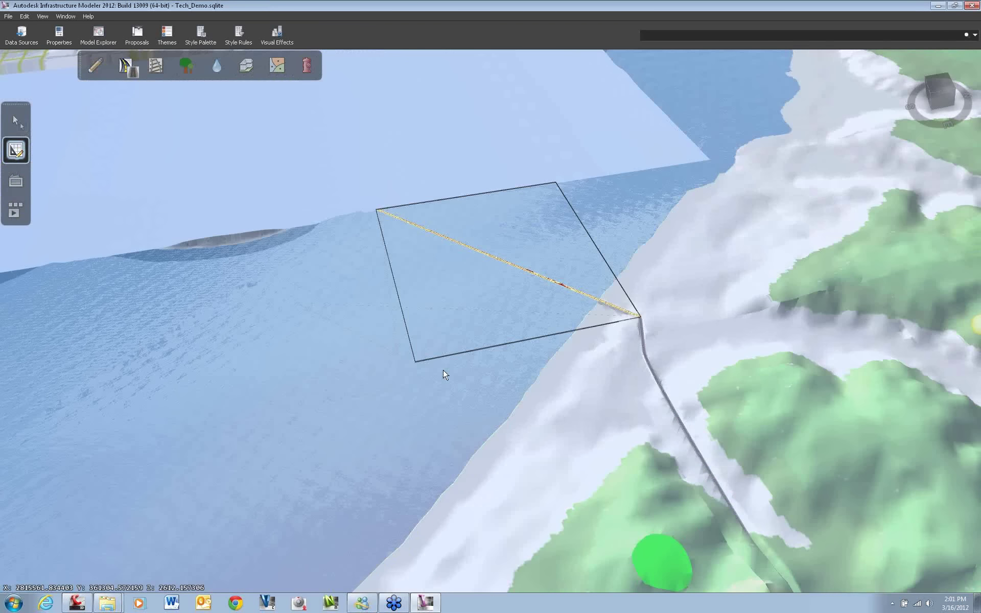
{"action": "scroll", "coordinate": [515, 272], "scroll_direction": "down", "scroll_amount": 5}
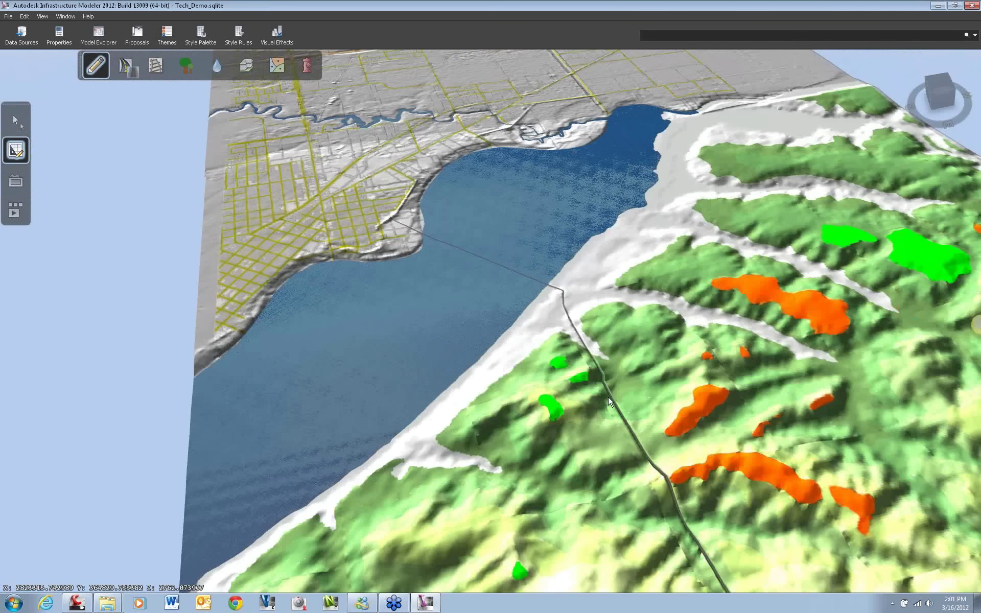
{"action": "left_click", "coordinate": [608, 397]}
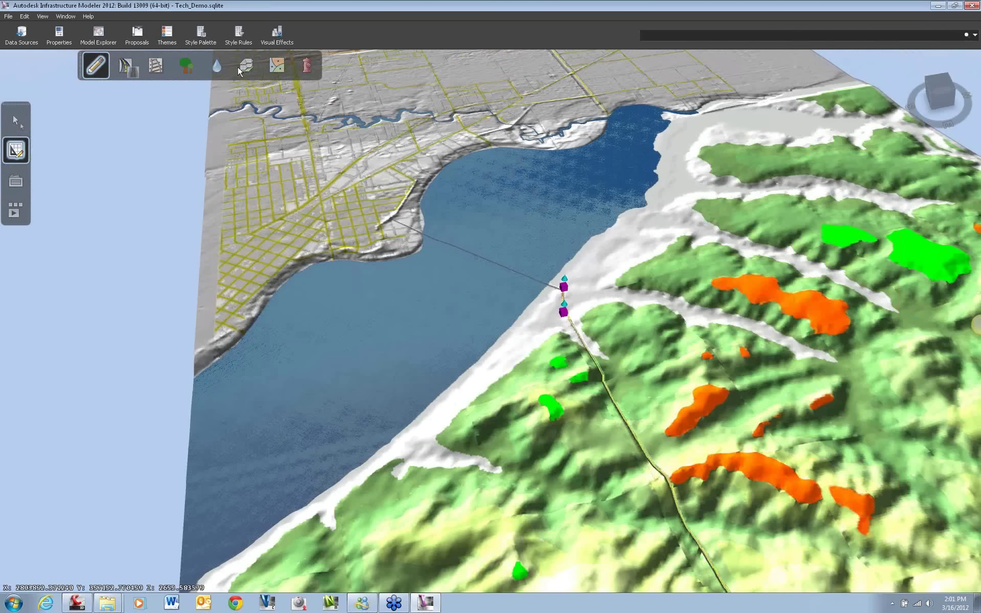
{"action": "left_click", "coordinate": [210, 35]}
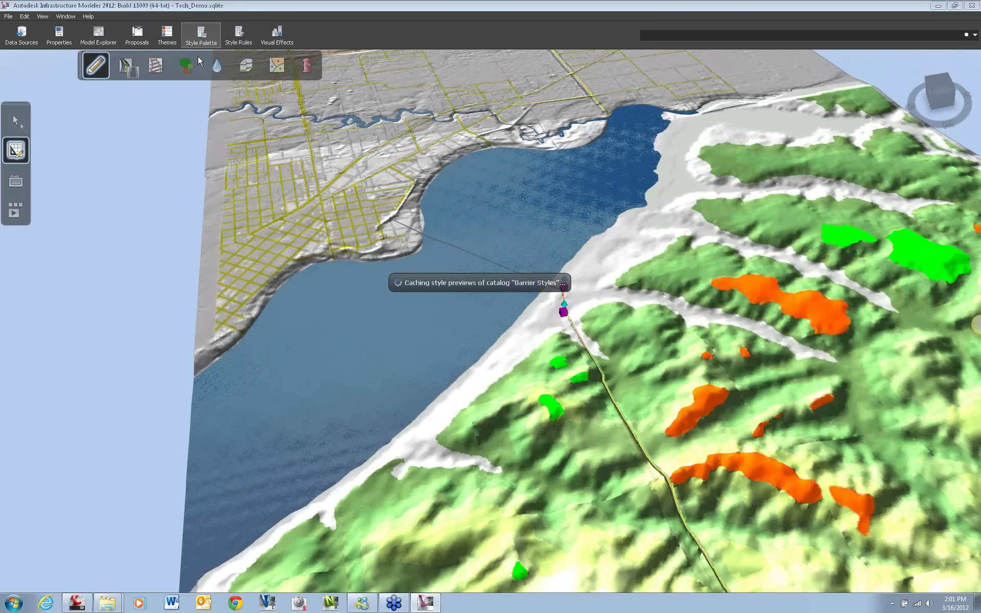
- Apply the Tunnel style from the Road Styles catalogue to the road crossing the water
{"action": "left_click", "coordinate": [844, 111]}
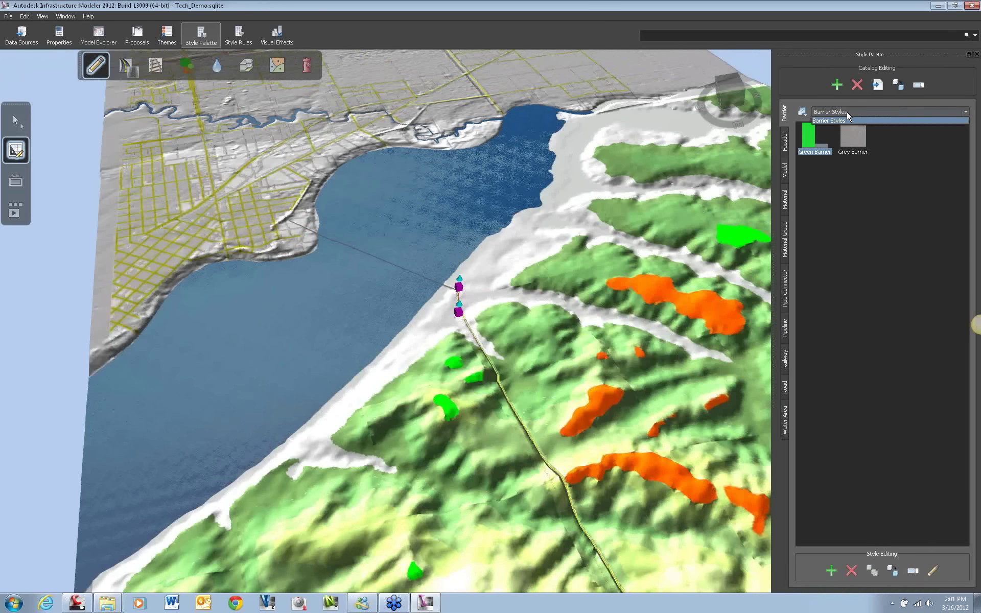
{"action": "left_click", "coordinate": [784, 386]}
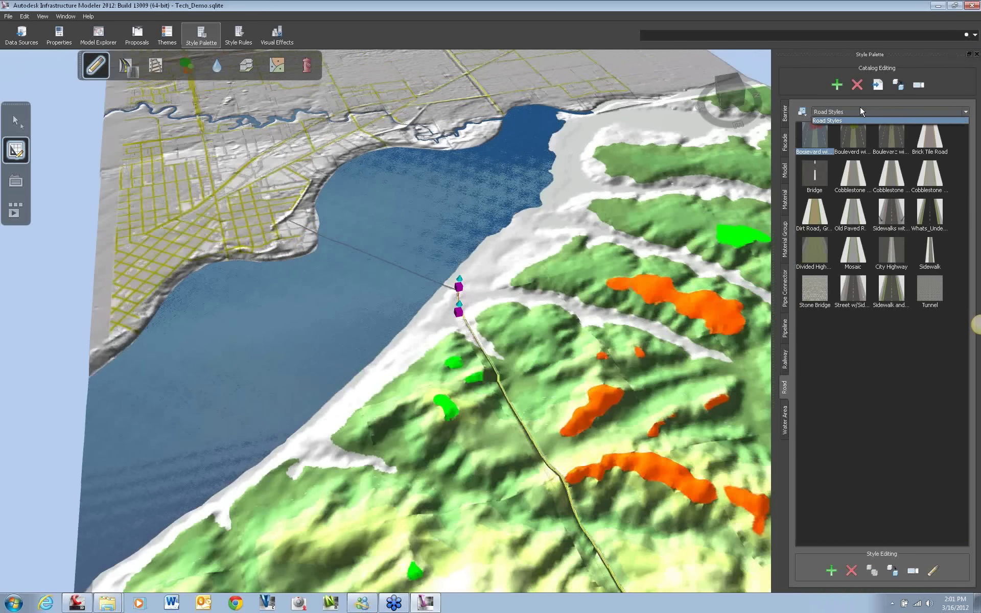
{"action": "left_click", "coordinate": [859, 109]}
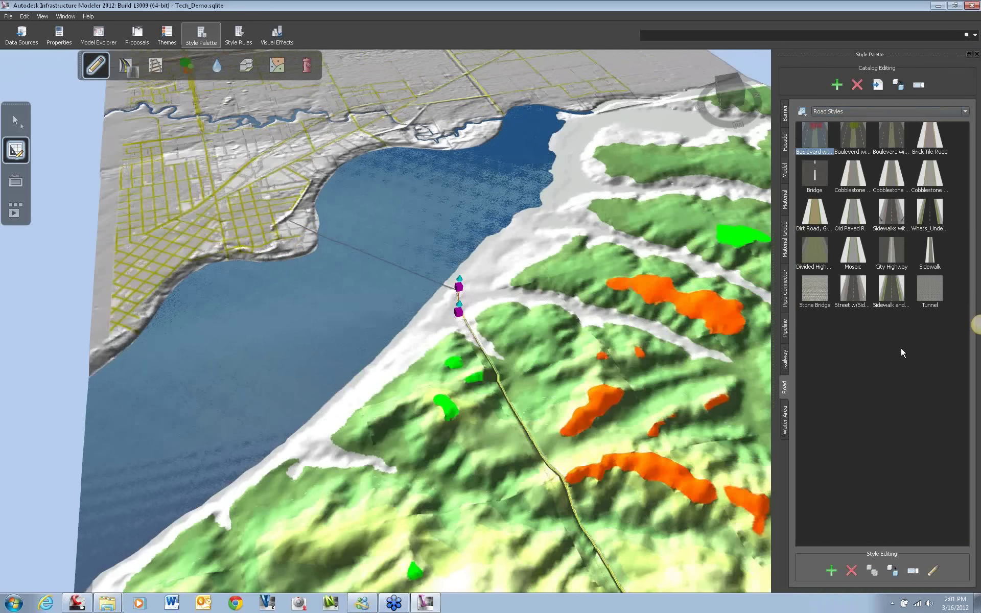
{"action": "left_click", "coordinate": [929, 294]}
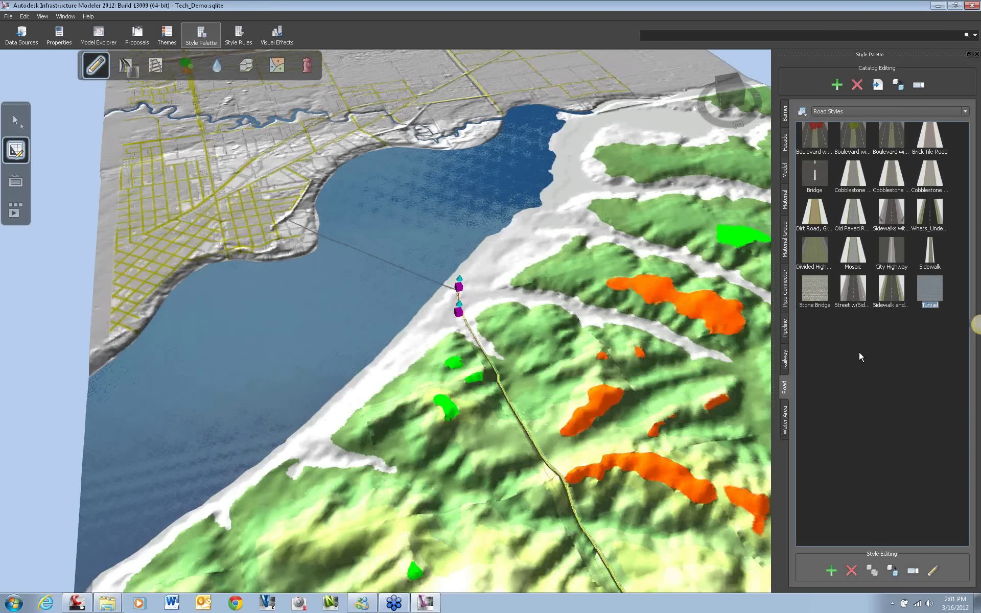
{"action": "mouse_move", "coordinate": [919, 297]}
{"action": "left_mouse_down"}
{"action": "mouse_move", "coordinate": [926, 289]}
{"action": "mouse_move", "coordinate": [587, 342]}
{"action": "mouse_move", "coordinate": [509, 405]}
{"action": "left_mouse_up"}
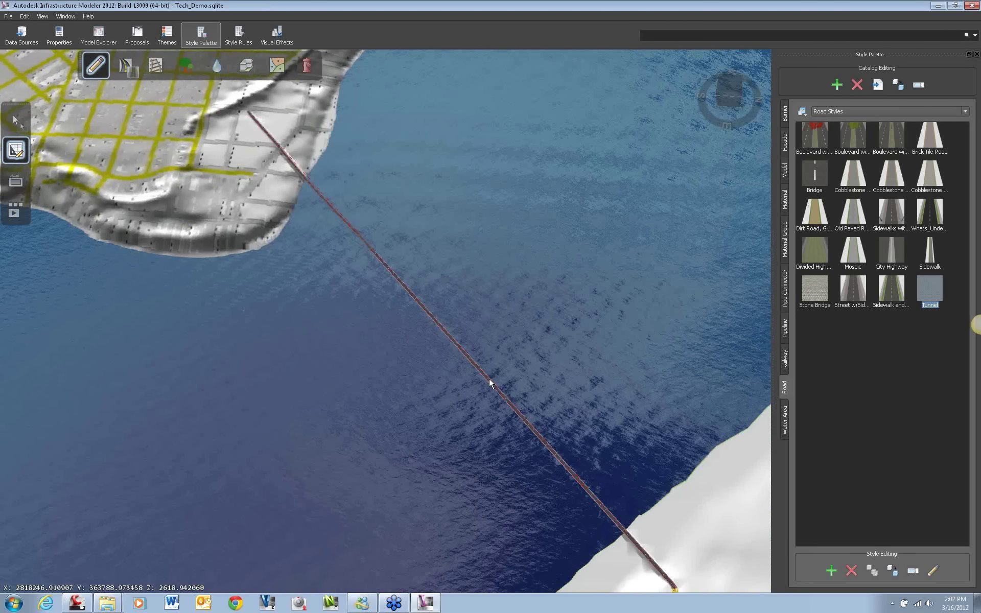
- Drop the Stone Bridge road style onto the road spanning the lake
{"action": "left_click", "coordinate": [489, 379]}
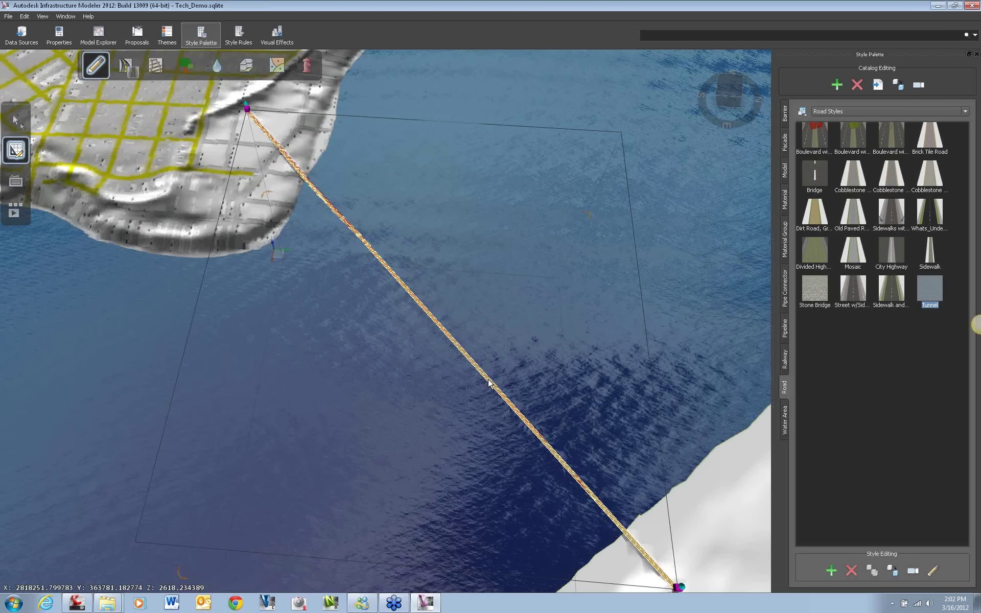
{"action": "key", "text": "Escape"}
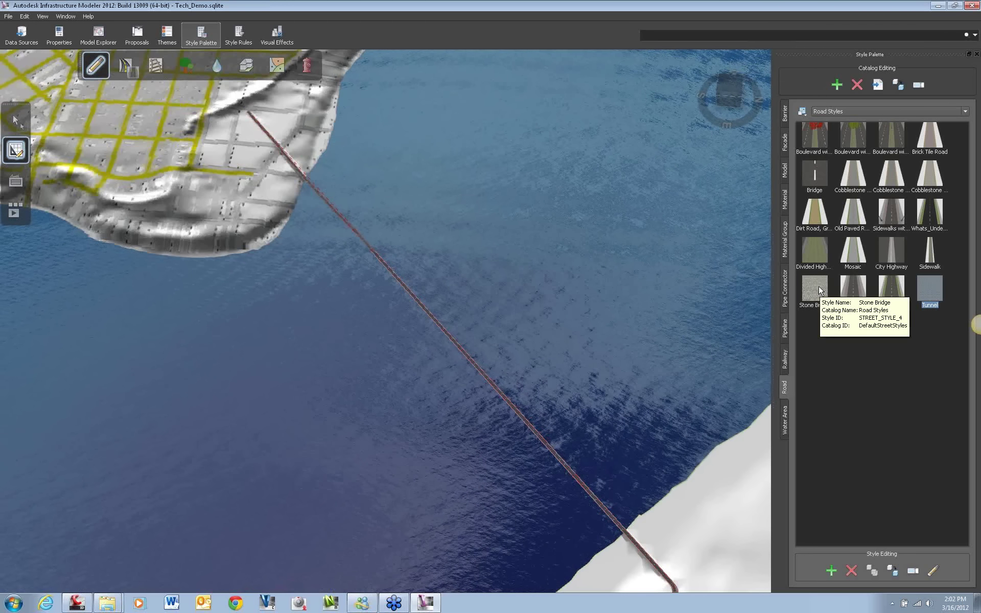
{"action": "left_click_drag", "start_coordinate": [810, 282], "coordinate": [531, 428]}
{"action": "scroll", "coordinate": [531, 428], "scroll_direction": "down", "scroll_amount": 5}
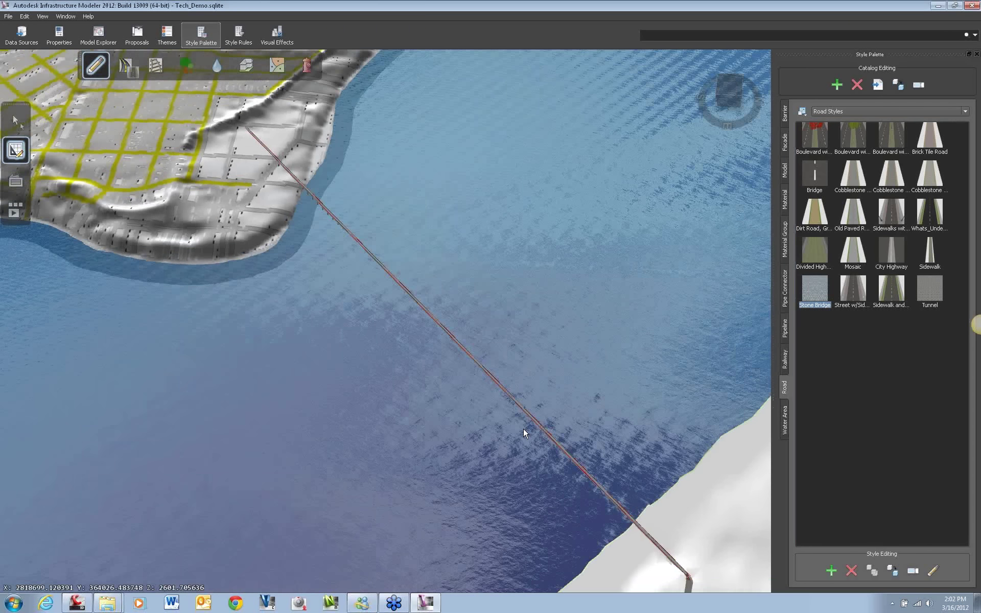
{"action": "scroll", "coordinate": [526, 350], "scroll_direction": "up", "scroll_amount": 5}
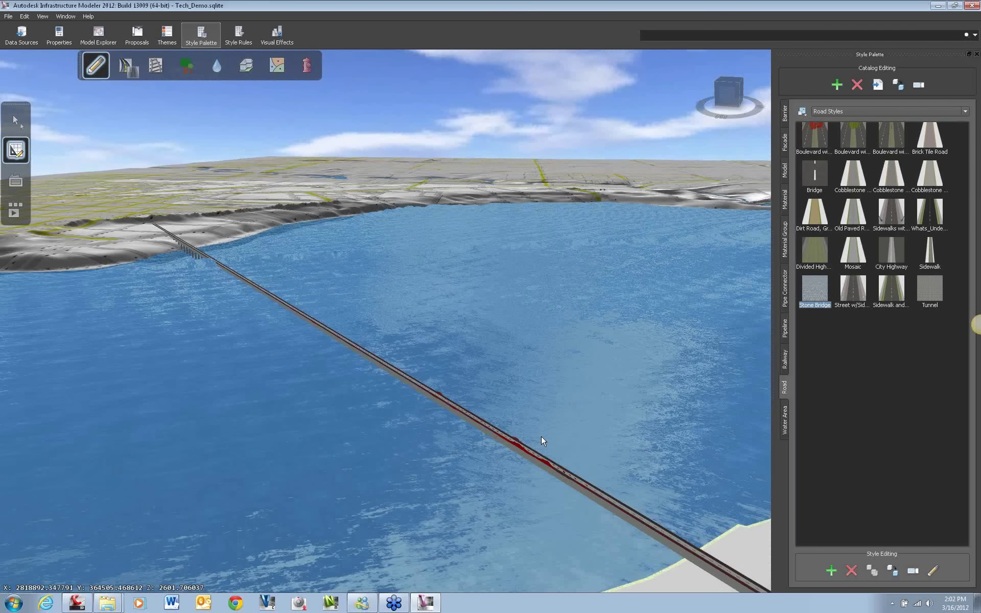
{"action": "scroll", "coordinate": [475, 442], "scroll_direction": "up", "scroll_amount": 5}
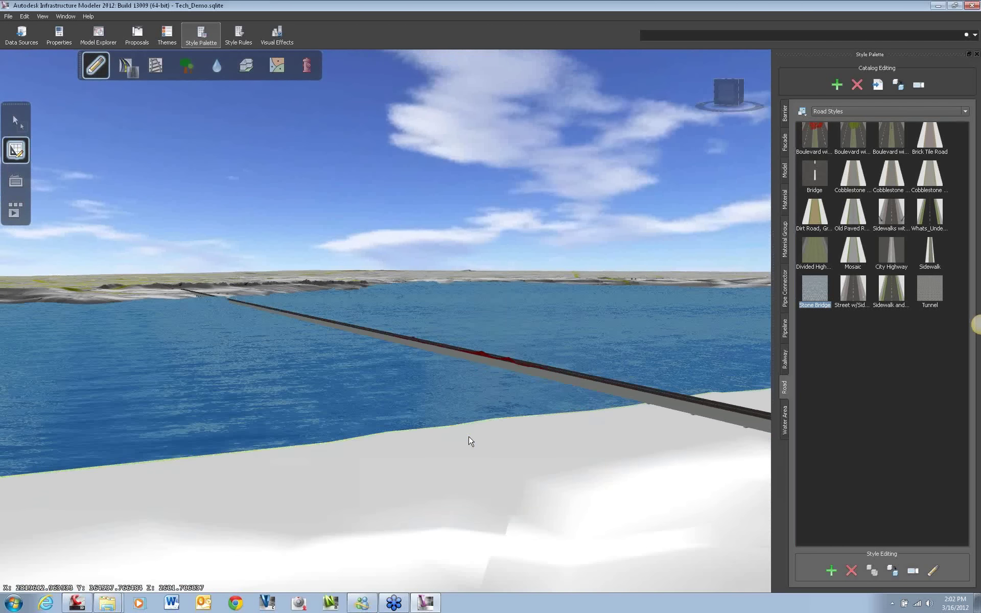
{"action": "scroll", "coordinate": [422, 410], "scroll_direction": "up", "scroll_amount": 5}
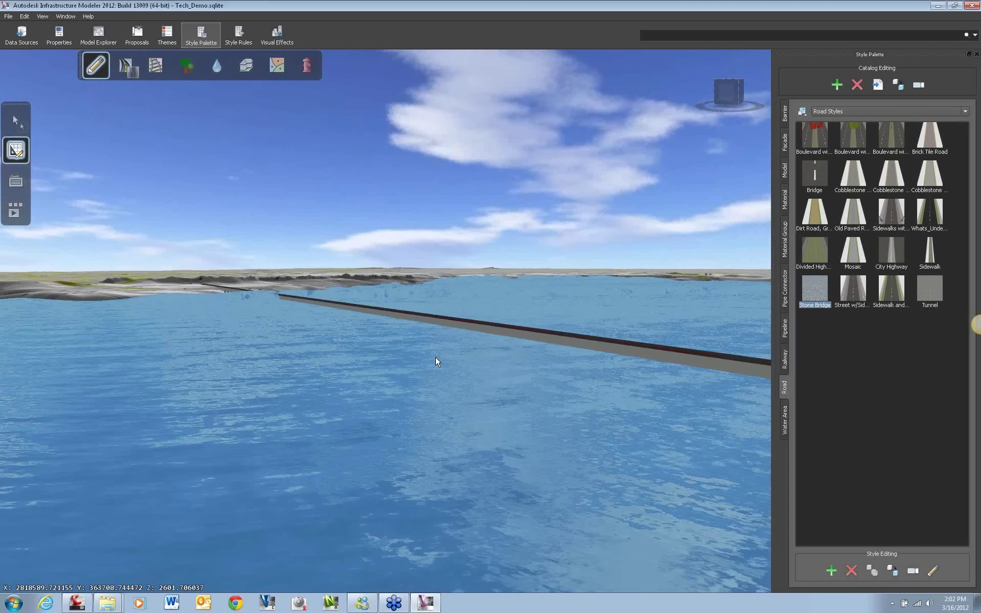
{"action": "left_click_drag", "start_coordinate": [401, 443], "coordinate": [465, 488]}
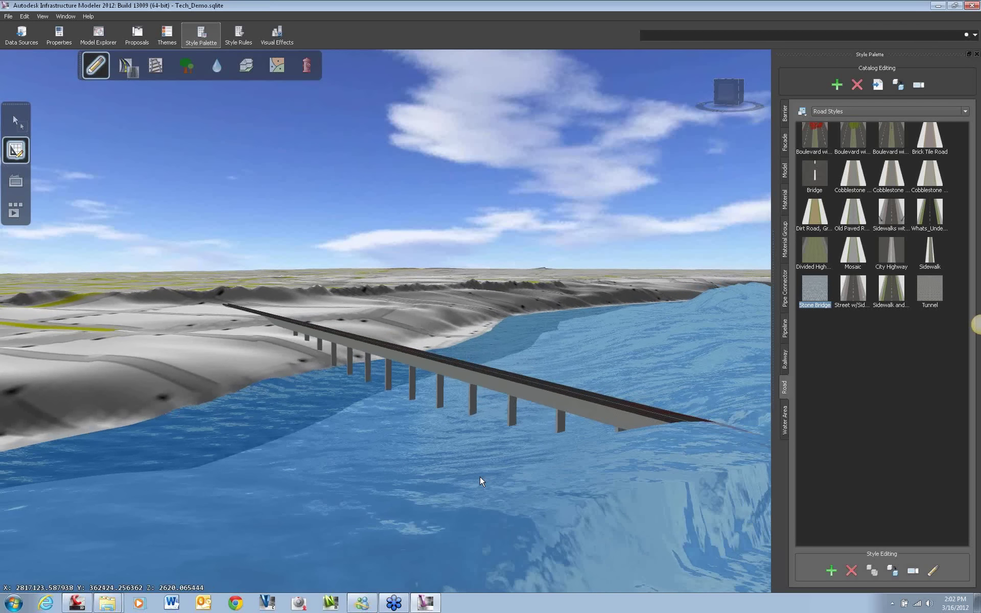
{"action": "left_click_drag", "start_coordinate": [612, 477], "coordinate": [588, 452]}
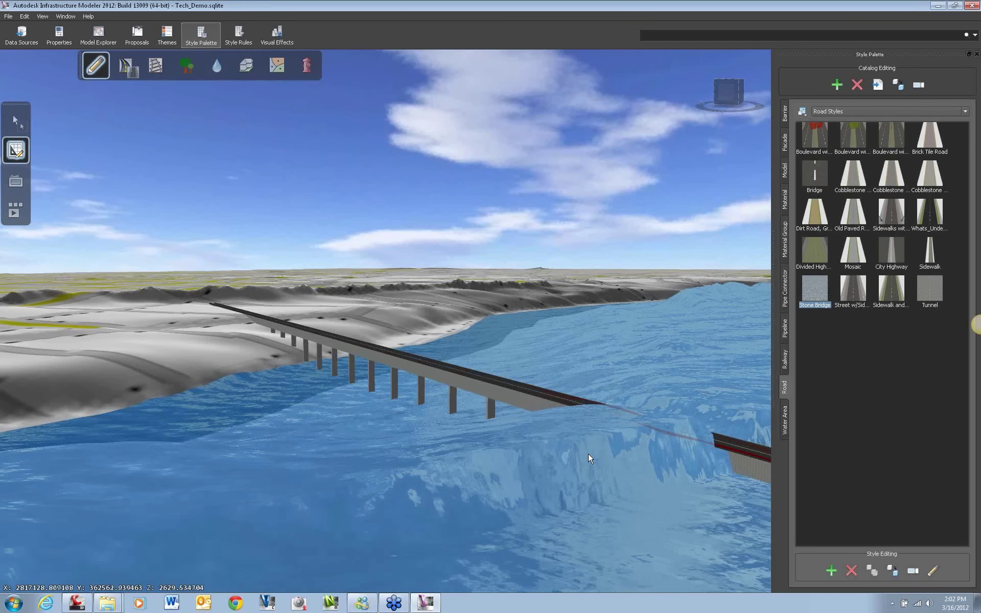
{"action": "left_click_drag", "start_coordinate": [587, 452], "coordinate": [479, 203]}
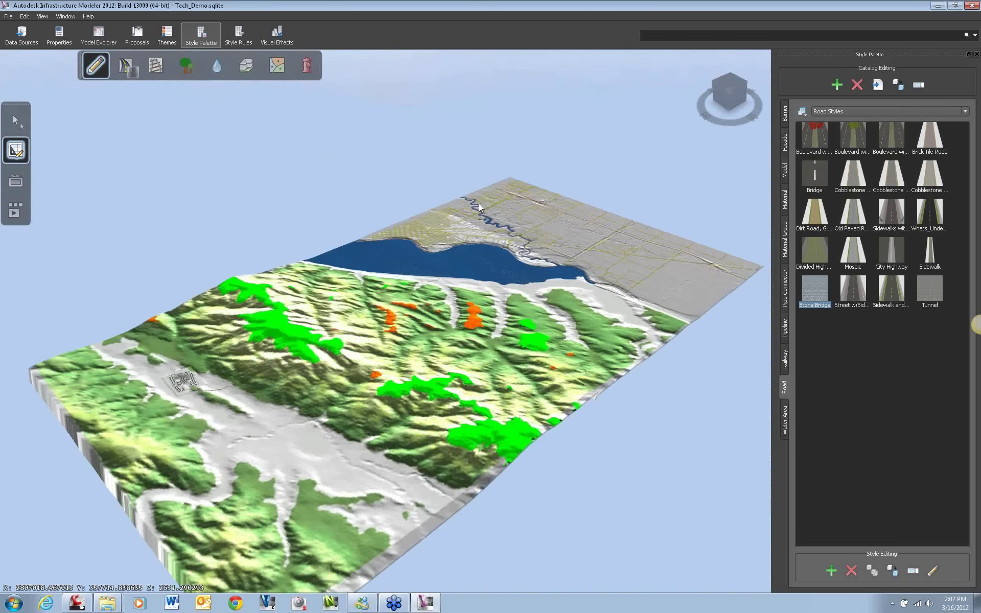
- Deselect the Stone Bridge style, view the empty city lot from directly above, and show Proposals
{"action": "left_click", "coordinate": [834, 403]}
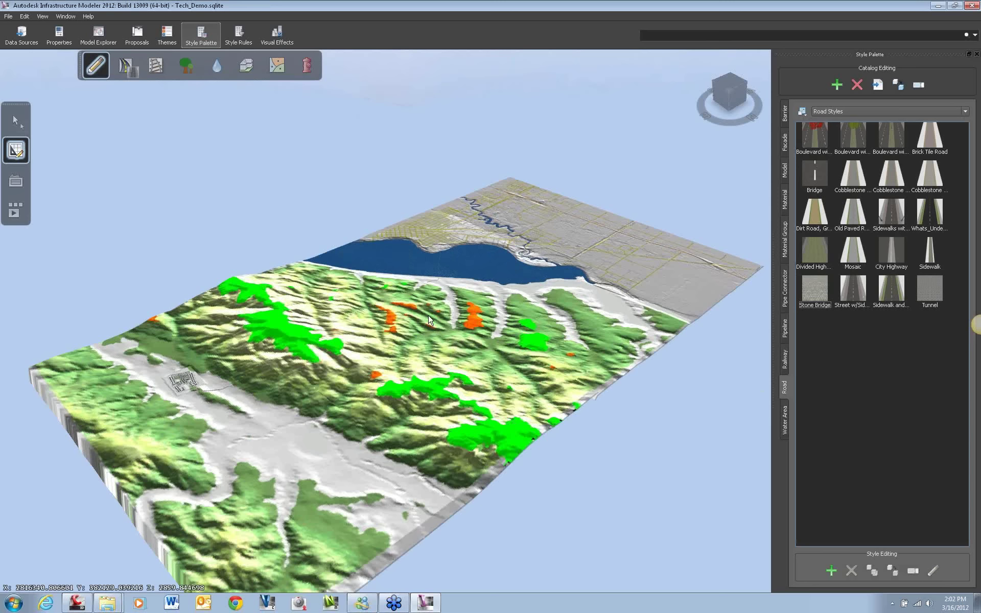
{"action": "scroll", "coordinate": [424, 345], "scroll_direction": "up", "scroll_amount": 5}
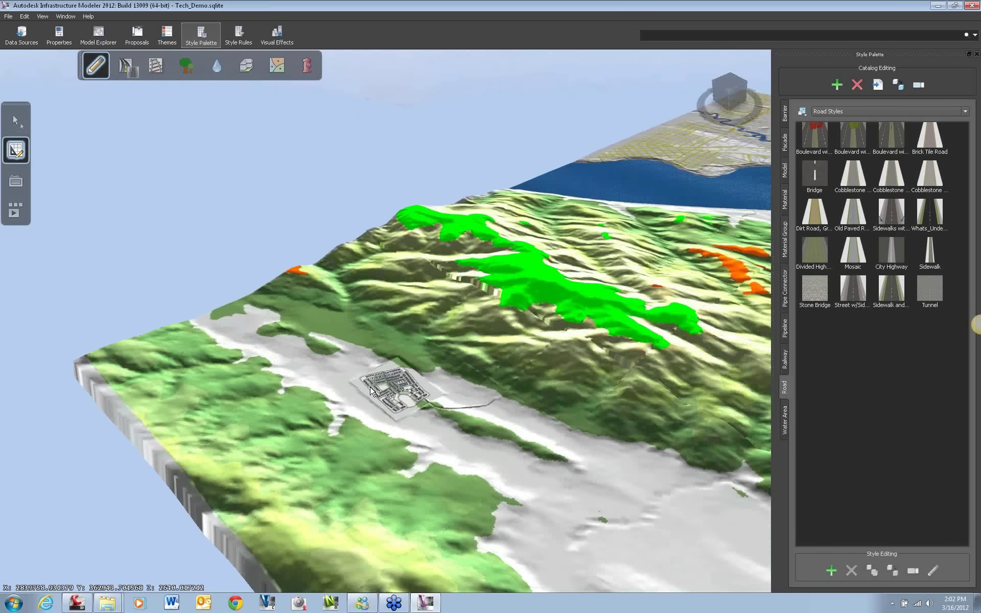
{"action": "scroll", "coordinate": [372, 389], "scroll_direction": "up", "scroll_amount": 5}
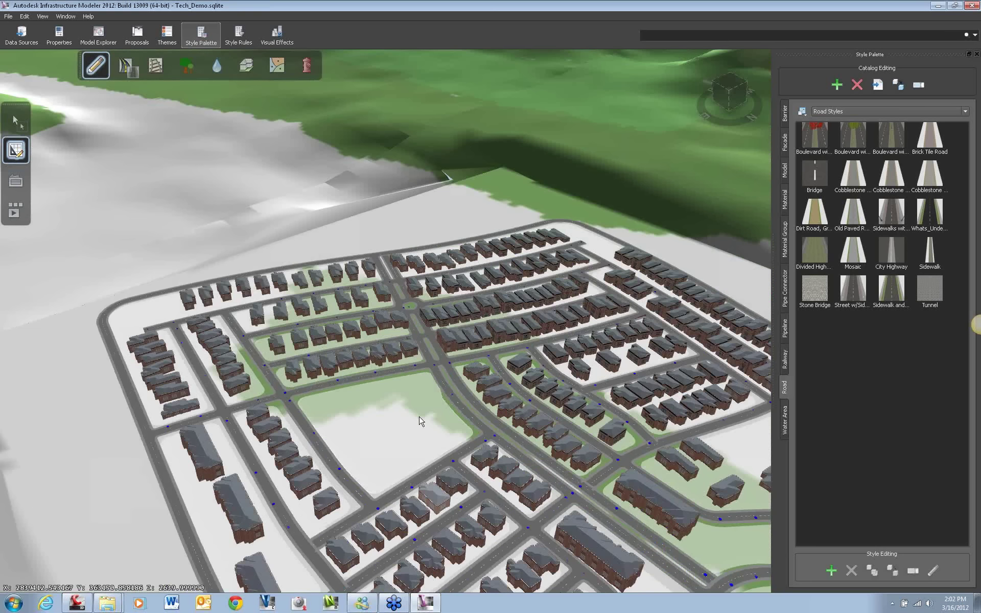
{"action": "scroll", "coordinate": [451, 396], "scroll_direction": "up", "scroll_amount": 3}
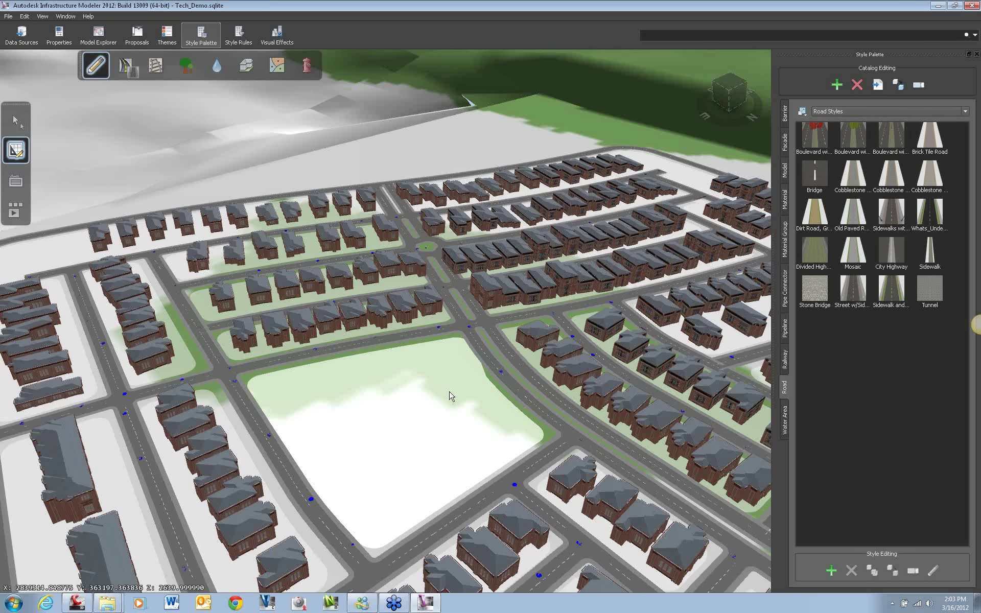
{"action": "middle_click_drag", "start_coordinate": [451, 396], "coordinate": [455, 297], "text": "shift"}
{"action": "scroll", "coordinate": [454, 296], "scroll_direction": "up", "scroll_amount": 2}
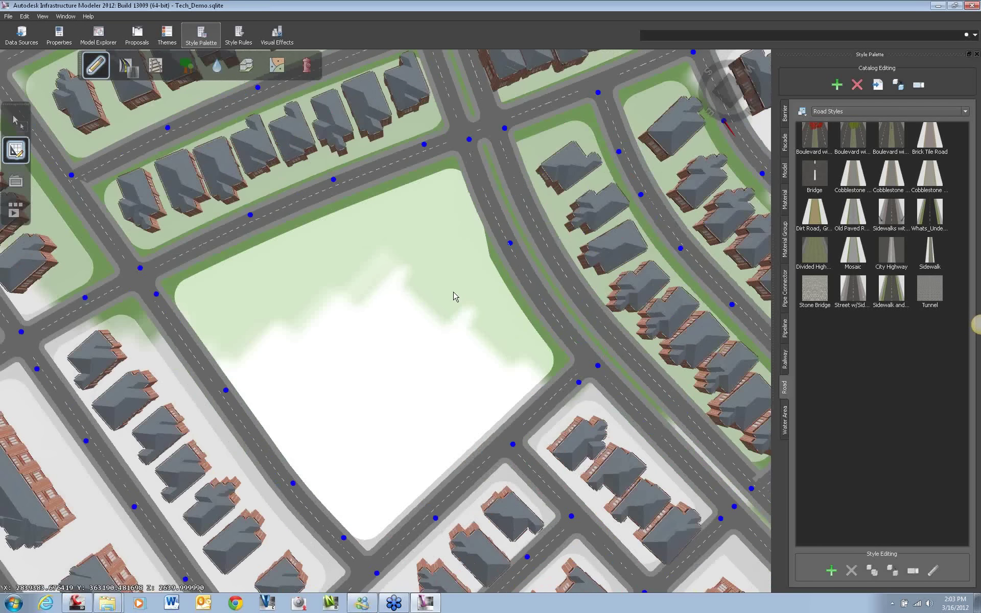
{"action": "left_click", "coordinate": [134, 42]}
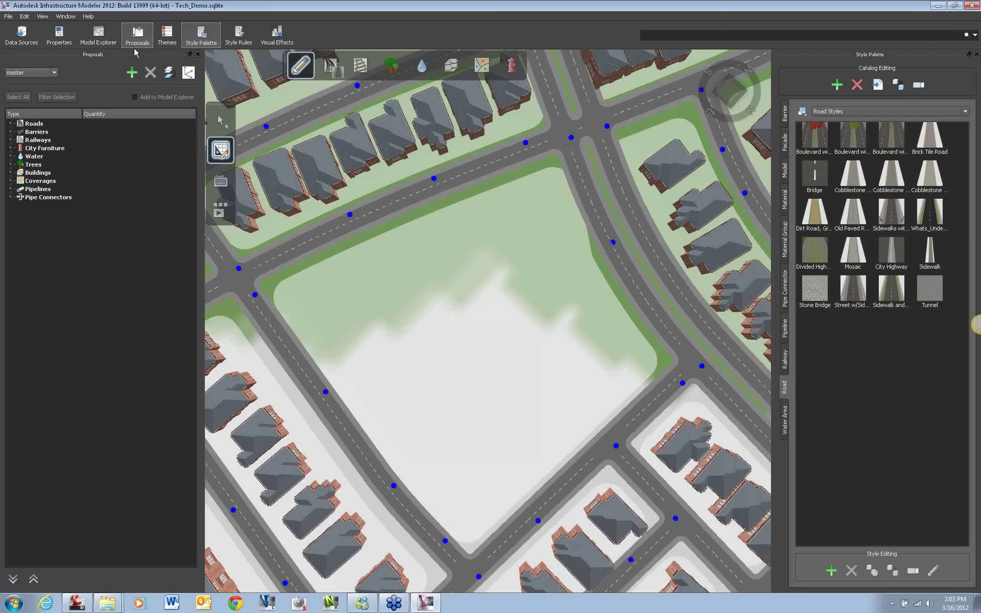
- Add a new proposal named Idea1 and make it the active proposal
{"action": "left_click", "coordinate": [131, 73]}
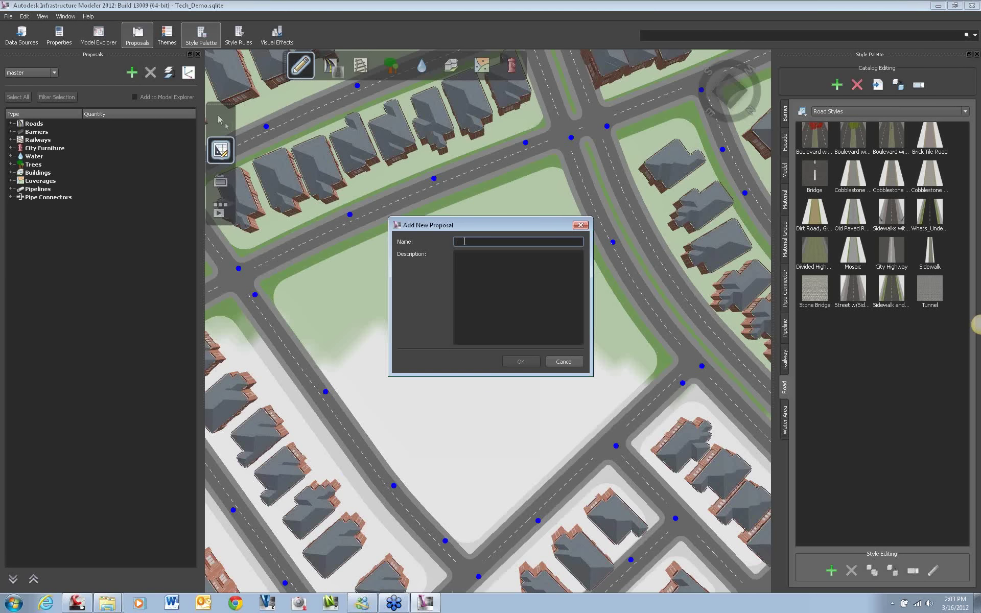
{"action": "type", "text": "Idd"}
{"action": "left_click", "coordinate": [517, 320]}
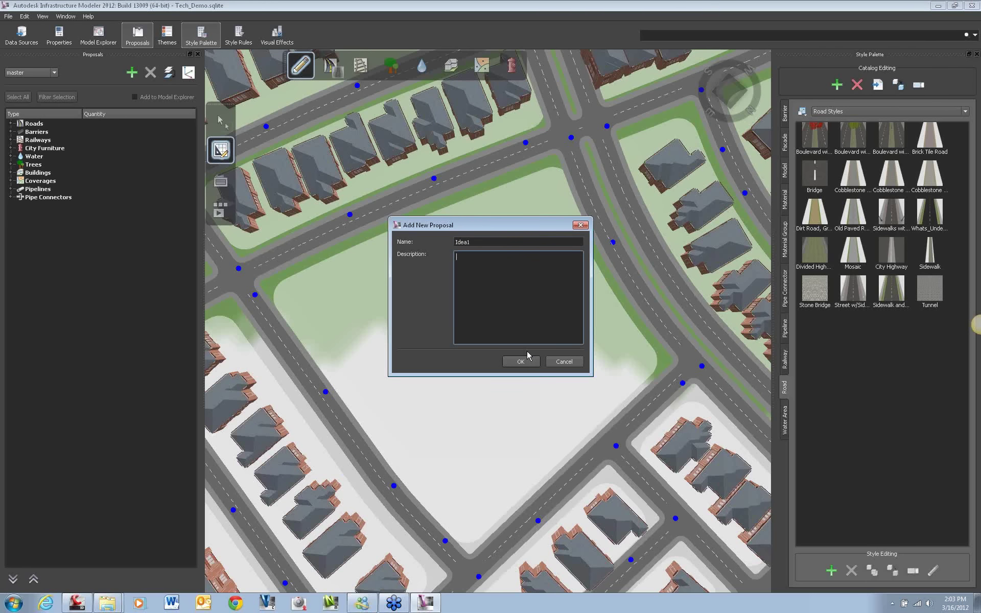
{"action": "left_click", "coordinate": [529, 363]}
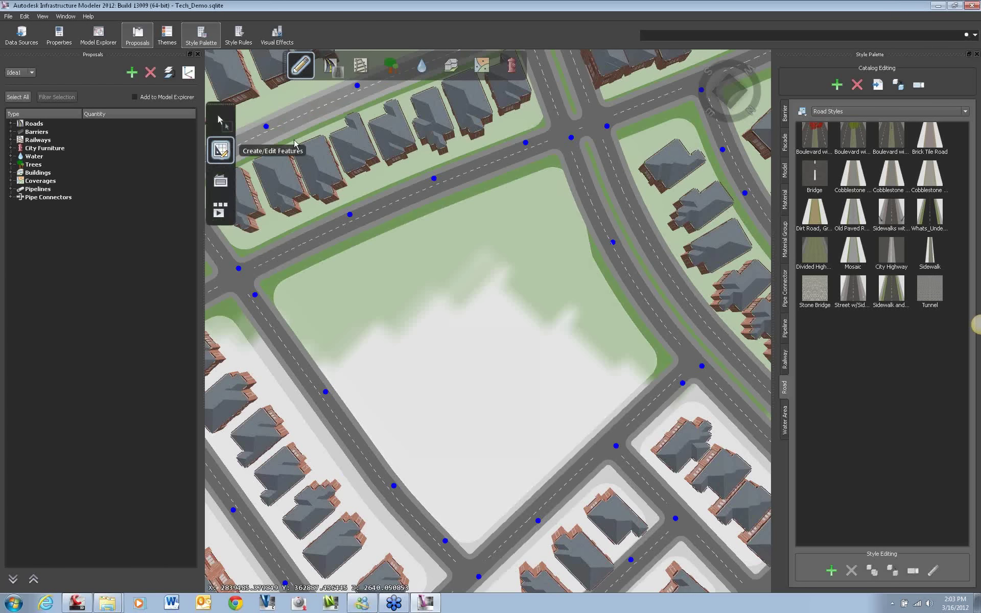
- Choose the Create Buildings tool with the Metal & Glass Lear style
{"action": "left_click", "coordinate": [451, 68]}
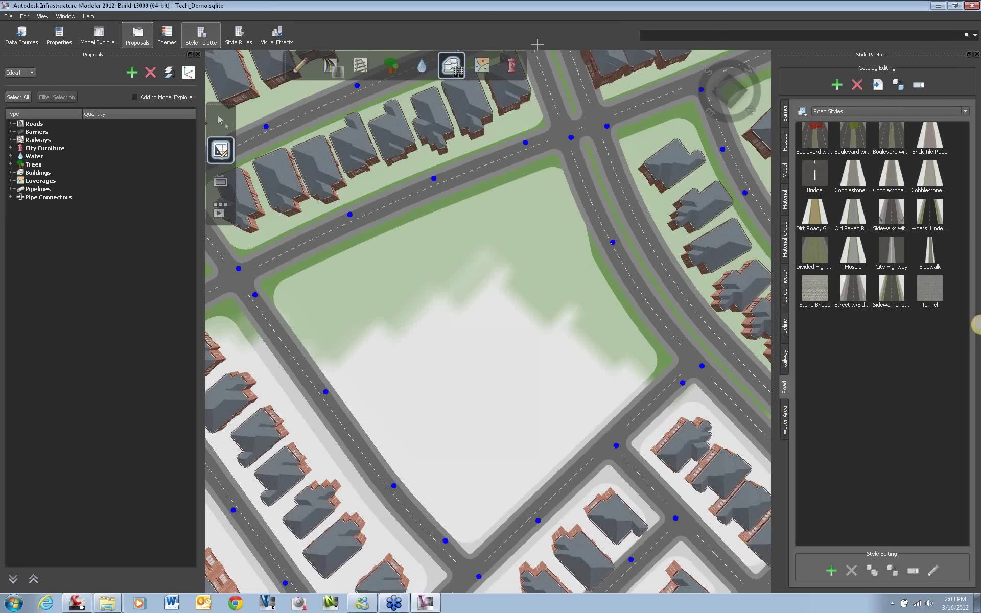
{"action": "left_click", "coordinate": [455, 60]}
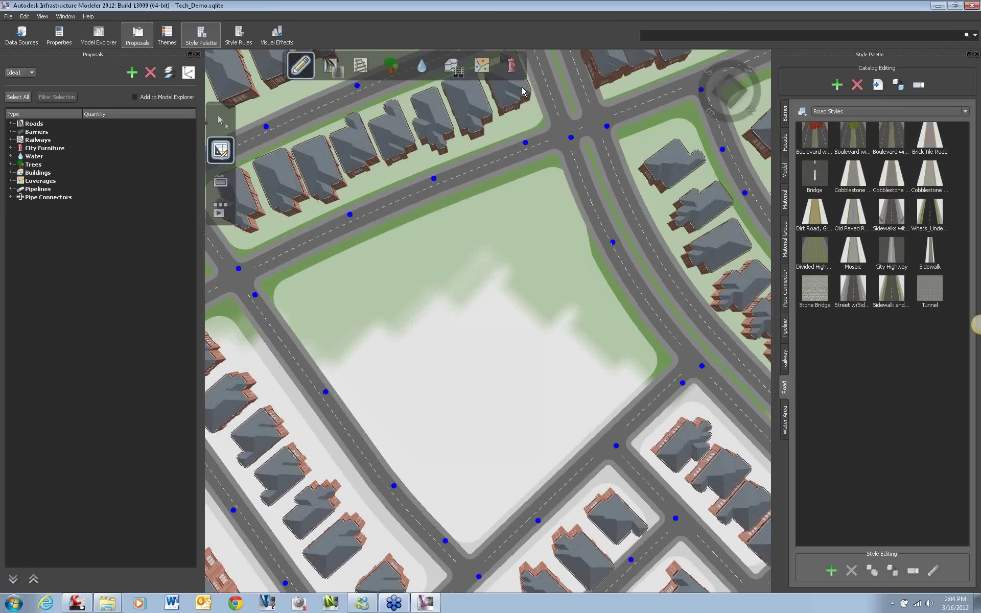
{"action": "left_click", "coordinate": [458, 69]}
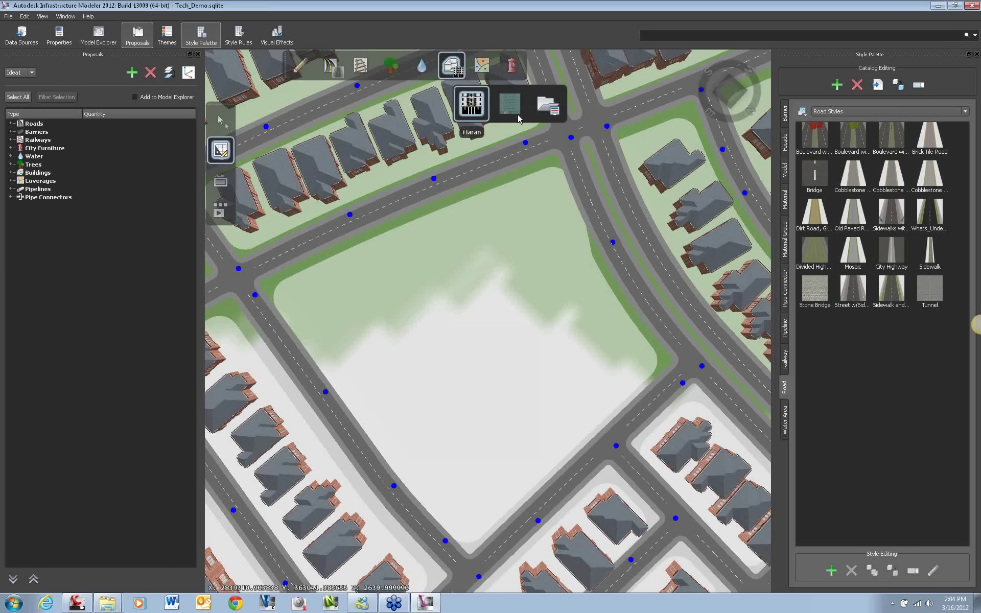
{"action": "left_click", "coordinate": [549, 106]}
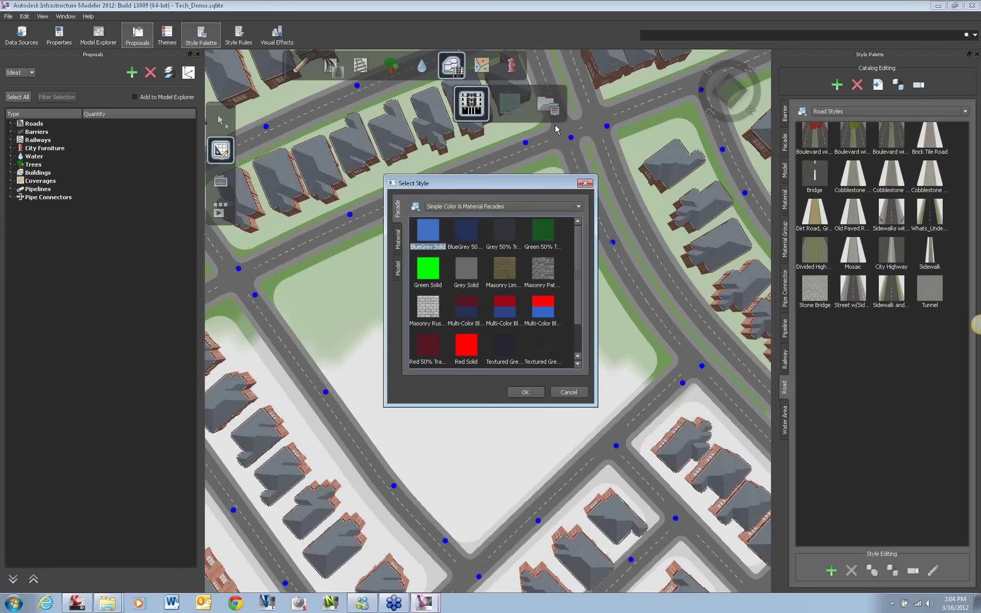
{"action": "left_click", "coordinate": [459, 207]}
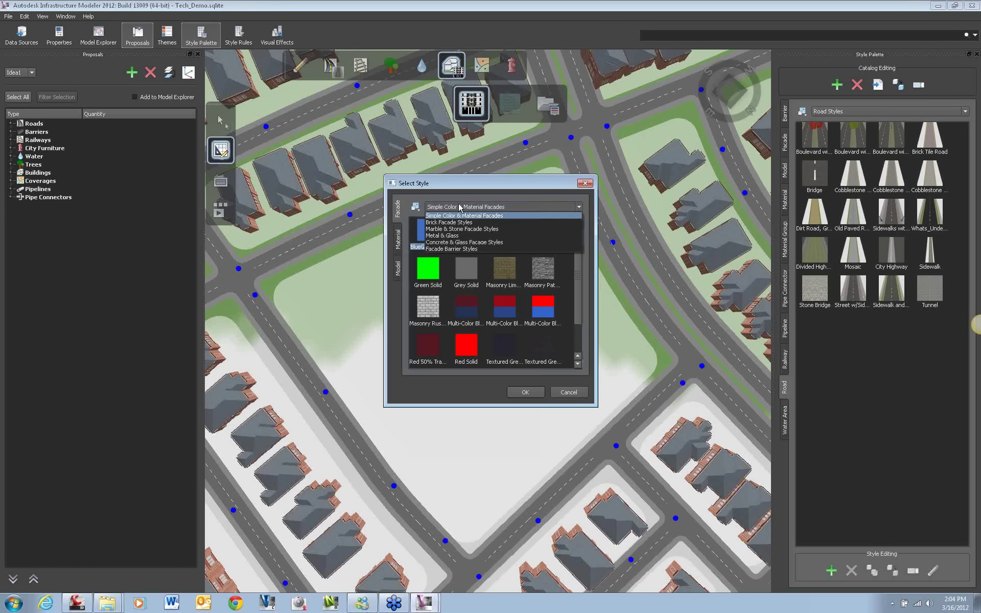
{"action": "left_click", "coordinate": [462, 236]}
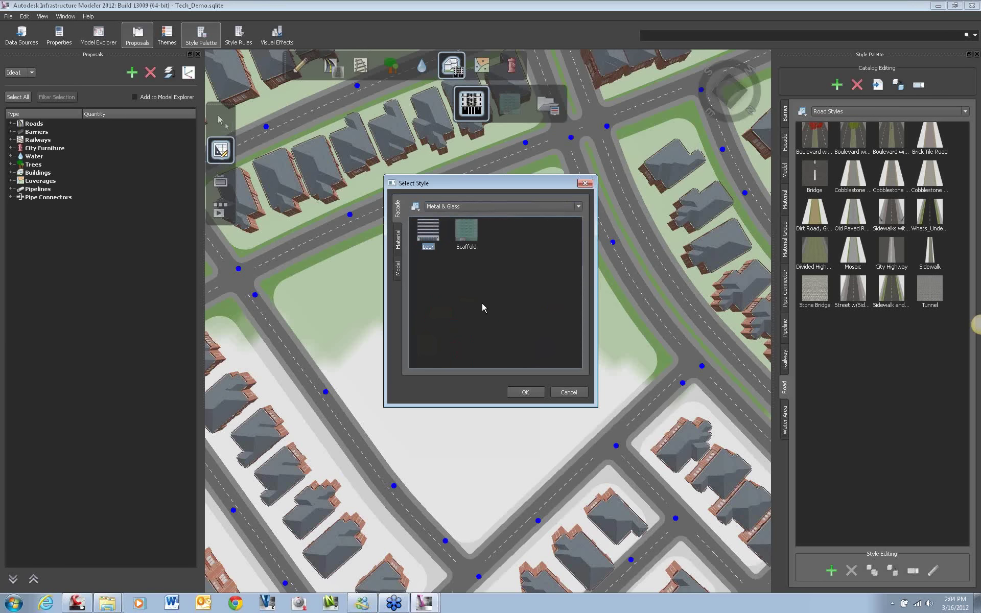
{"action": "left_click", "coordinate": [523, 392]}
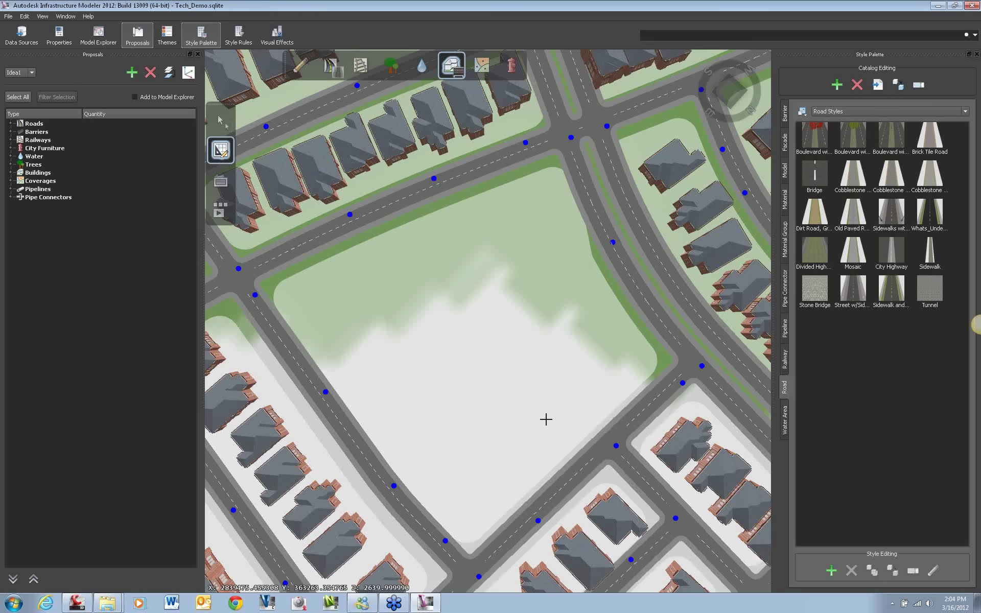
- Place five corners of an L-shaped building footprint on the empty lot
{"action": "left_click", "coordinate": [545, 419]}
{"action": "left_click", "coordinate": [642, 361]}
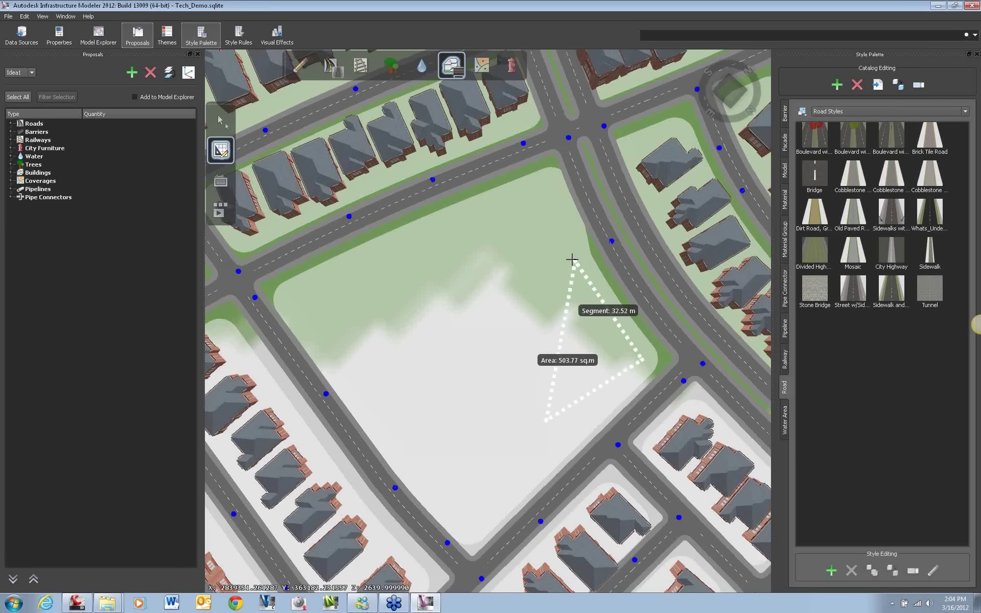
{"action": "left_click", "coordinate": [572, 259]}
{"action": "left_click", "coordinate": [536, 284]}
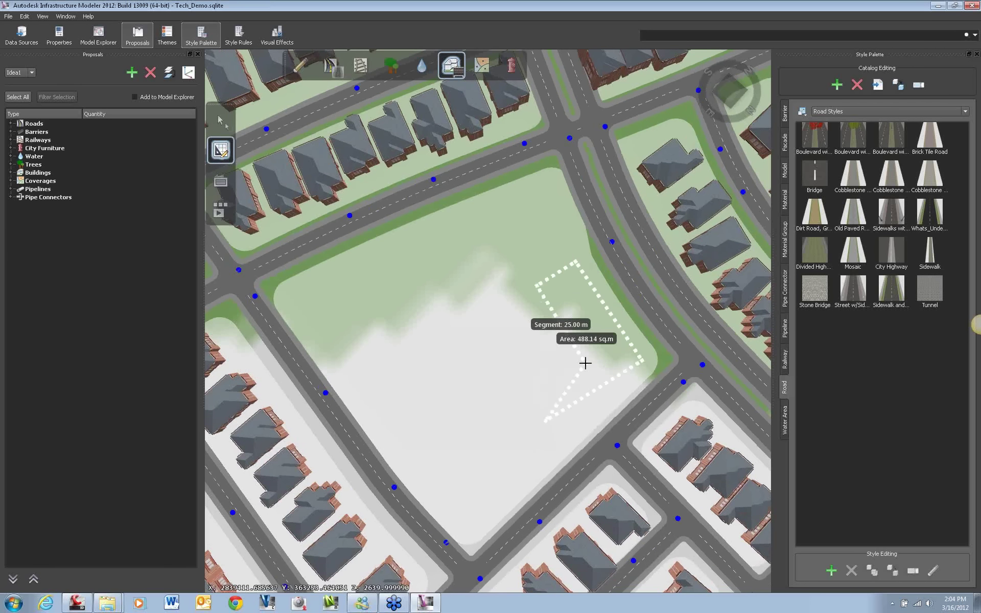
{"action": "left_click", "coordinate": [574, 347]}
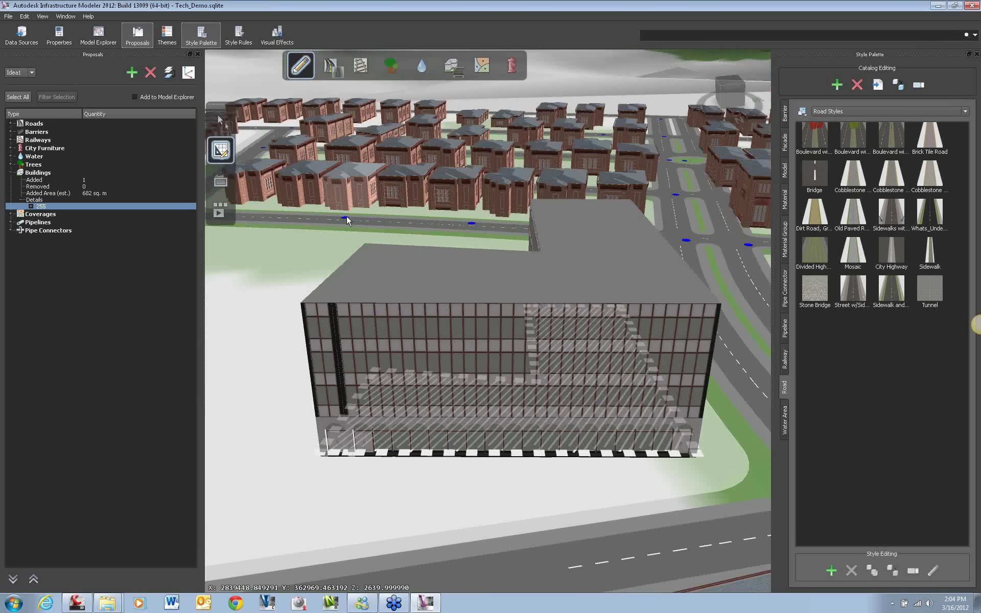
- Stop editing the Idea1 glass building and zoom out to see it among the streets
{"action": "left_click", "coordinate": [219, 125]}
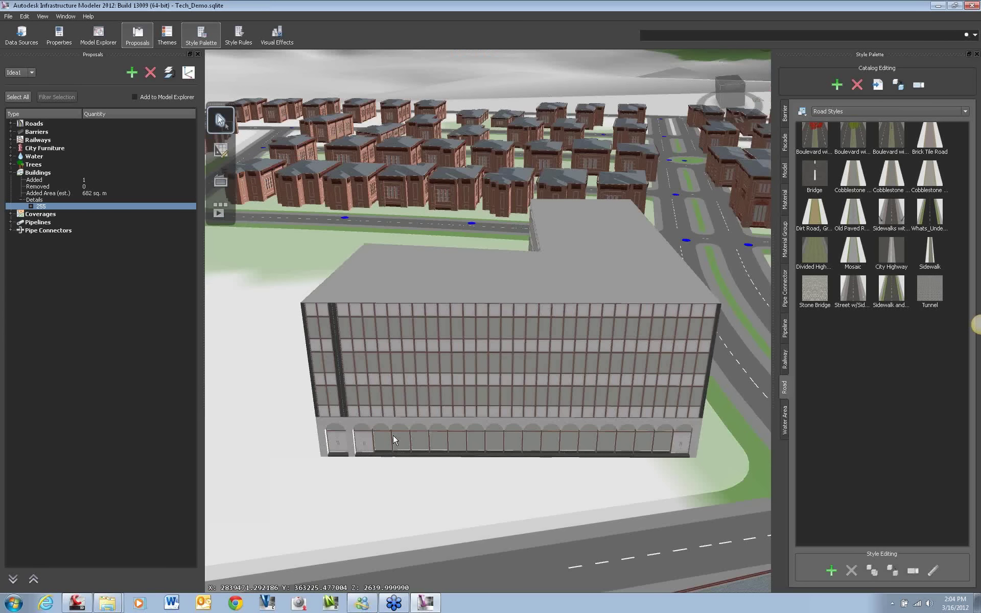
{"action": "middle_click_drag", "start_coordinate": [393, 439], "coordinate": [579, 407]}
{"action": "scroll", "coordinate": [593, 419], "scroll_direction": "down", "scroll_amount": 3}
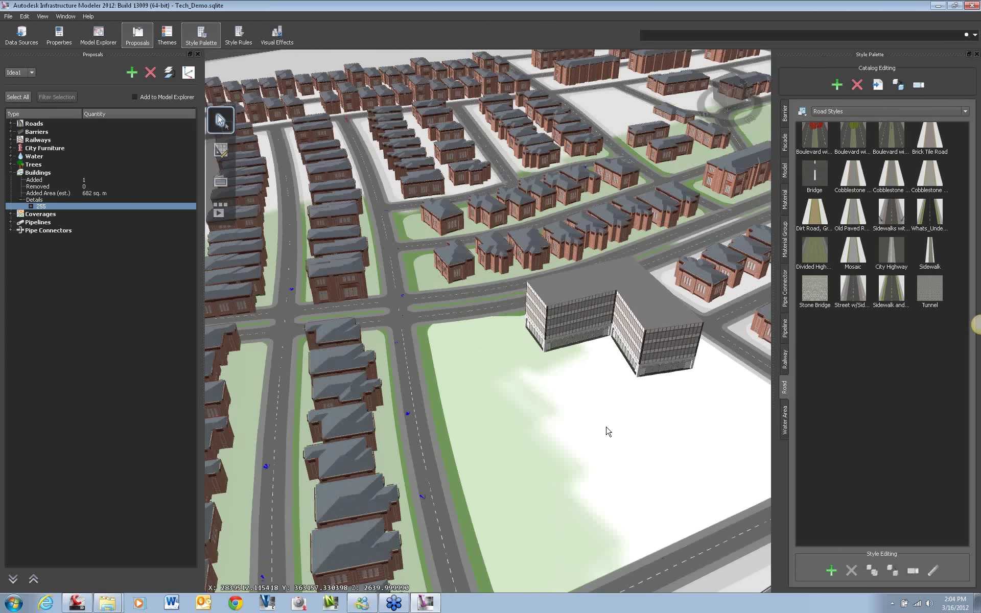
{"action": "scroll", "coordinate": [519, 407], "scroll_direction": "down", "scroll_amount": 2}
{"action": "scroll", "coordinate": [518, 407], "scroll_direction": "up", "scroll_amount": 3}
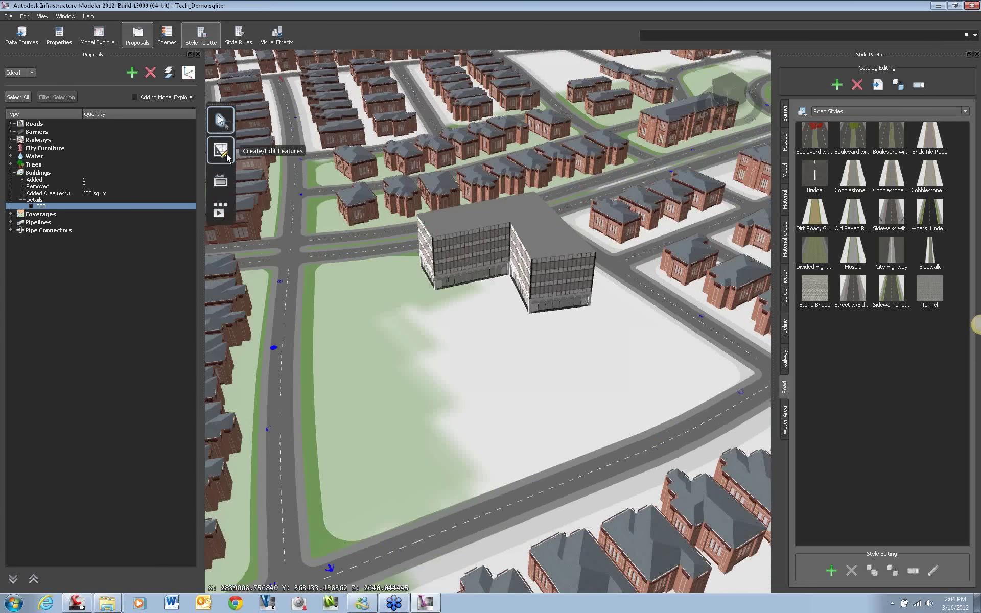
- Draw a roughly 582 sq. m coverage polygon on open ground beside the glass building, then deselect it
{"action": "left_click", "coordinate": [227, 155]}
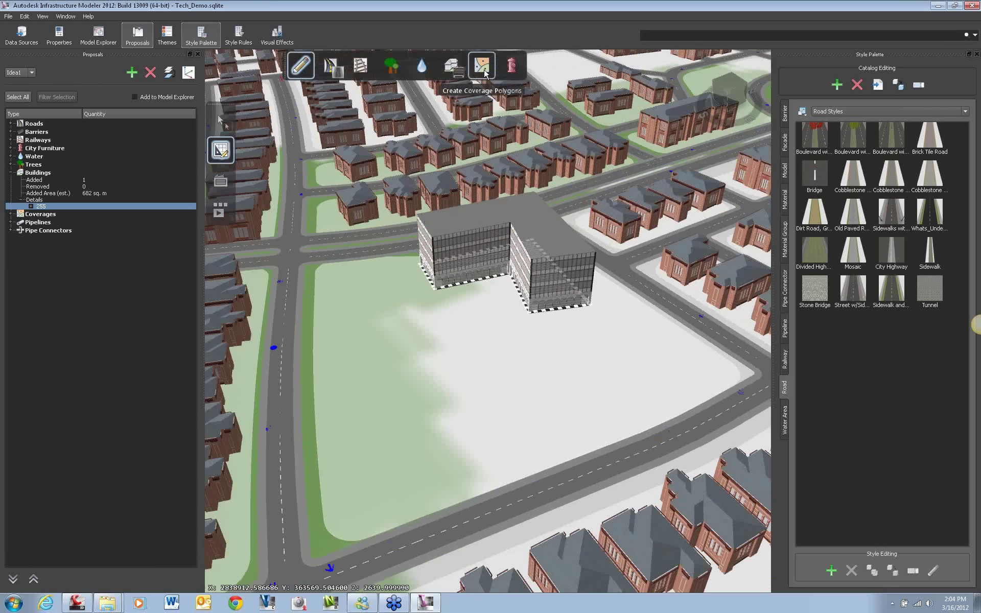
{"action": "left_click", "coordinate": [482, 68]}
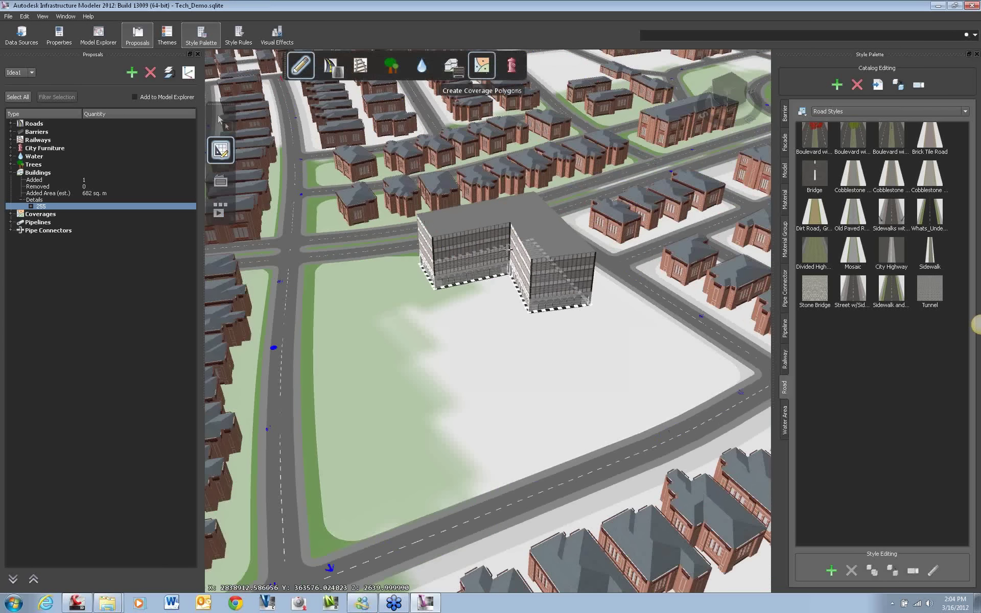
{"action": "left_click", "coordinate": [496, 317]}
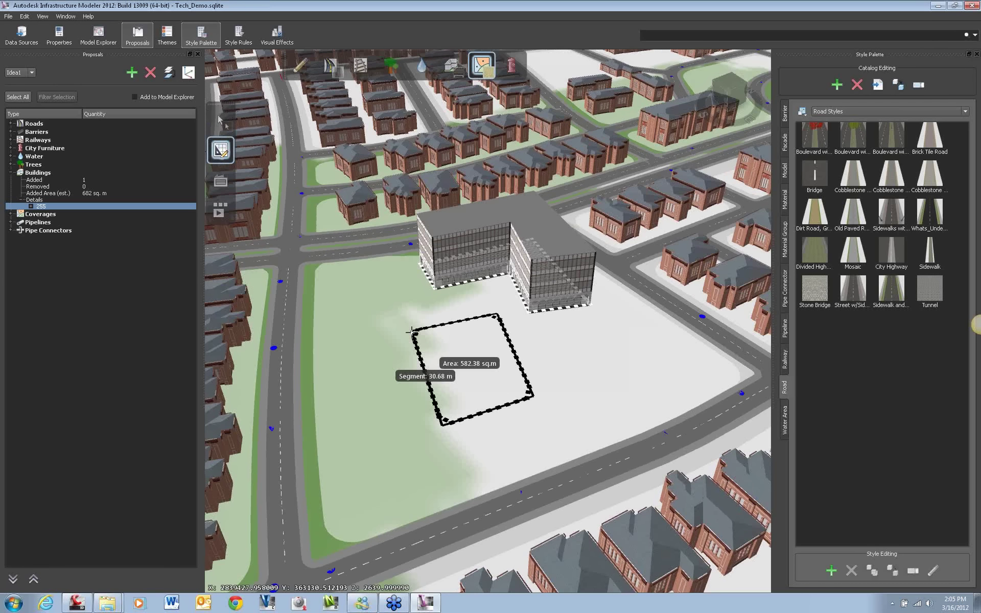
{"action": "double_click", "coordinate": [401, 410]}
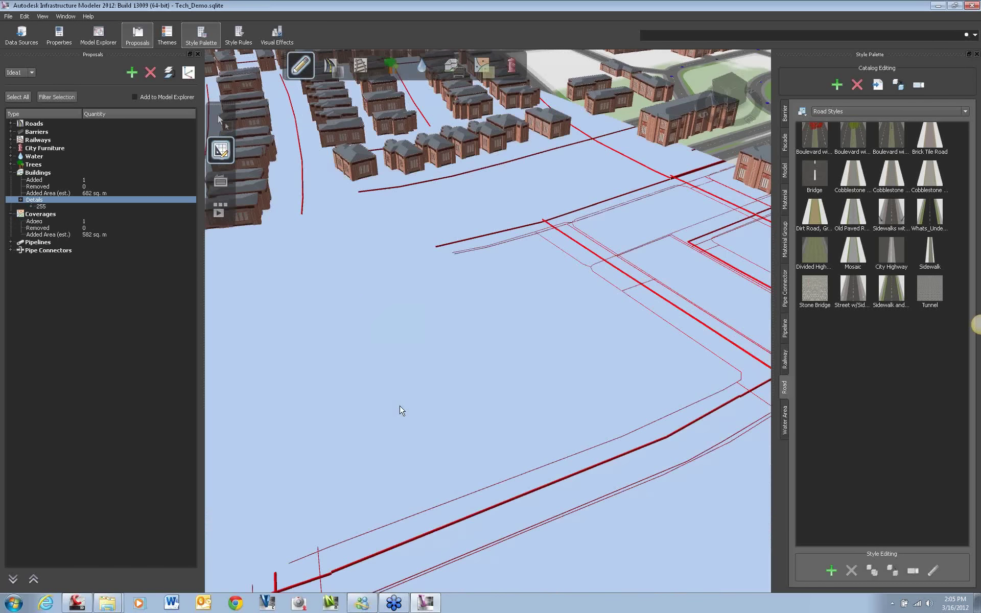
{"action": "left_click", "coordinate": [617, 366]}
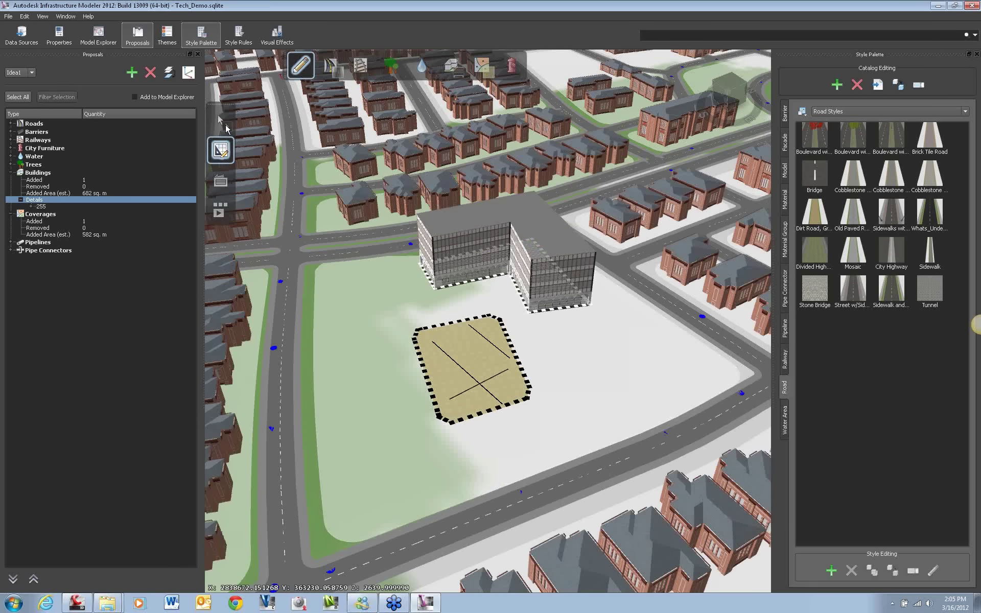
{"action": "left_click", "coordinate": [220, 120]}
{"action": "left_click", "coordinate": [498, 422]}
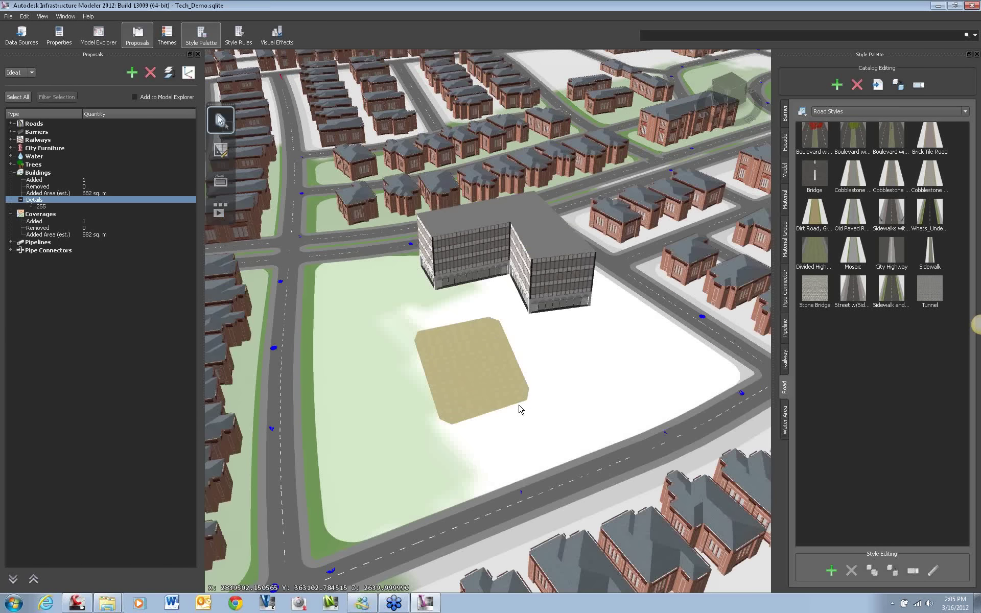
{"action": "scroll", "coordinate": [519, 405], "scroll_direction": "up", "scroll_amount": 2}
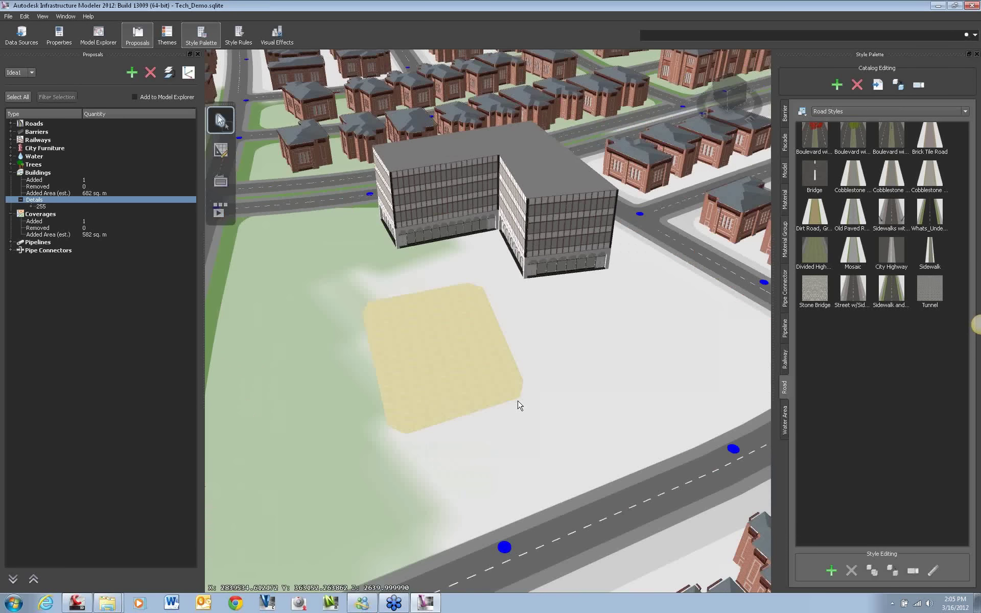
{"action": "scroll", "coordinate": [519, 405], "scroll_direction": "down", "scroll_amount": 2}
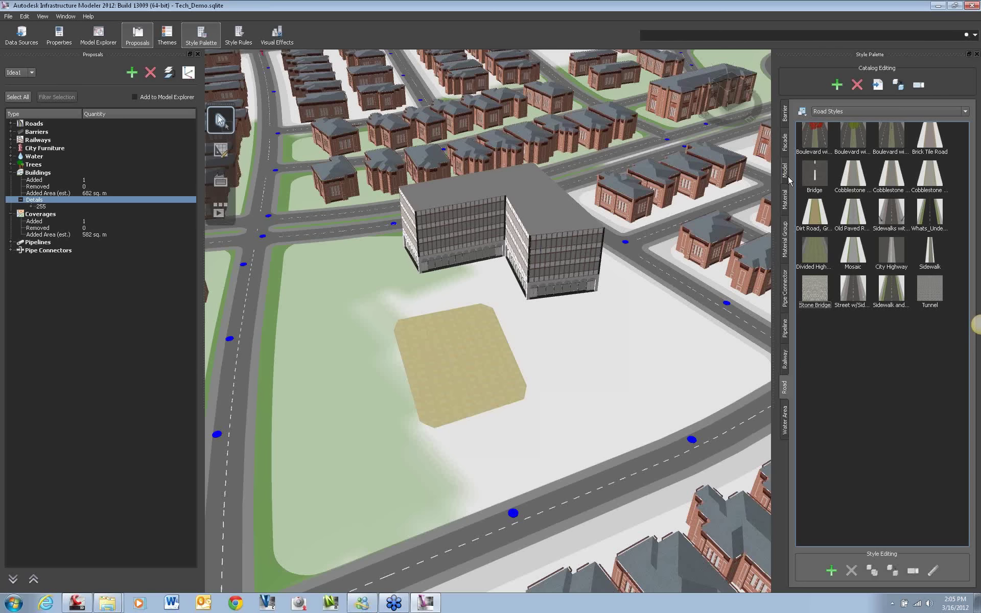
- Surface the coverage area with the Surface Cobblestone roadway material
{"action": "left_click", "coordinate": [789, 199]}
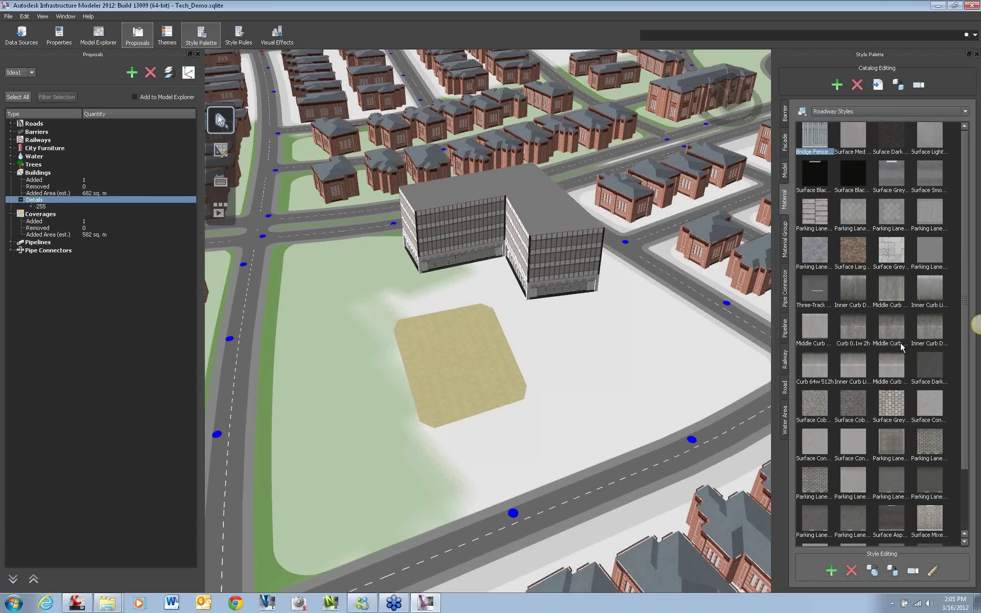
{"action": "left_click_drag", "start_coordinate": [814, 403], "coordinate": [482, 376]}
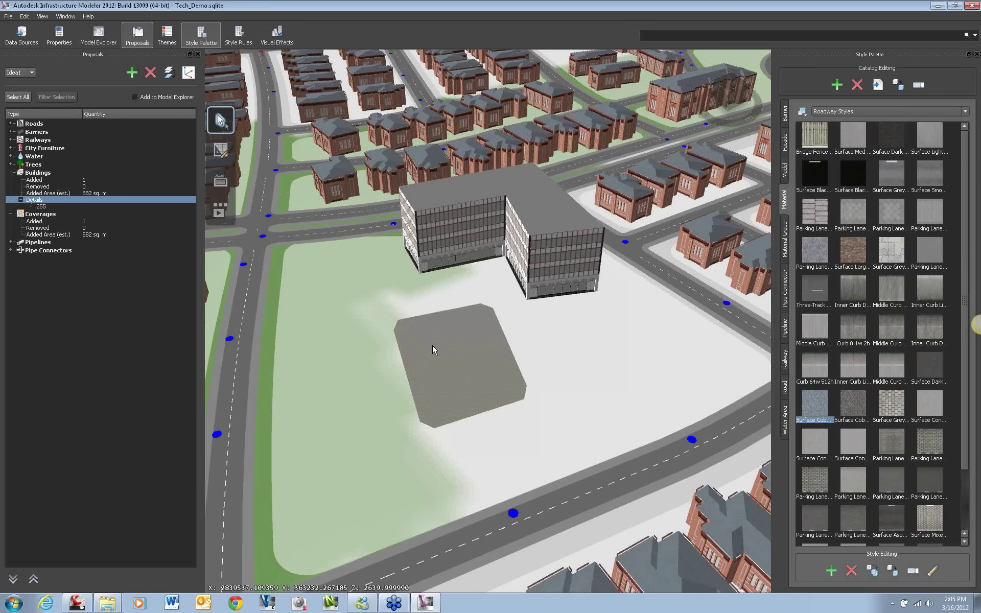
{"action": "left_click", "coordinate": [220, 150]}
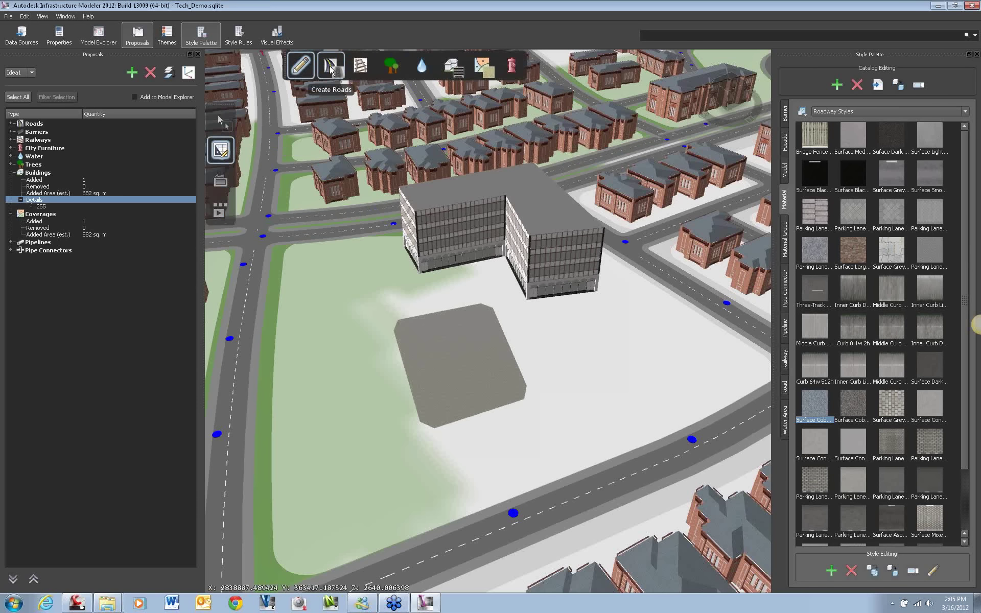
- Draw a 24 m road from the cobblestone square to the main street below
{"action": "left_click", "coordinate": [330, 68]}
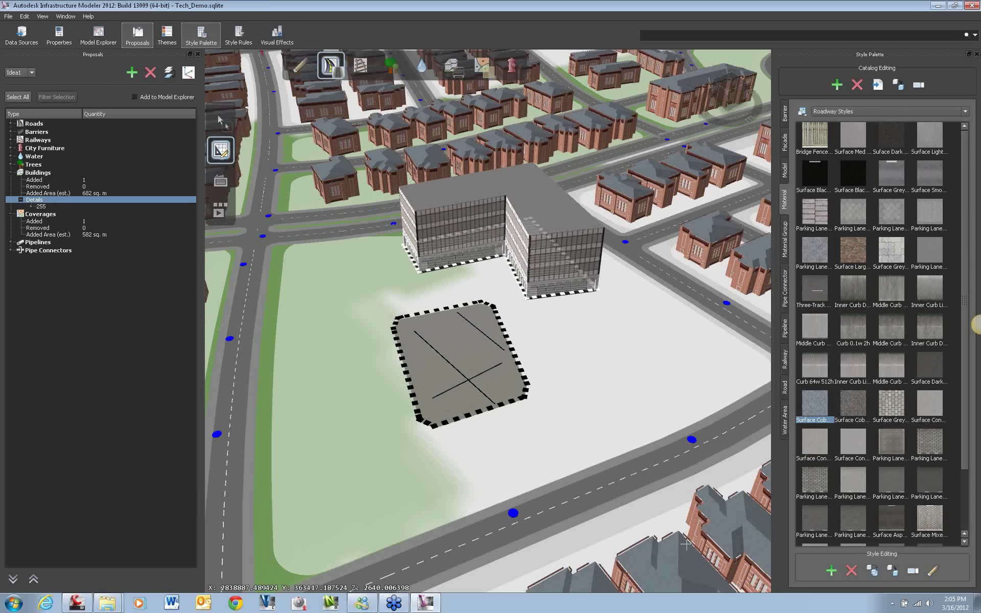
{"action": "left_click", "coordinate": [550, 504]}
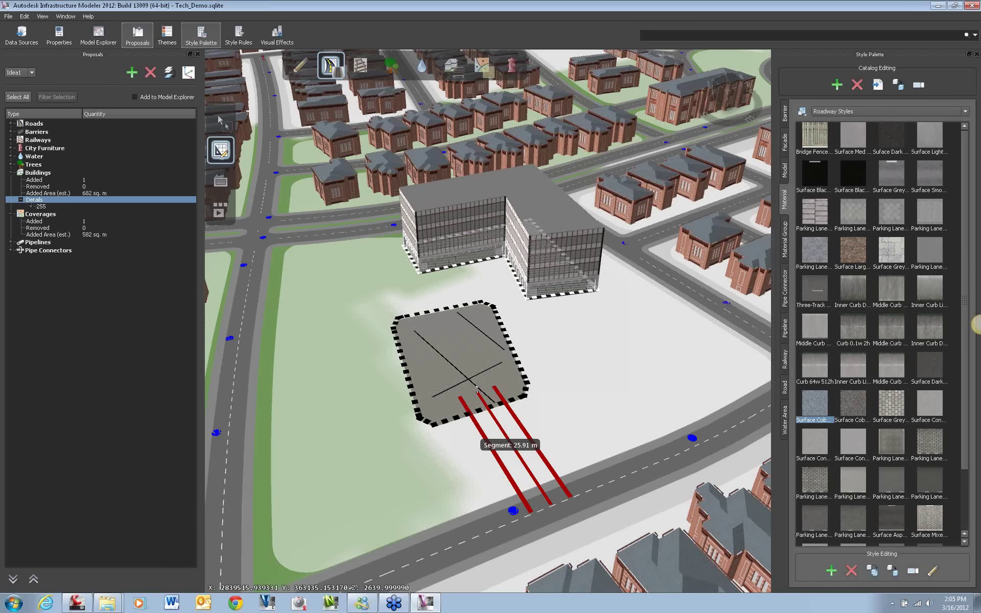
{"action": "key", "text": "Escape"}
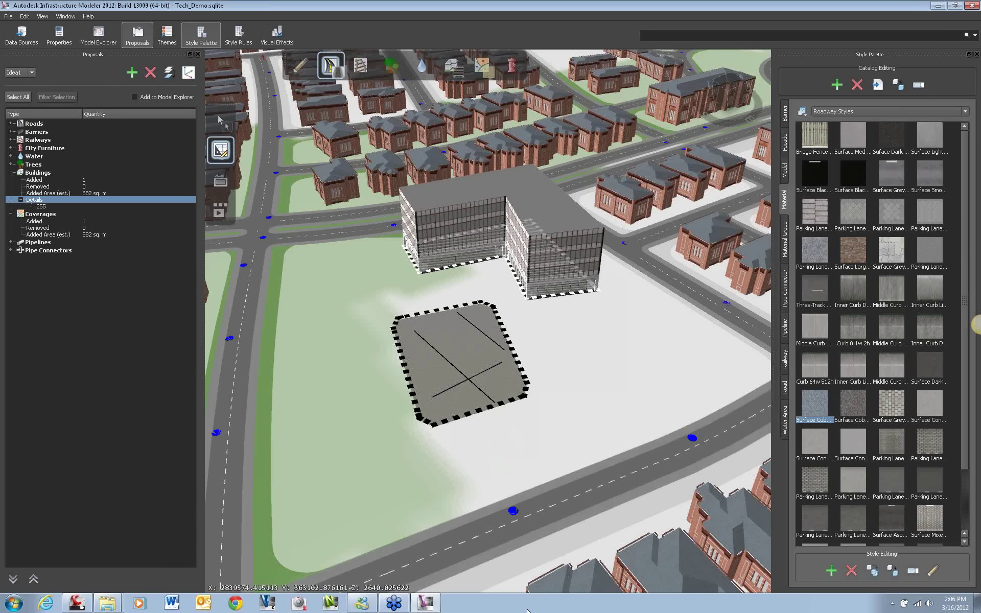
{"action": "left_click", "coordinate": [476, 401]}
{"action": "double_click", "coordinate": [514, 513]}
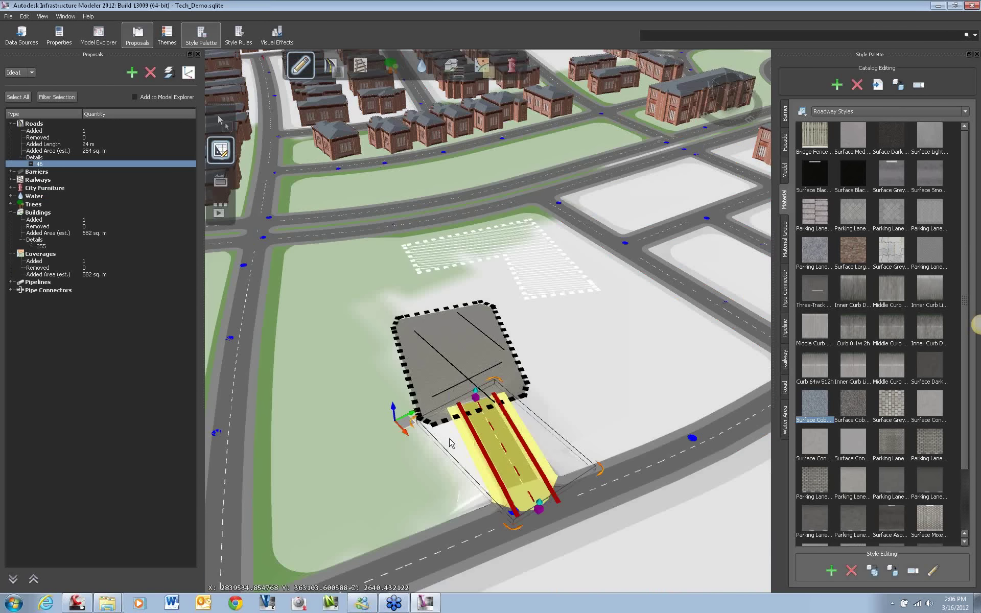
{"action": "left_click", "coordinate": [559, 408]}
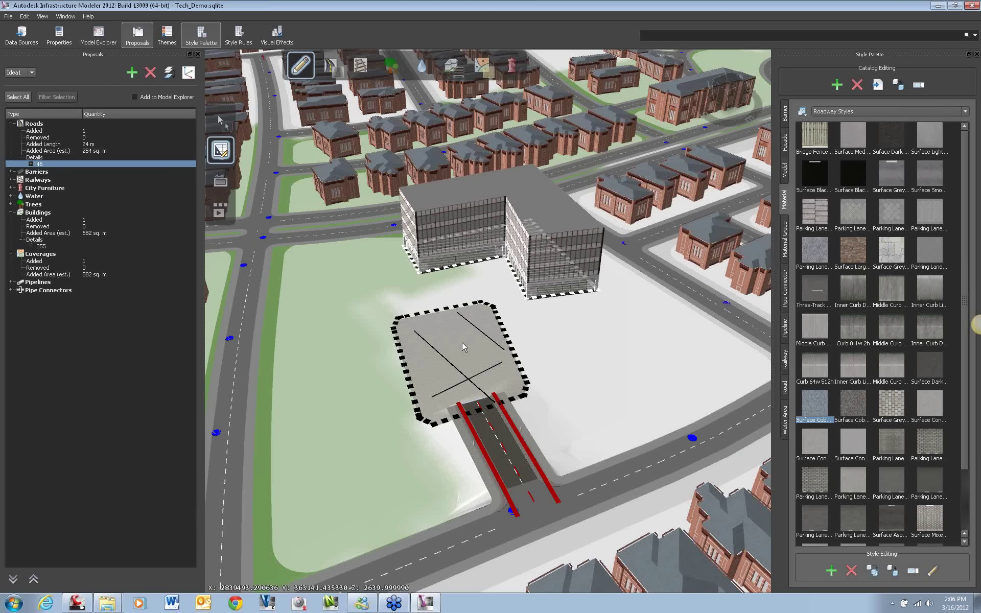
- Plant a 167-tree group of about 751 sq. m on the grass lot beside the glass building
{"action": "left_click", "coordinate": [398, 68]}
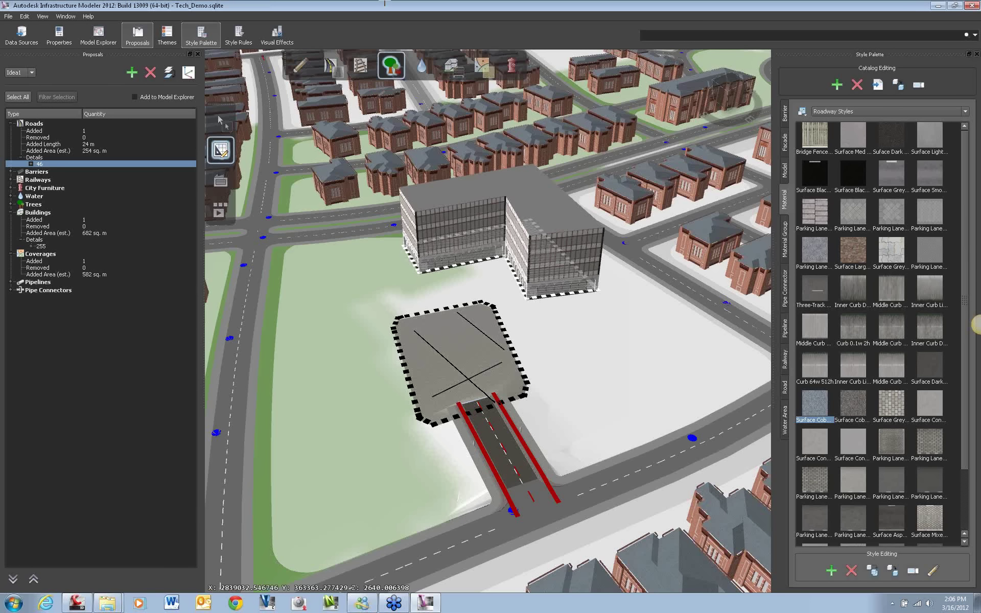
{"action": "left_click", "coordinate": [394, 68]}
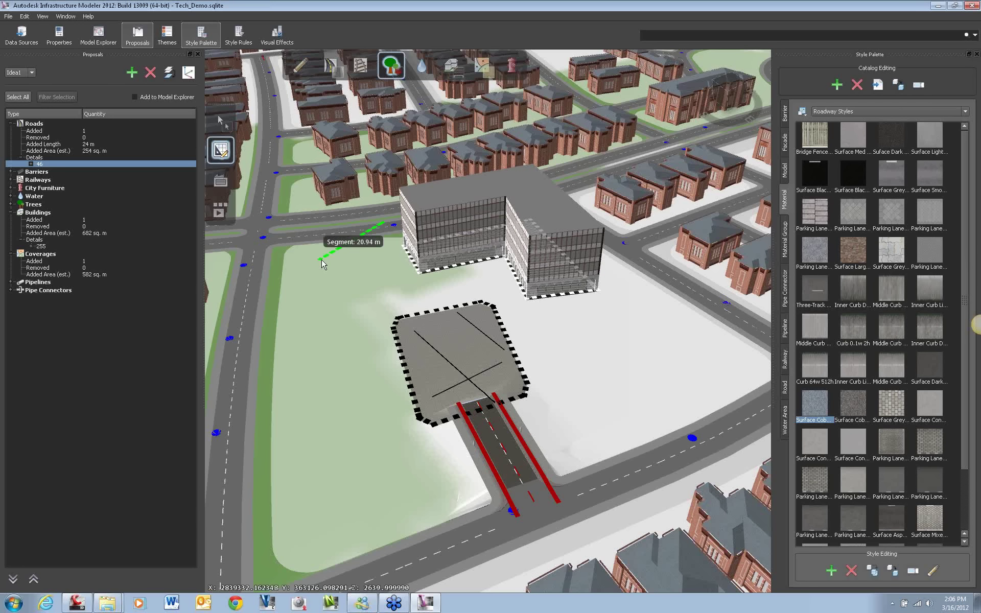
{"action": "key", "text": "Escape"}
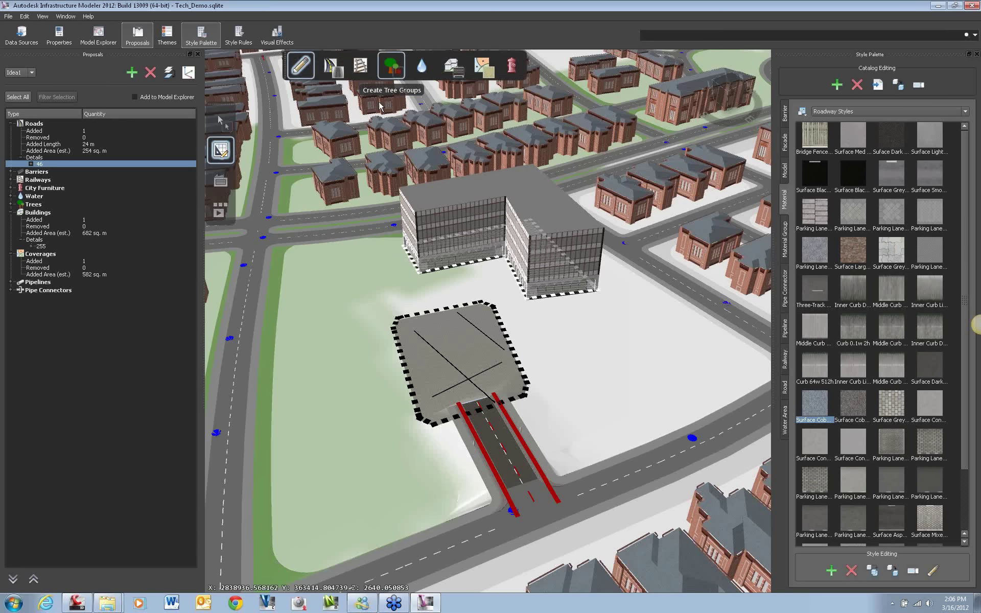
{"action": "left_click", "coordinate": [391, 66]}
{"action": "left_click", "coordinate": [389, 230]}
{"action": "left_click", "coordinate": [276, 249]}
{"action": "left_click", "coordinate": [264, 360]}
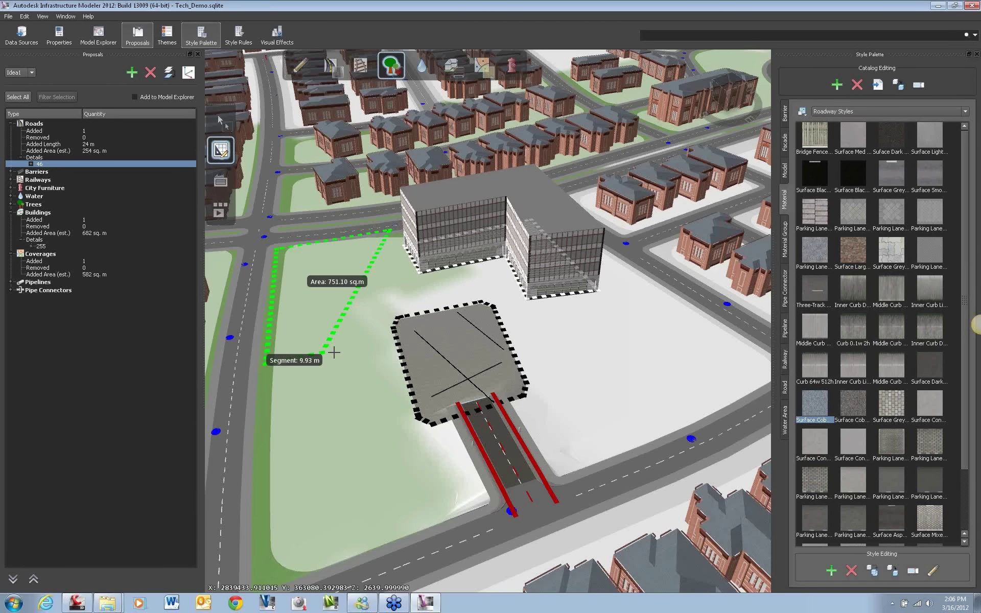
{"action": "double_click", "coordinate": [368, 341]}
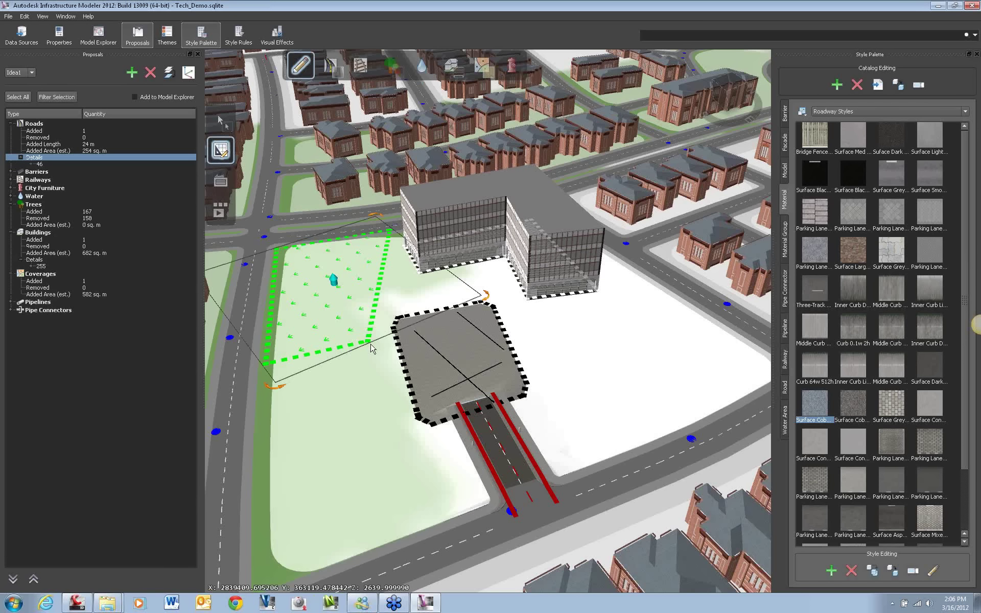
{"action": "middle_click_drag", "start_coordinate": [371, 349], "coordinate": [397, 284]}
- Draw a rounded water area of about 336 sq. m beside the cobblestone square
{"action": "left_click", "coordinate": [421, 66]}
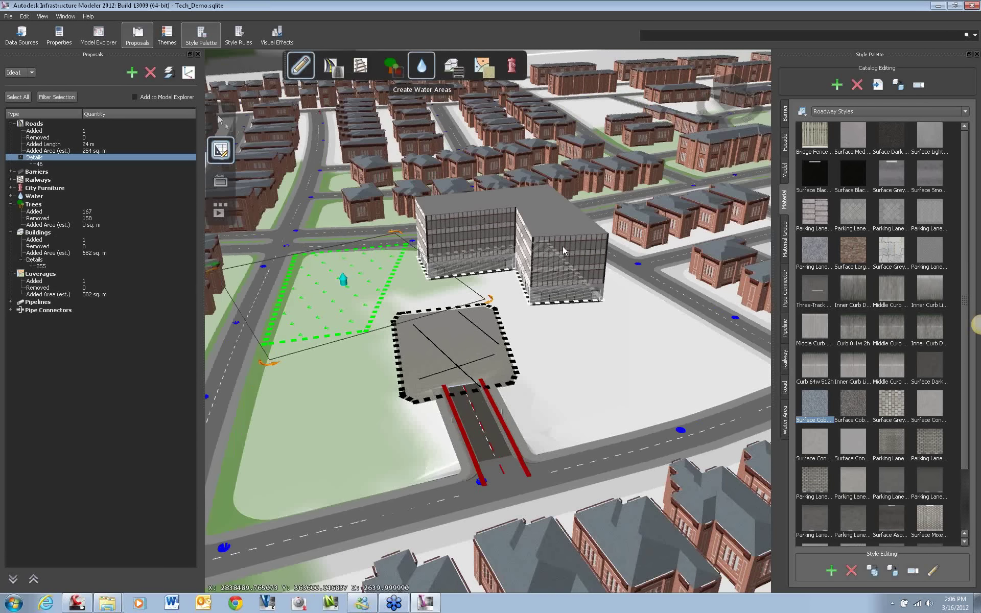
{"action": "left_click", "coordinate": [585, 407]}
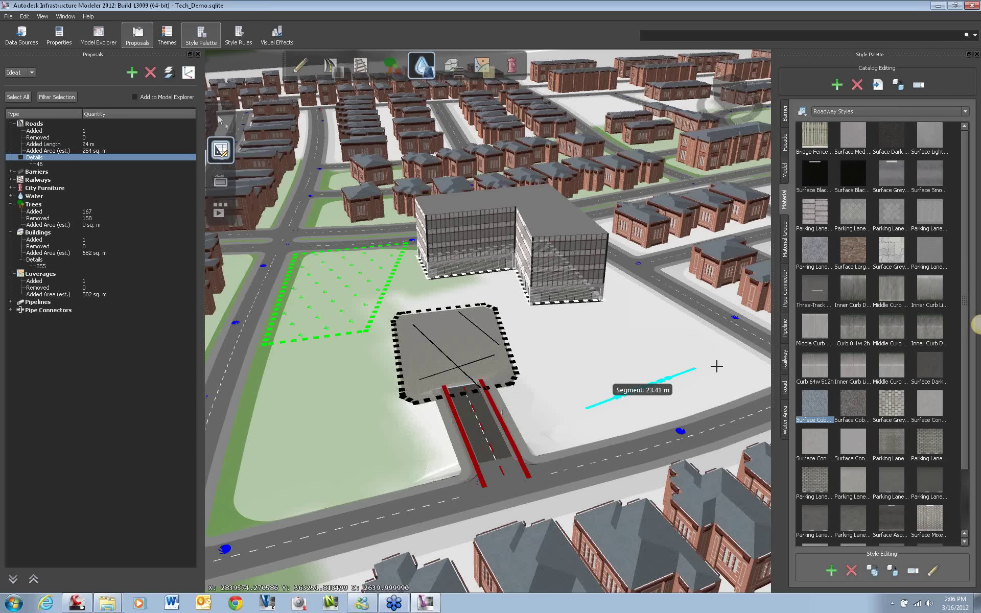
{"action": "left_click", "coordinate": [716, 366]}
{"action": "double_click", "coordinate": [626, 289]}
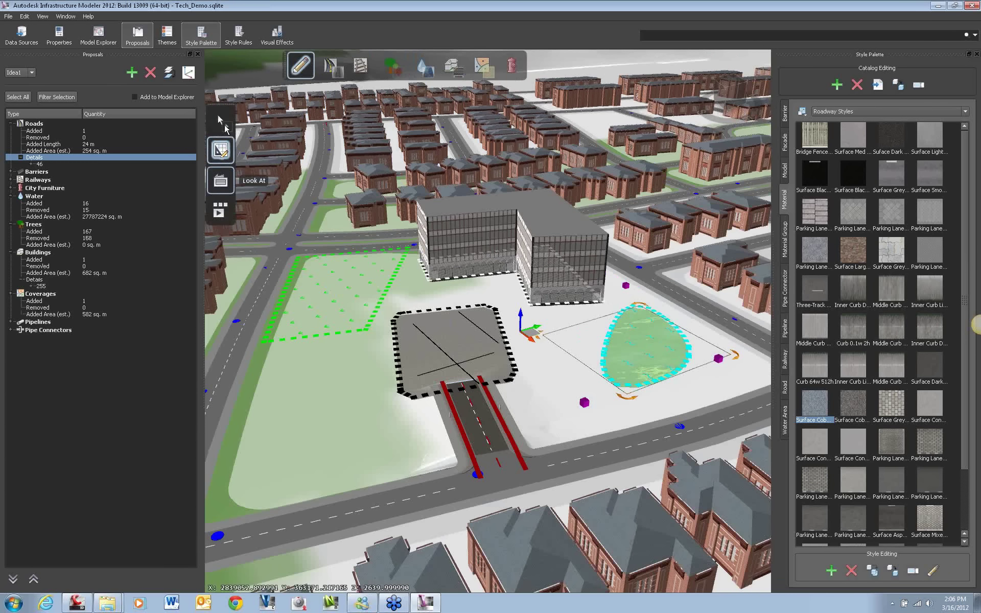
{"action": "left_click", "coordinate": [223, 124]}
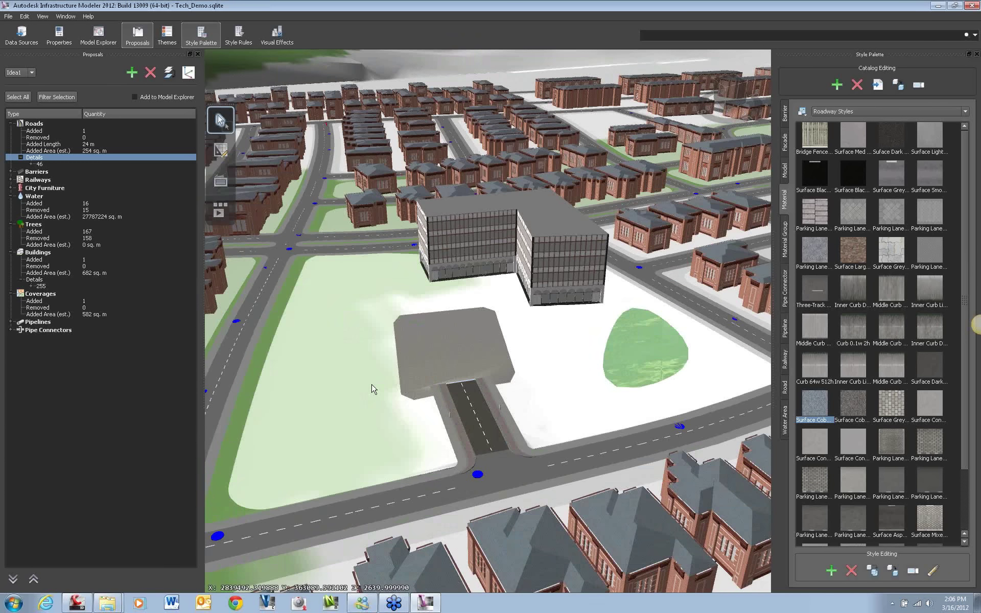
- Orbit and zoom around the new office building and its surrounding features
{"action": "middle_click_drag", "start_coordinate": [372, 389], "coordinate": [554, 410]}
{"action": "scroll", "coordinate": [554, 410], "scroll_direction": "down", "scroll_amount": 5}
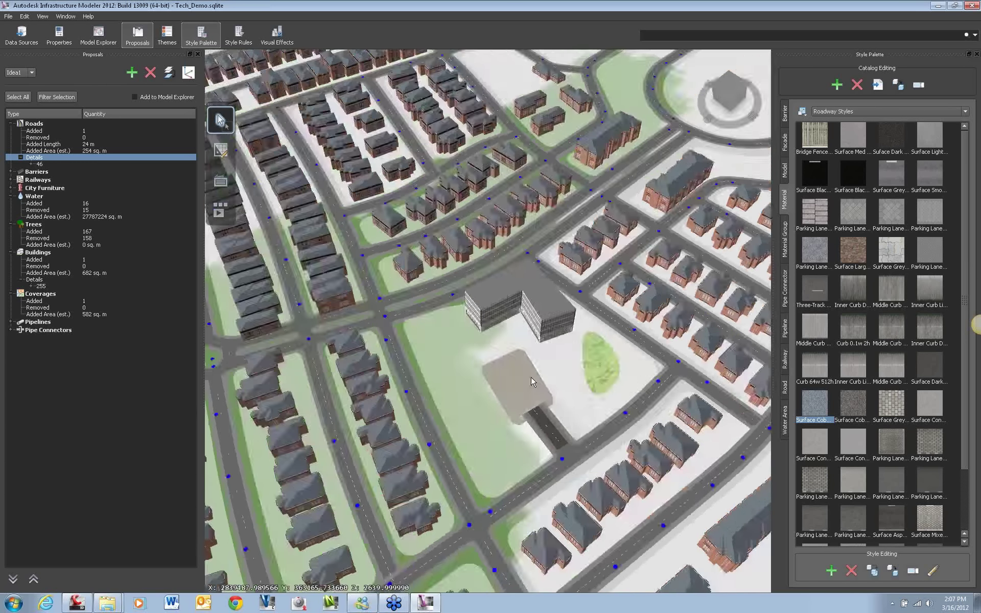
{"action": "scroll", "coordinate": [532, 376], "scroll_direction": "up", "scroll_amount": 3}
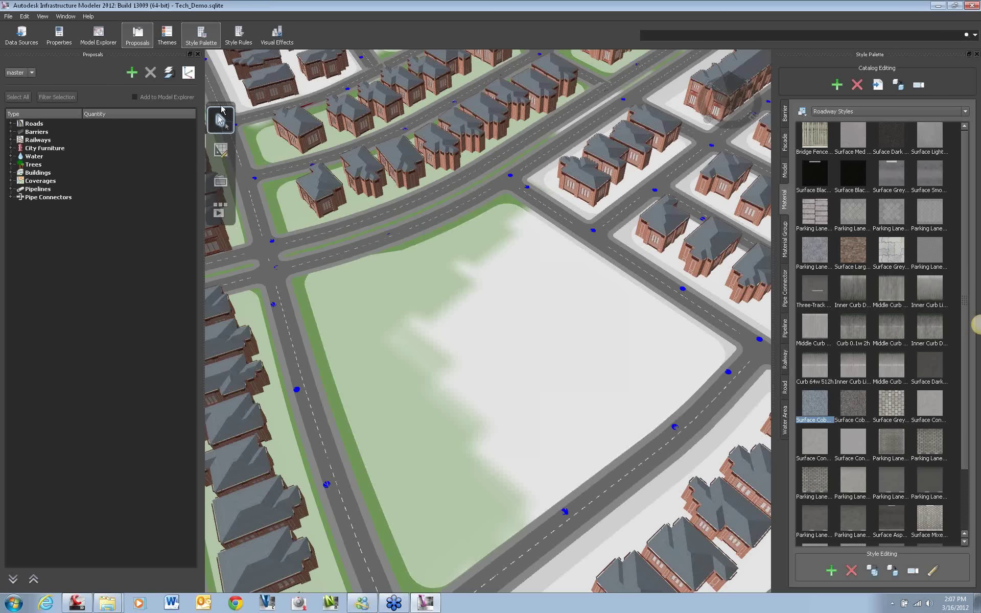
{"action": "left_click", "coordinate": [220, 151]}
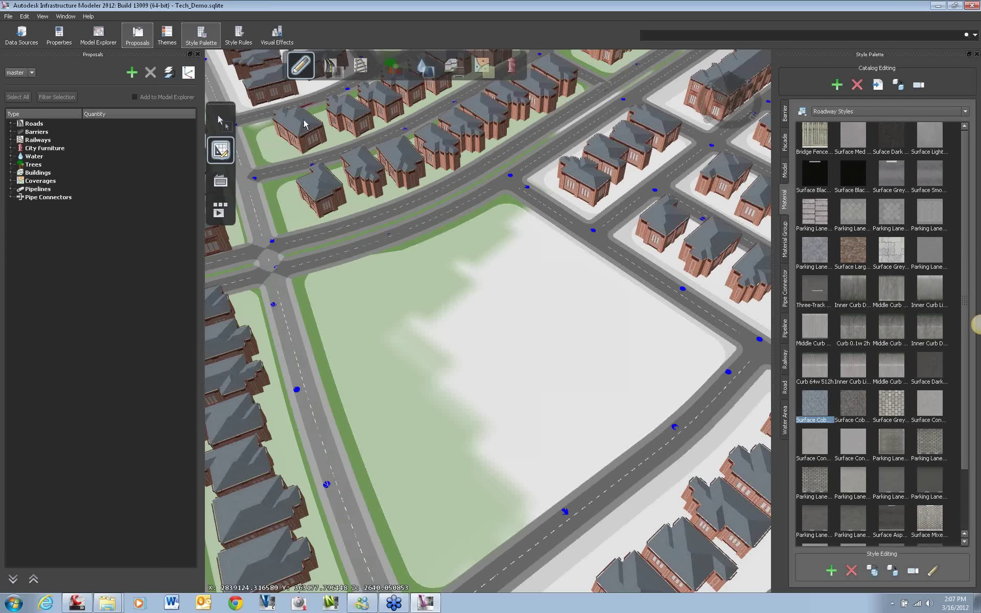
{"action": "left_click", "coordinate": [395, 65]}
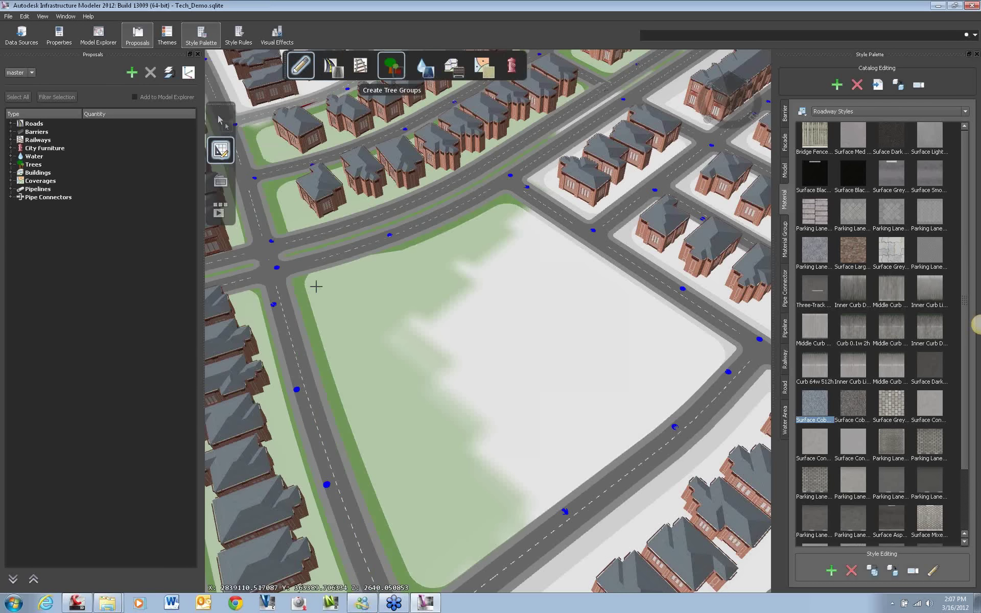
{"action": "left_click", "coordinate": [317, 286]}
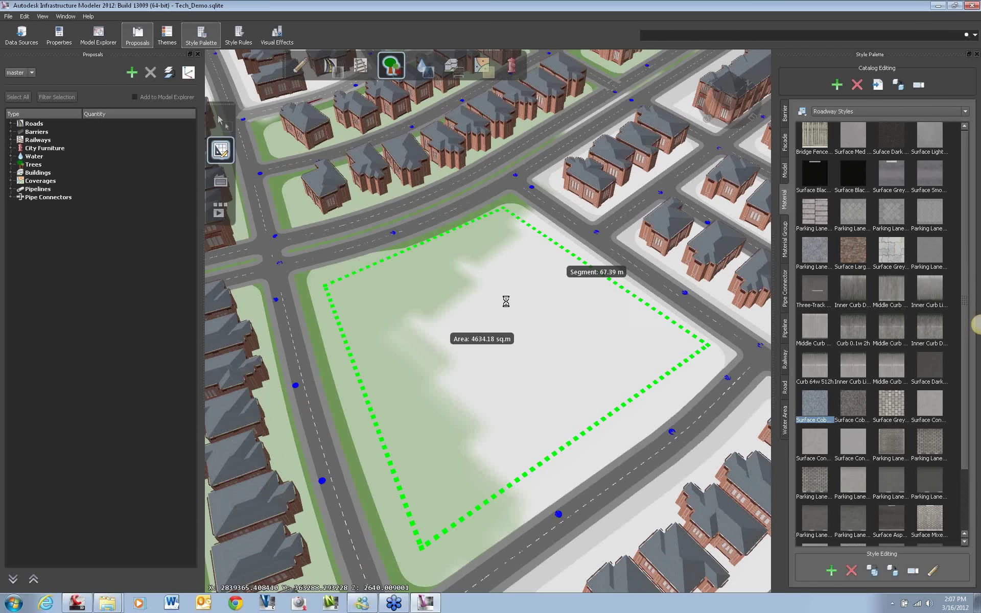
{"action": "double_click", "coordinate": [504, 299]}
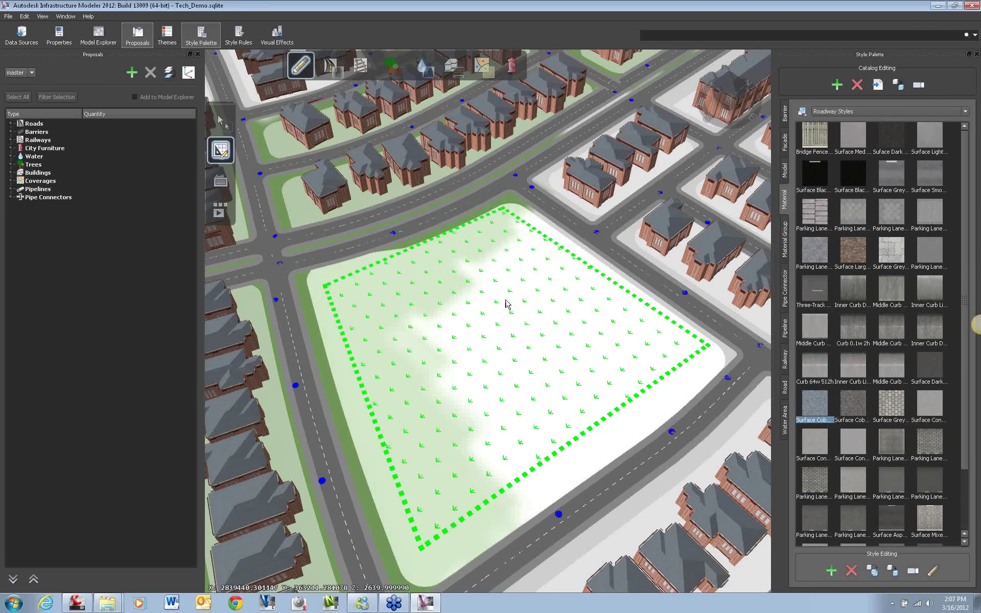
{"action": "left_click", "coordinate": [513, 353]}
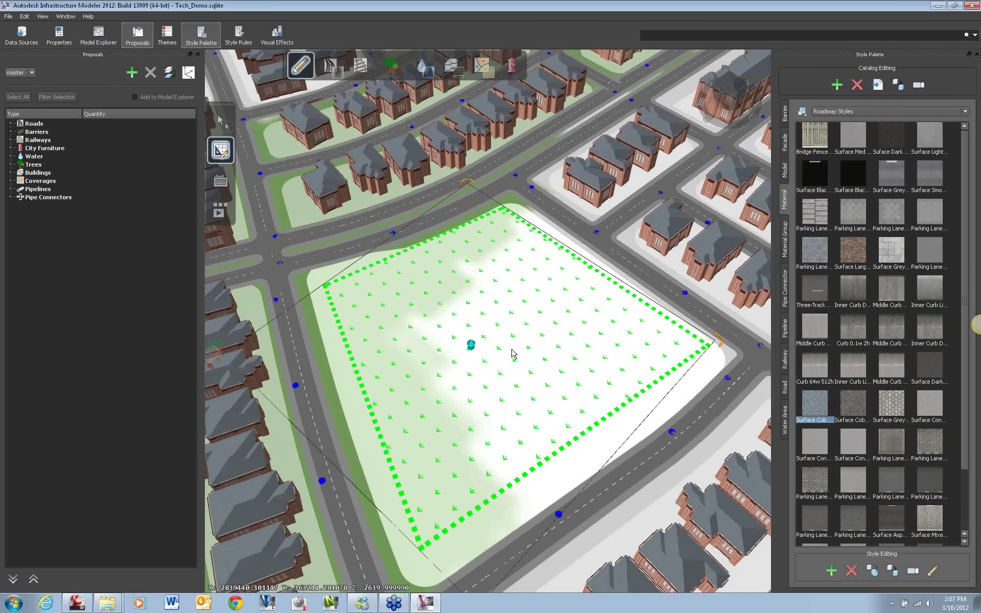
{"action": "middle_click_drag", "start_coordinate": [513, 353], "coordinate": [521, 309]}
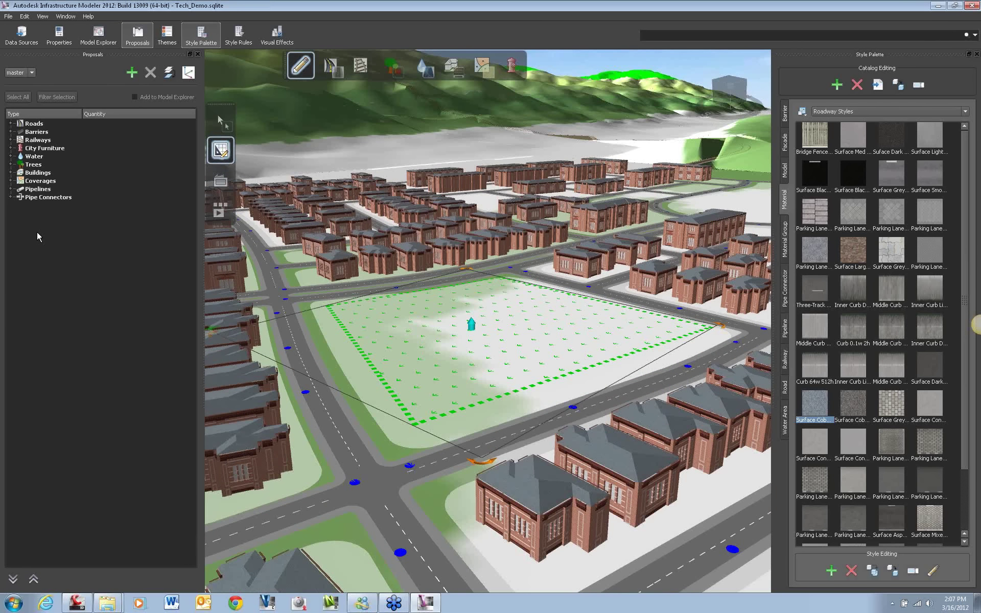
{"action": "key", "text": "Delete"}
{"action": "left_click", "coordinate": [454, 307]}
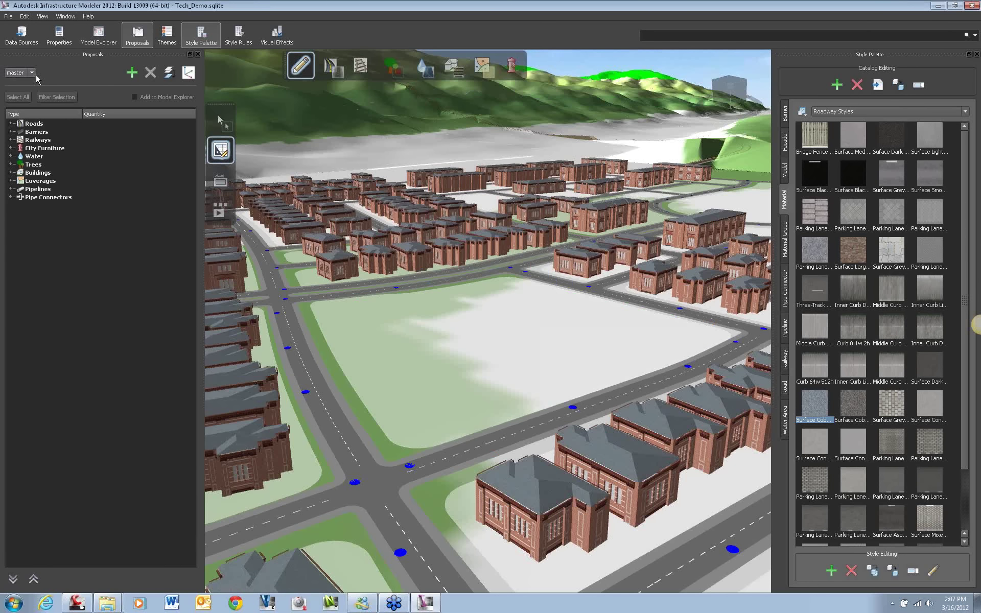
{"action": "left_click", "coordinate": [130, 74]}
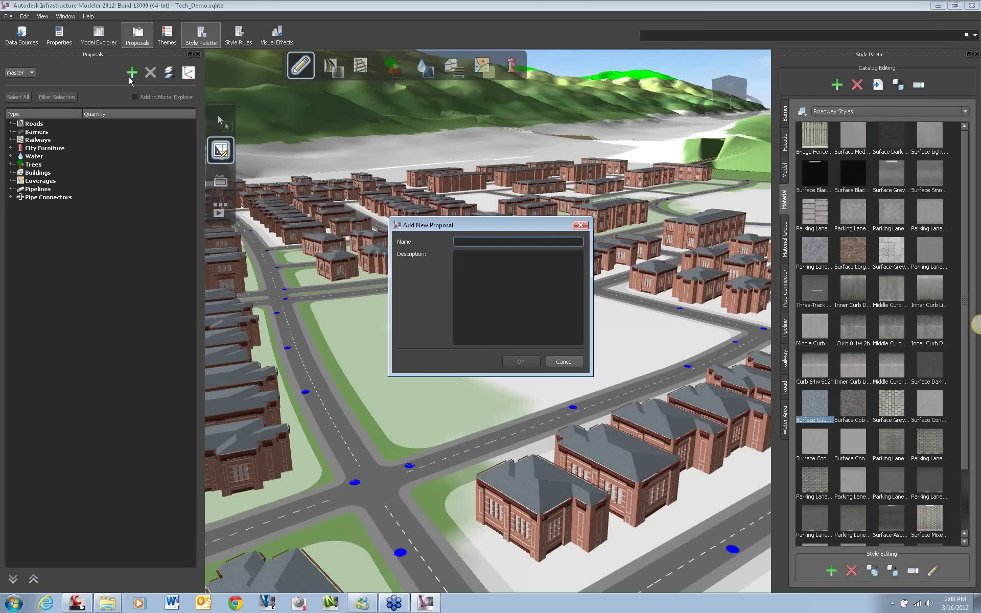
{"action": "key", "text": "Escape"}
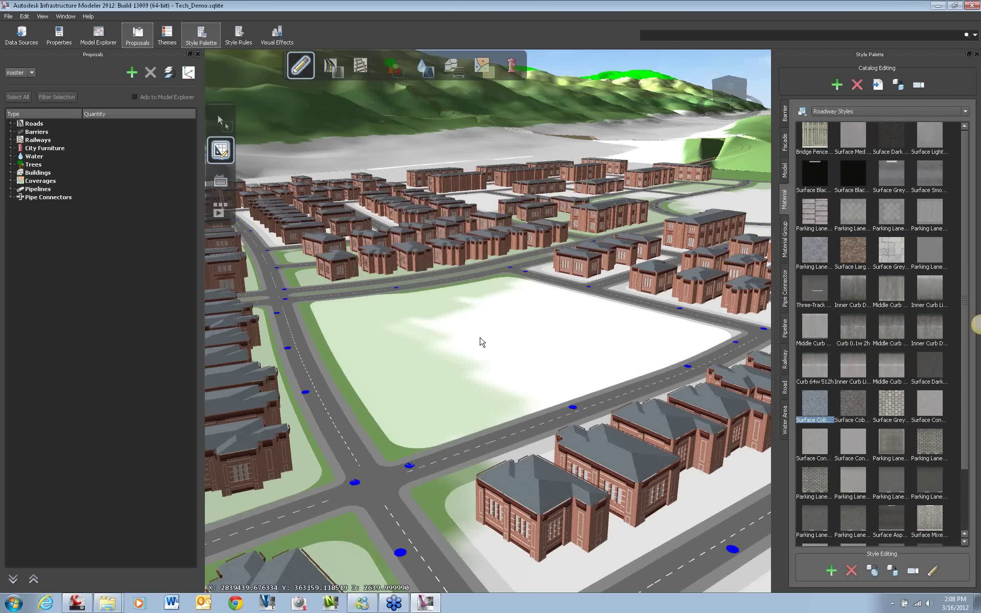
{"action": "left_click_drag", "start_coordinate": [481, 341], "coordinate": [503, 448]}
{"action": "scroll", "coordinate": [493, 350], "scroll_direction": "down", "scroll_amount": 5}
{"action": "scroll", "coordinate": [503, 448], "scroll_direction": "down", "scroll_amount": 5}
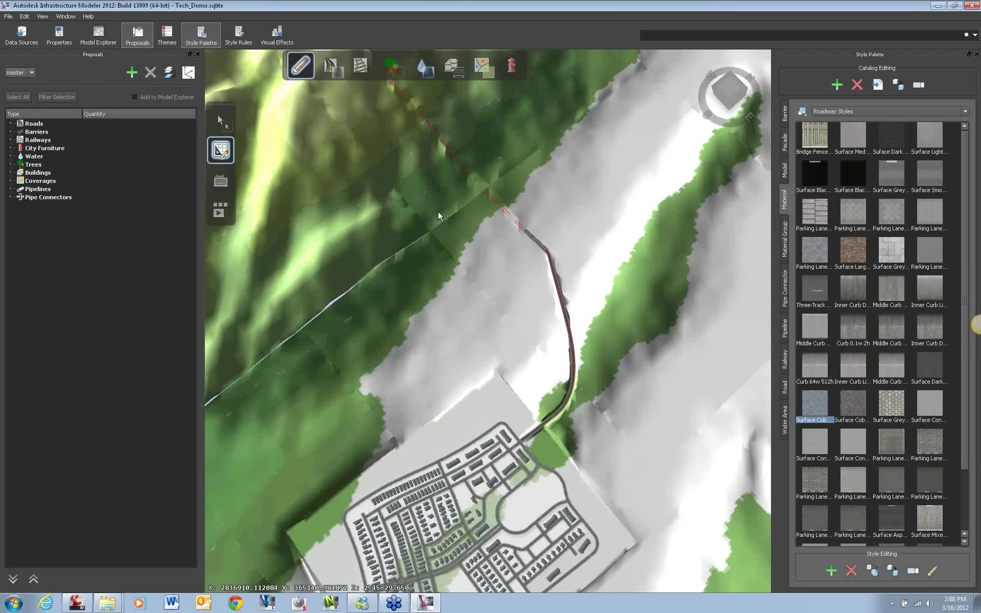
{"action": "scroll", "coordinate": [515, 490], "scroll_direction": "up", "scroll_amount": 8}
{"action": "scroll", "coordinate": [409, 406], "scroll_direction": "down", "scroll_amount": 5}
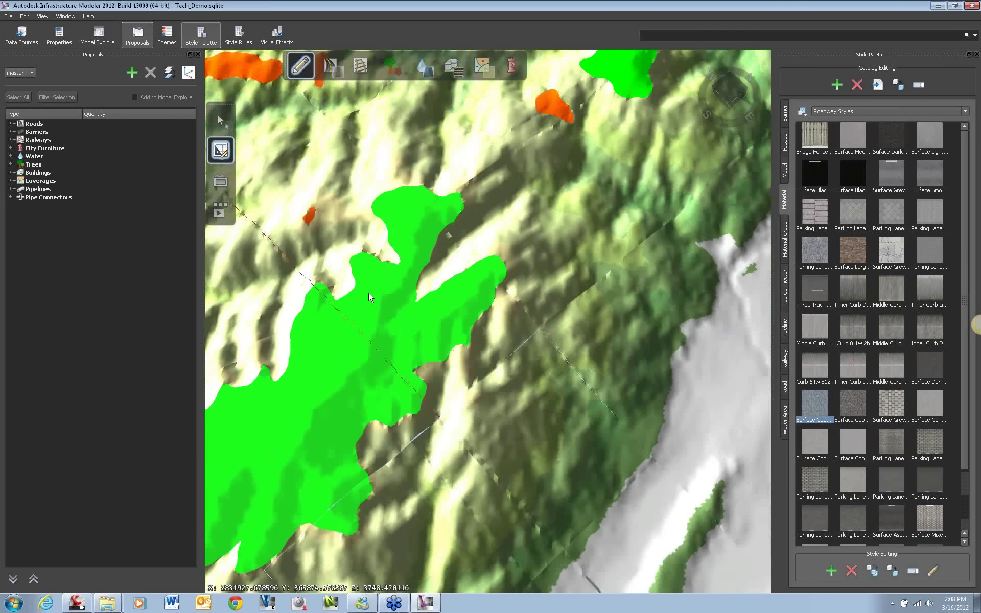
{"action": "left_click_drag", "start_coordinate": [369, 292], "coordinate": [504, 403]}
{"action": "scroll", "coordinate": [485, 365], "scroll_direction": "up", "scroll_amount": 3}
{"action": "scroll", "coordinate": [485, 361], "scroll_direction": "down", "scroll_amount": 5}
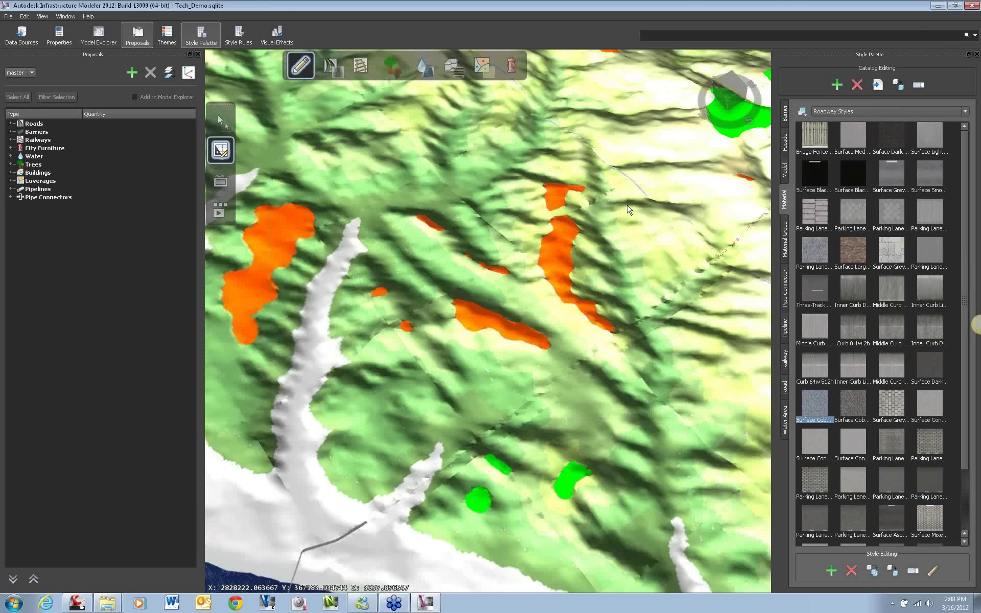
{"action": "left_click_drag", "start_coordinate": [375, 415], "coordinate": [564, 113]}
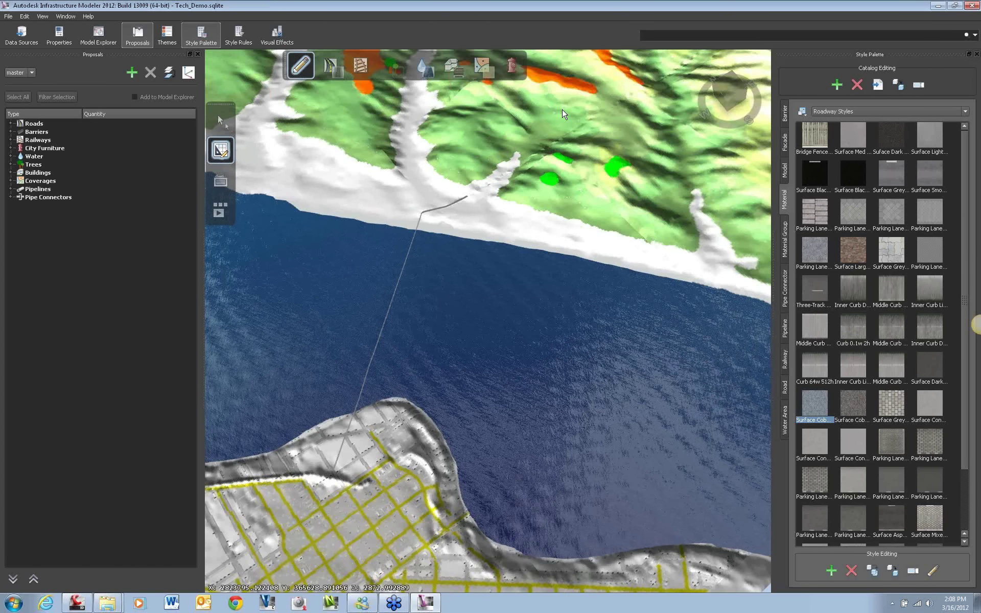
{"action": "left_click", "coordinate": [507, 314]}
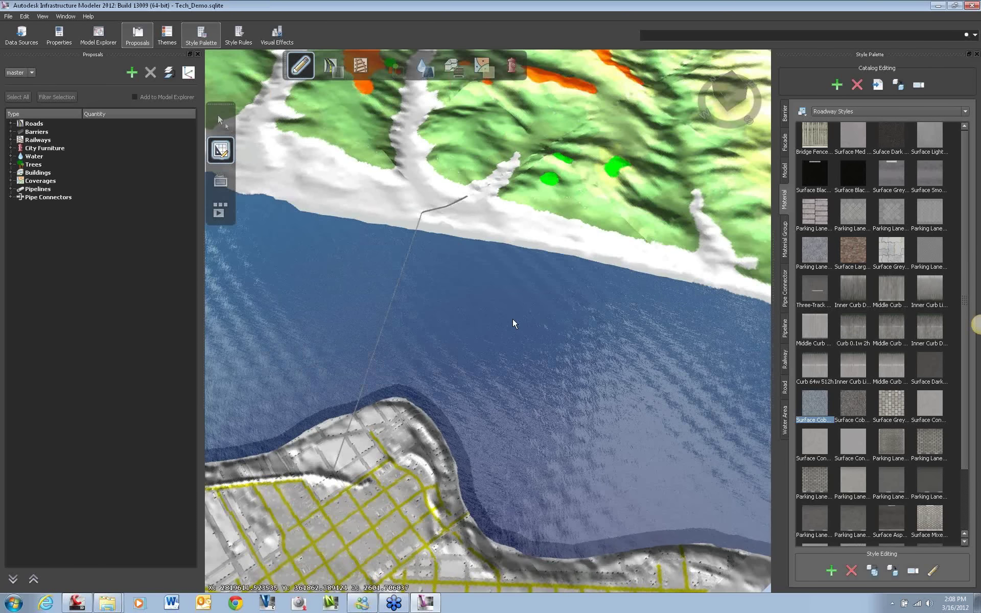
{"action": "middle_click_drag", "start_coordinate": [513, 323], "coordinate": [451, 448]}
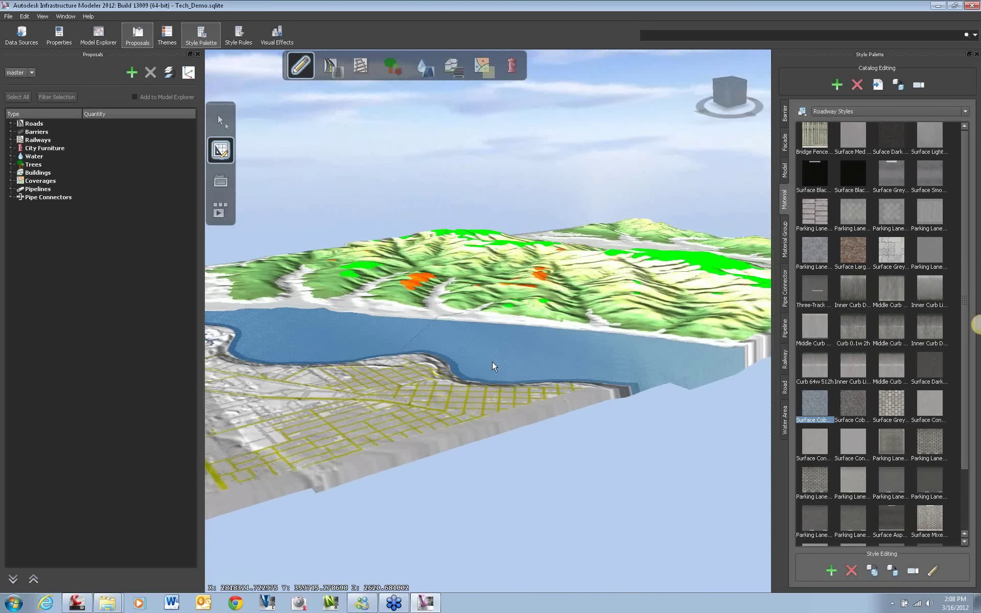
{"action": "scroll", "coordinate": [486, 375], "scroll_direction": "up", "scroll_amount": 5}
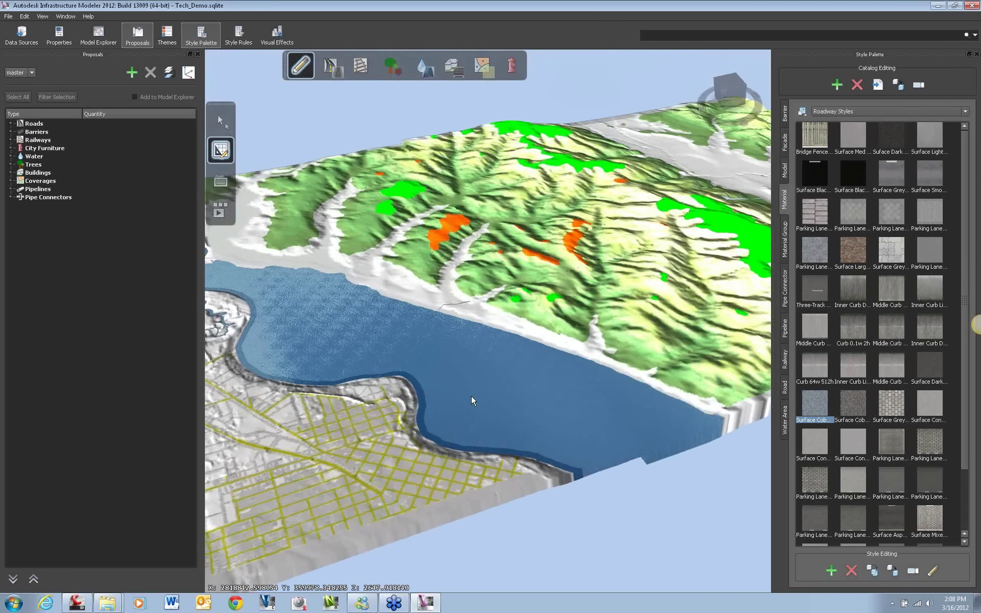
{"action": "middle_click_drag", "start_coordinate": [471, 396], "coordinate": [602, 335]}
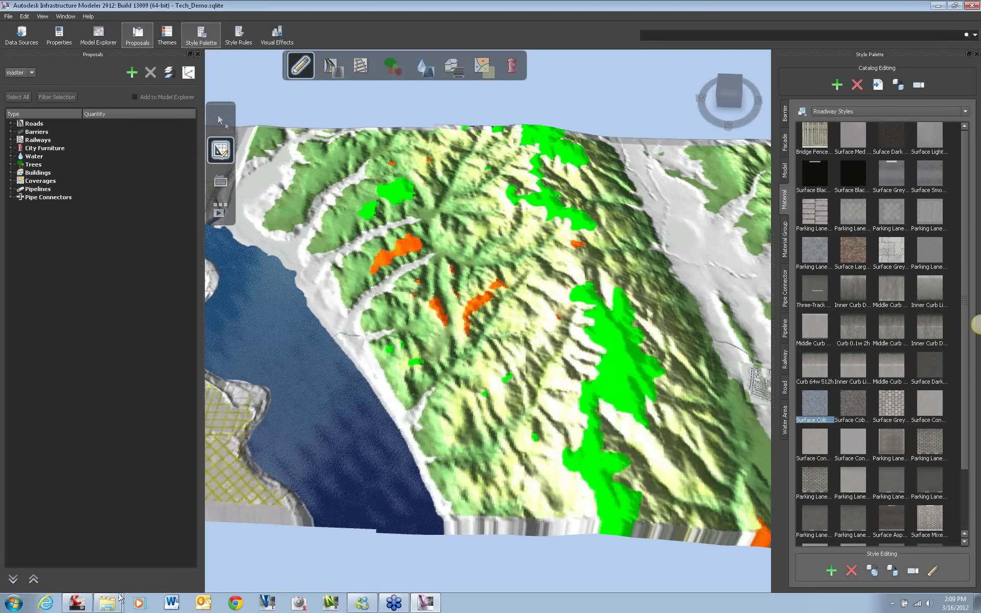
{"action": "key", "text": "alt+Tab"}
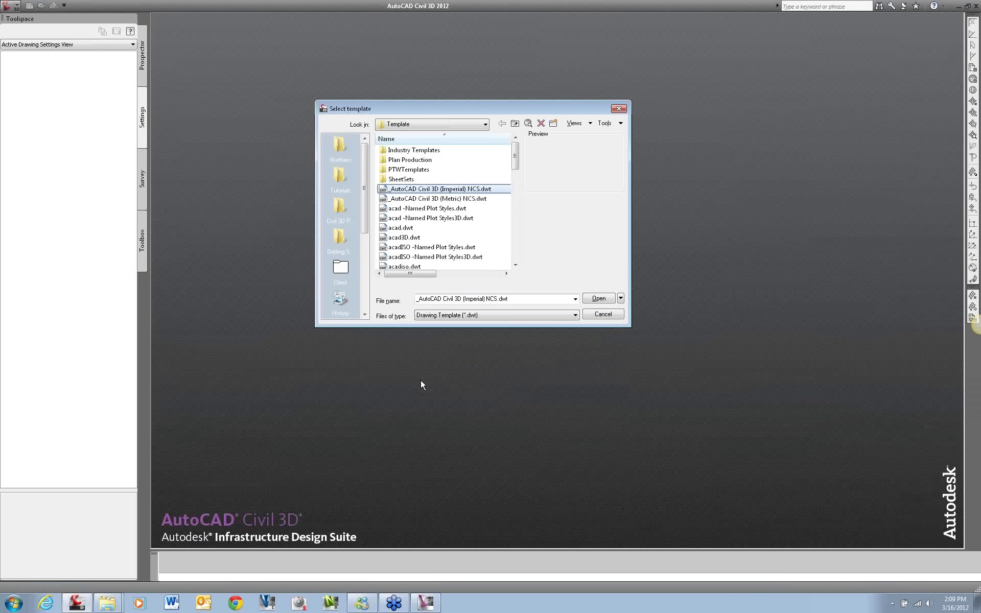
- Create Drawing5 from the Imperial NCS template and view its drawing settings without changing them
{"action": "key", "text": "Return"}
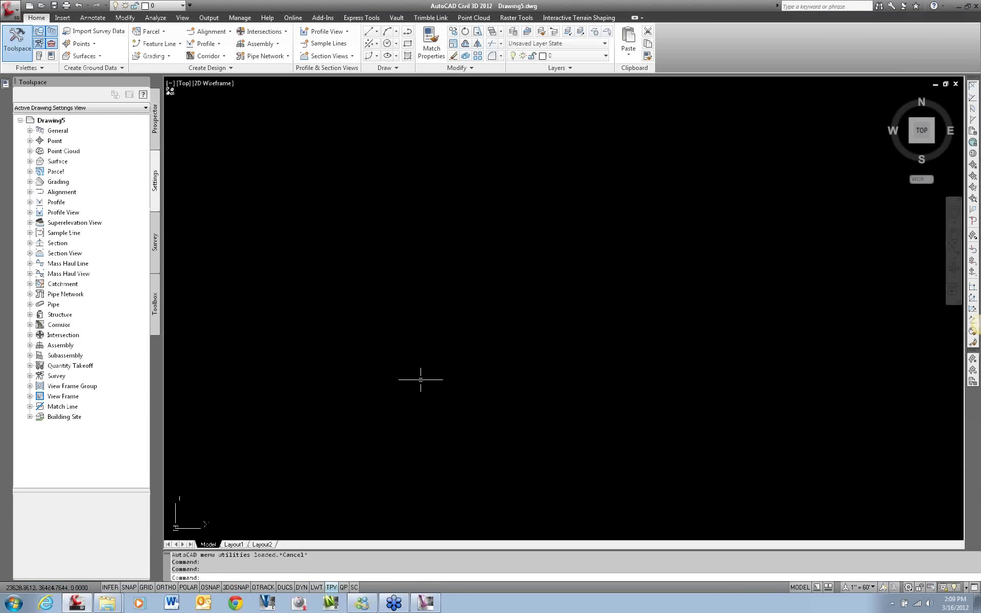
{"action": "right_click", "coordinate": [53, 122]}
{"action": "left_click", "coordinate": [77, 134]}
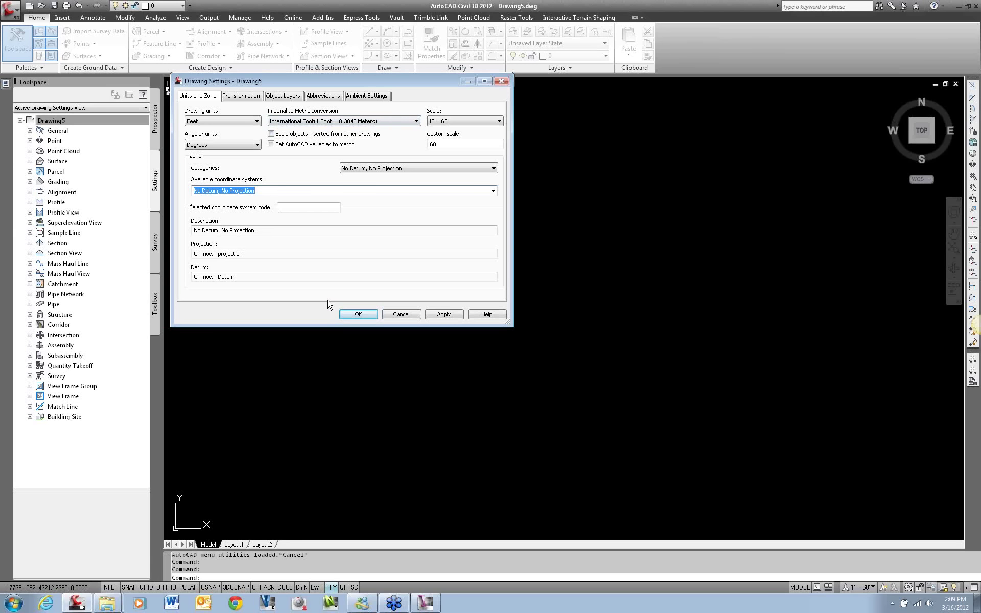
{"action": "left_click", "coordinate": [397, 314]}
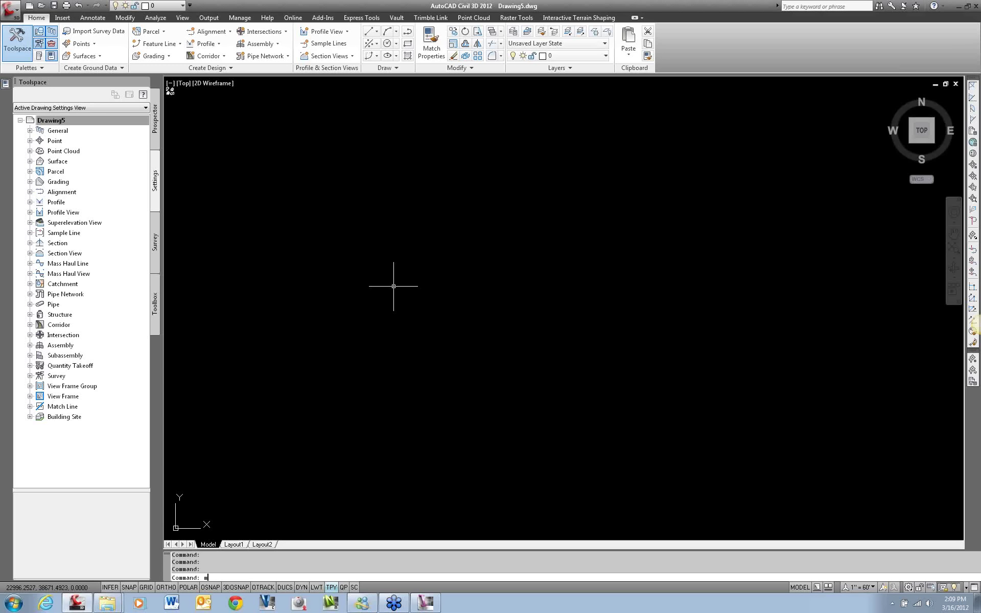
- Turn on the map Task Pane with MAPWSPACE and bring up its Data options
{"action": "type", "text": "spa"}
{"action": "key", "text": "Tab"}
{"action": "key", "text": "Return"}
{"action": "key", "text": "Return"}
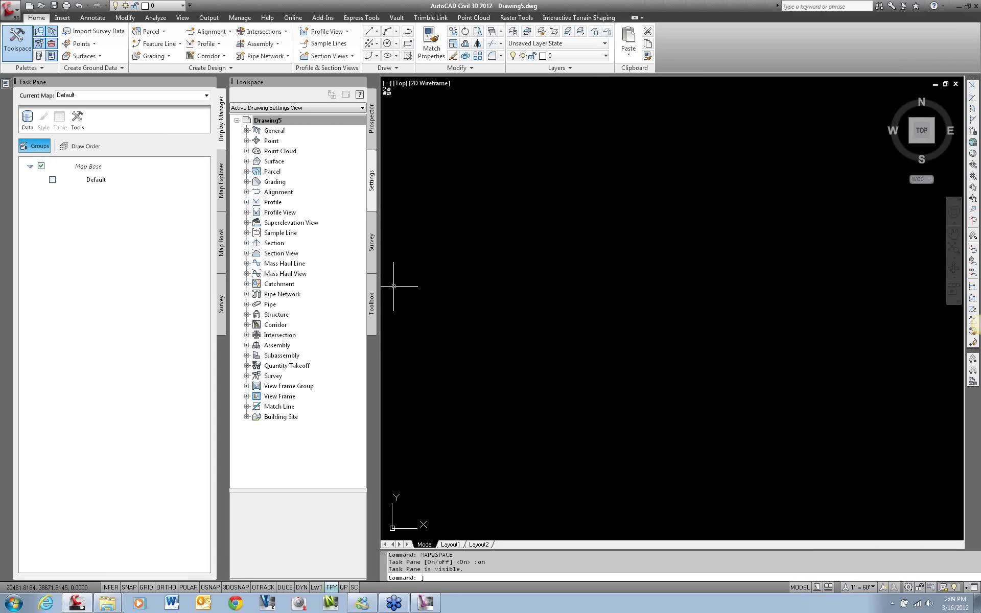
{"action": "left_click", "coordinate": [29, 119]}
{"action": "left_click", "coordinate": [29, 121]}
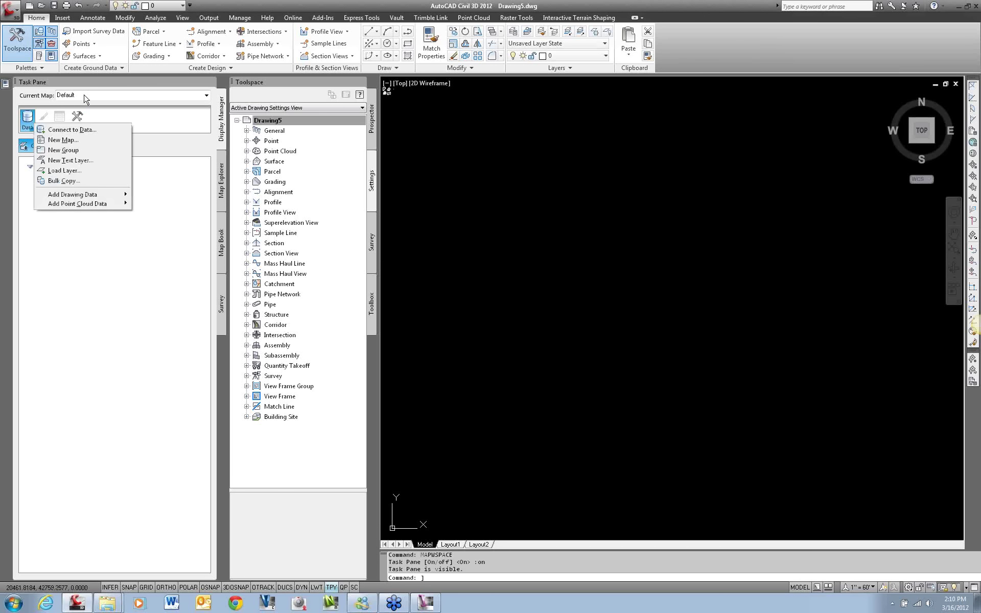
- Create an SQLite data connection to Tech_Demo.sqlite
{"action": "left_click", "coordinate": [90, 130]}
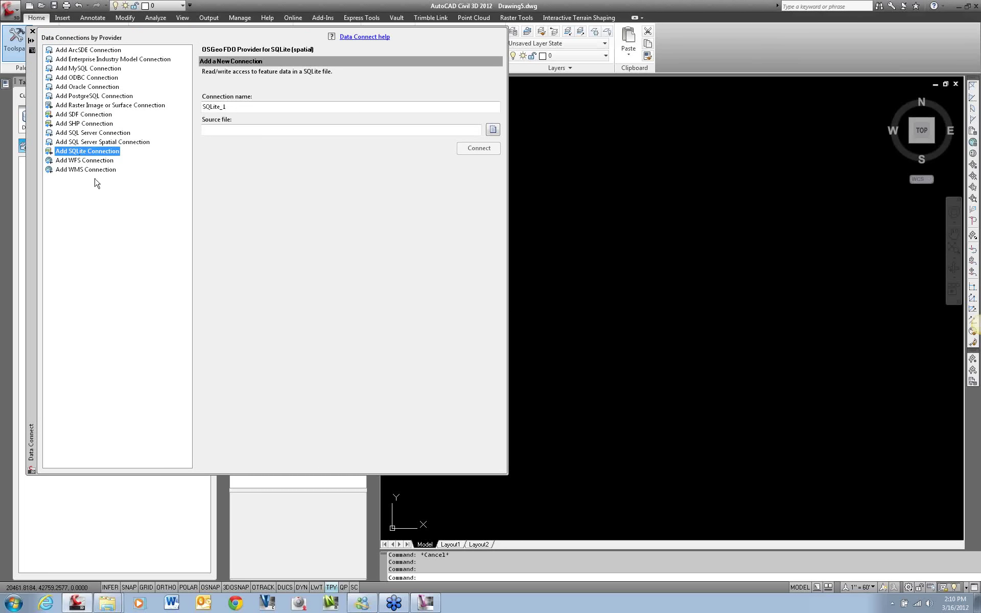
{"action": "left_click", "coordinate": [493, 129]}
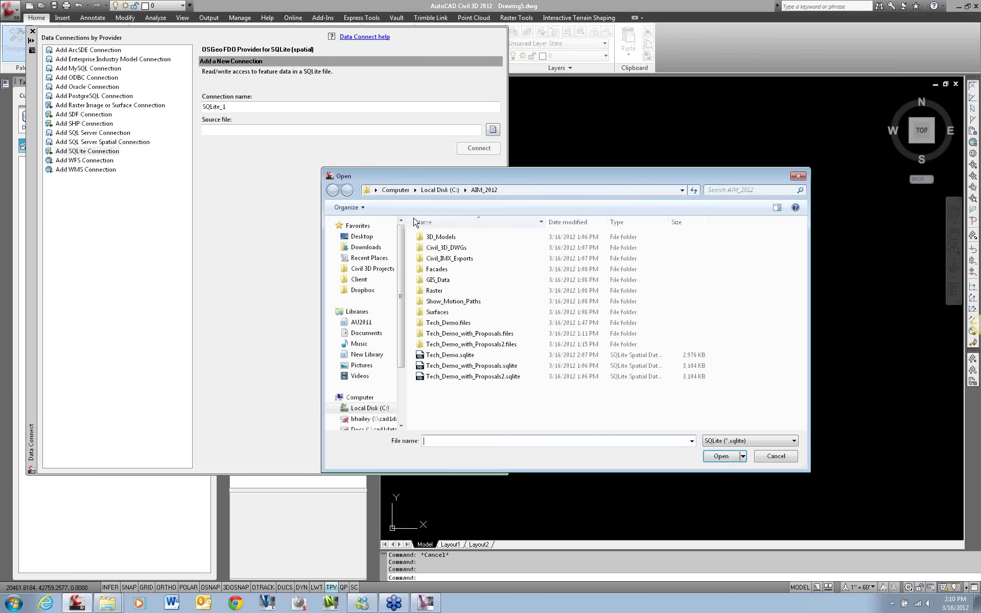
{"action": "left_click", "coordinate": [446, 356]}
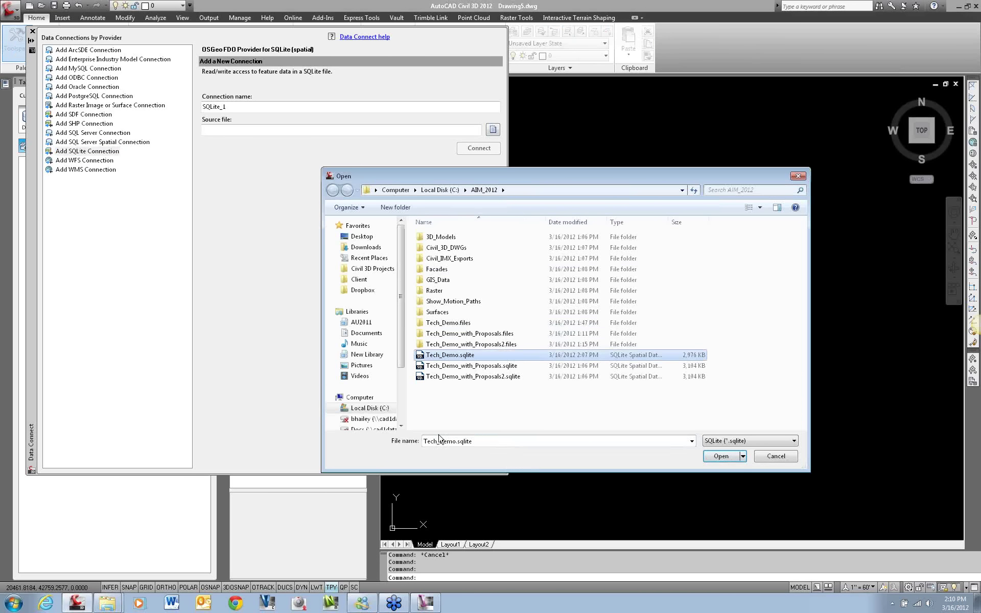
{"action": "left_click", "coordinate": [718, 456]}
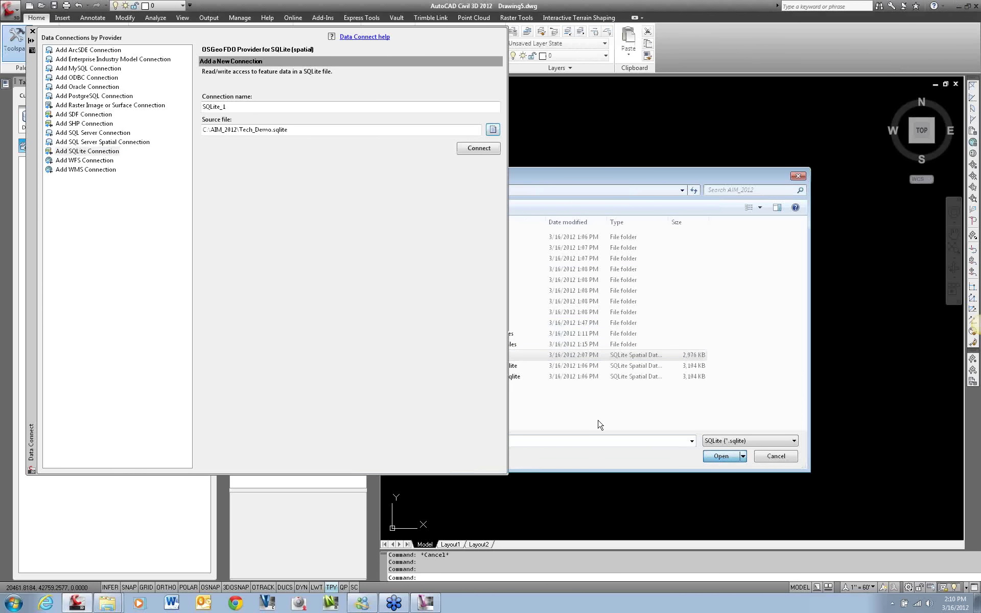
{"action": "left_click", "coordinate": [480, 148]}
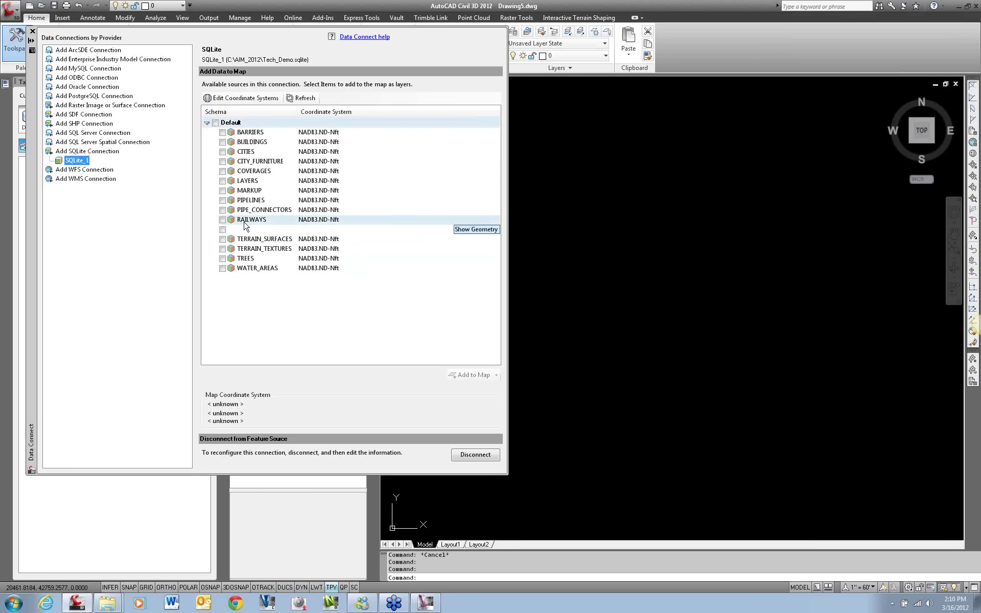
- Check the TREES, ROADS and BUILDINGS layers and add them to the map
{"action": "mouse_move", "coordinate": [249, 271]}
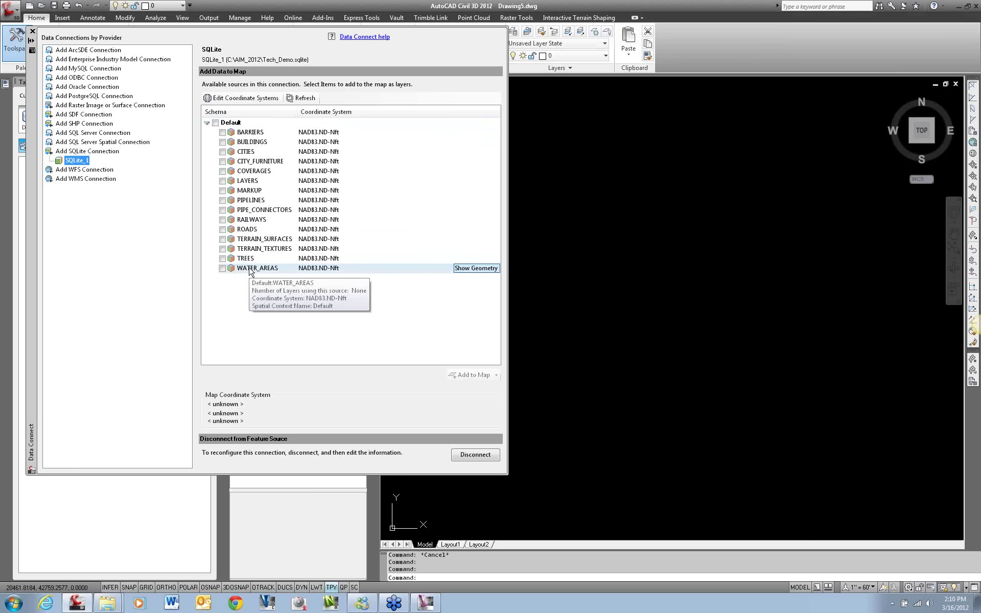
{"action": "mouse_move", "coordinate": [238, 251]}
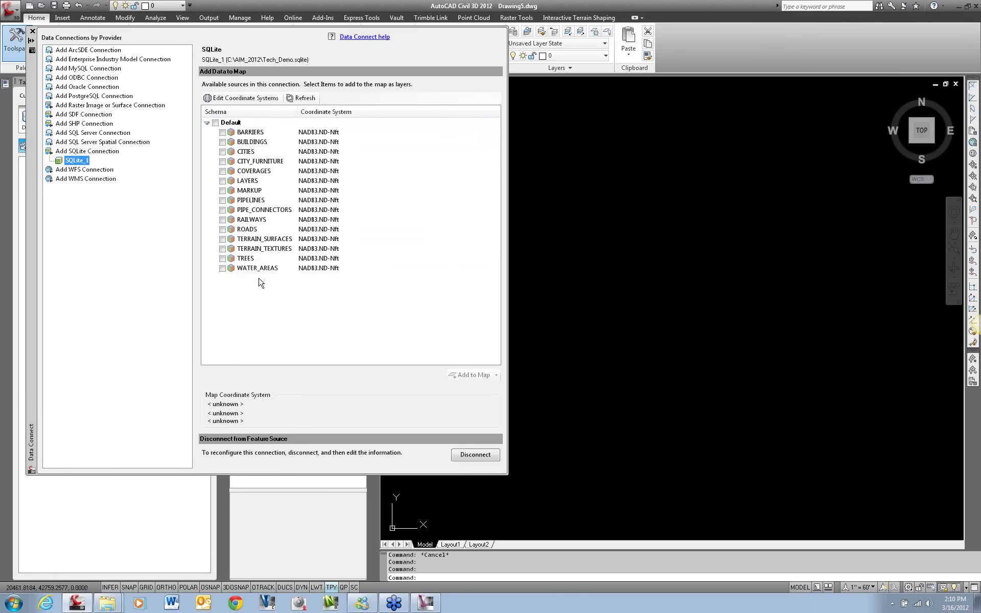
{"action": "left_click", "coordinate": [223, 259]}
{"action": "key", "text": "Down"}
{"action": "key", "text": "Up"}
{"action": "key", "text": "Up"}
{"action": "key", "text": "Up"}
{"action": "key", "text": "Up"}
{"action": "key", "text": "space"}
{"action": "key", "text": "Down"}
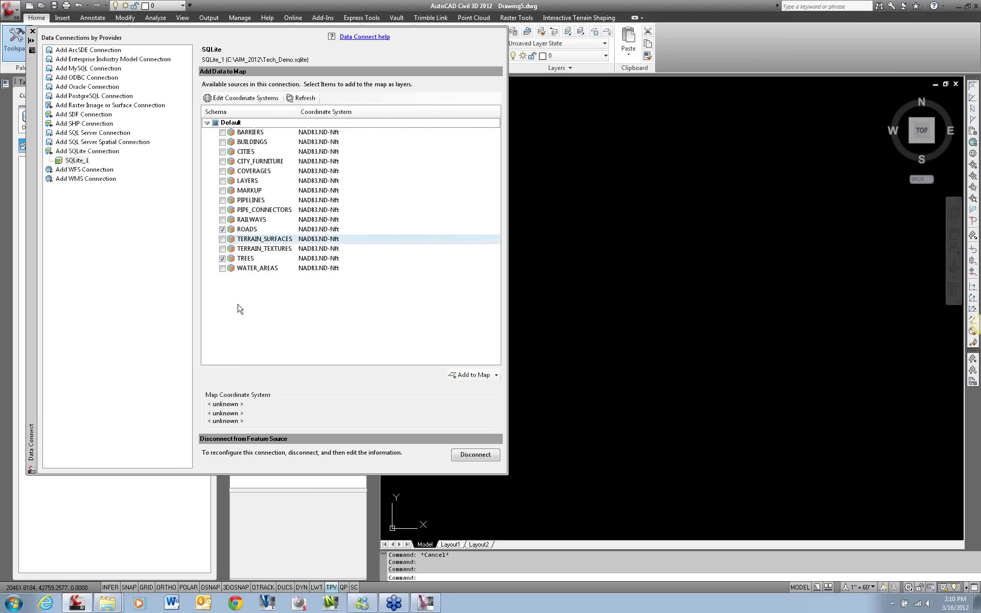
{"action": "left_click", "coordinate": [230, 171]}
{"action": "left_click", "coordinate": [223, 142]}
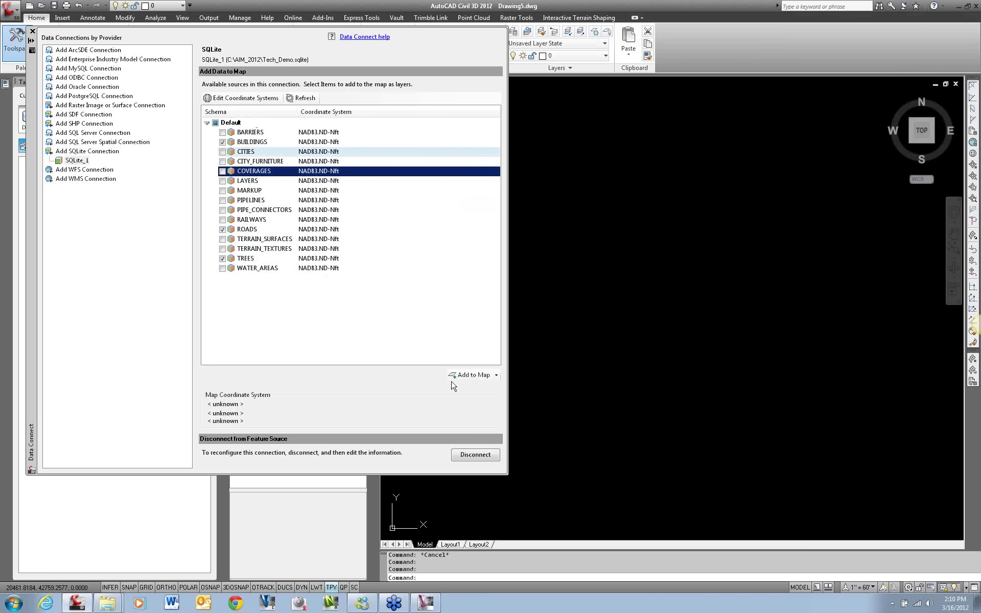
{"action": "left_click", "coordinate": [469, 375]}
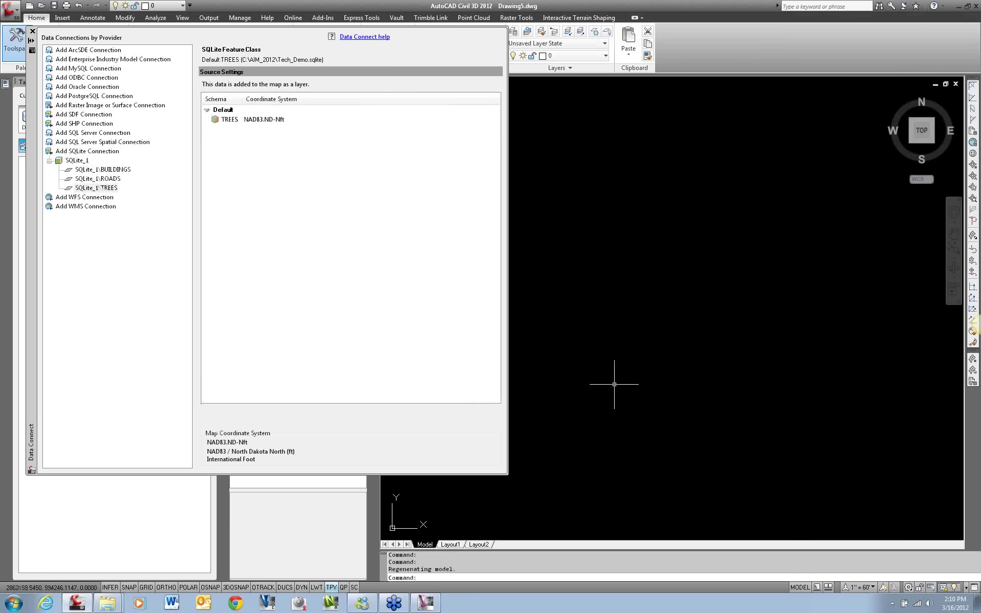
- Zoom to extents and pan to inspect the subdivision's added data
{"action": "middle_click_drag", "start_coordinate": [611, 373], "coordinate": [612, 361]}
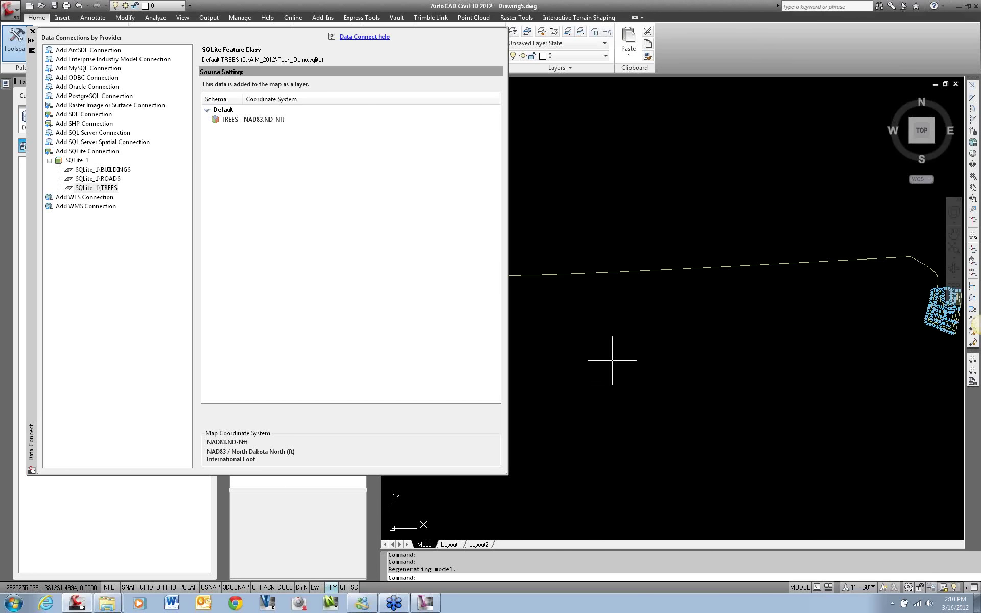
{"action": "middle_click", "coordinate": [613, 415]}
{"action": "middle_click", "coordinate": [613, 416]}
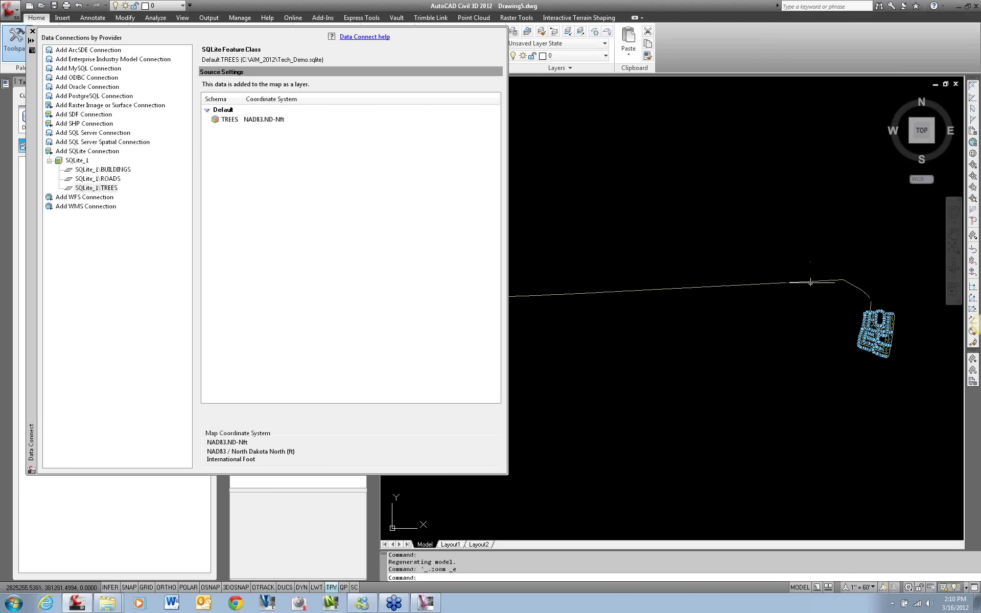
{"action": "middle_click_drag", "start_coordinate": [726, 318], "coordinate": [865, 306]}
{"action": "middle_click_drag", "start_coordinate": [612, 330], "coordinate": [625, 341]}
{"action": "scroll", "coordinate": [714, 224], "scroll_direction": "up", "scroll_amount": 10}
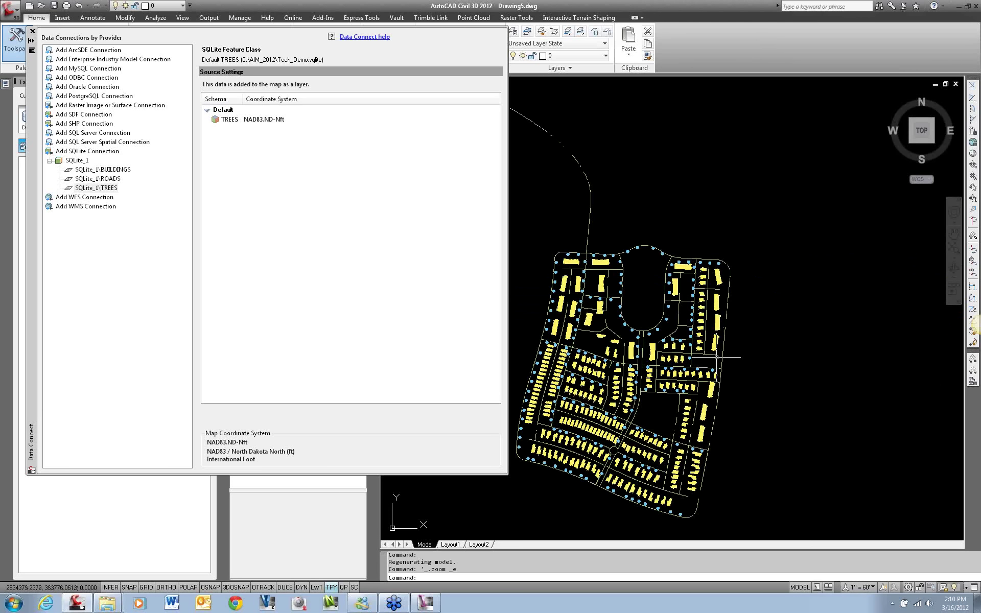
{"action": "scroll", "coordinate": [713, 223], "scroll_direction": "down", "scroll_amount": 8}
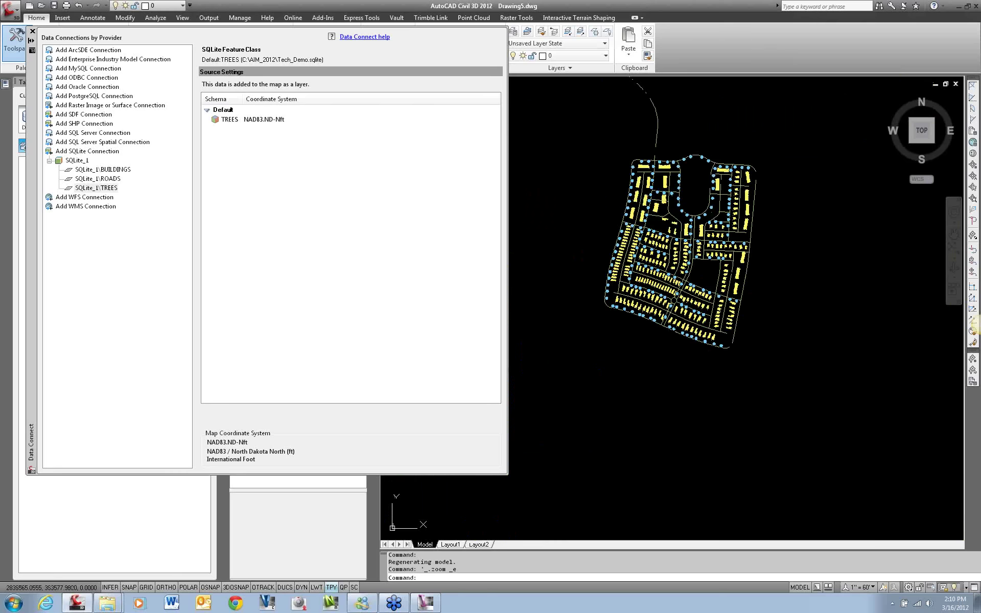
{"action": "scroll", "coordinate": [680, 286], "scroll_direction": "up", "scroll_amount": 6}
{"action": "left_click", "coordinate": [708, 288]}
{"action": "left_click", "coordinate": [748, 379]}
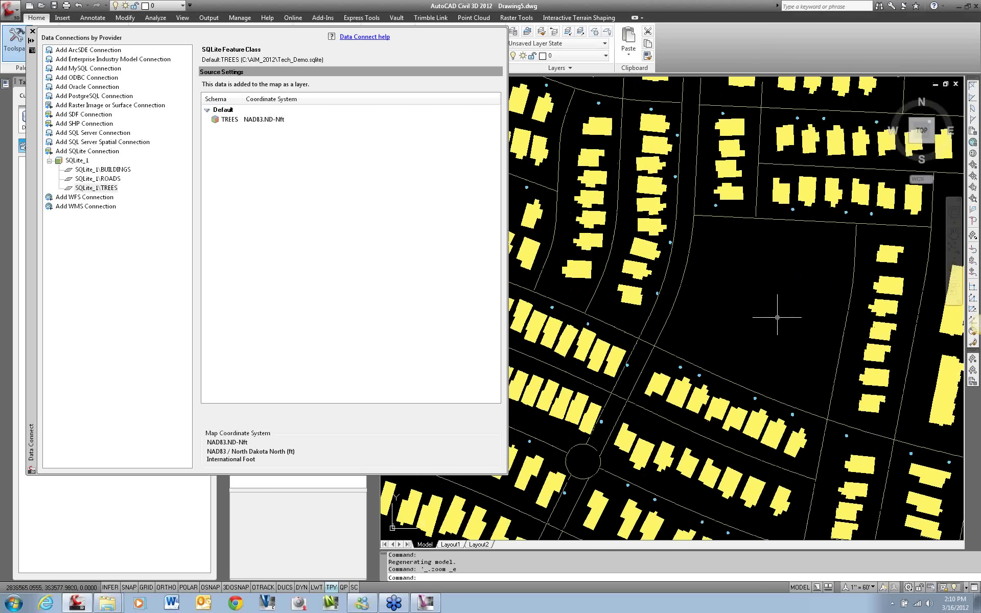
{"action": "right_click", "coordinate": [776, 309]}
{"action": "key", "text": "Escape"}
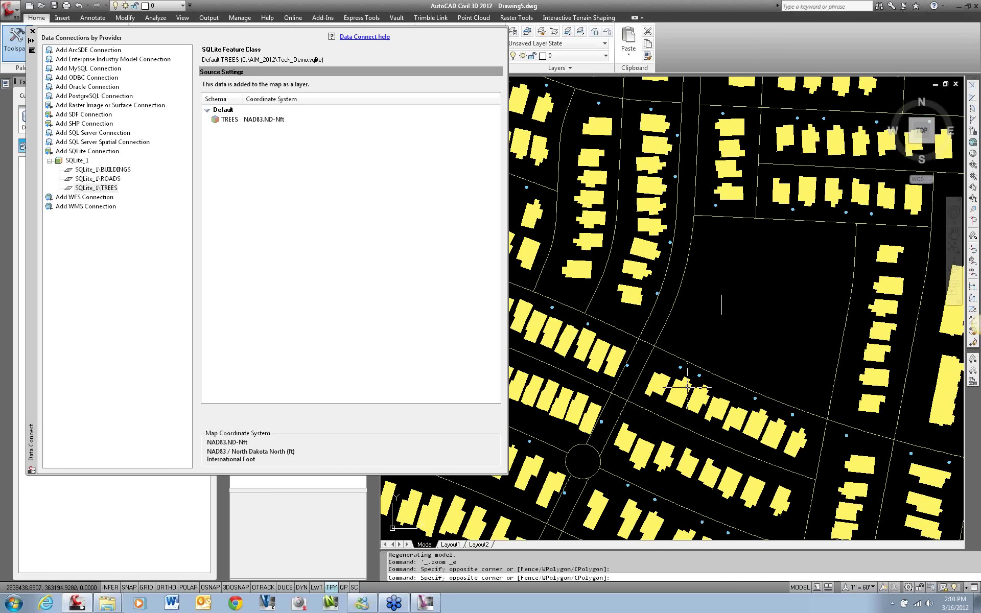
{"action": "scroll", "coordinate": [700, 363], "scroll_direction": "down", "scroll_amount": 6}
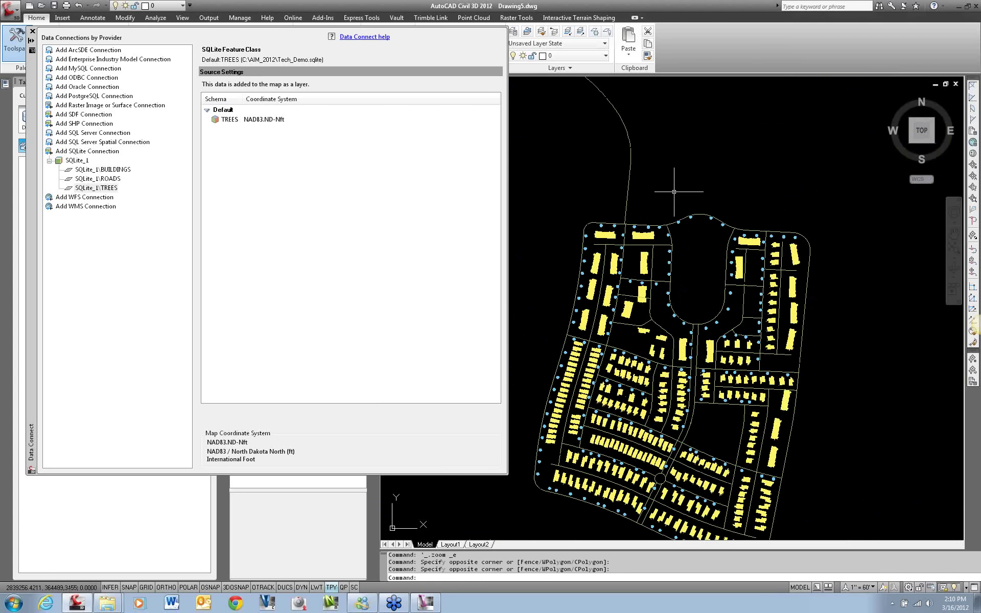
{"action": "left_click", "coordinate": [32, 31]}
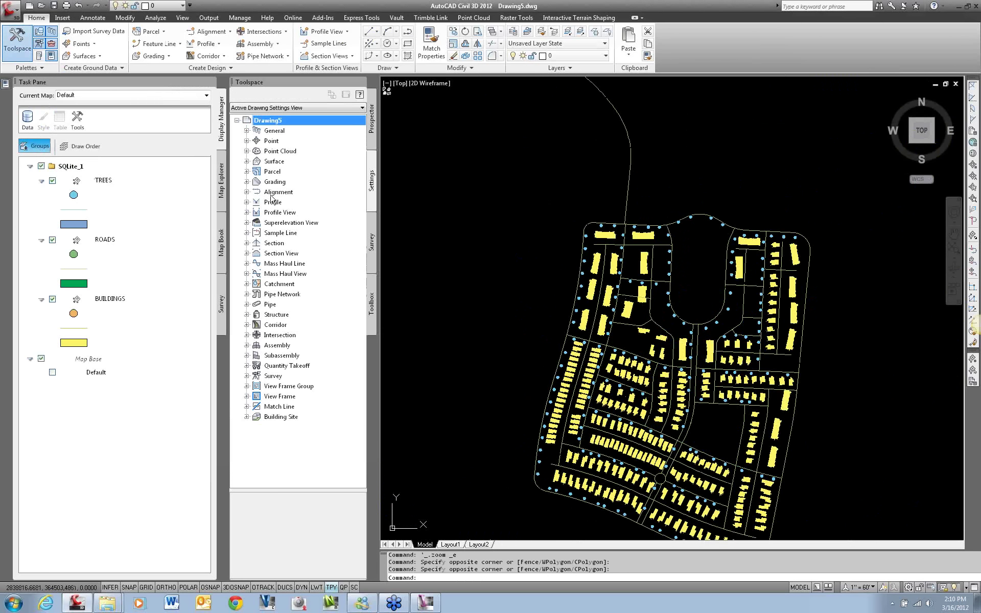
{"action": "right_click", "coordinate": [275, 121]}
{"action": "left_click", "coordinate": [306, 126]}
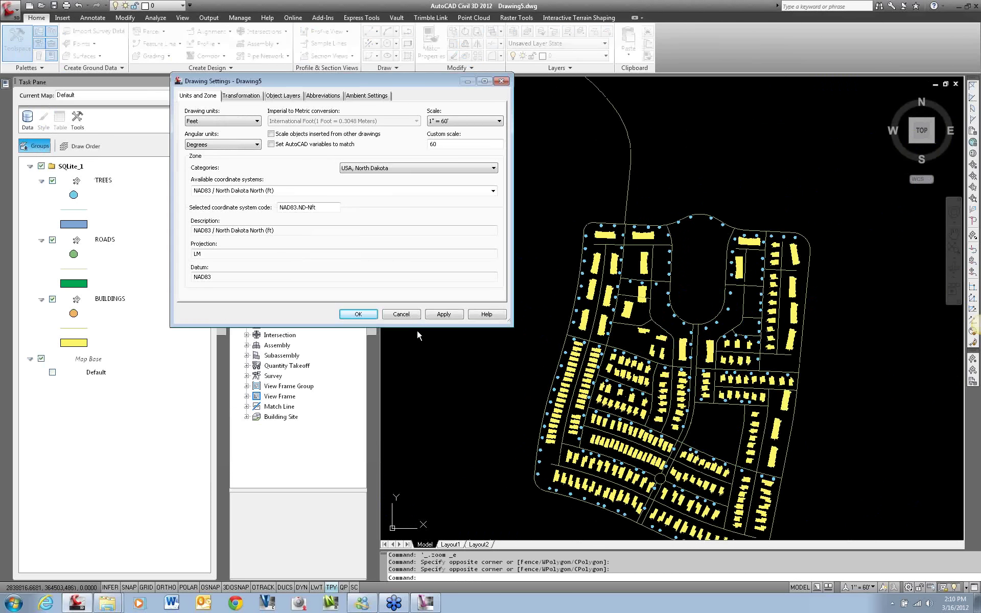
{"action": "left_click_drag", "start_coordinate": [238, 305], "coordinate": [236, 215]}
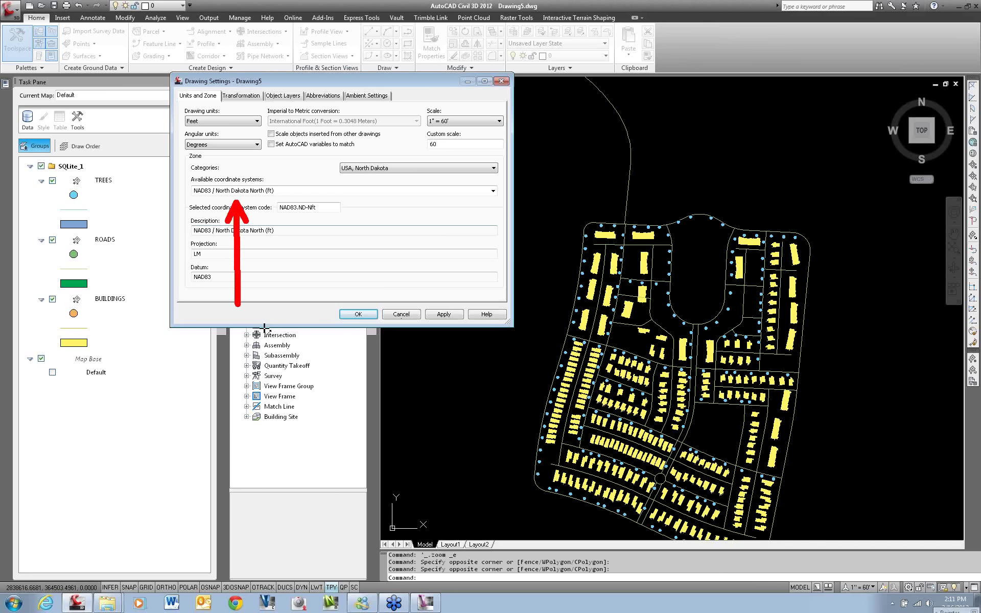
{"action": "left_click", "coordinate": [411, 314]}
- Close Drawing5 and start a new drawing, Drawing6, from the default template
{"action": "type", "text": "c"}
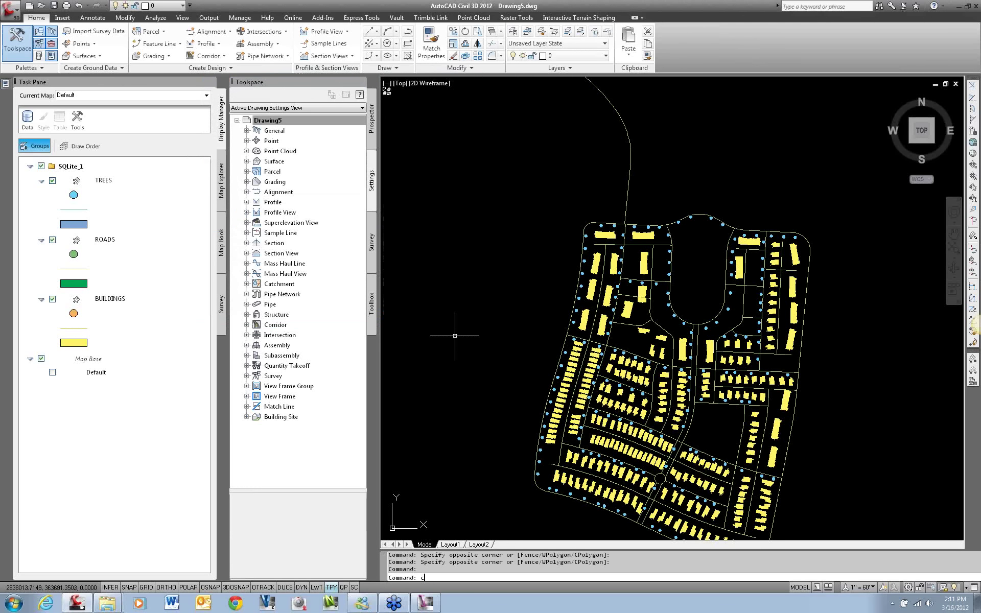
{"action": "type", "text": "lose"}
{"action": "key", "text": "Return"}
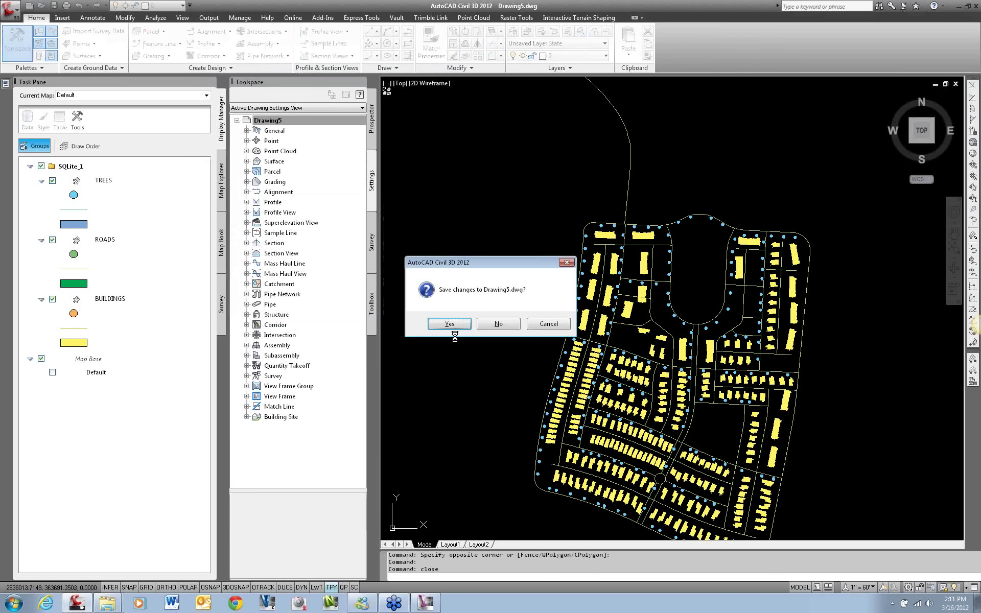
{"action": "key", "text": "Return"}
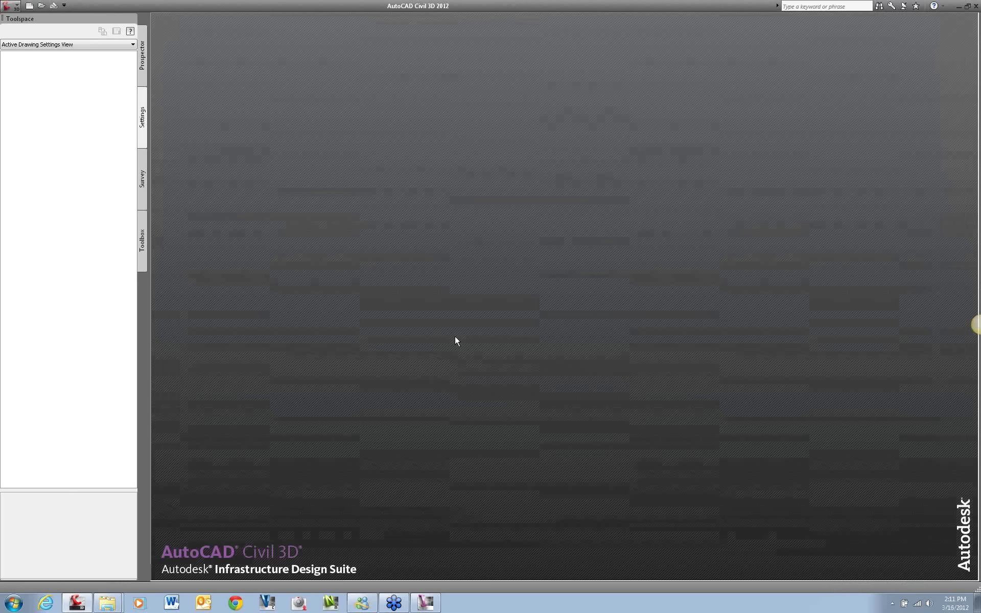
{"action": "key", "text": "ctrl+n"}
{"action": "key", "text": "Return"}
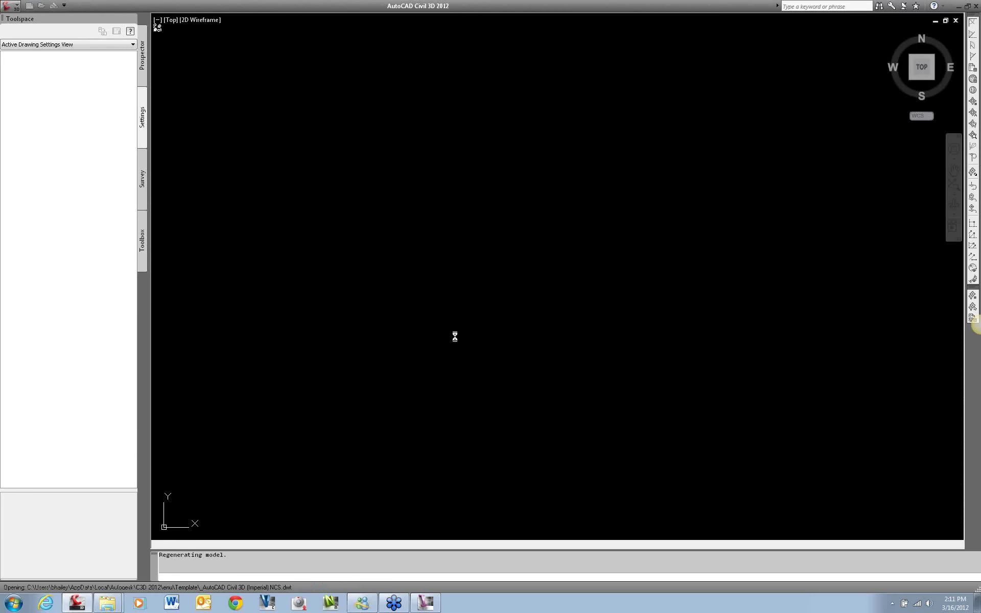
- Drag Tech_Demo.sqlite into Drawing6 as map layers, then start closing the drawing
{"action": "mouse_move", "coordinate": [113, 606]}
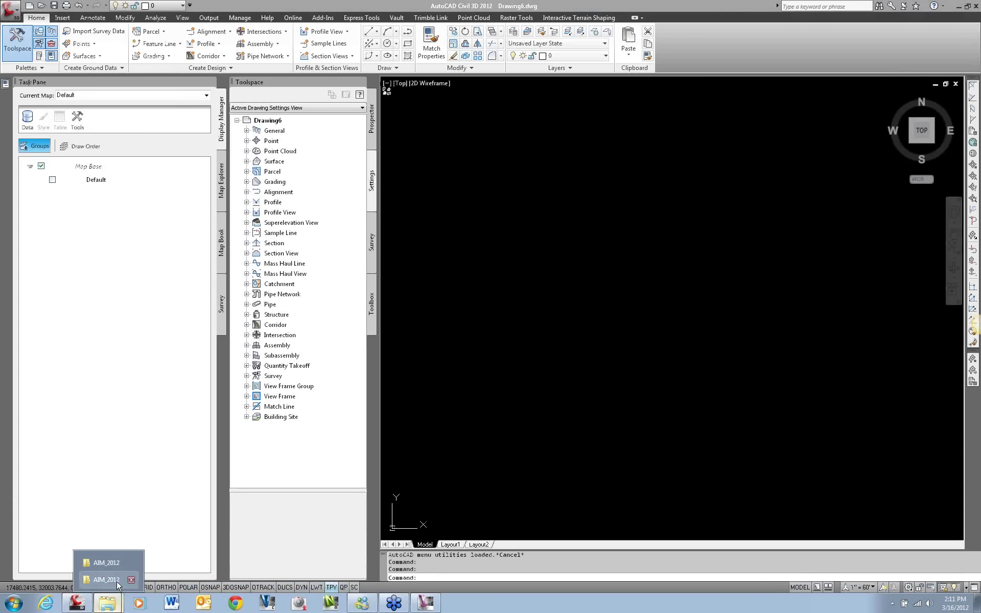
{"action": "left_click", "coordinate": [110, 580]}
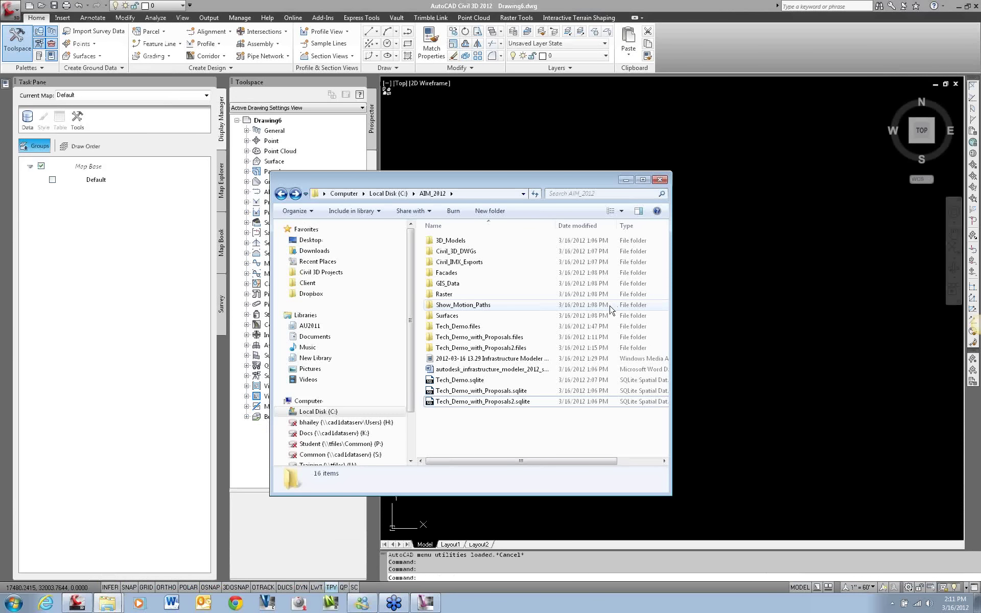
{"action": "mouse_move", "coordinate": [470, 380]}
{"action": "left_mouse_down"}
{"action": "mouse_move", "coordinate": [513, 361]}
{"action": "mouse_move", "coordinate": [695, 329]}
{"action": "mouse_move", "coordinate": [737, 339]}
{"action": "left_mouse_up"}
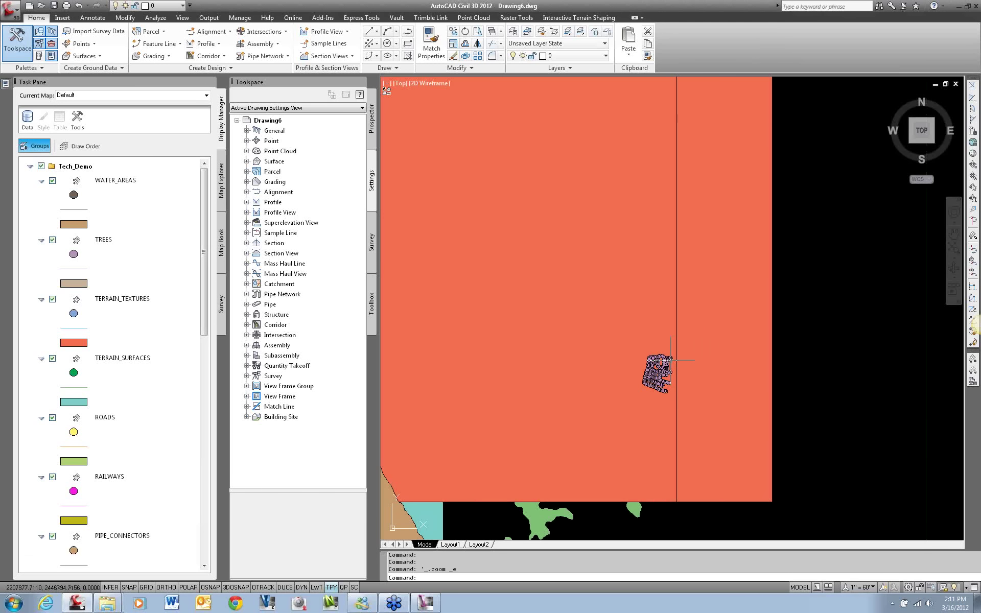
{"action": "scroll", "coordinate": [641, 341], "scroll_direction": "down", "scroll_amount": 15}
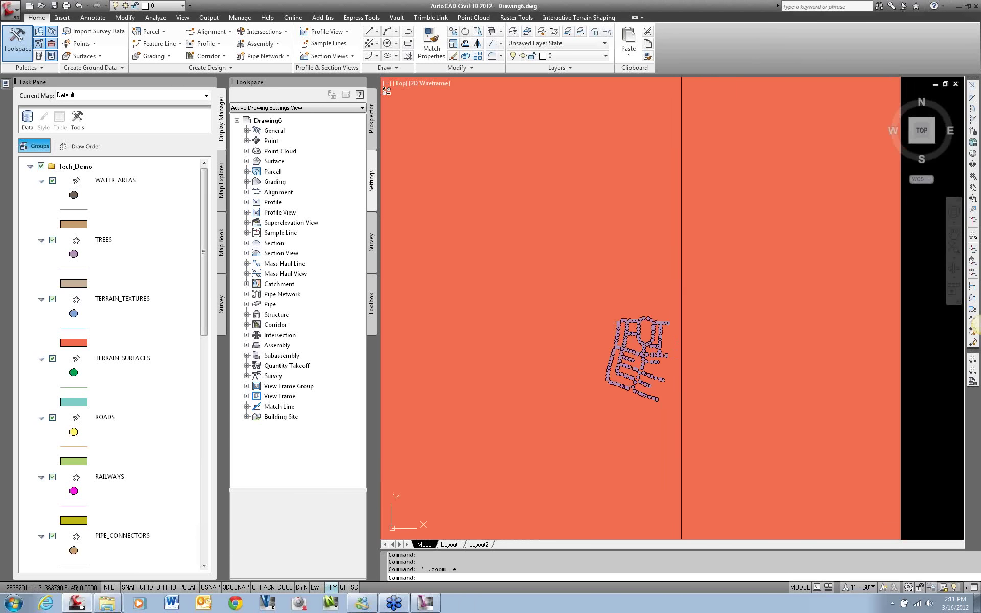
{"action": "scroll", "coordinate": [639, 343], "scroll_direction": "up", "scroll_amount": 3}
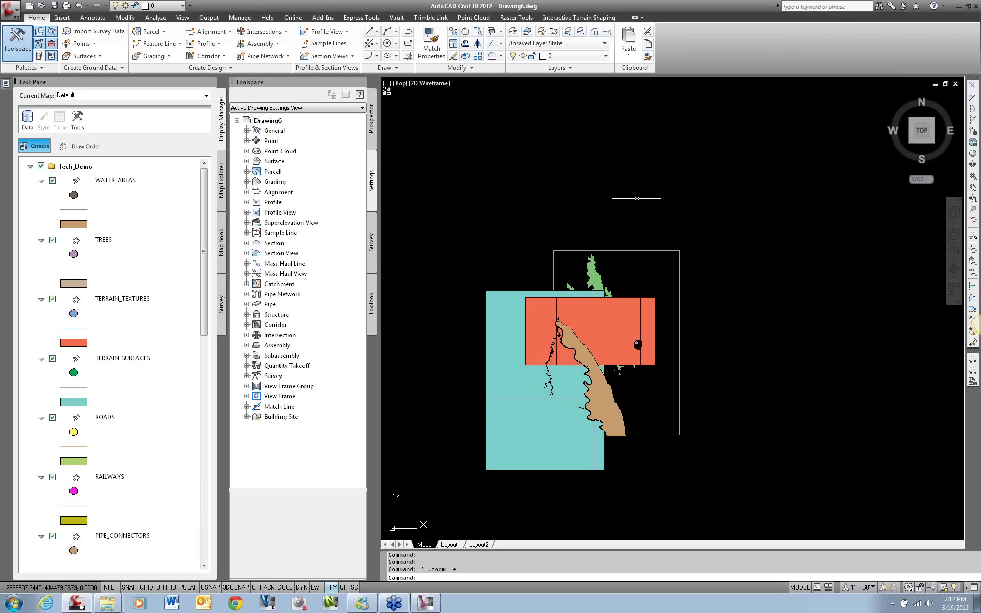
{"action": "type", "text": "lose"}
{"action": "key", "text": "Return"}
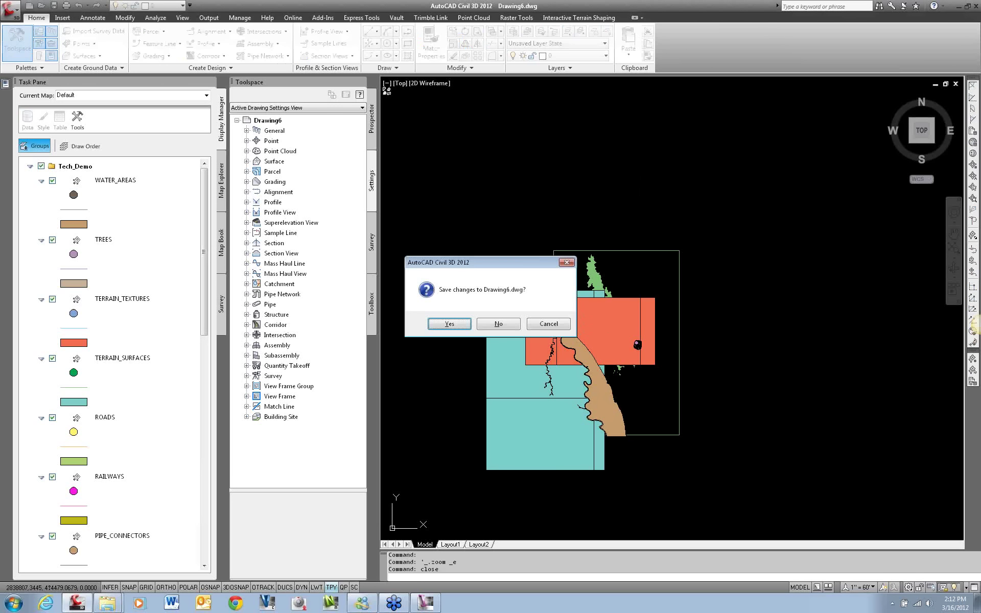
- Discard Drawing6, start Drawing7, and connect to Tech_Demo.sqlite
{"action": "key", "text": "n"}
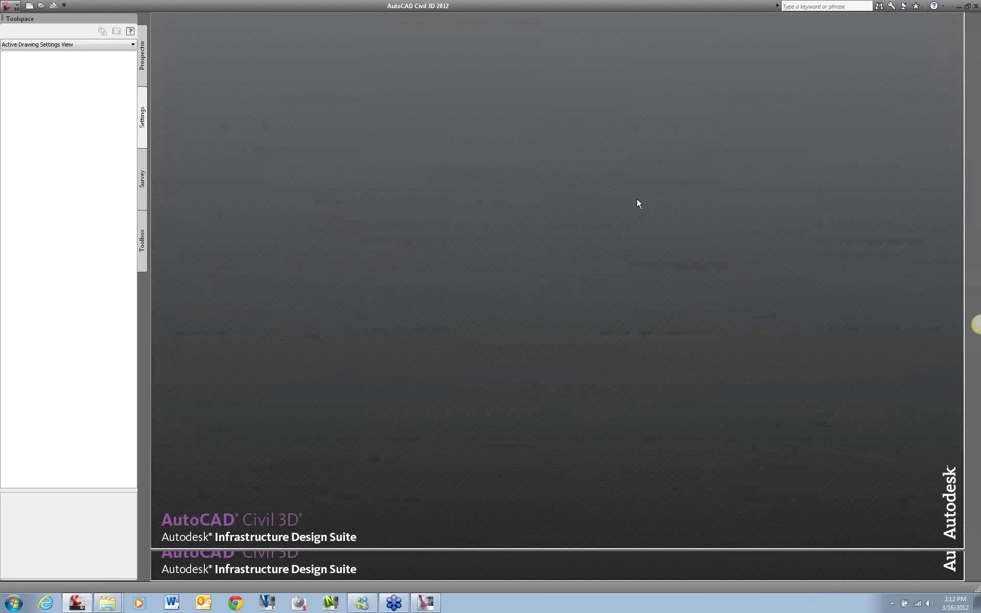
{"action": "key", "text": "ctrl+n"}
{"action": "key", "text": "Return"}
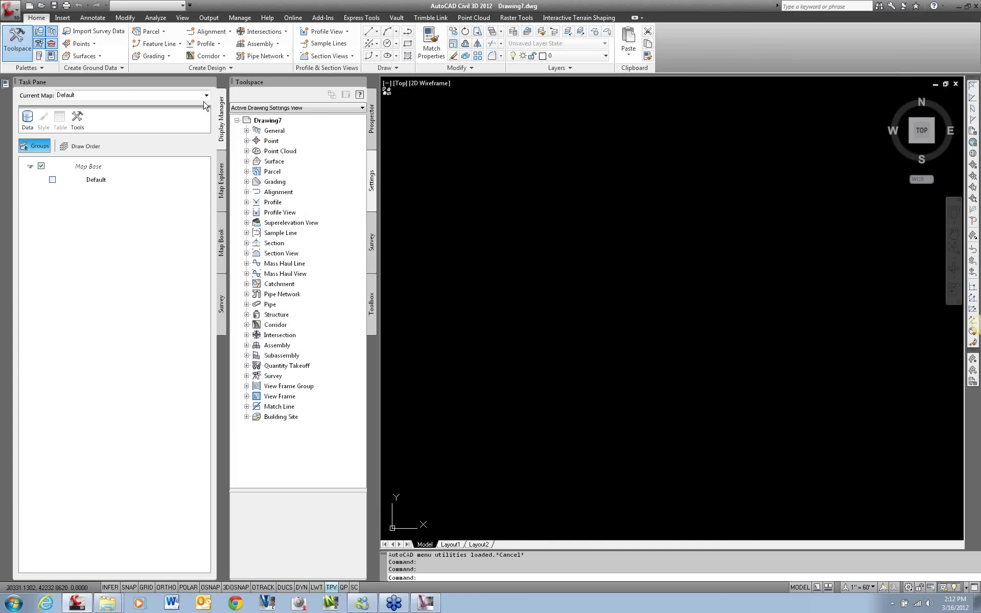
{"action": "left_click", "coordinate": [27, 117]}
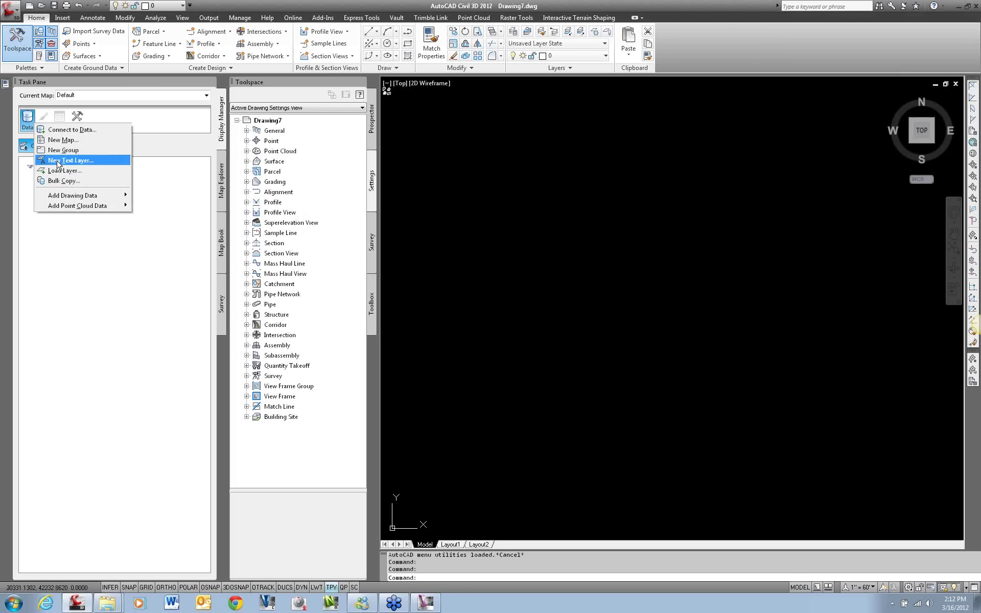
{"action": "left_click", "coordinate": [72, 130]}
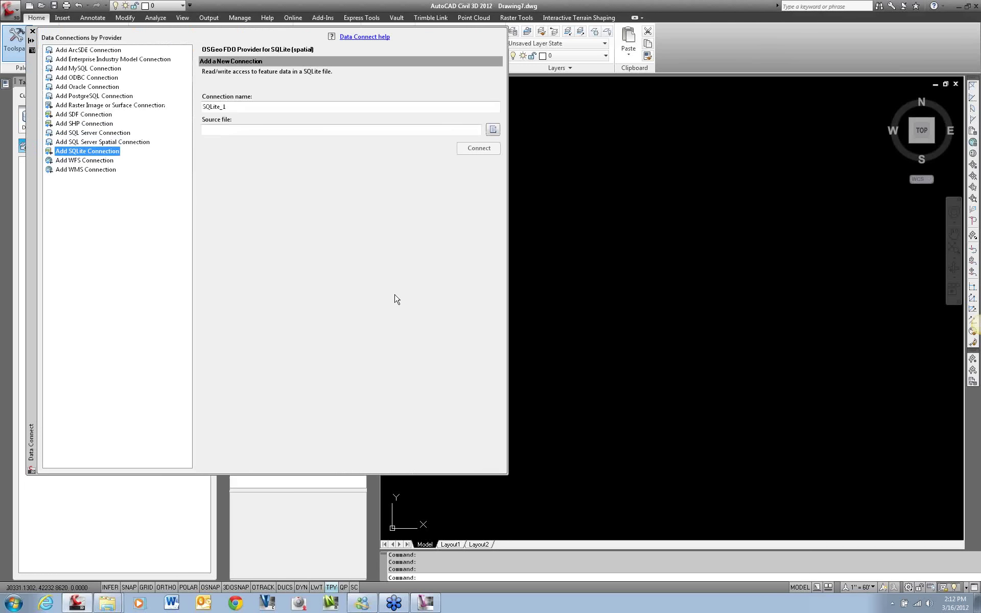
{"action": "left_click", "coordinate": [493, 130]}
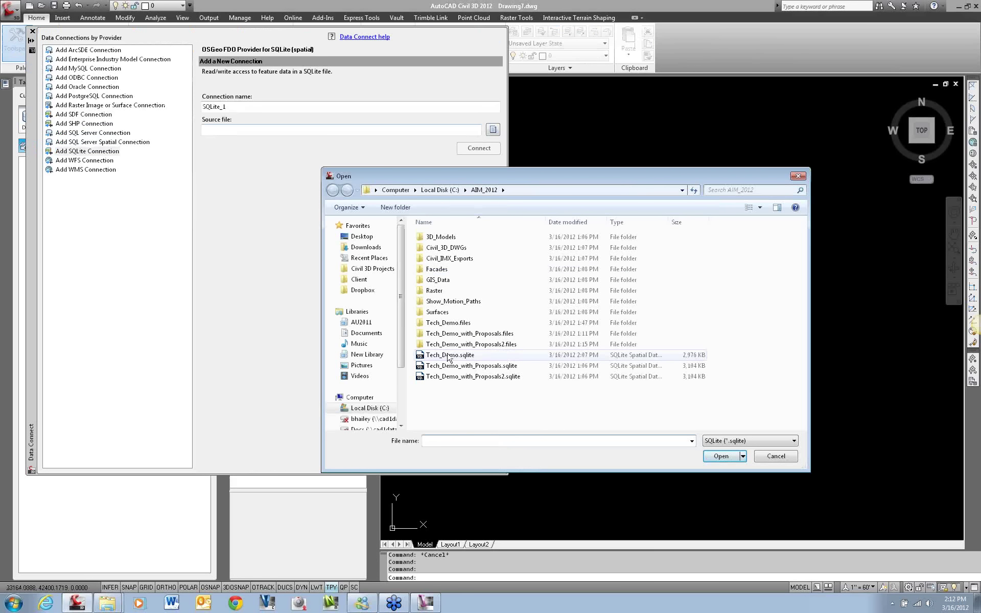
{"action": "double_click", "coordinate": [448, 355]}
{"action": "left_click", "coordinate": [480, 148]}
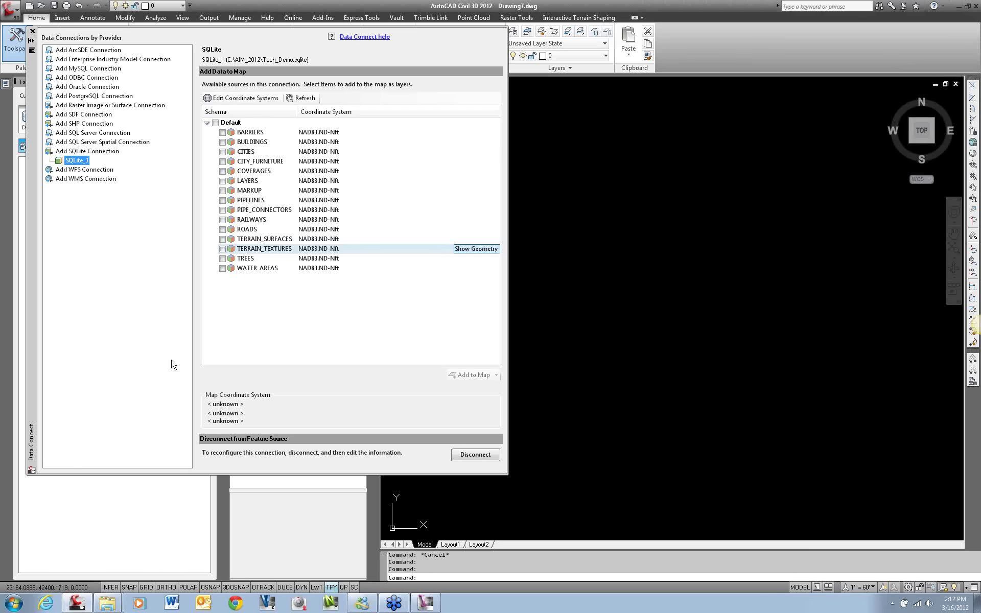
- Add the TERRAIN_TEXTURES, TERRAIN_SURFACES and ROADS layers to the map
{"action": "left_click", "coordinate": [222, 249]}
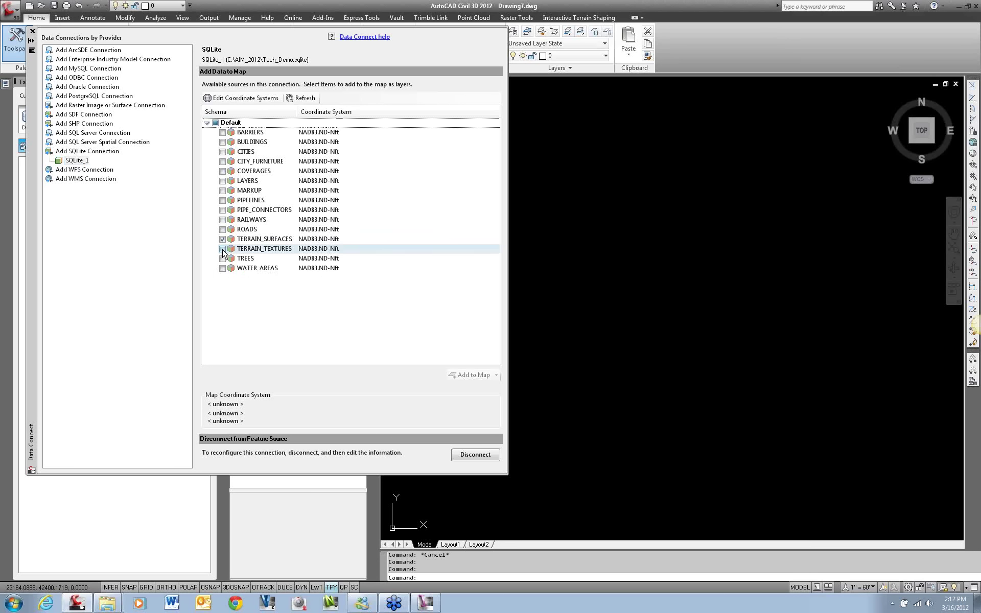
{"action": "left_click", "coordinate": [223, 239]}
{"action": "left_click", "coordinate": [222, 229]}
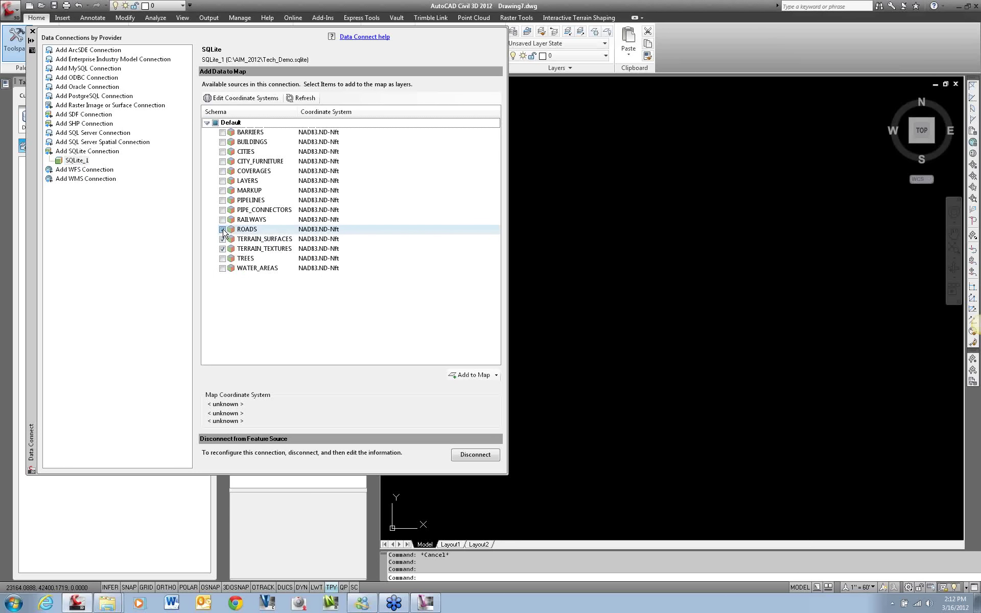
{"action": "left_click", "coordinate": [473, 375]}
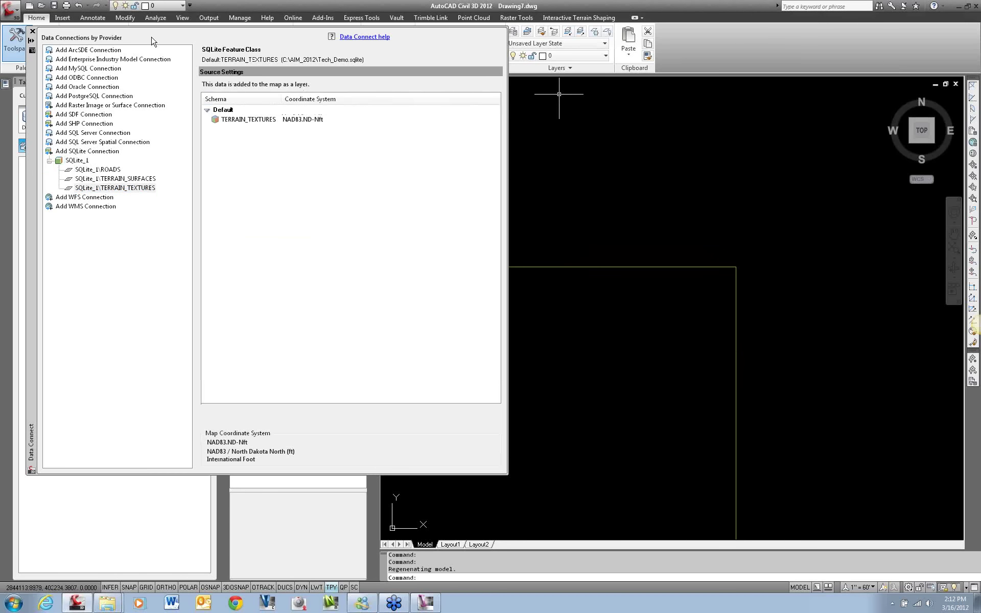
{"action": "left_click", "coordinate": [33, 31]}
- Window-select map objects in the drawing, picking the middle map polygon
{"action": "left_click", "coordinate": [475, 316]}
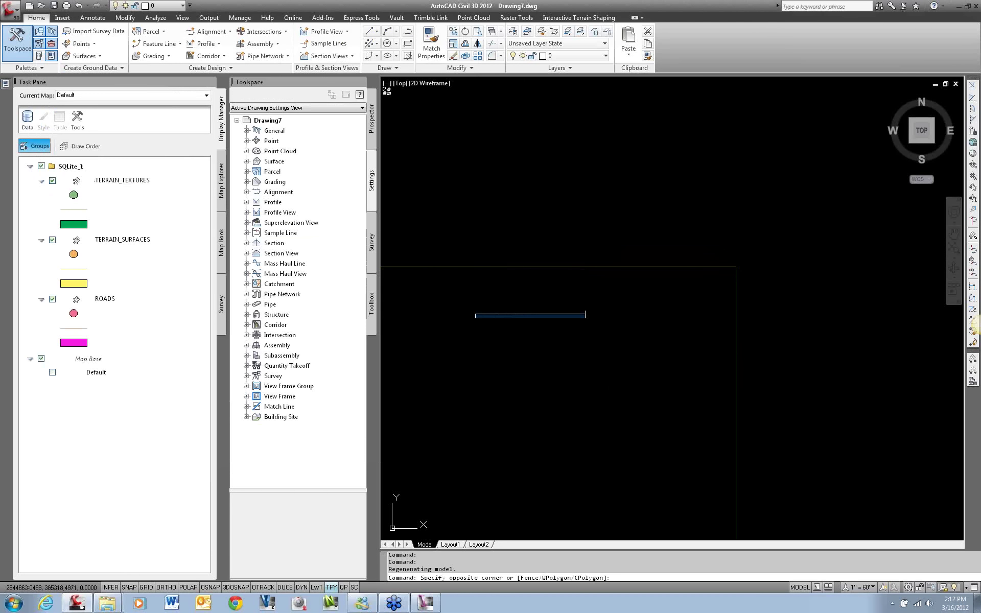
{"action": "left_click", "coordinate": [585, 313]}
{"action": "left_click", "coordinate": [575, 351]}
{"action": "left_click", "coordinate": [551, 367]}
{"action": "scroll", "coordinate": [626, 232], "scroll_direction": "down", "scroll_amount": 5}
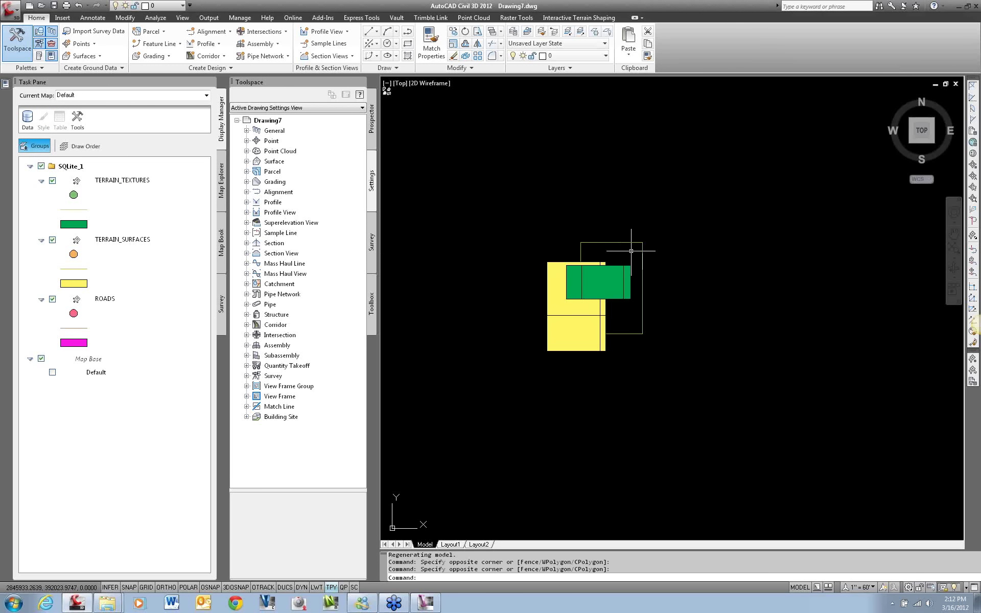
{"action": "scroll", "coordinate": [634, 256], "scroll_direction": "up", "scroll_amount": 6}
{"action": "scroll", "coordinate": [659, 286], "scroll_direction": "down", "scroll_amount": 2}
{"action": "left_click", "coordinate": [667, 271]}
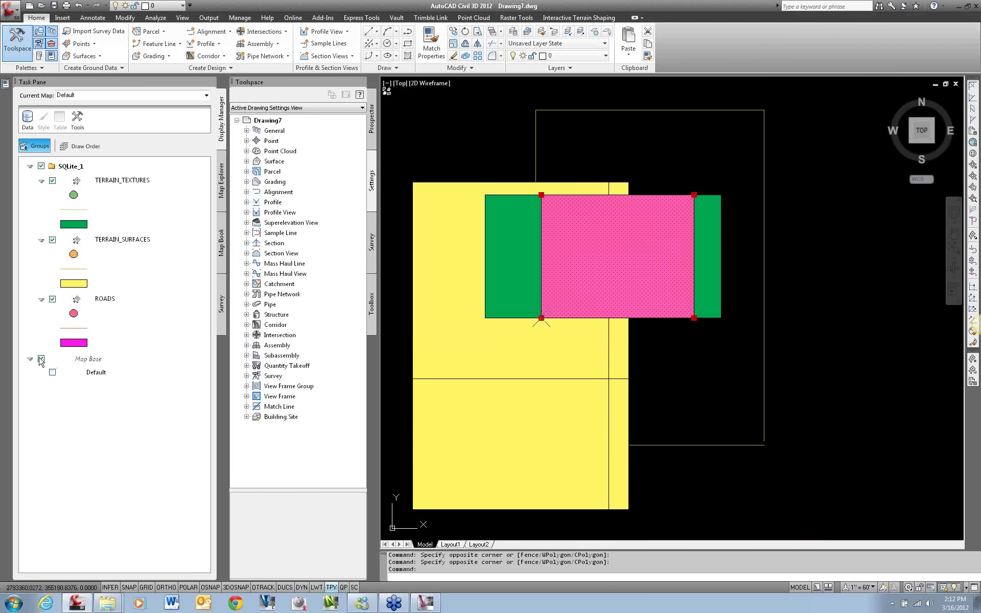
- Hide the TERRAIN_SURFACES and TERRAIN_TEXTURES layers, keeping ROADS visible
{"action": "left_click", "coordinate": [51, 300]}
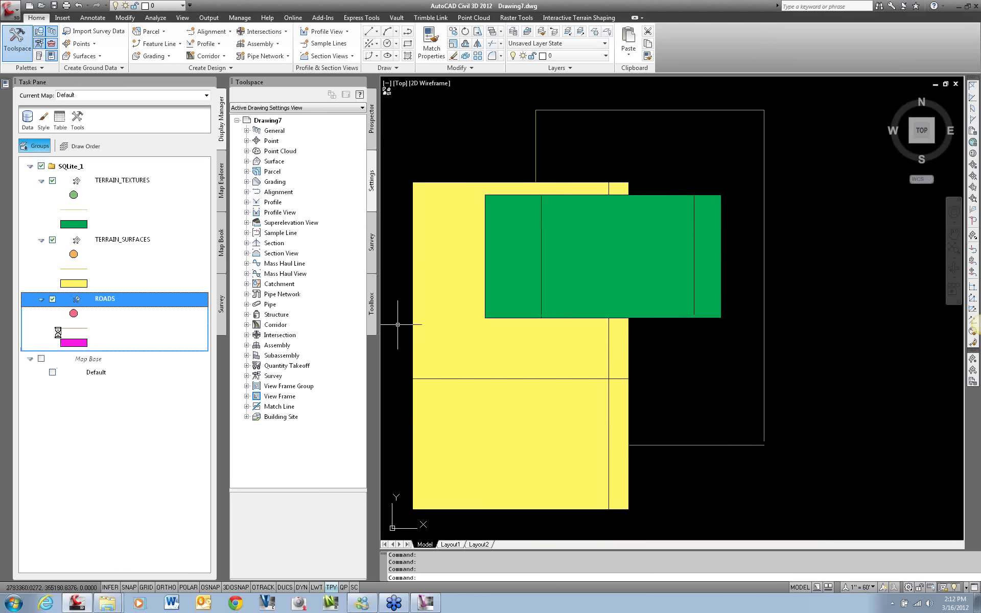
{"action": "left_click", "coordinate": [52, 240]}
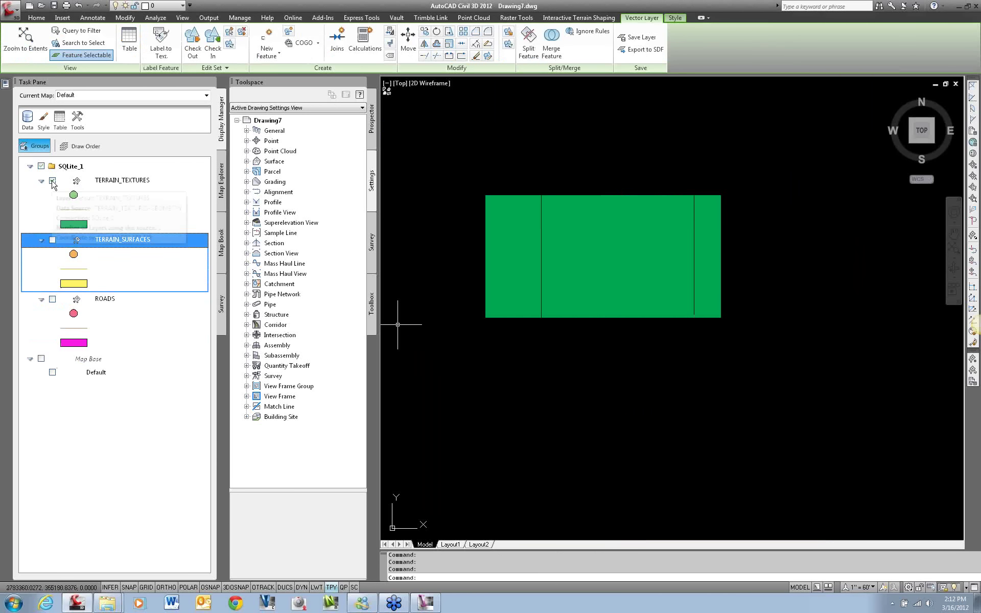
{"action": "left_click", "coordinate": [52, 299]}
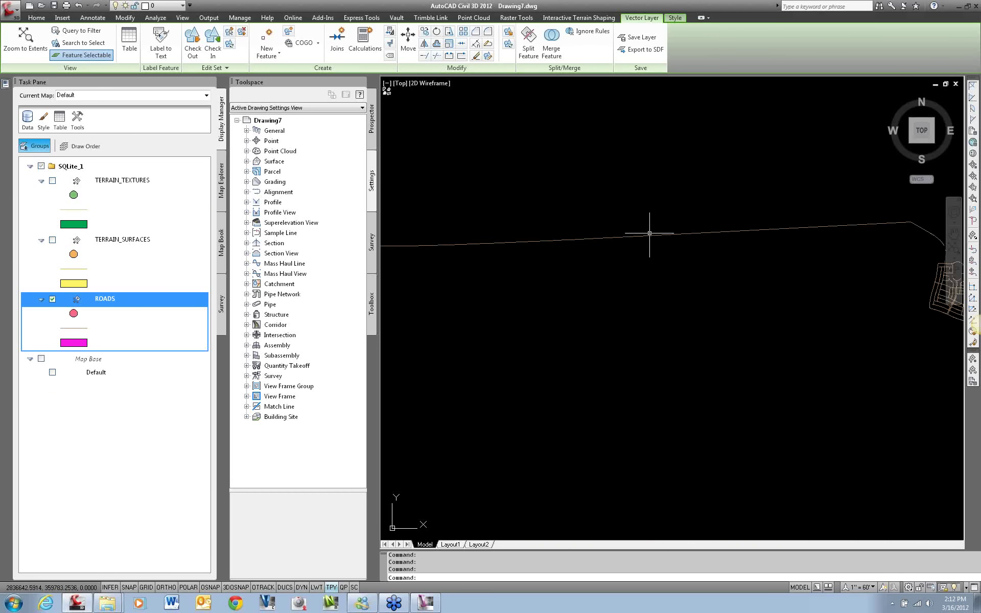
{"action": "left_click", "coordinate": [646, 229]}
- Window-select and pan along the road line, then clear the selection
{"action": "left_click", "coordinate": [935, 240]}
{"action": "middle_click_drag", "start_coordinate": [934, 240], "coordinate": [690, 263]}
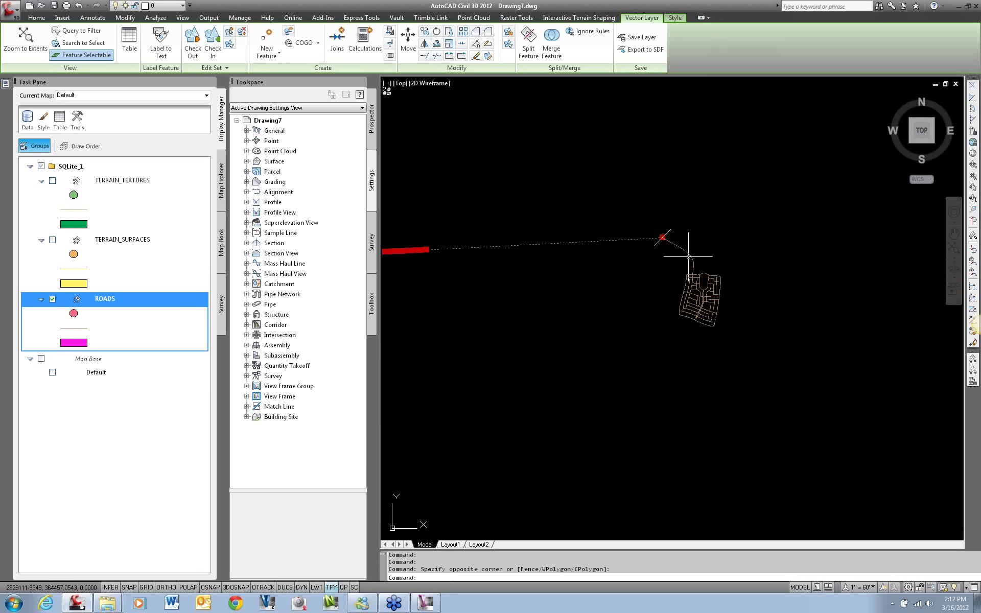
{"action": "scroll", "coordinate": [687, 241], "scroll_direction": "down", "scroll_amount": 3}
{"action": "left_click", "coordinate": [521, 274]}
{"action": "left_click", "coordinate": [486, 290]}
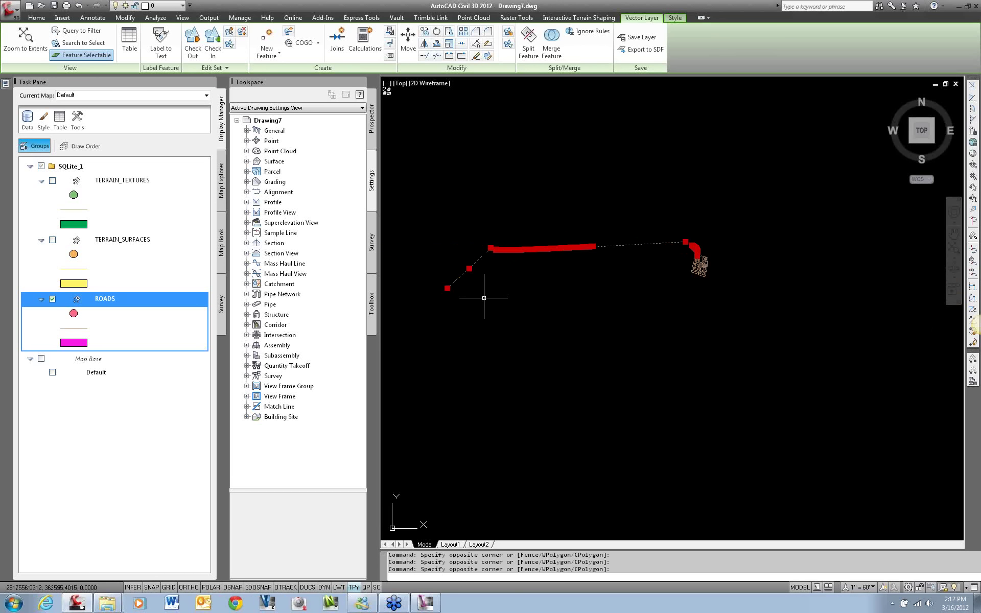
{"action": "middle_click_drag", "start_coordinate": [486, 289], "coordinate": [558, 280]}
{"action": "key", "text": "Escape"}
{"action": "scroll", "coordinate": [623, 287], "scroll_direction": "down", "scroll_amount": 4}
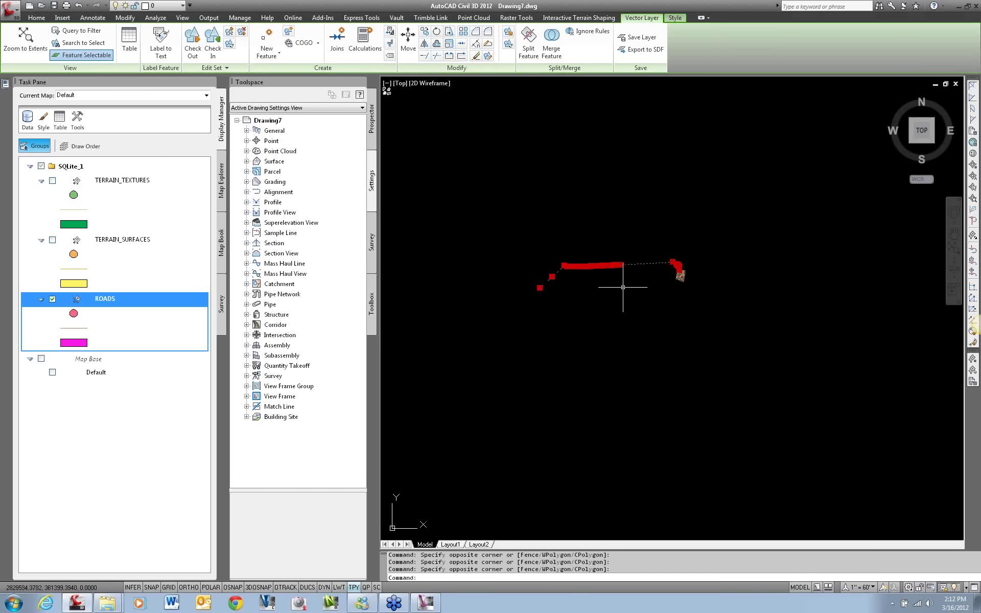
{"action": "scroll", "coordinate": [623, 287], "scroll_direction": "up", "scroll_amount": 3}
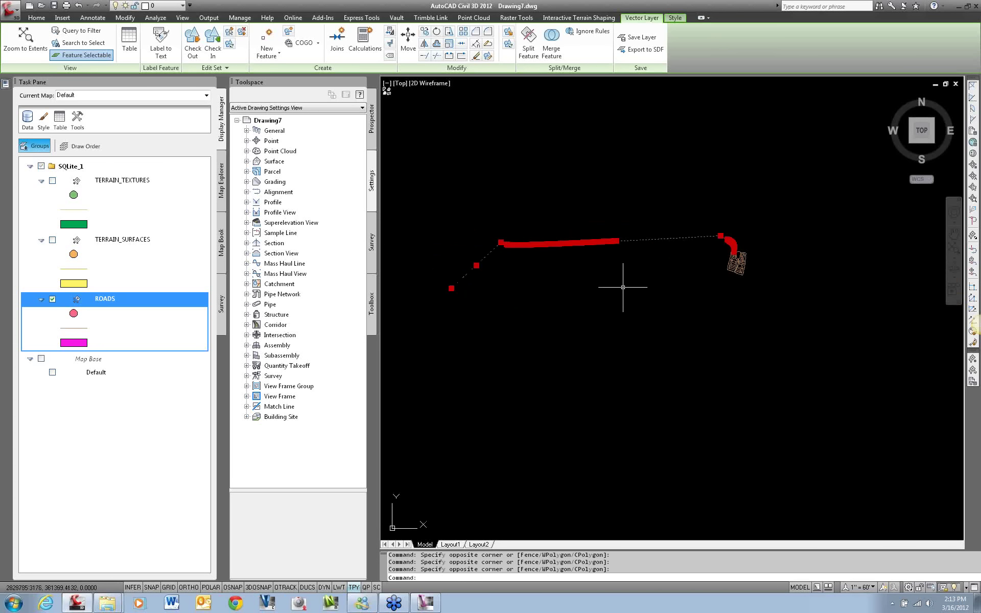
{"action": "key", "text": "Escape"}
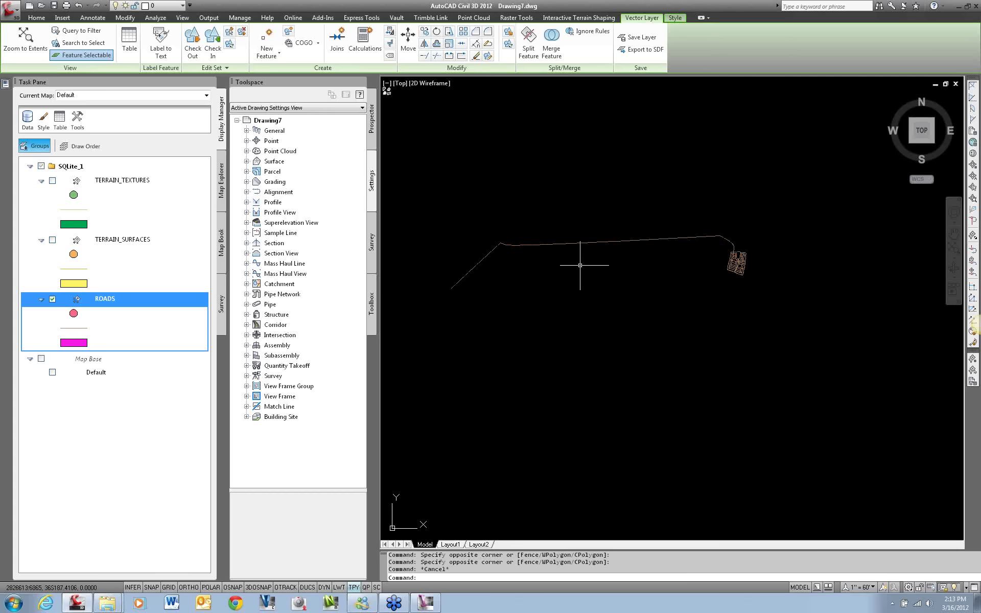
{"action": "left_click", "coordinate": [37, 17]}
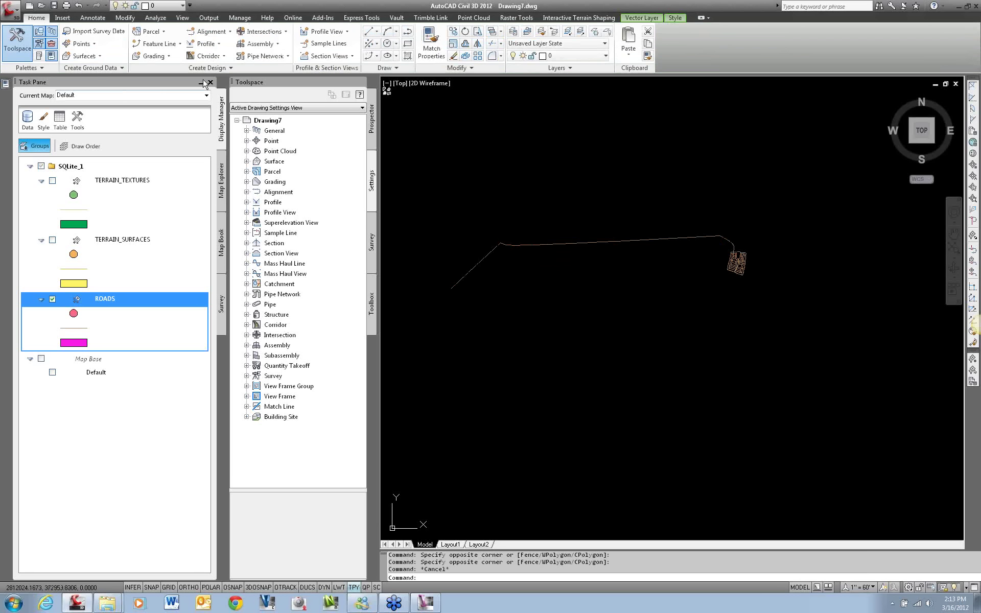
{"action": "left_click", "coordinate": [230, 32]}
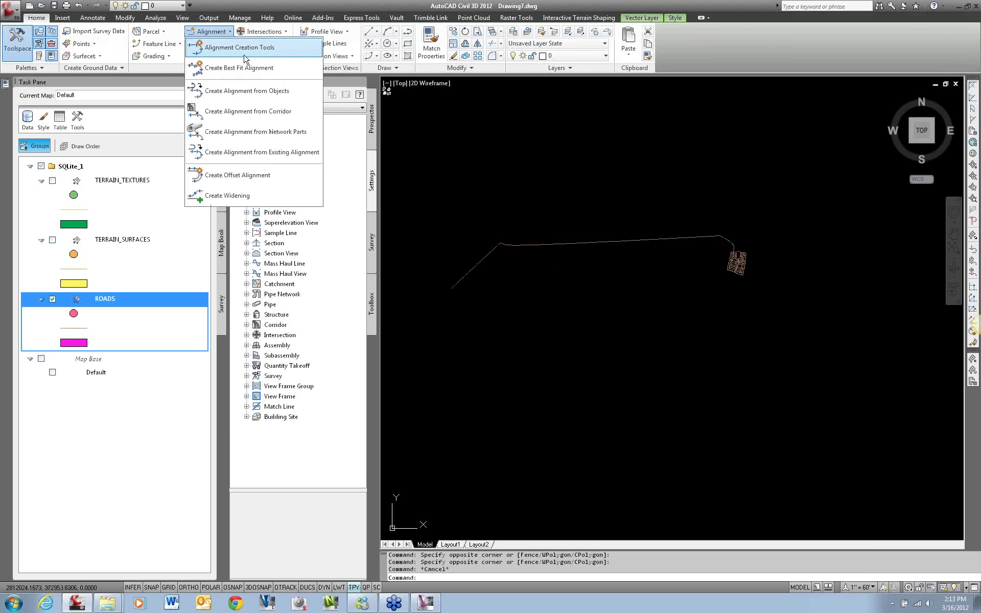
{"action": "left_click", "coordinate": [270, 68]}
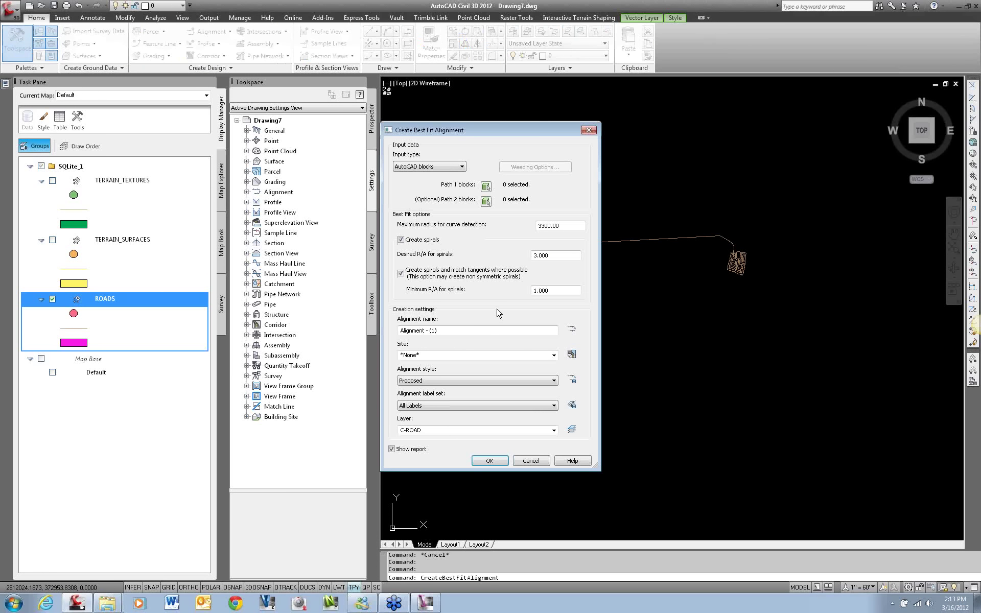
{"action": "left_click", "coordinate": [462, 166]}
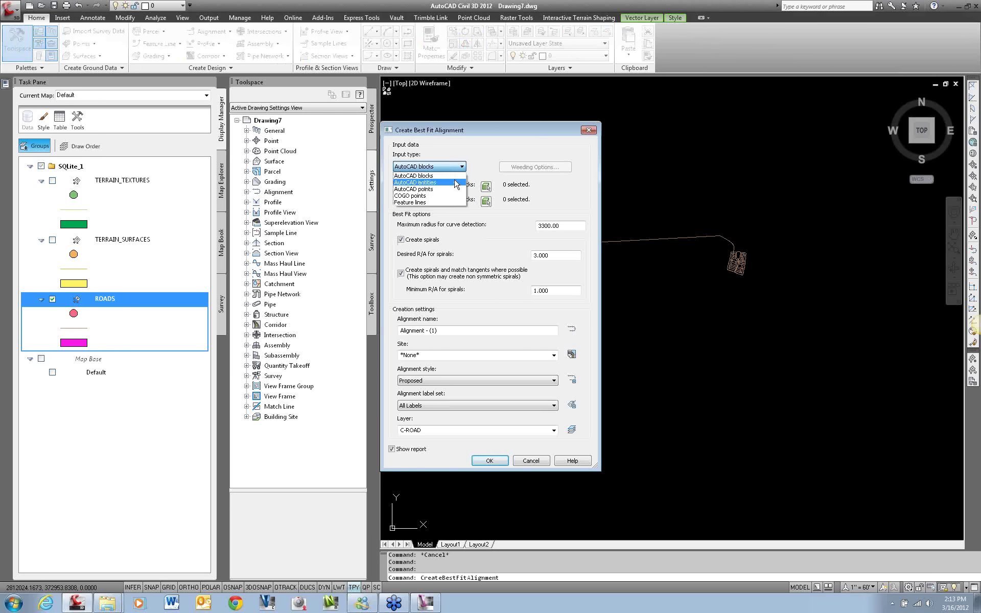
{"action": "left_click", "coordinate": [456, 182]}
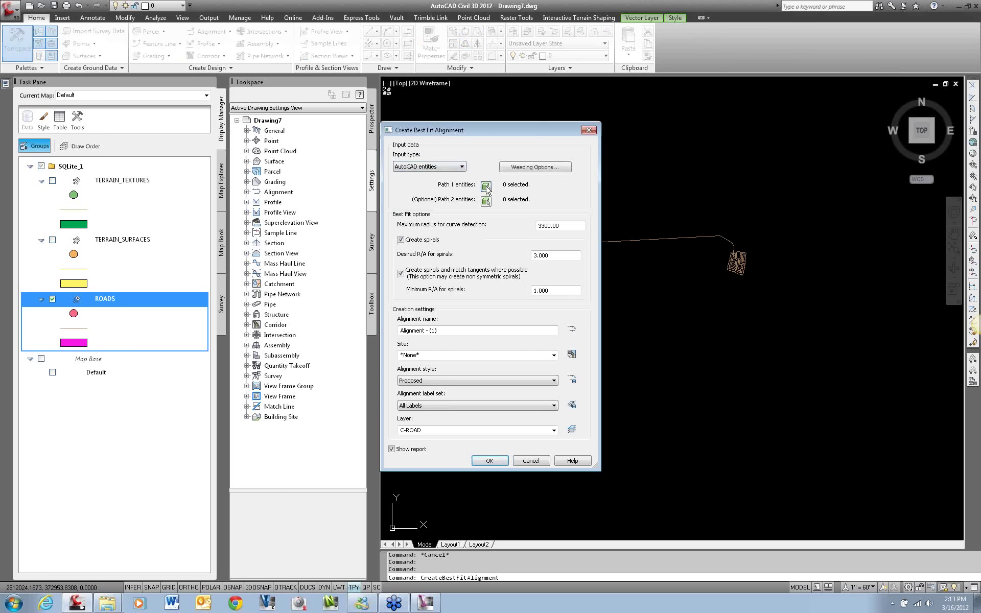
{"action": "left_click", "coordinate": [486, 187]}
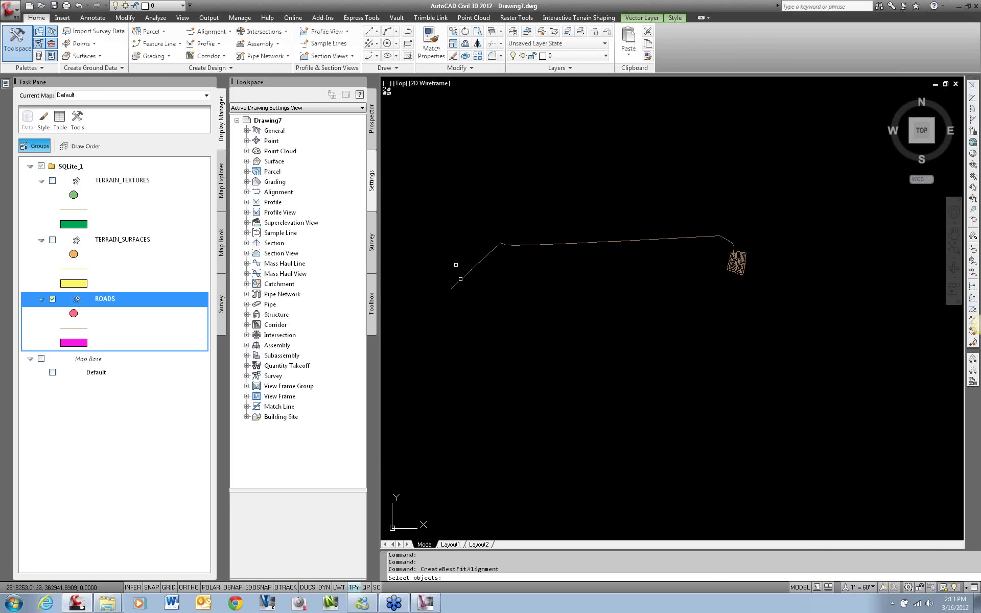
{"action": "left_click", "coordinate": [460, 279]}
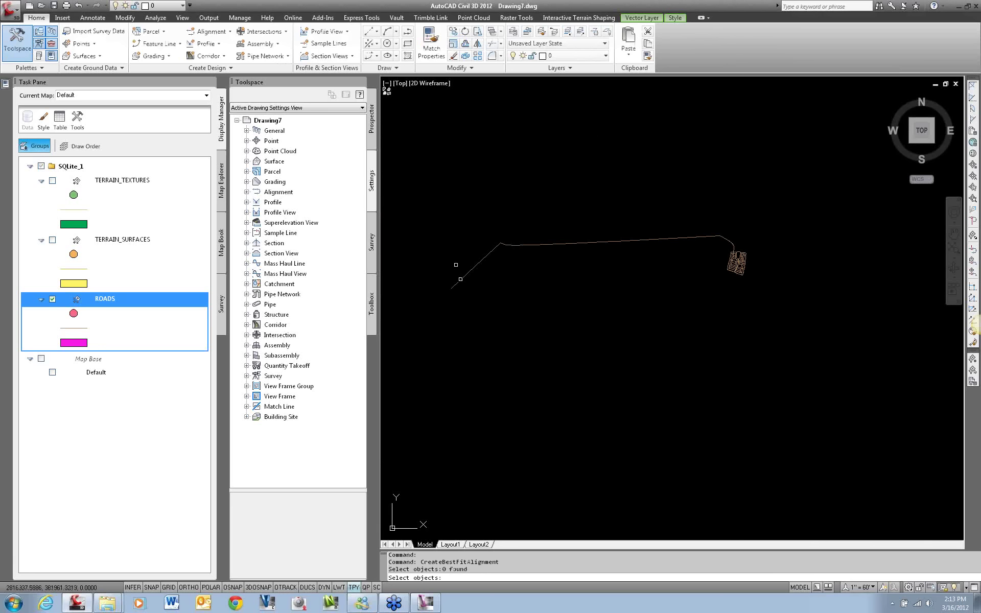
{"action": "left_click", "coordinate": [493, 265]}
{"action": "key", "text": "Escape"}
{"action": "left_click", "coordinate": [537, 243]}
{"action": "type", "text": "x"}
{"action": "key", "text": "Return"}
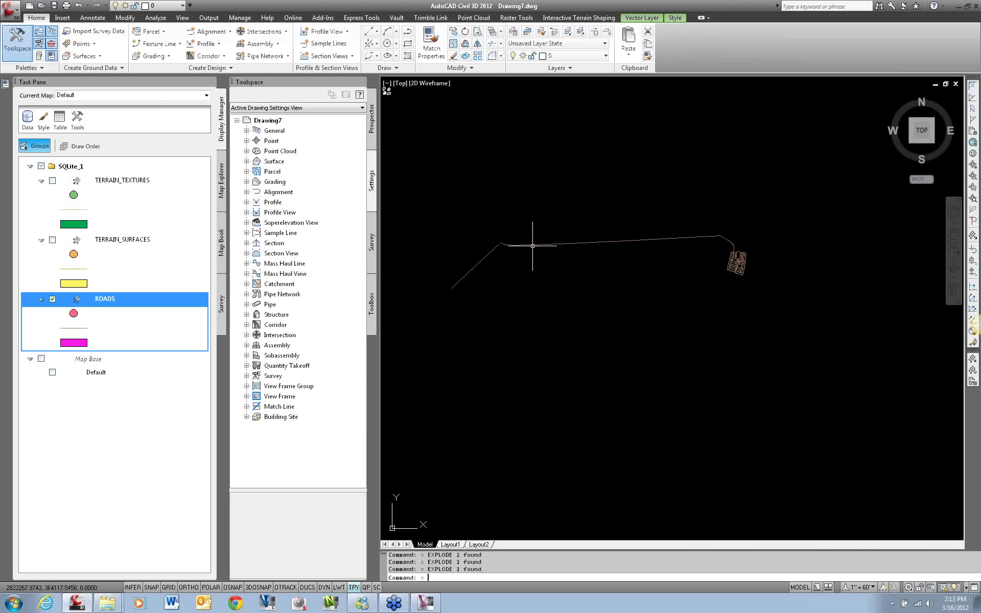
- Check out the middle road feature and LIST its details
{"action": "right_click", "coordinate": [531, 271]}
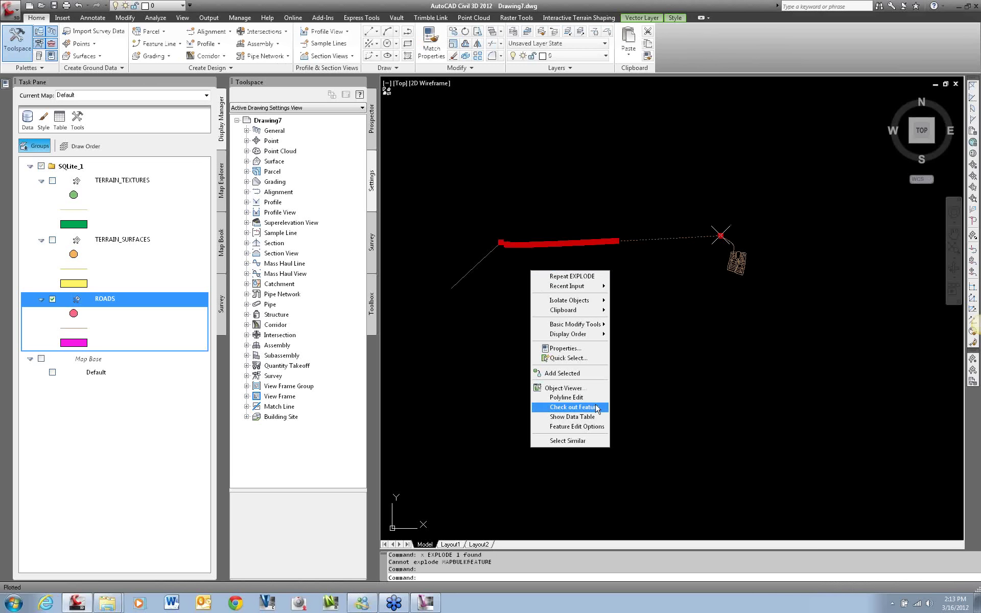
{"action": "left_click", "coordinate": [572, 407]}
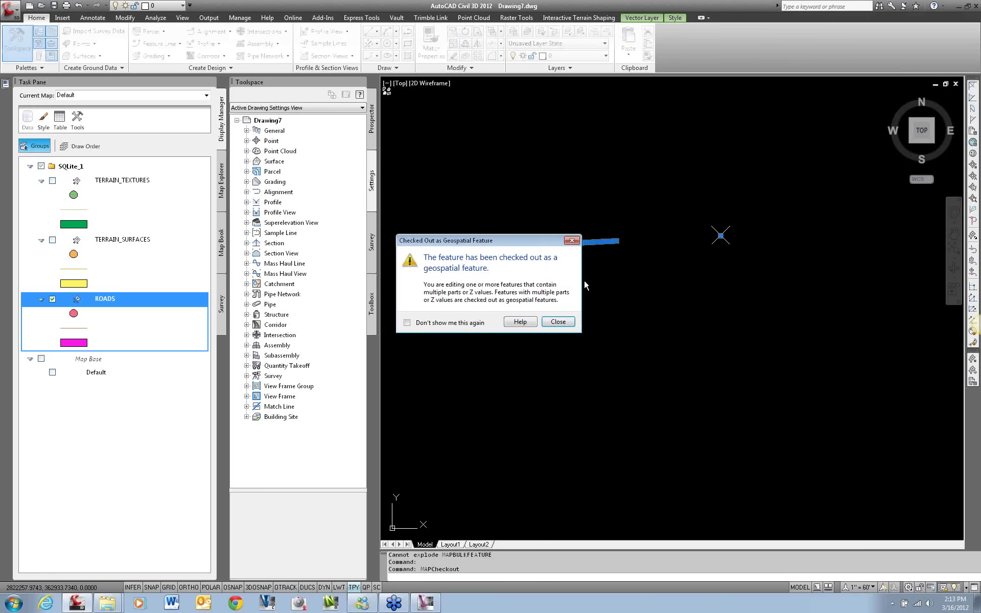
{"action": "left_click", "coordinate": [557, 321]}
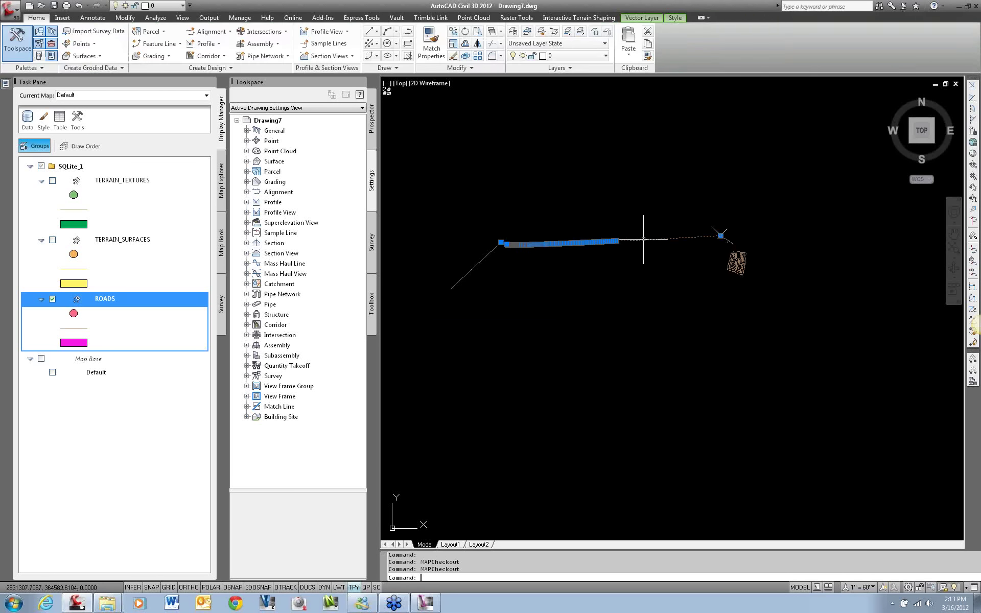
{"action": "type", "text": "li"}
{"action": "key", "text": "Return"}
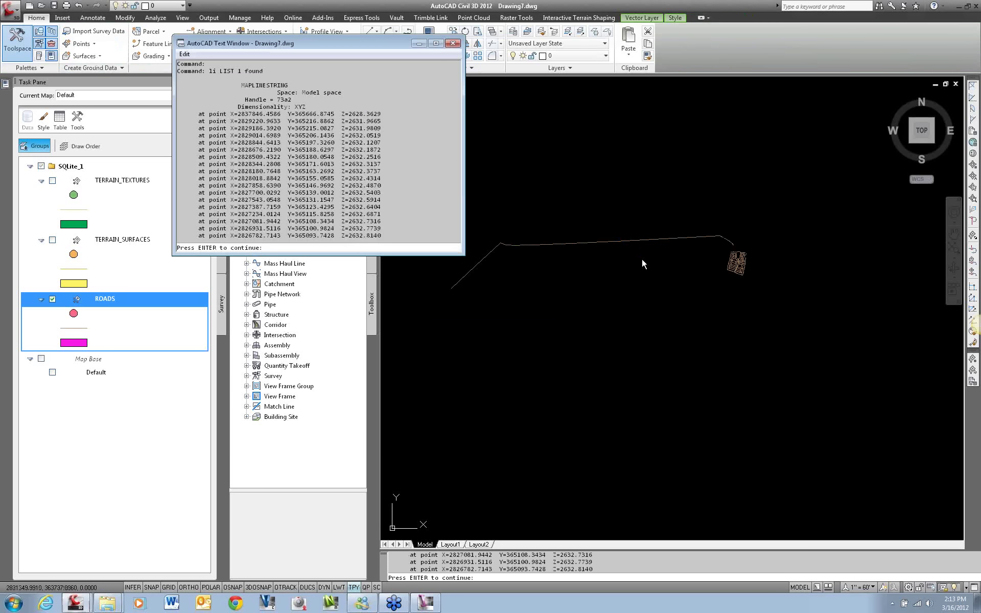
{"action": "key", "text": "Return"}
{"action": "left_click", "coordinate": [641, 263]}
- Explode the road into a plain polyline and LIST it: layer 0, length 18232.5616
{"action": "left_click", "coordinate": [631, 223]}
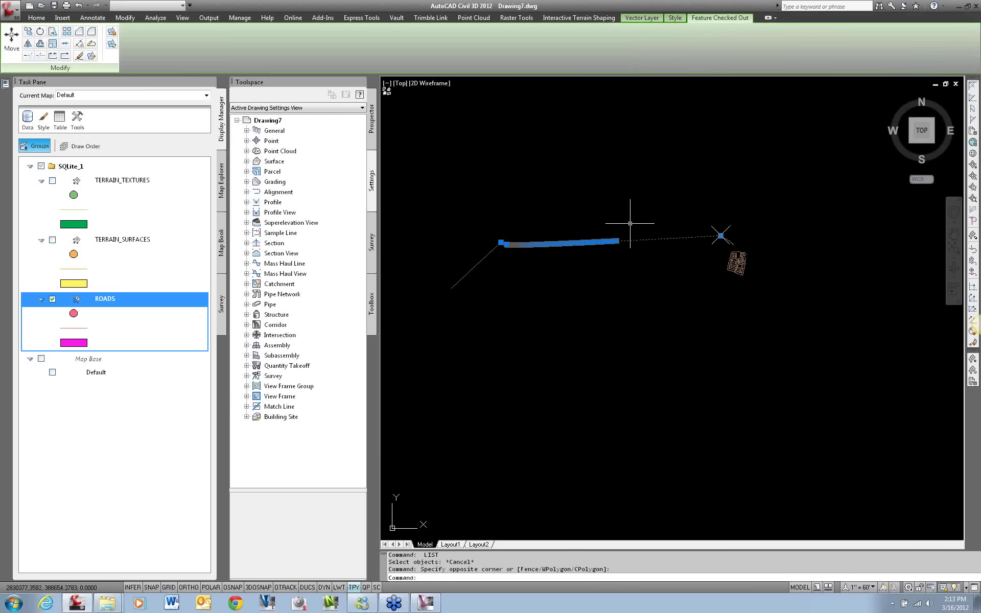
{"action": "type", "text": "x"}
{"action": "key", "text": "Return"}
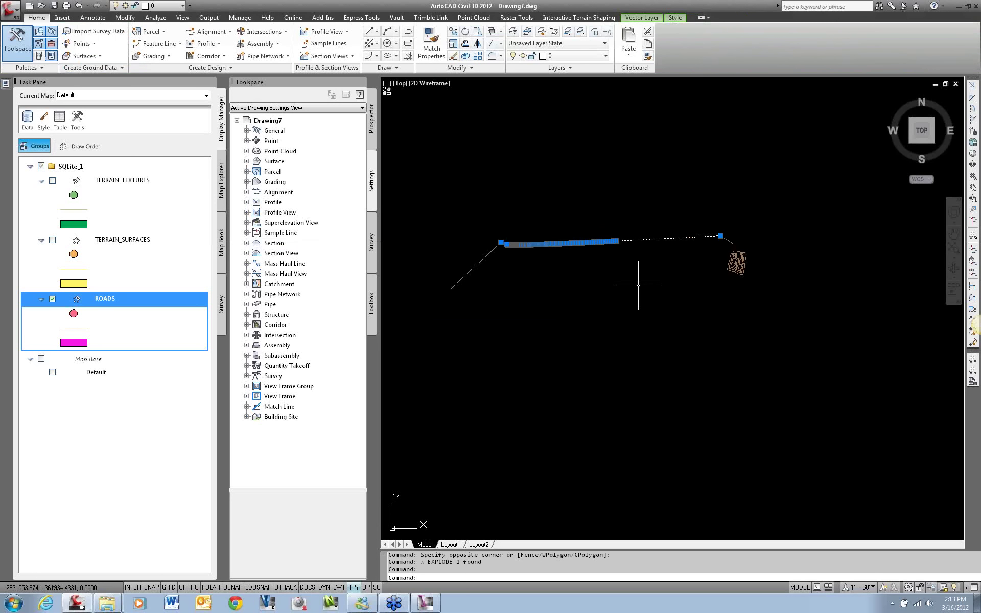
{"action": "type", "text": "li"}
{"action": "key", "text": "Return"}
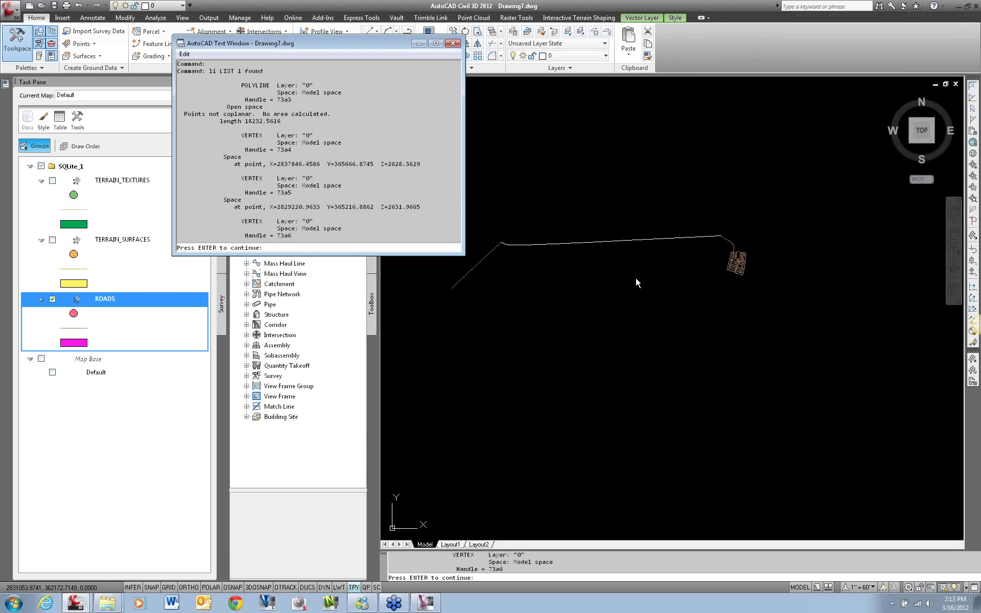
{"action": "left_click", "coordinate": [633, 277]}
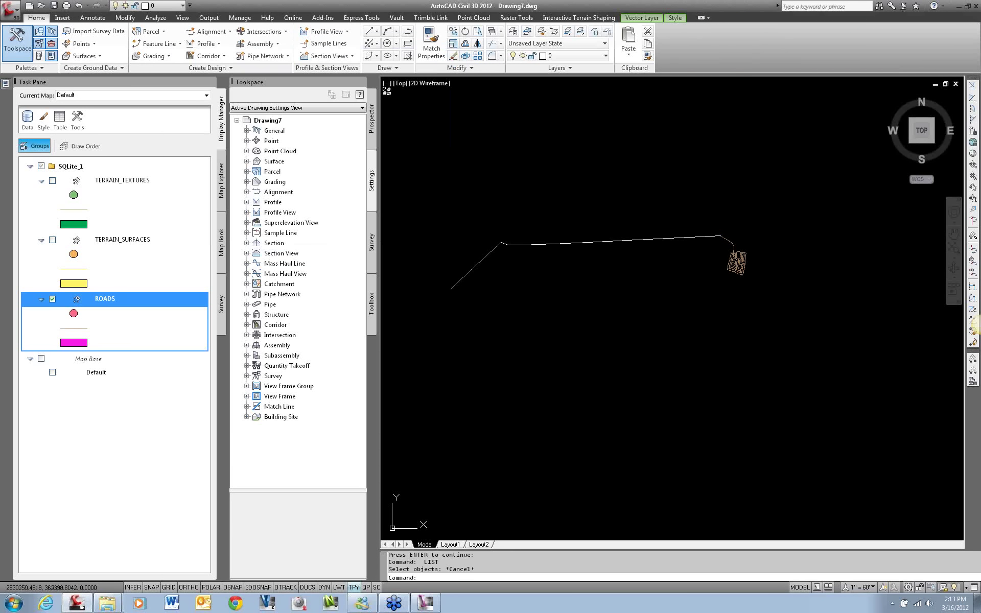
{"action": "key", "text": "Escape"}
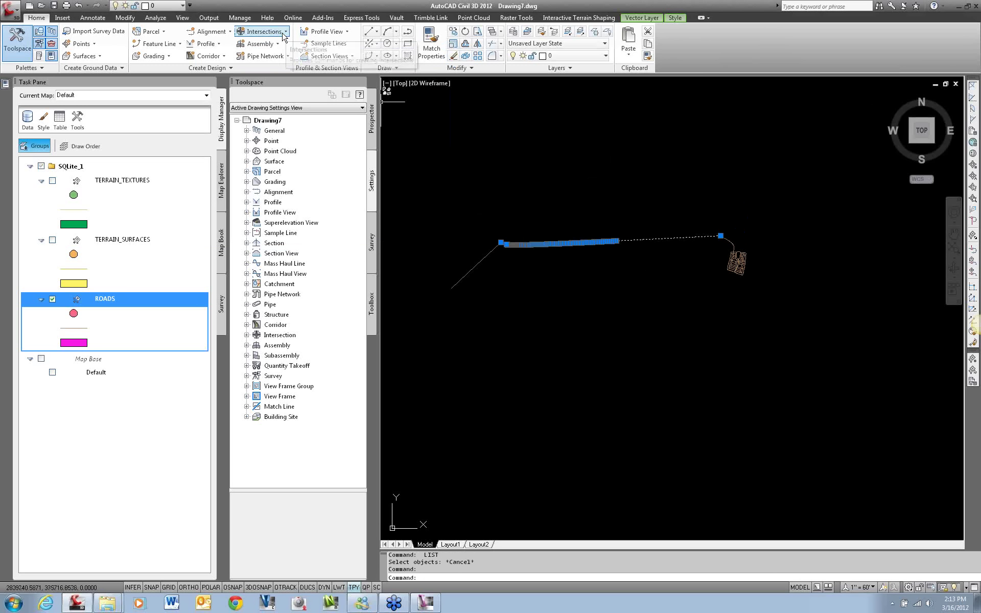
{"action": "left_click", "coordinate": [209, 31]}
{"action": "key", "text": "Escape"}
{"action": "key", "text": "Escape"}
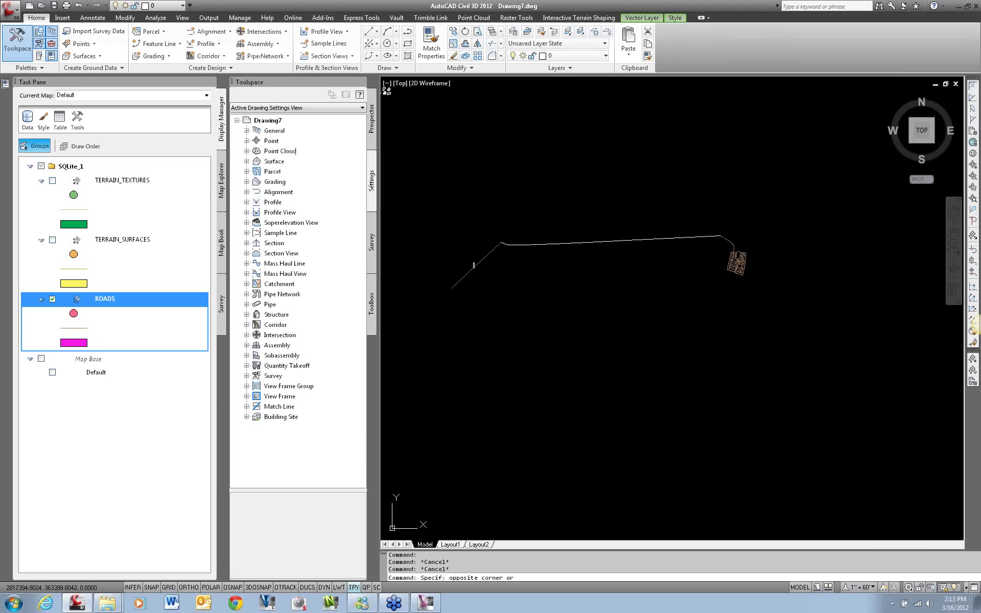
- Check out the curved arc feature at the road's right end for editing
{"action": "left_click", "coordinate": [466, 274]}
{"action": "left_click", "coordinate": [602, 276]}
{"action": "right_click", "coordinate": [615, 329]}
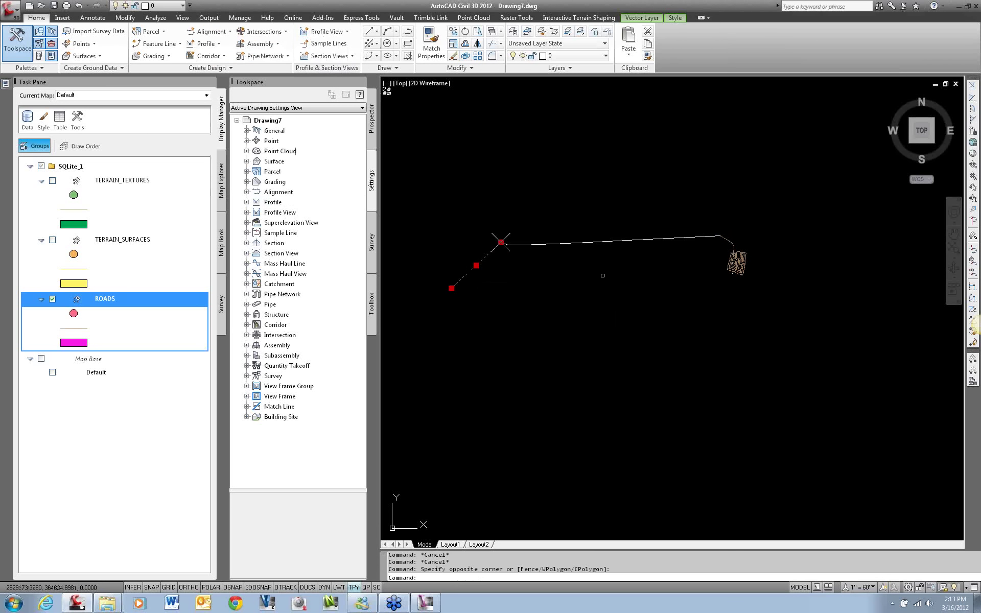
{"action": "left_click", "coordinate": [730, 241]}
{"action": "left_click", "coordinate": [730, 242]}
{"action": "right_click", "coordinate": [683, 260]}
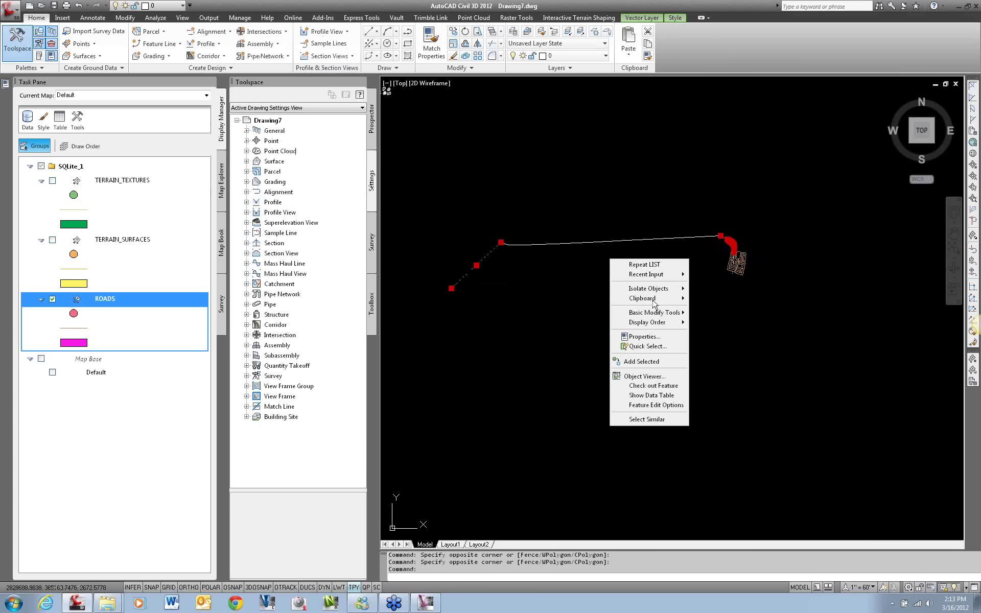
{"action": "left_click", "coordinate": [665, 387]}
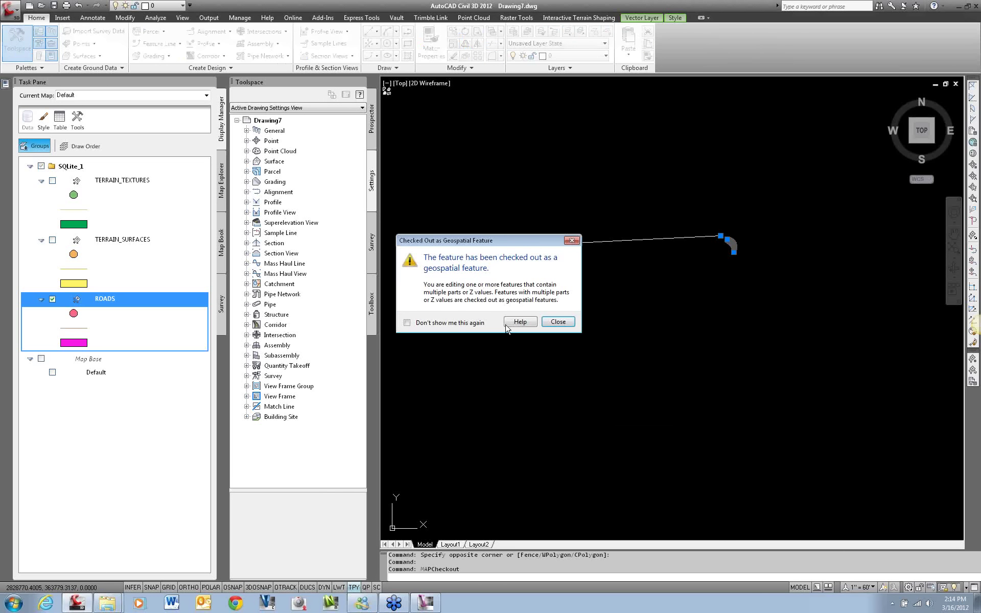
{"action": "left_click", "coordinate": [558, 322]}
- Explode the checked-out arc with X, then window-select the road lines and cancel the selection
{"action": "type", "text": "x"}
{"action": "key", "text": "Return"}
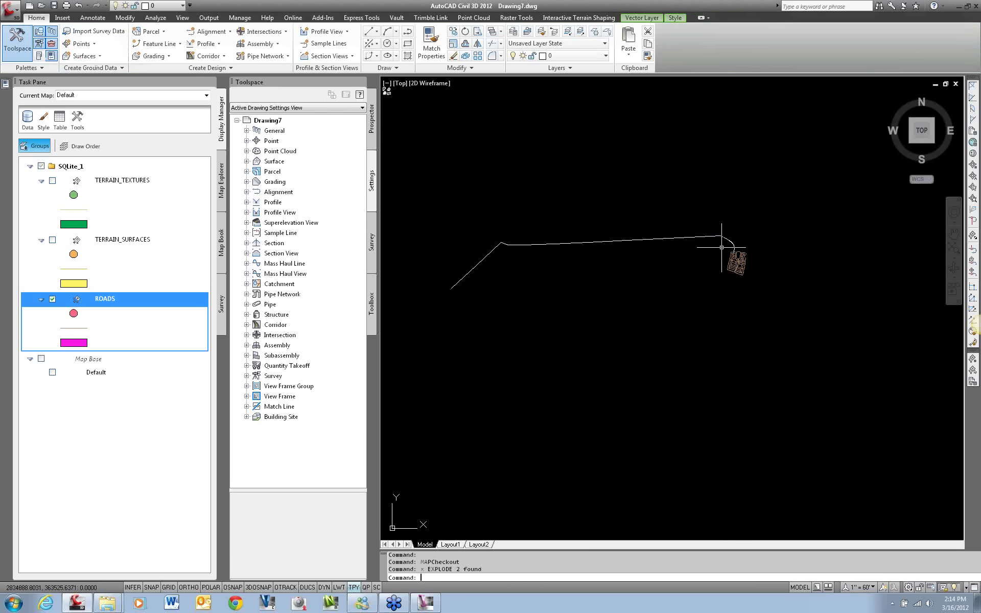
{"action": "left_click", "coordinate": [721, 247]}
{"action": "left_click", "coordinate": [702, 233]}
{"action": "left_click", "coordinate": [446, 267]}
{"action": "left_click", "coordinate": [489, 230]}
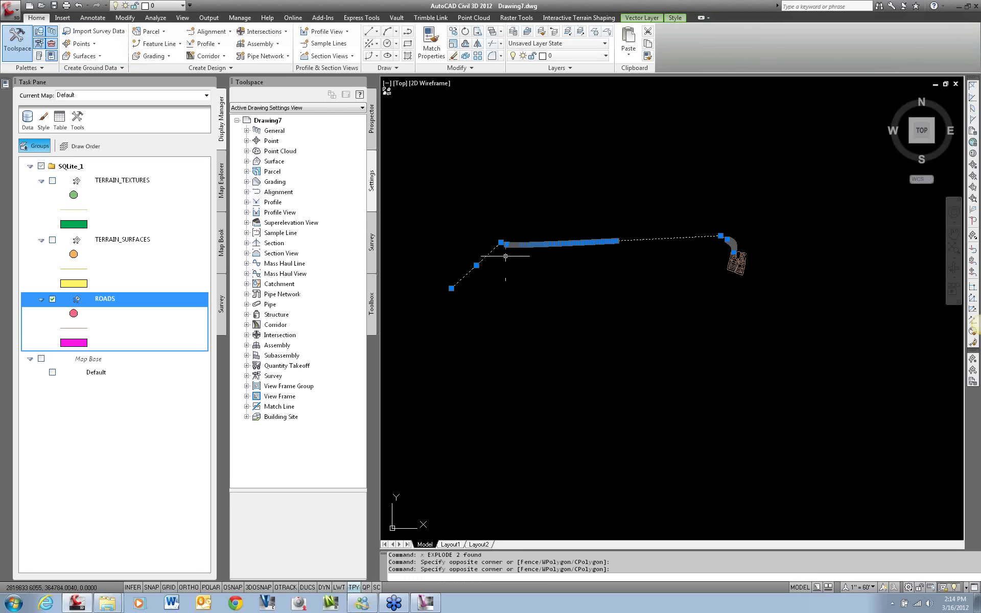
{"action": "key", "text": "Escape"}
- Start Create Best Fit Alignment using AutoCAD entities as the input type
{"action": "left_click", "coordinate": [216, 32]}
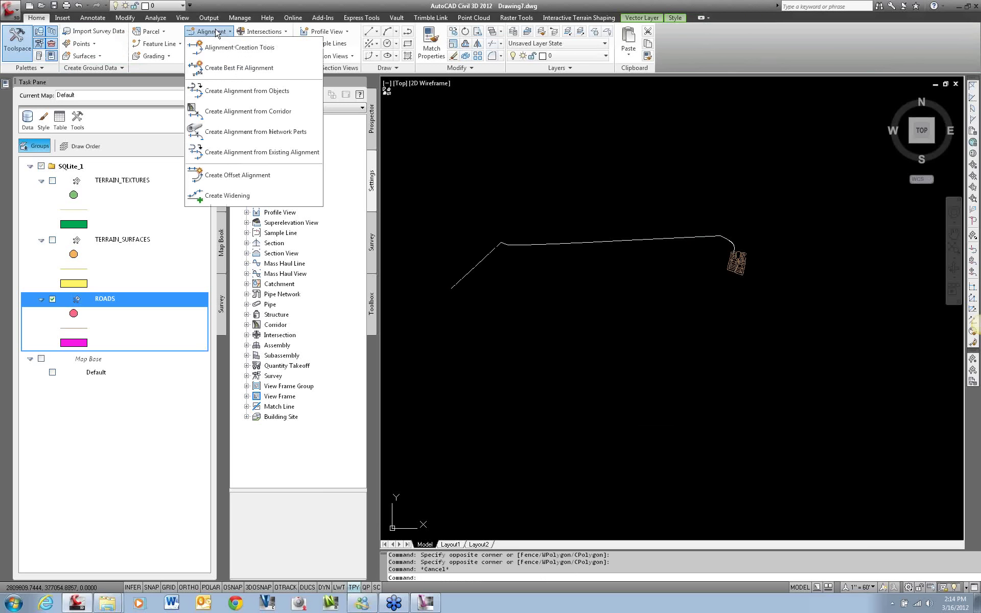
{"action": "left_click", "coordinate": [241, 68]}
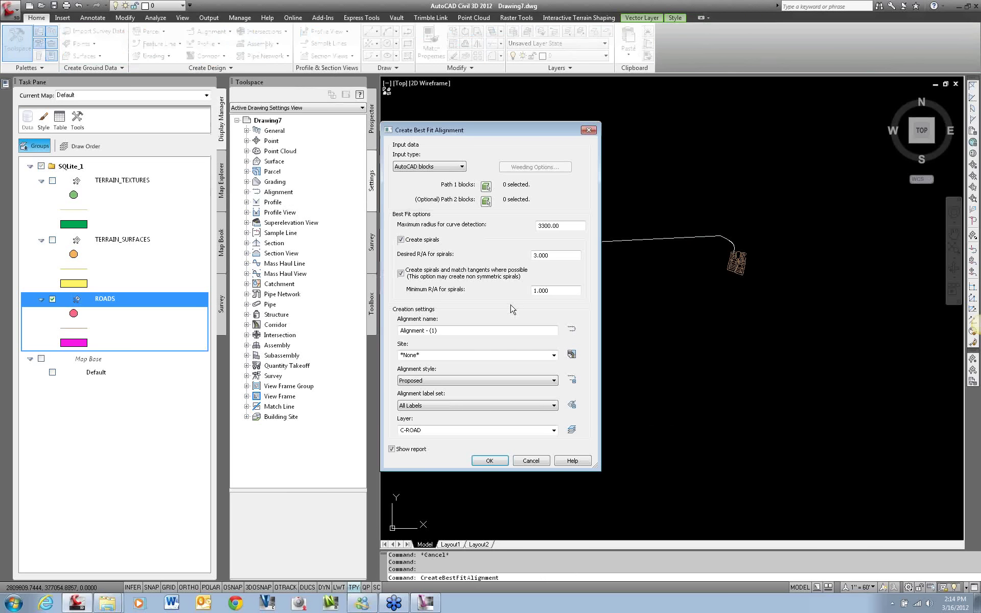
{"action": "left_click", "coordinate": [442, 167]}
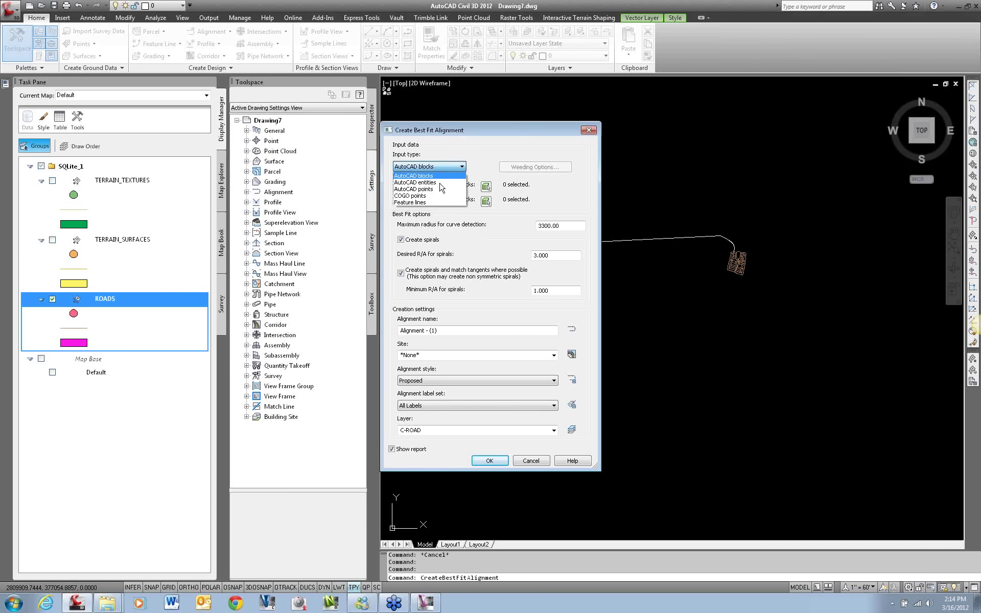
{"action": "left_click", "coordinate": [440, 183]}
- Pick the three road pieces, turn off Create spirals, and create the alignment
{"action": "left_click", "coordinate": [485, 187]}
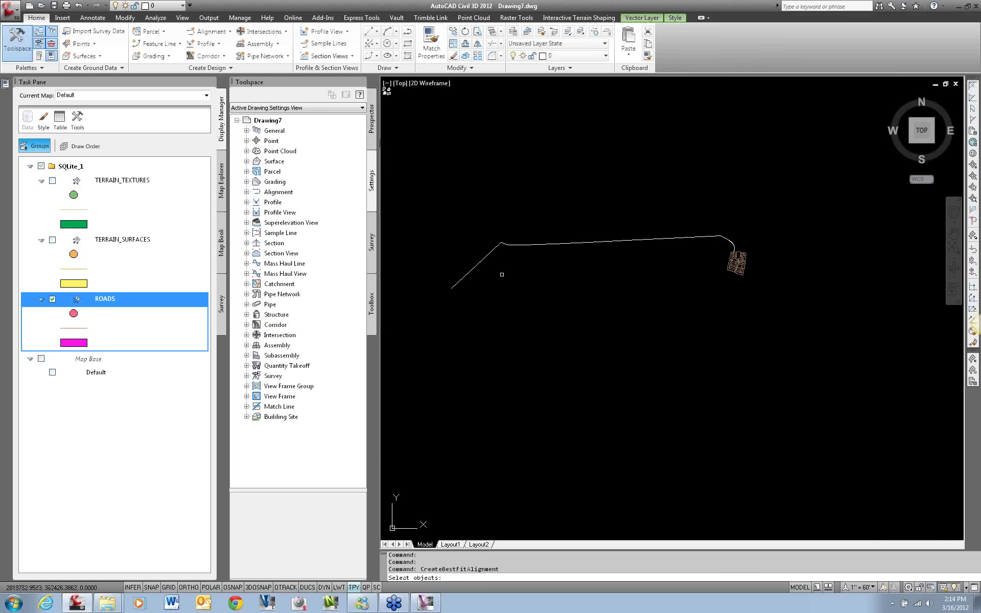
{"action": "left_click", "coordinate": [473, 275]}
{"action": "left_click", "coordinate": [519, 251]}
{"action": "left_click", "coordinate": [509, 236]}
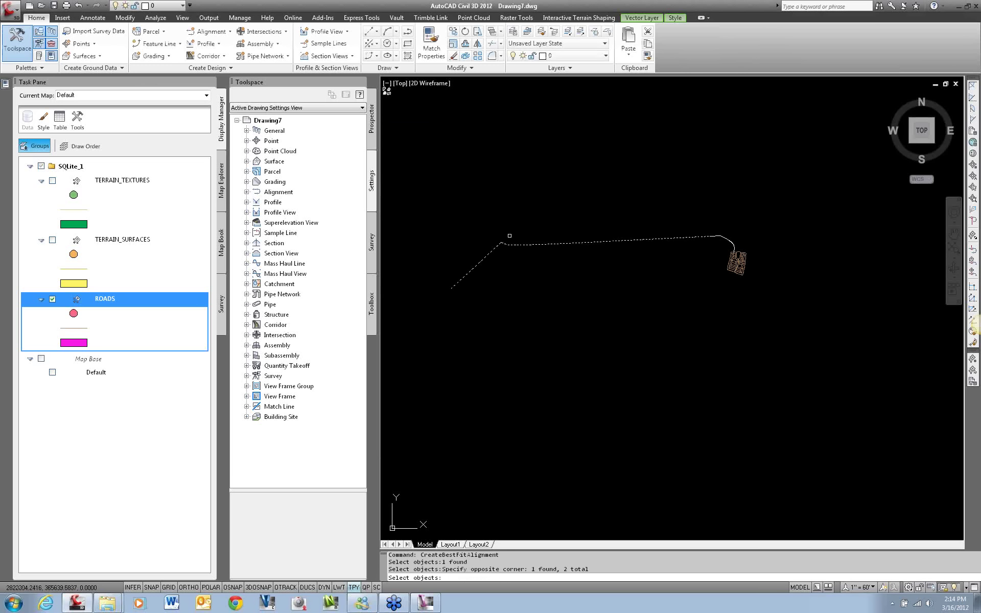
{"action": "left_click", "coordinate": [729, 241]}
{"action": "key", "text": "Return"}
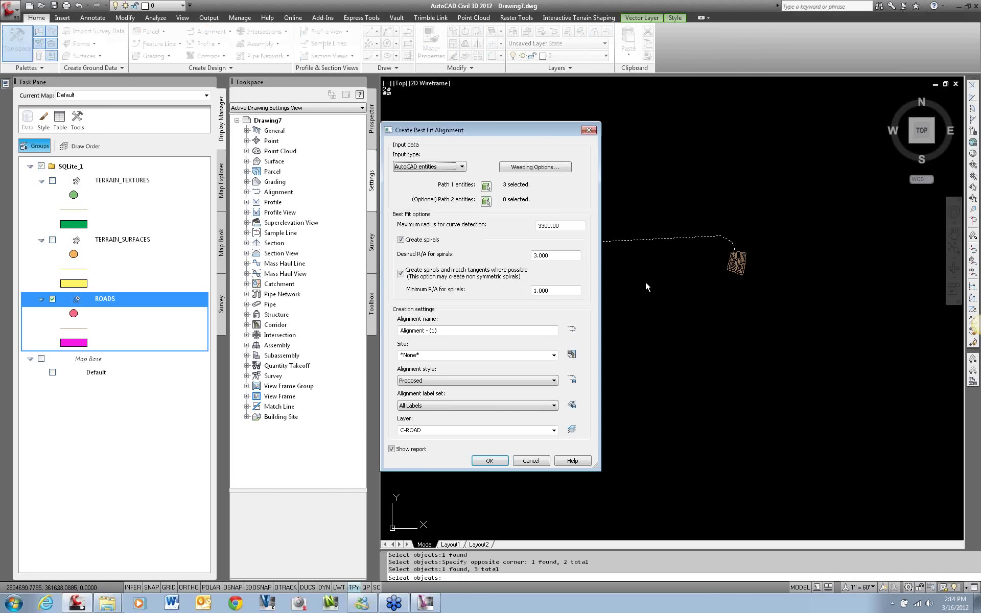
{"action": "left_click", "coordinate": [418, 239]}
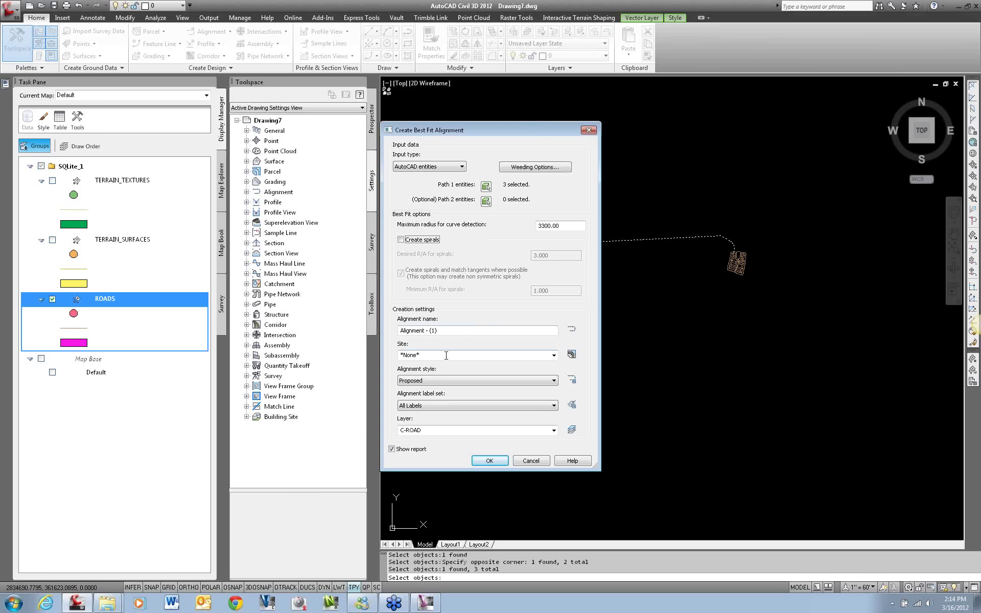
{"action": "left_click", "coordinate": [489, 462]}
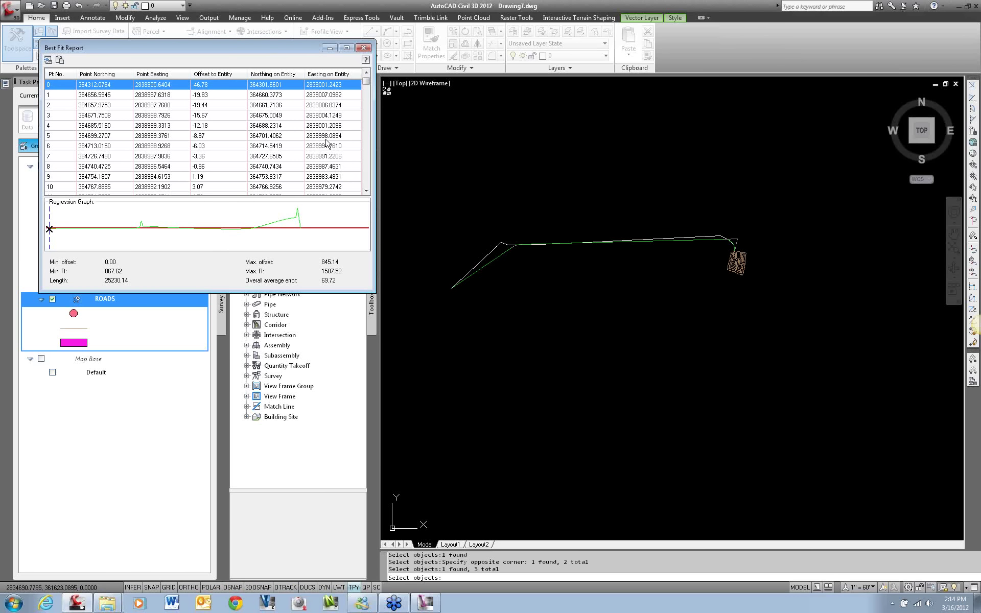
- Close the Best Fit Report and select the alignment to show its bend-point grips
{"action": "key", "text": "Return"}
{"action": "scroll", "coordinate": [715, 236], "scroll_direction": "up", "scroll_amount": 3}
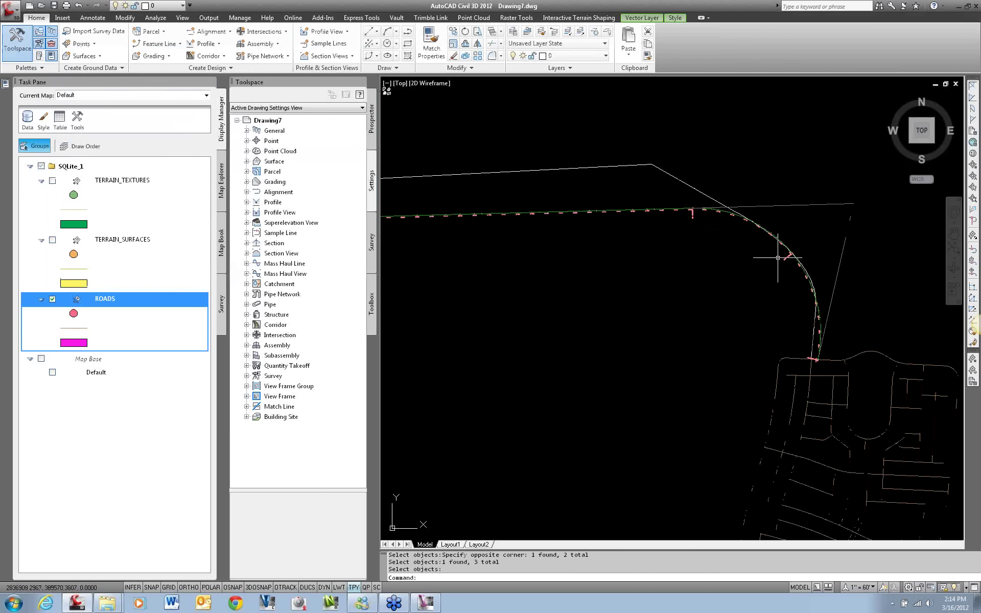
{"action": "scroll", "coordinate": [466, 224], "scroll_direction": "down", "scroll_amount": 1}
{"action": "scroll", "coordinate": [465, 224], "scroll_direction": "up", "scroll_amount": 2}
{"action": "middle_click_drag", "start_coordinate": [526, 237], "coordinate": [744, 208]}
{"action": "scroll", "coordinate": [744, 208], "scroll_direction": "up", "scroll_amount": 2}
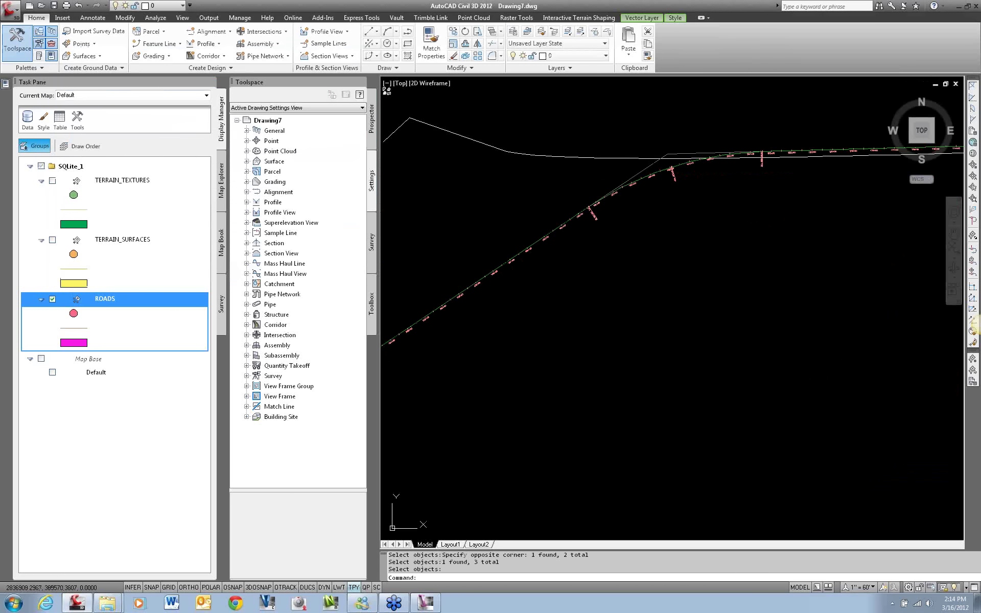
{"action": "left_click", "coordinate": [657, 166]}
{"action": "left_click", "coordinate": [667, 153]}
{"action": "left_click", "coordinate": [667, 154]}
{"action": "scroll", "coordinate": [596, 186], "scroll_direction": "up", "scroll_amount": 2}
{"action": "middle_click_drag", "start_coordinate": [596, 186], "coordinate": [644, 215]}
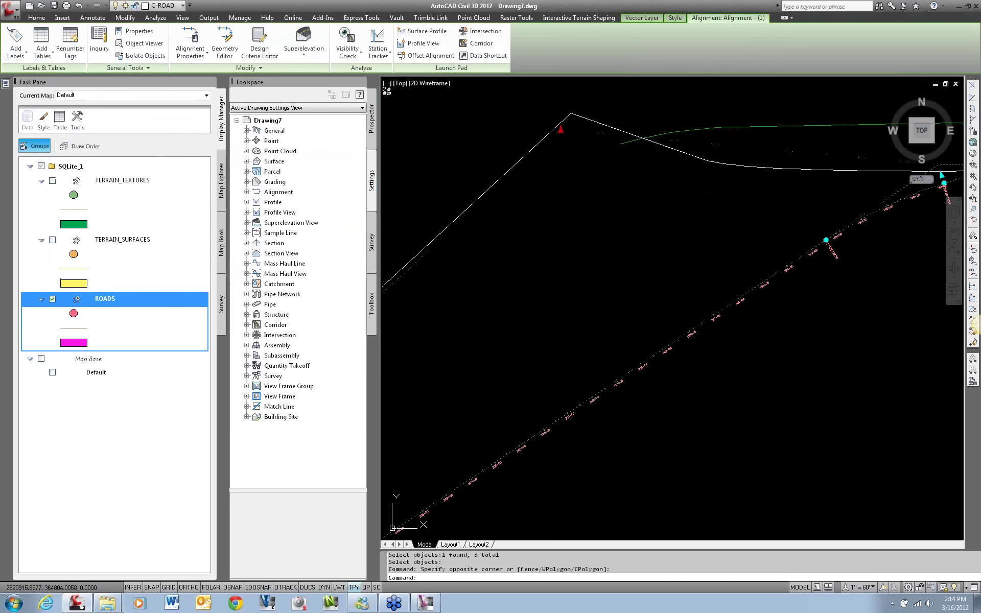
{"action": "key", "text": "Escape"}
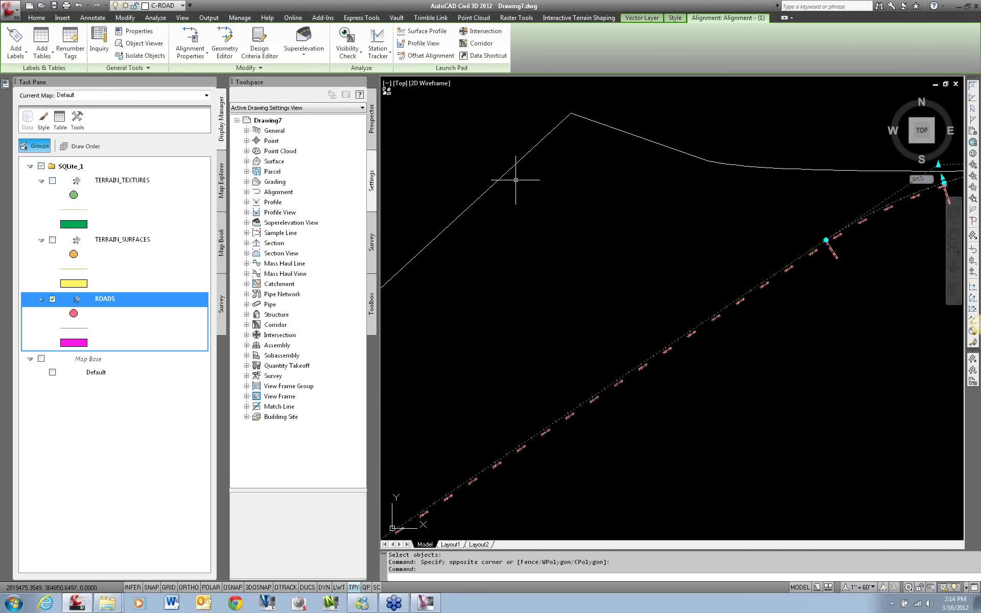
- Move the alignment's western bend point up and to the left
{"action": "scroll", "coordinate": [582, 237], "scroll_direction": "down", "scroll_amount": 4}
{"action": "scroll", "coordinate": [713, 201], "scroll_direction": "down", "scroll_amount": 2}
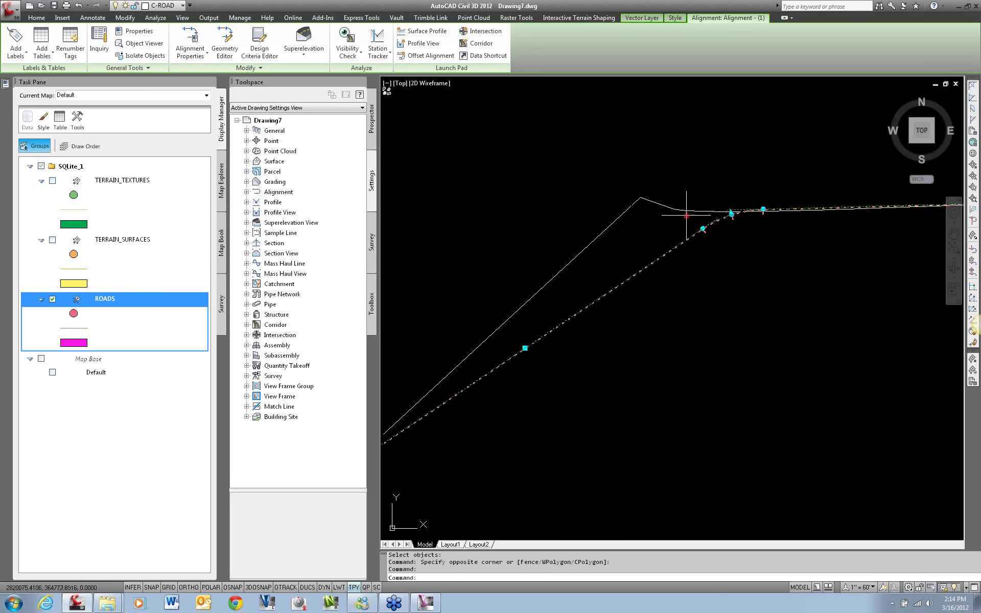
{"action": "scroll", "coordinate": [671, 222], "scroll_direction": "down", "scroll_amount": 4}
{"action": "scroll", "coordinate": [671, 223], "scroll_direction": "up", "scroll_amount": 5}
{"action": "scroll", "coordinate": [680, 227], "scroll_direction": "down", "scroll_amount": 5}
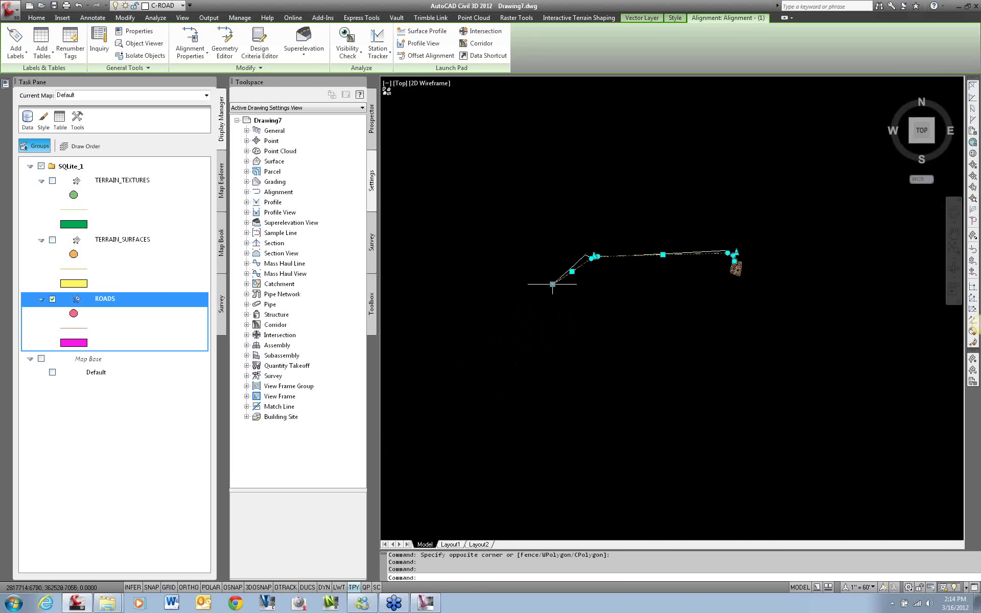
{"action": "scroll", "coordinate": [660, 253], "scroll_direction": "up", "scroll_amount": 2}
{"action": "scroll", "coordinate": [595, 280], "scroll_direction": "up", "scroll_amount": 1}
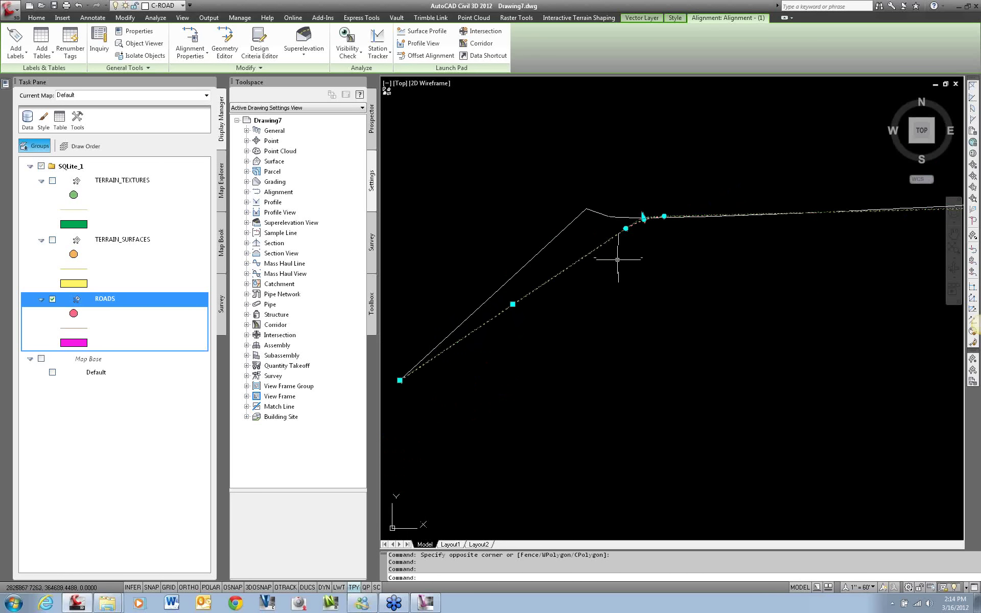
{"action": "scroll", "coordinate": [395, 389], "scroll_direction": "up", "scroll_amount": 3}
{"action": "scroll", "coordinate": [415, 390], "scroll_direction": "up", "scroll_amount": 2}
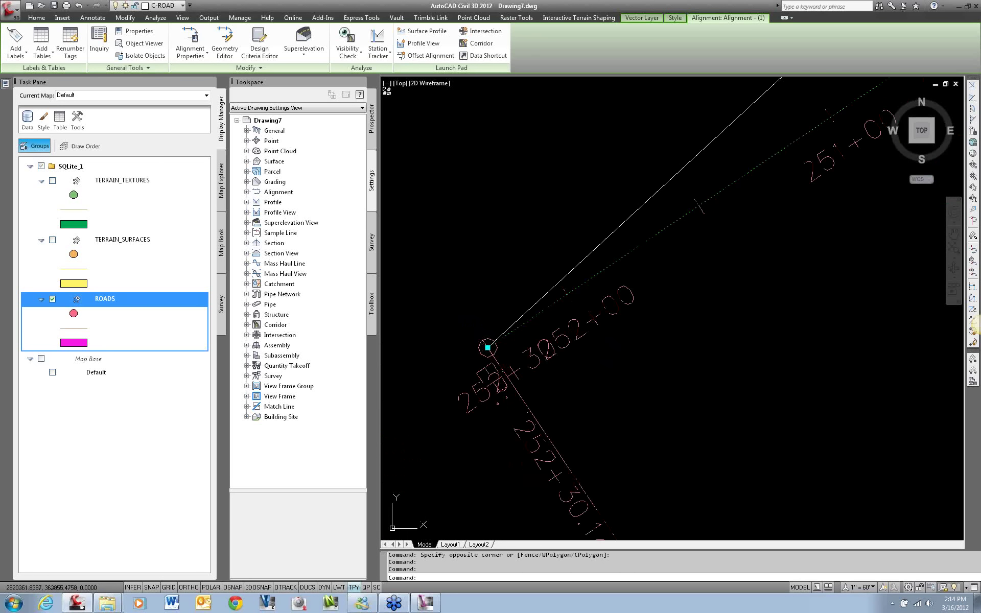
{"action": "scroll", "coordinate": [437, 390], "scroll_direction": "down", "scroll_amount": 5}
{"action": "scroll", "coordinate": [464, 387], "scroll_direction": "up", "scroll_amount": 5}
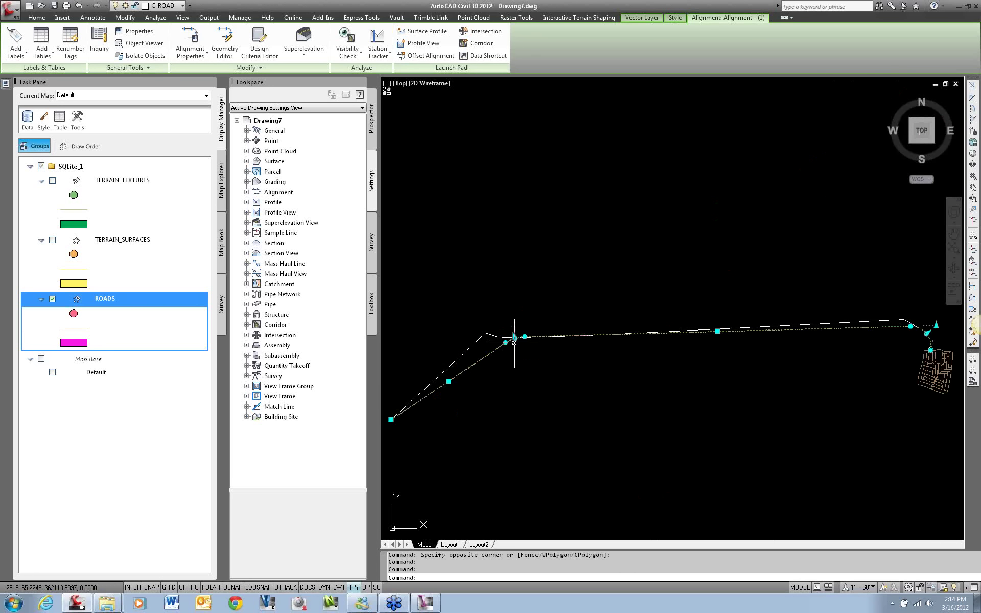
{"action": "key", "text": "Escape"}
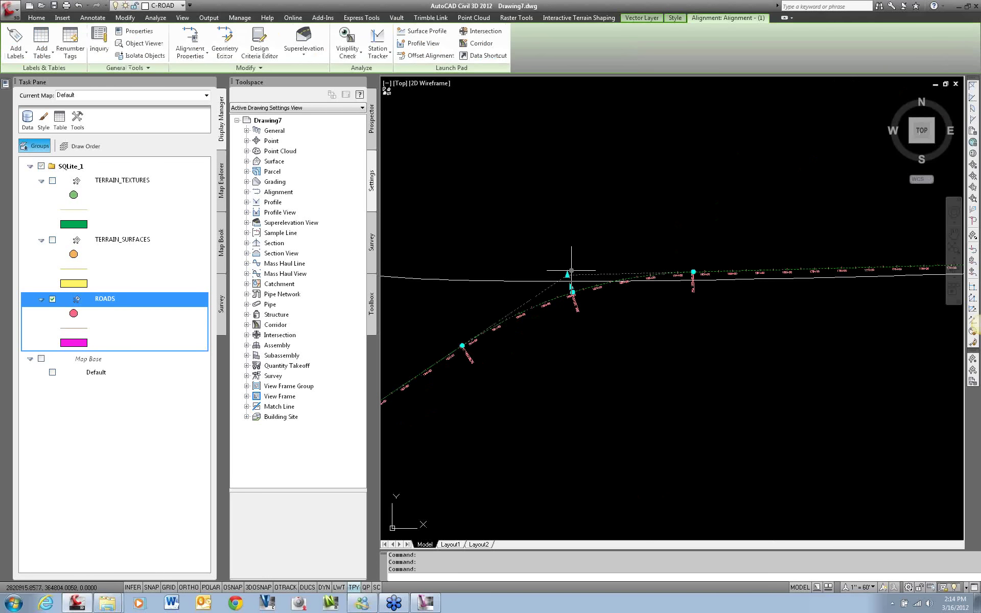
{"action": "scroll", "coordinate": [565, 273], "scroll_direction": "down", "scroll_amount": 2}
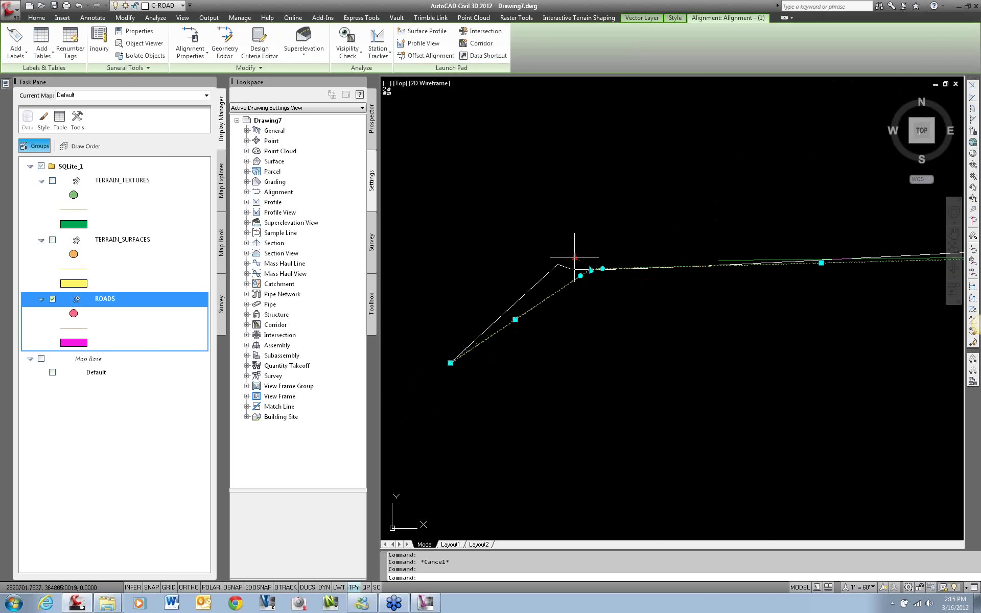
{"action": "left_click", "coordinate": [566, 256]}
- Raise the east-end bend point slightly, then deselect the alignment
{"action": "middle_click_drag", "start_coordinate": [604, 307], "coordinate": [470, 317]}
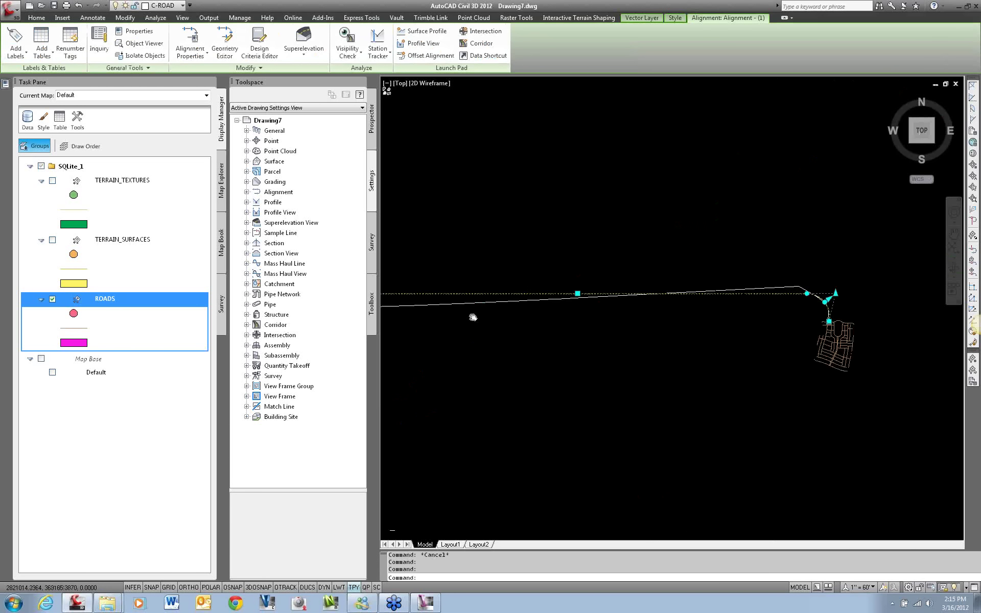
{"action": "scroll", "coordinate": [715, 358], "scroll_direction": "up", "scroll_amount": 2}
{"action": "scroll", "coordinate": [715, 358], "scroll_direction": "down", "scroll_amount": 5}
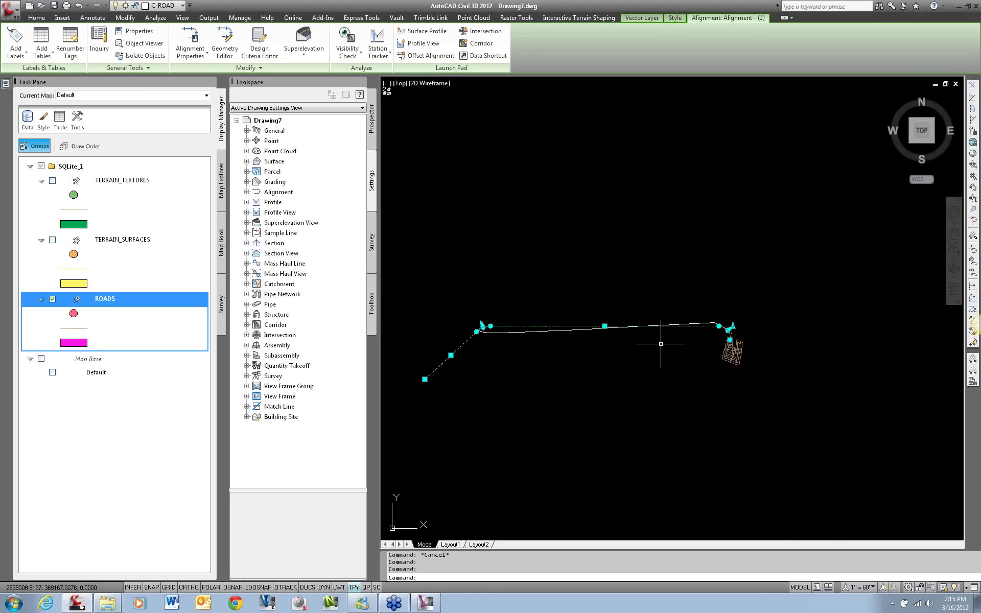
{"action": "left_click", "coordinate": [733, 325]}
{"action": "left_click", "coordinate": [734, 318]}
{"action": "key", "text": "Escape"}
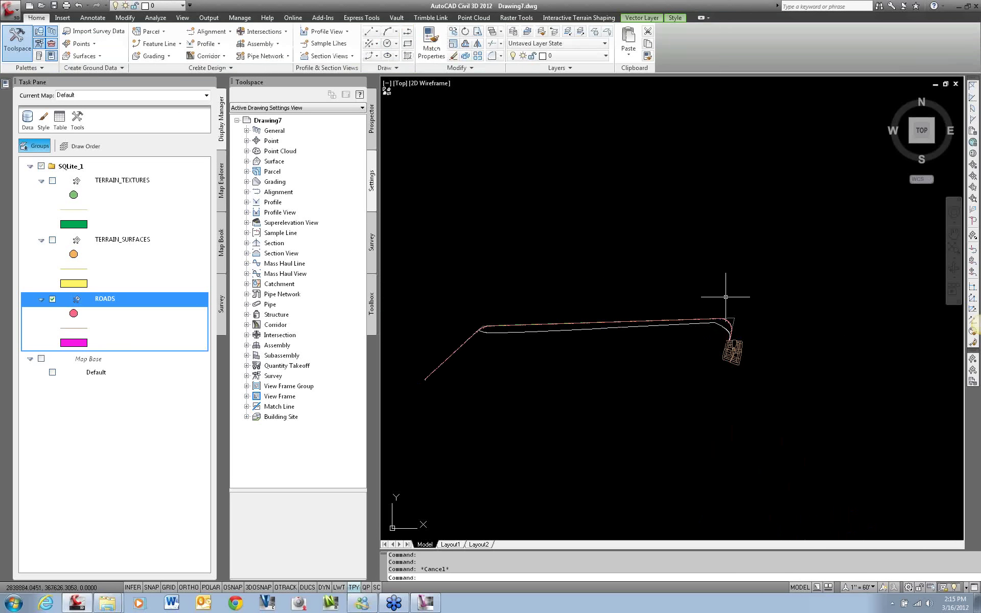